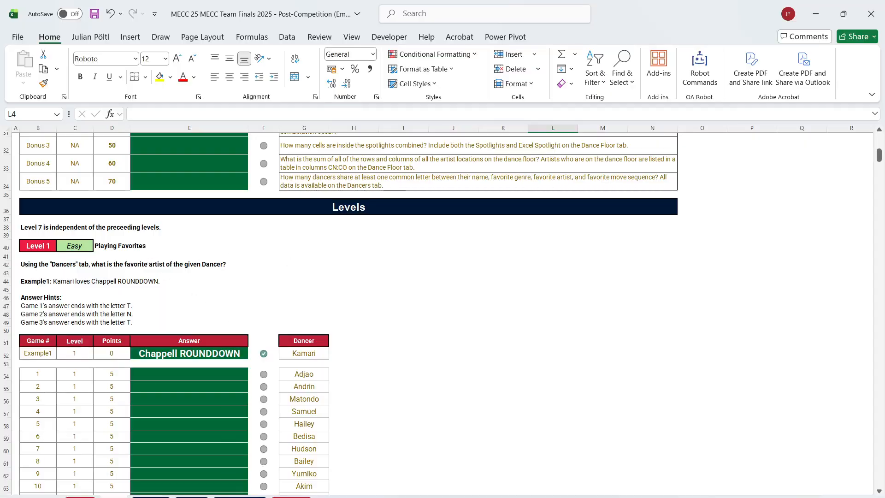
Step: In E54, start an XLOOKUP of the dancer in G54 against the absolute name range $B$3:$B$707 on the Dancers sheet
{"action": "key", "text": "ctrl+Page_Down"}
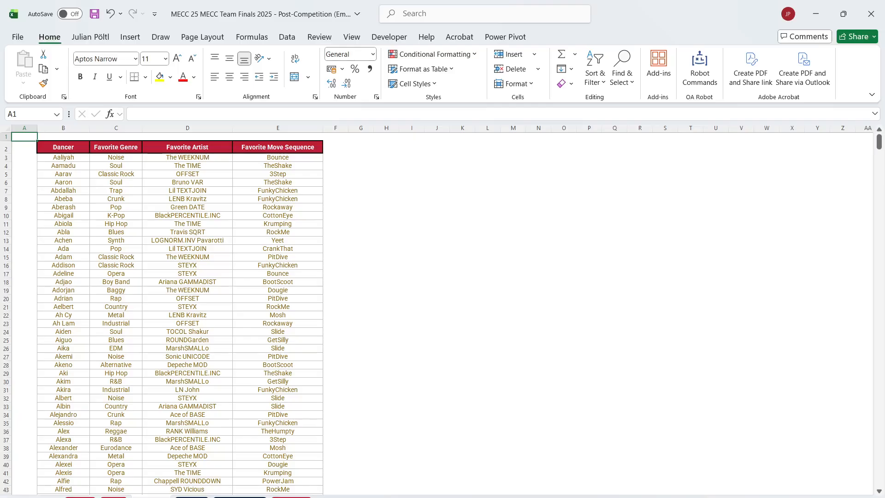
{"action": "key", "text": "ctrl+Page_Up"}
{"action": "left_click", "coordinate": [200, 373]}
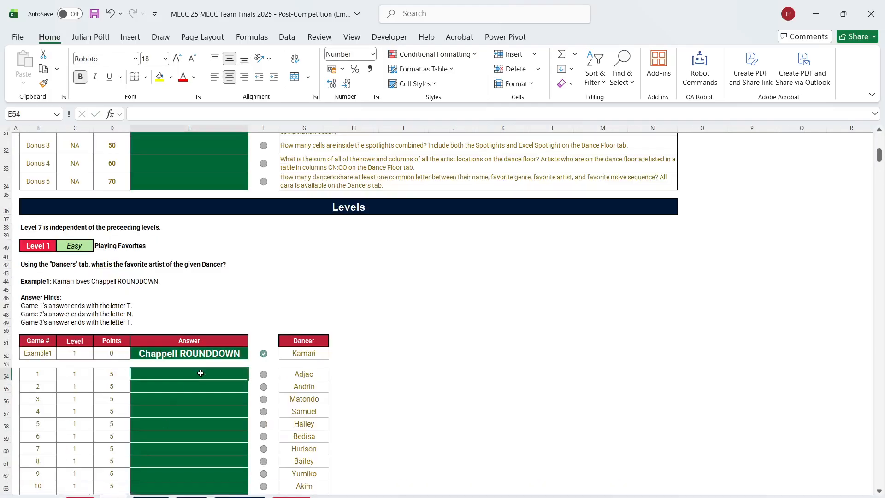
{"action": "type", "text": "=xl"}
{"action": "key", "text": "Tab"}
{"action": "left_click", "coordinate": [298, 376]}
{"action": "type", "text": ";"}
{"action": "key", "text": "ctrl+Page_Down"}
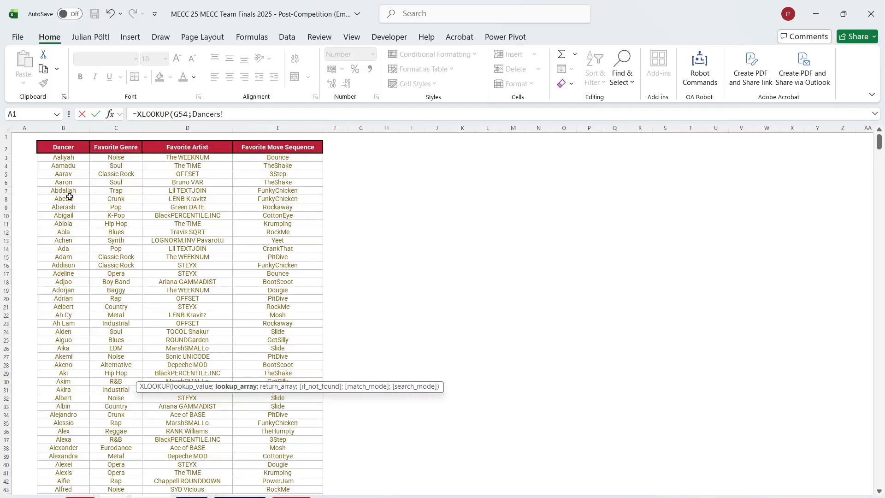
{"action": "left_click", "coordinate": [71, 160]}
{"action": "key", "text": "ctrl+shift+Down"}
{"action": "key", "text": "F4"}
Step: Complete the lookup in E54 with the absolute Favorite Artist range Dancers!$D$3:$D$707 as the return array
{"action": "type", "text": ";"}
{"action": "left_click", "coordinate": [206, 317]}
{"action": "key", "text": "ctrl+Up"}
{"action": "key", "text": "ctrl+shift+Down"}
{"action": "key", "text": "F4"}
{"action": "type", "text": ")"}
{"action": "key", "text": "Return"}
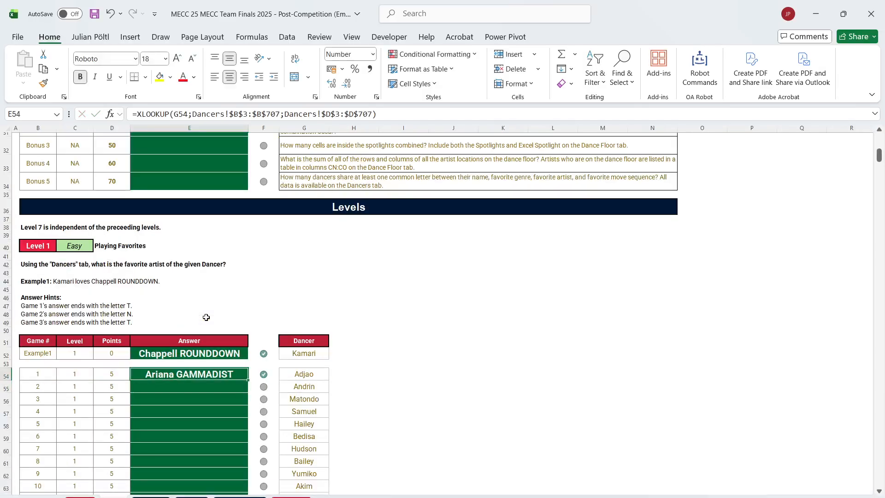
Step: Fill the favorite artist lookup from E54 down through the remaining Level 1 answers to E73
{"action": "double_click", "coordinate": [248, 381]}
{"action": "scroll", "coordinate": [194, 431], "scroll_direction": "down", "scroll_amount": 1}
{"action": "scroll", "coordinate": [194, 431], "scroll_direction": "down", "scroll_amount": 2}
{"action": "left_click", "coordinate": [156, 497]}
{"action": "left_click", "coordinate": [191, 496]}
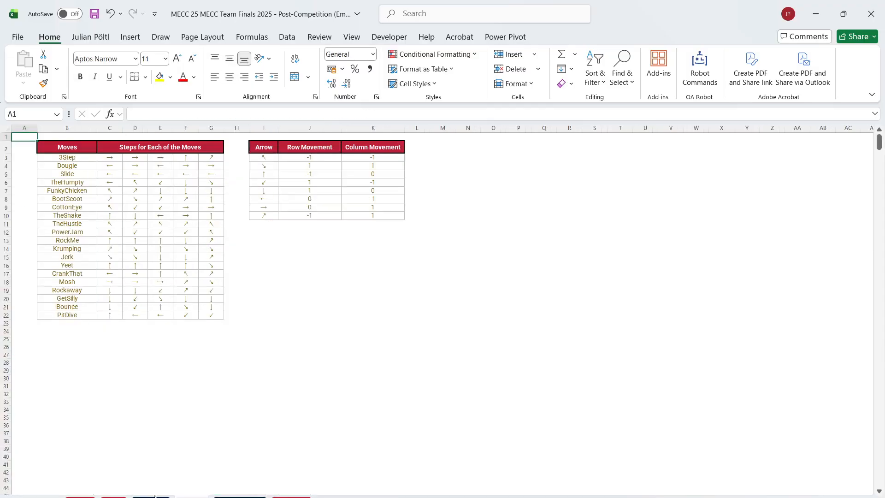
{"action": "left_click", "coordinate": [189, 497]}
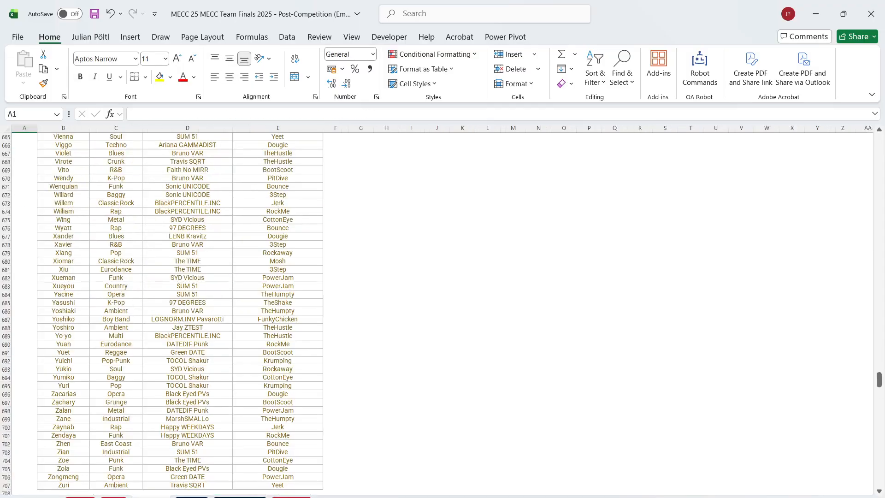
{"action": "left_click", "coordinate": [114, 497]}
Step: In the first Level 2 answer cell, E89, start a formula with the custom function E_DistancebetweenCells_H_V
{"action": "scroll", "coordinate": [190, 344], "scroll_direction": "down", "scroll_amount": 9}
{"action": "scroll", "coordinate": [190, 344], "scroll_direction": "down", "scroll_amount": 1}
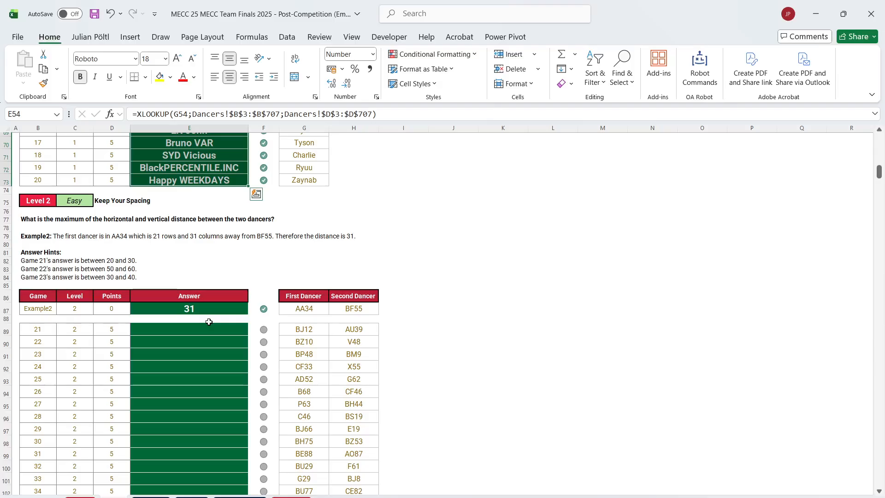
{"action": "left_click", "coordinate": [208, 329]}
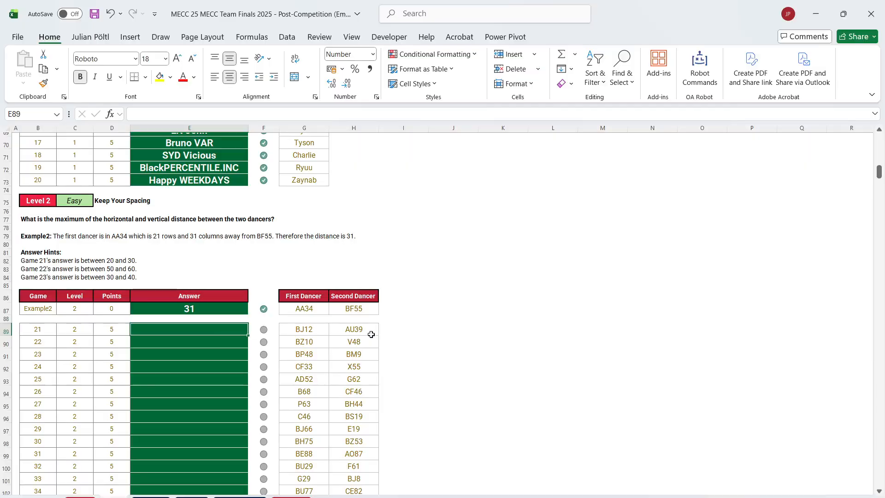
{"action": "type", "text": "="}
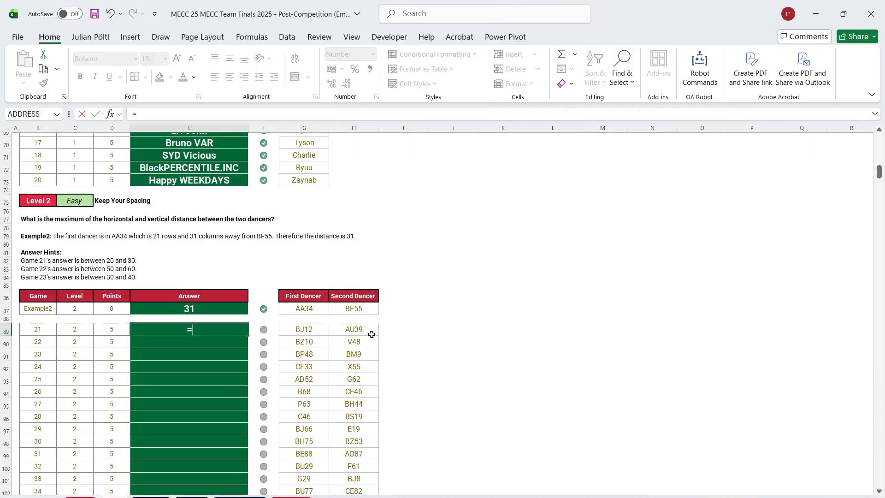
{"action": "type", "text": "distan"}
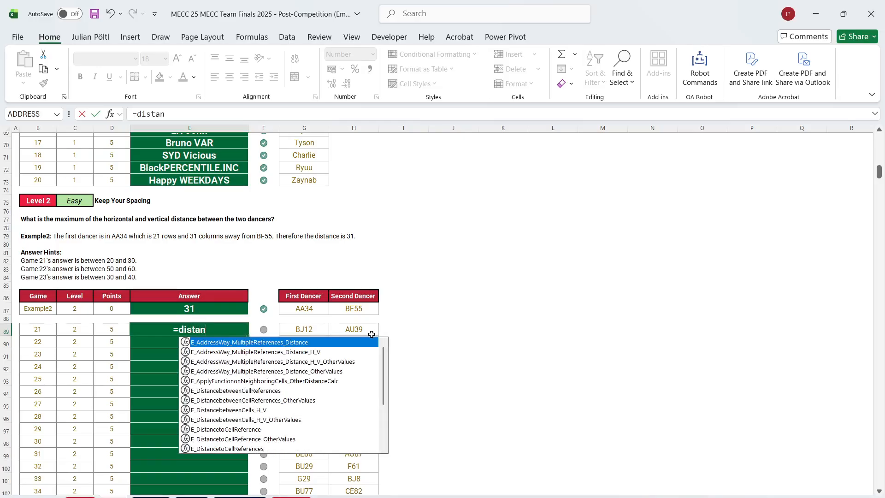
{"action": "key", "text": "Down"}
{"action": "key", "text": "Down"}
{"action": "key", "text": "Down"}
{"action": "key", "text": "Down"}
{"action": "key", "text": "Down"}
{"action": "key", "text": "Down"}
{"action": "key", "text": "Down"}
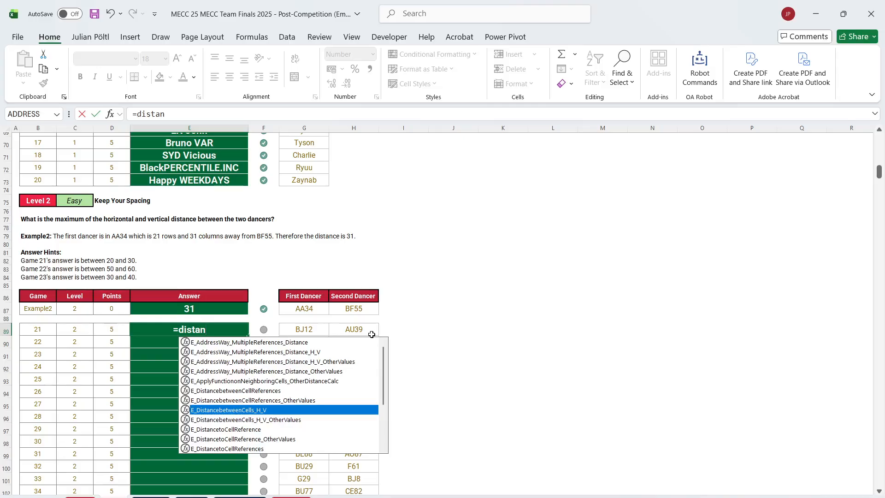
{"action": "key", "text": "Tab"}
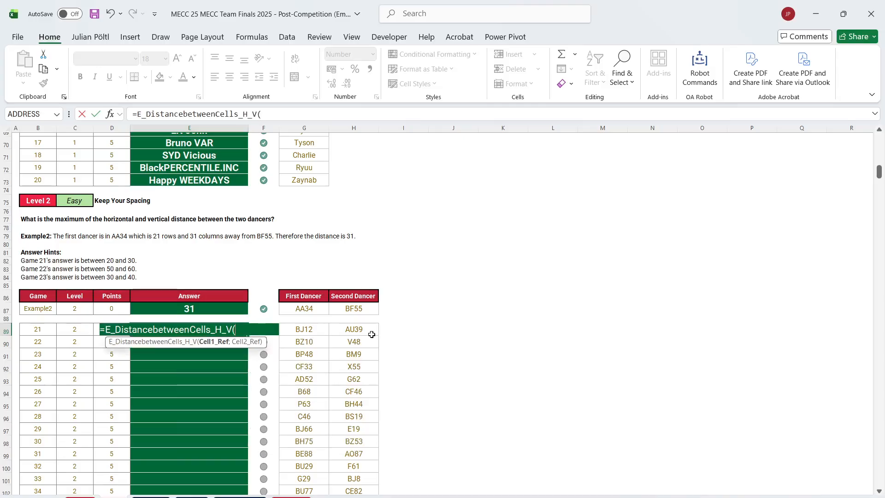
Step: Pass G89 and H89 as the two cell references and wrap the distance function in TOCOL
{"action": "left_click", "coordinate": [322, 329]}
{"action": "type", "text": ";"}
{"action": "left_click", "coordinate": [349, 328]}
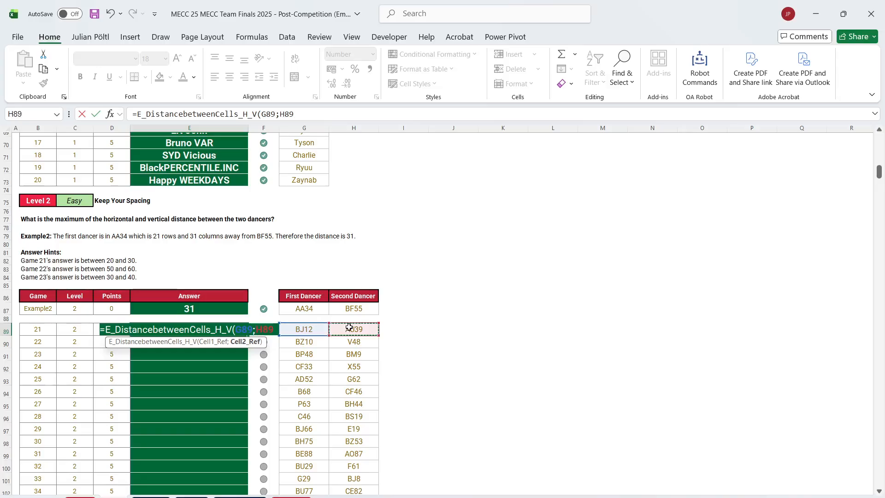
{"action": "type", "text": ")"}
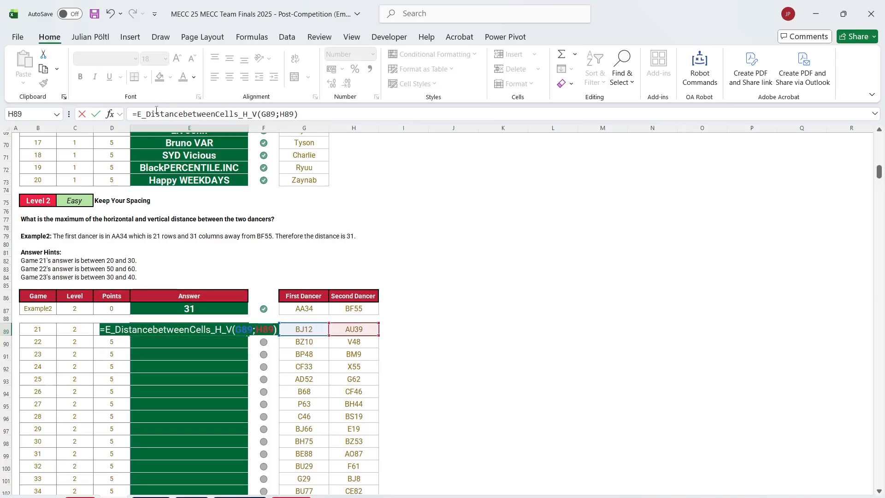
{"action": "left_click", "coordinate": [140, 114]}
{"action": "type", "text": "TOCOL("}
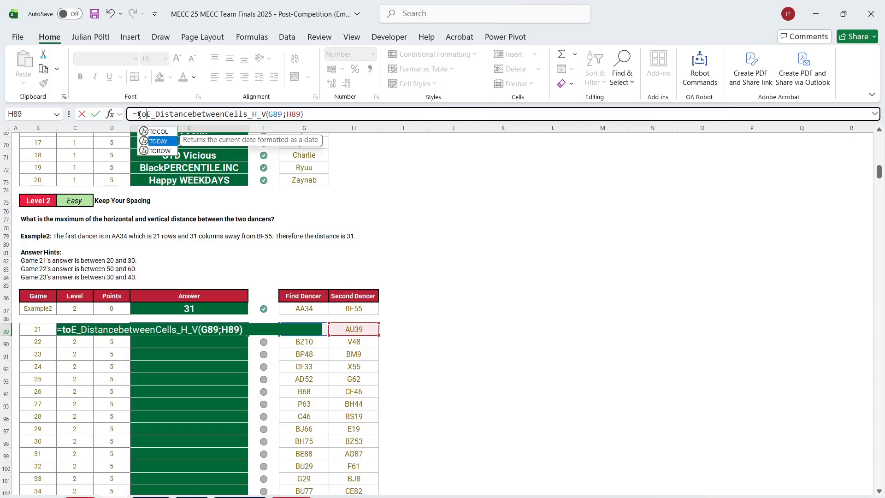
{"action": "type", "text": ")"}
{"action": "key", "text": "Return"}
{"action": "key", "text": "Up"}
Step: Wrap the E89 formula in MAX and ABS to get =MAX(ABS(TOCOL(E_DistancebetweenCells_H_V(G89;H89))))
{"action": "left_click", "coordinate": [138, 115]}
{"action": "type", "text": "abs"}
{"action": "key", "text": "Tab"}
{"action": "left_click", "coordinate": [137, 115]}
{"action": "type", "text": "max"}
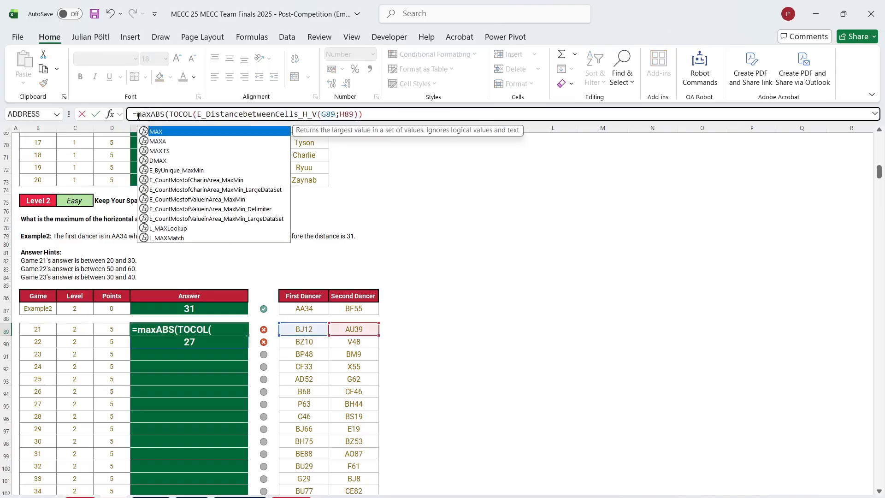
{"action": "type", "text": "("}
{"action": "key", "text": "End"}
{"action": "type", "text": "))"}
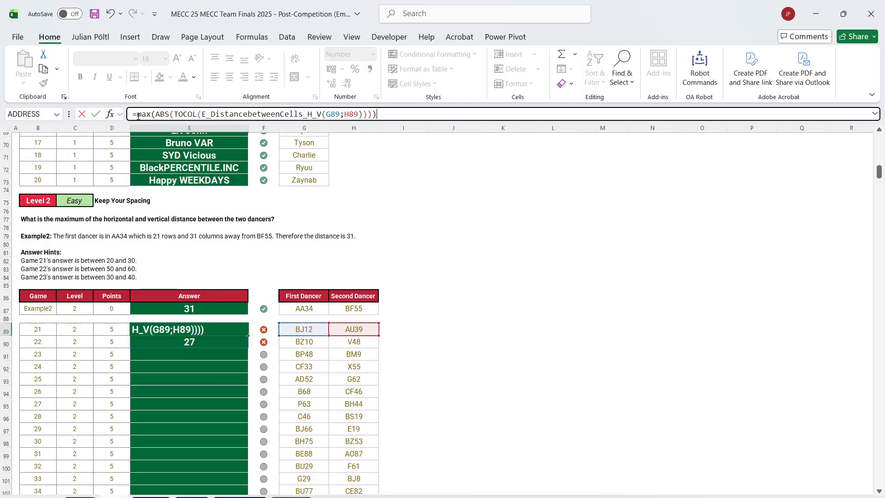
{"action": "key", "text": "Return"}
{"action": "key", "text": "Up"}
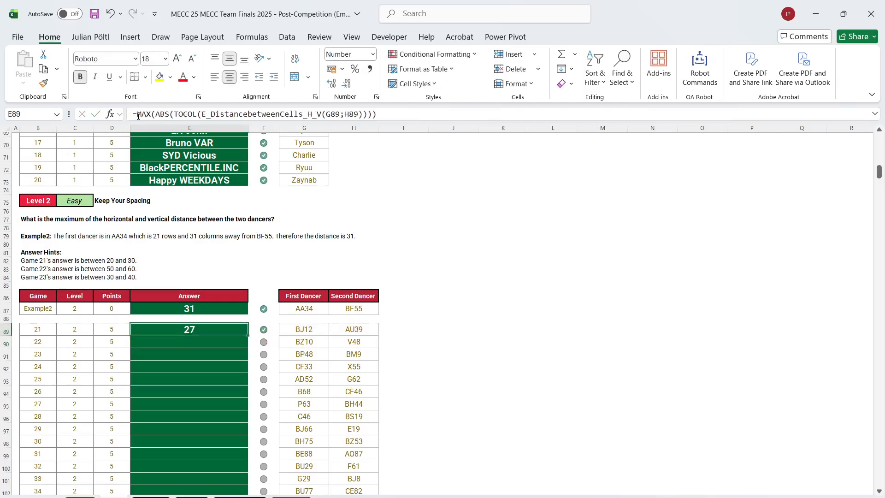
Step: Fill the distance formula from E89 down through all Level 2 answers to E108
{"action": "double_click", "coordinate": [248, 336]}
{"action": "scroll", "coordinate": [248, 334], "scroll_direction": "down", "scroll_amount": 10}
{"action": "scroll", "coordinate": [248, 334], "scroll_direction": "down", "scroll_amount": 1}
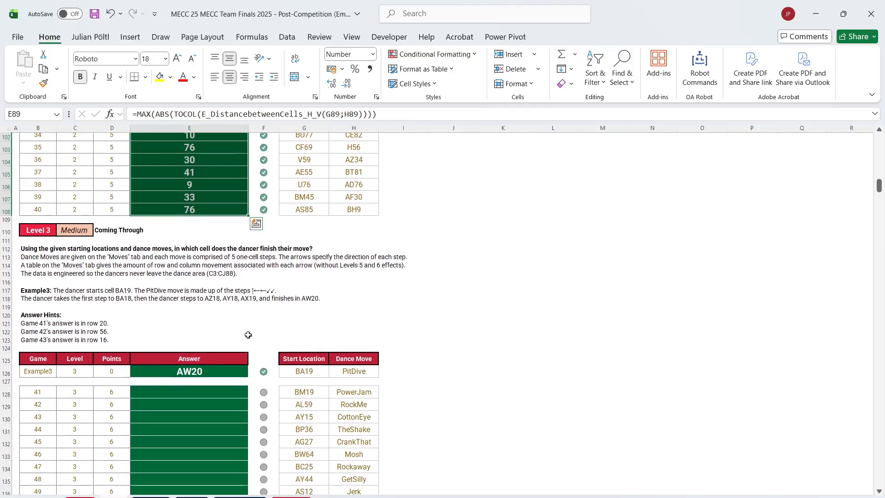
Step: Examine the Dance Floor layout and the Moves sheet's step and arrow tables for the Level 3 task
{"action": "left_click", "coordinate": [240, 497]}
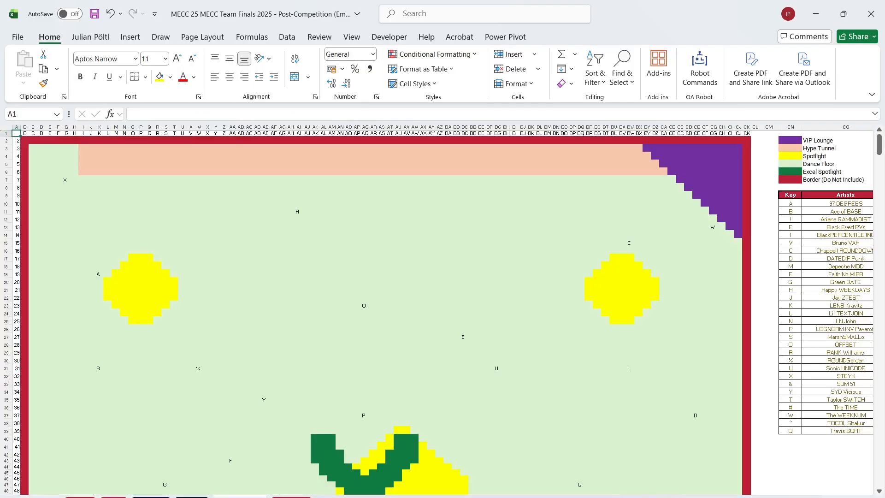
{"action": "left_click", "coordinate": [192, 497]}
{"action": "left_click", "coordinate": [151, 497]}
{"action": "left_click", "coordinate": [191, 497]}
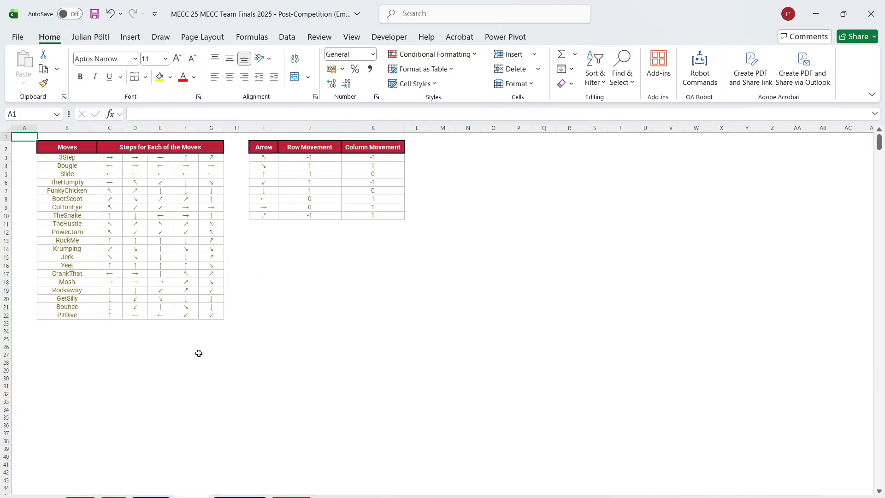
{"action": "left_click_drag", "start_coordinate": [74, 164], "coordinate": [67, 315]}
{"action": "left_click", "coordinate": [80, 497]}
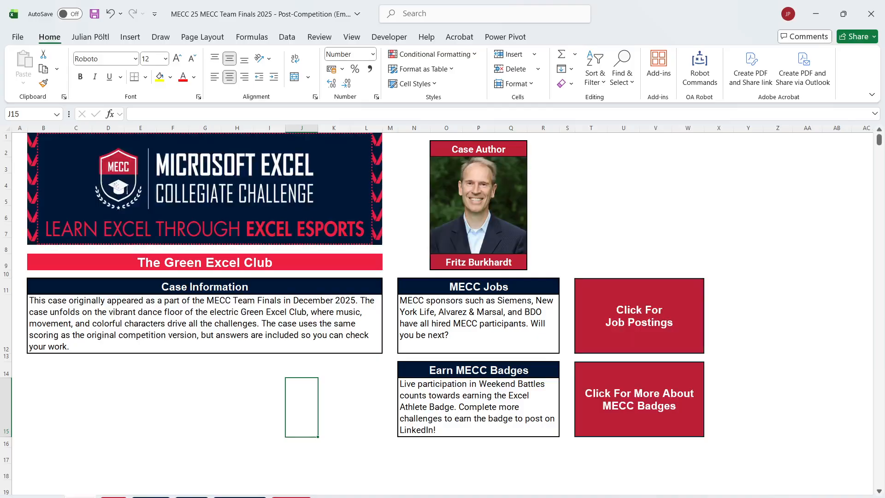
{"action": "left_click", "coordinate": [114, 497]}
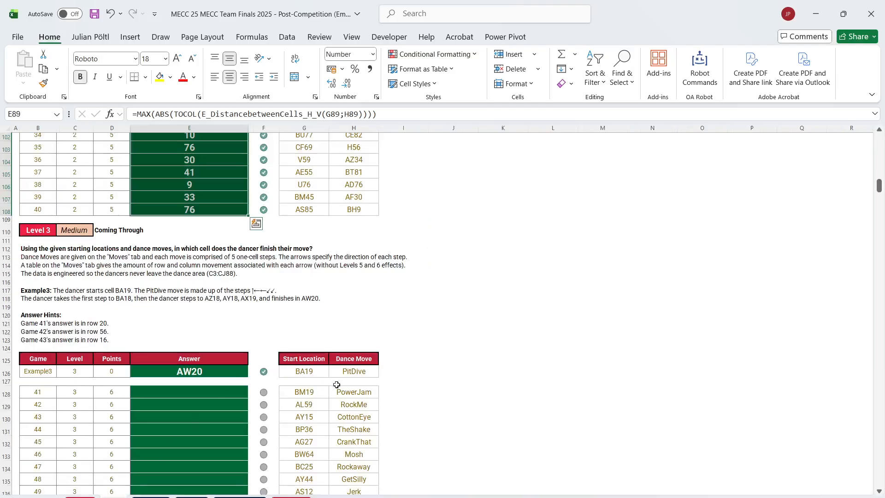
Step: Start an XLOOKUP in I126 with the dance move in H126 as the lookup value, checking the case instructions
{"action": "left_click", "coordinate": [392, 372]}
{"action": "type", "text": "="}
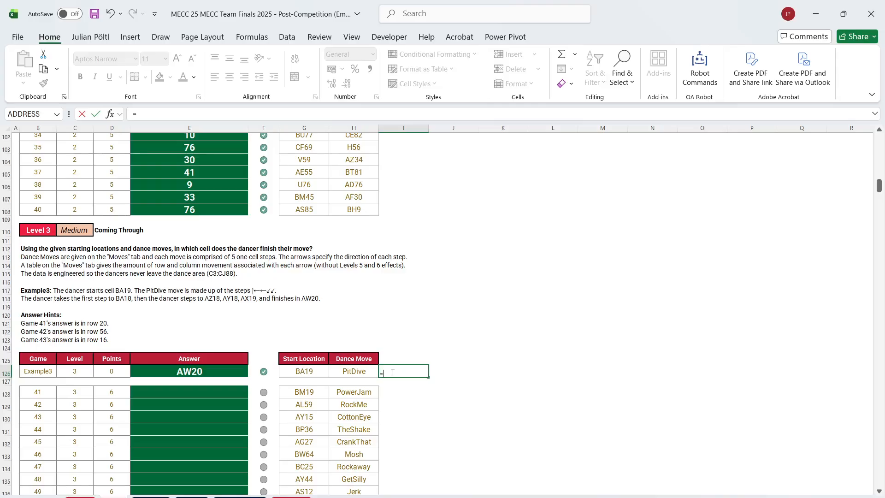
{"action": "scroll", "coordinate": [392, 373], "scroll_direction": "up", "scroll_amount": 20}
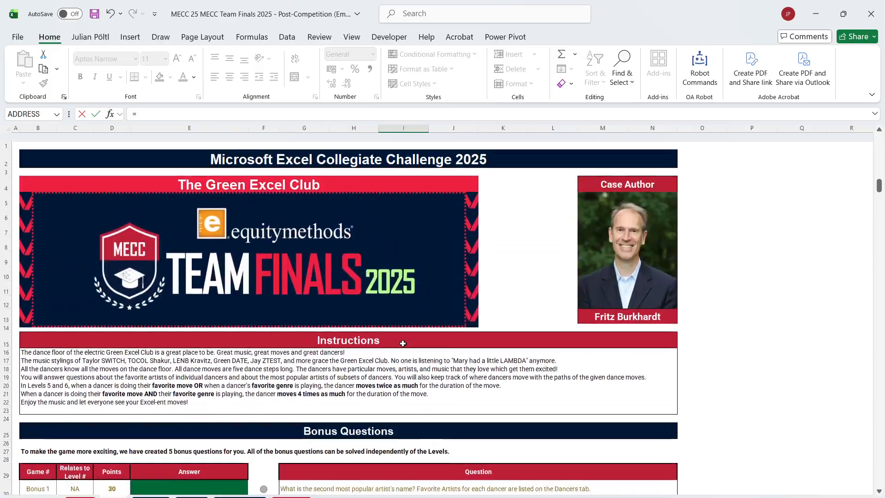
{"action": "scroll", "coordinate": [403, 344], "scroll_direction": "down", "scroll_amount": 1}
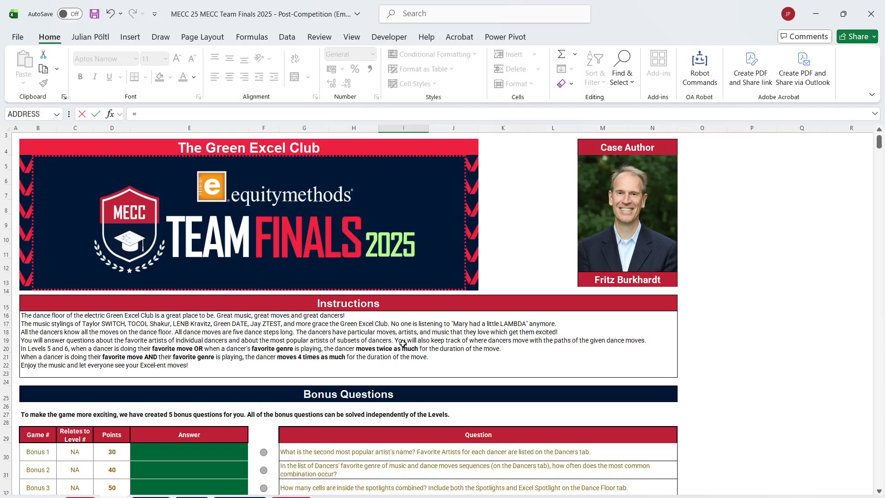
{"action": "scroll", "coordinate": [403, 343], "scroll_direction": "down", "scroll_amount": 20}
{"action": "scroll", "coordinate": [403, 344], "scroll_direction": "up", "scroll_amount": 2}
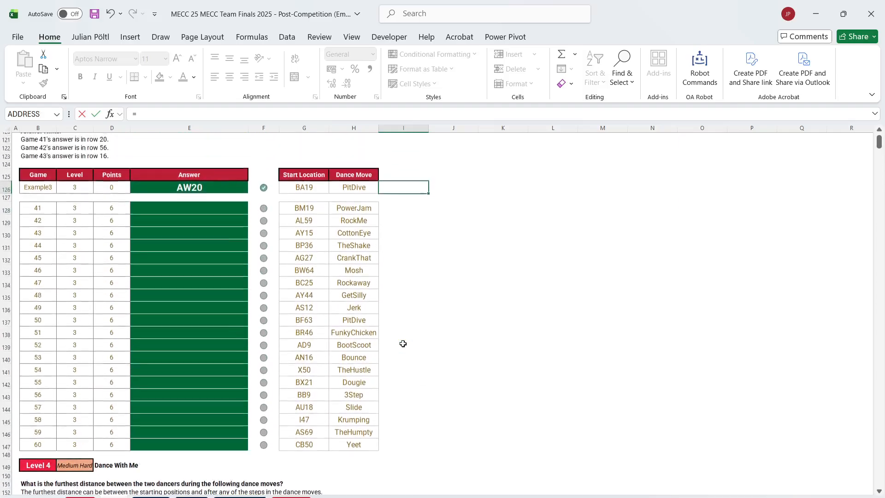
{"action": "type", "text": "XLOOKUP("}
{"action": "key", "text": "Left"}
{"action": "type", "text": ";"}
Step: Complete the I126 lookup with Moves!$B$3:$B$22 as the lookup array and Moves!$C$3:$G$22 as the return array
{"action": "key", "text": "ctrl+Page_Down"}
{"action": "key", "text": "ctrl+Page_Down"}
{"action": "key", "text": "ctrl+Page_Down"}
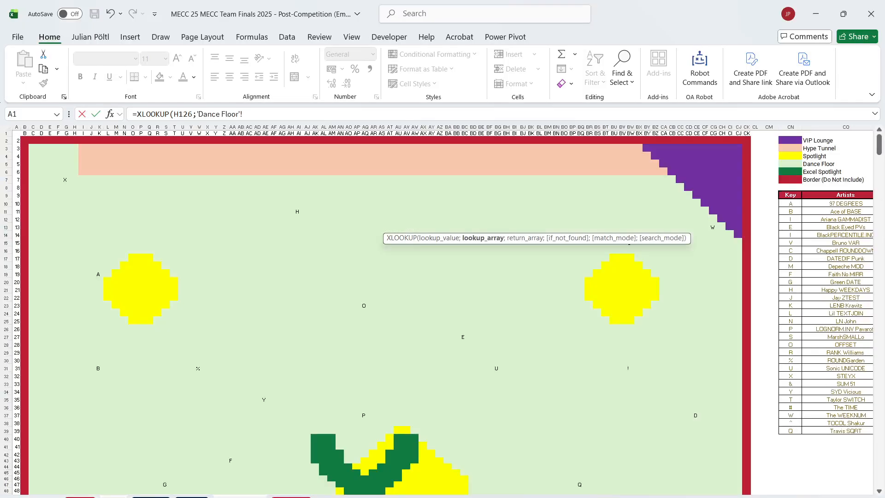
{"action": "left_click", "coordinate": [89, 163]}
{"action": "key", "text": "Up"}
{"action": "key", "text": "ctrl+shift+Down"}
{"action": "key", "text": "F4"}
{"action": "type", "text": ";"}
{"action": "left_click_drag", "start_coordinate": [111, 158], "coordinate": [201, 315]}
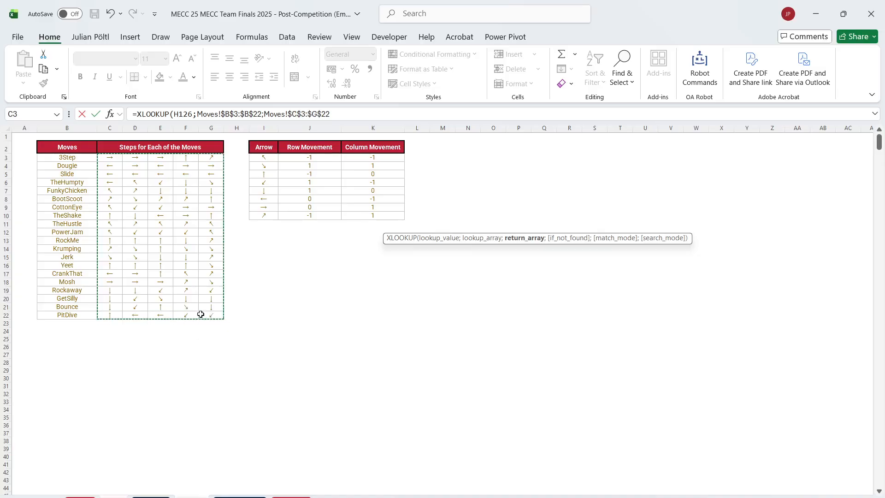
{"action": "key", "text": "Return"}
Step: Copy the dance-step lookup from I126 into I127 and I128
{"action": "key", "text": "Left"}
{"action": "key", "text": "Left"}
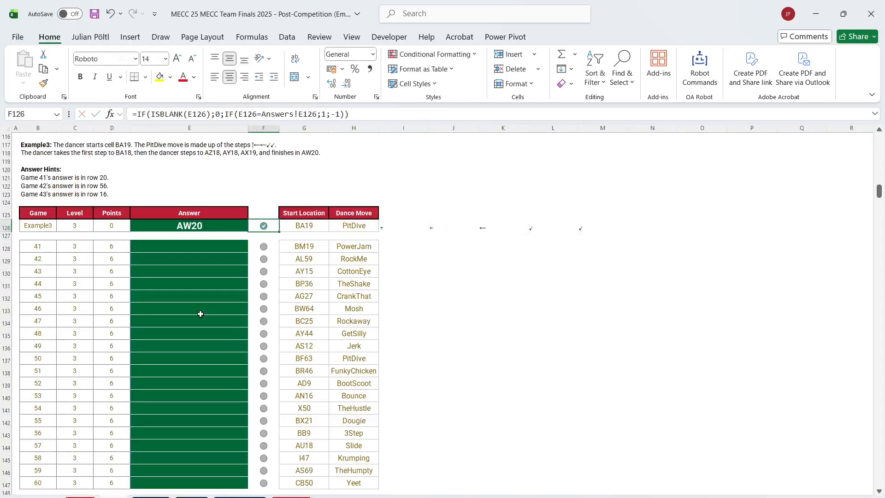
{"action": "key", "text": "Right"}
{"action": "key", "text": "Right"}
{"action": "key", "text": "Right"}
{"action": "key", "text": "Right"}
{"action": "key", "text": "ctrl+c"}
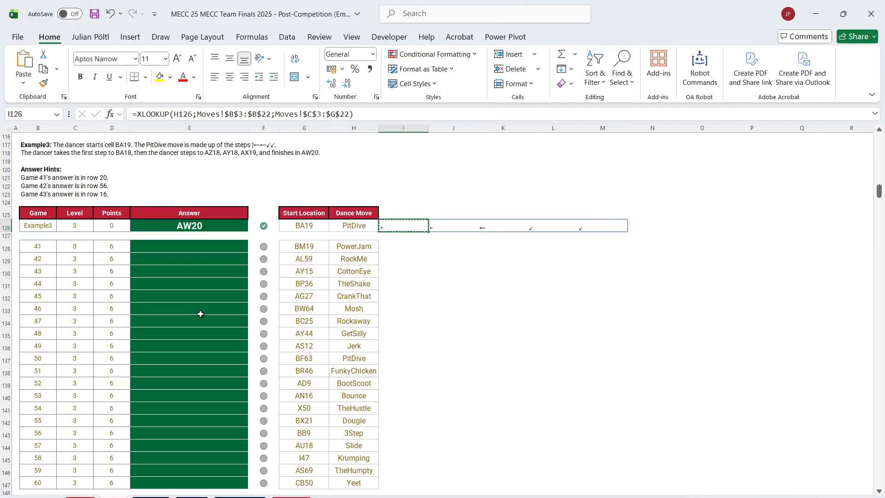
{"action": "key", "text": "Down"}
{"action": "key", "text": "ctrl+v"}
{"action": "key", "text": "Down"}
{"action": "key", "text": "ctrl+v"}
{"action": "key", "text": "Escape"}
Step: Delete the formula in I127 and fill the I128 lookup down to I147 for all Level 3 games
{"action": "key", "text": "Up"}
{"action": "key", "text": "Delete"}
{"action": "key", "text": "Down"}
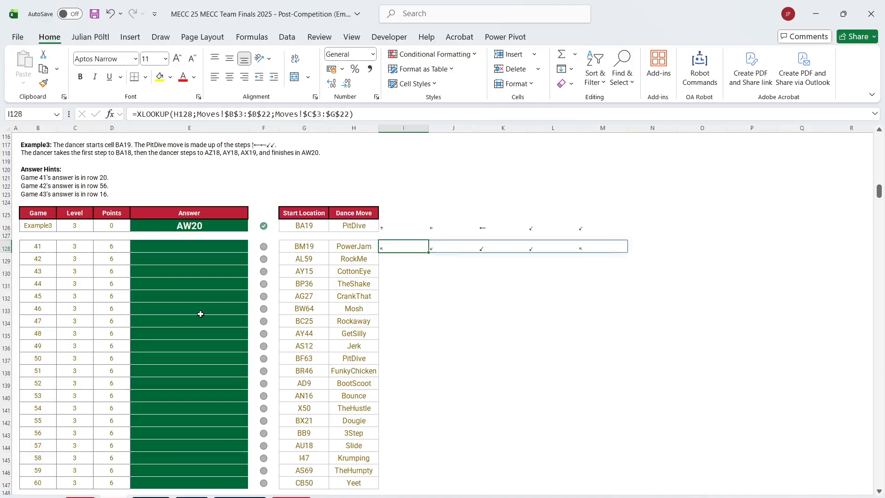
{"action": "left_click_drag", "start_coordinate": [428, 252], "coordinate": [401, 450]}
{"action": "left_click_drag", "start_coordinate": [385, 344], "coordinate": [600, 338]}
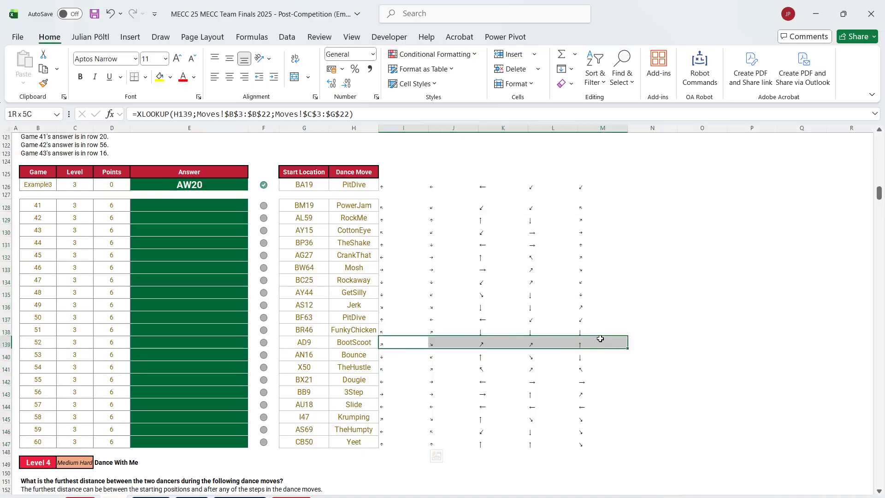
Step: Enter =E_CellRefbasedonReferenceandArrowArray(G128;I128#) in E128 and fill it down through E147 for all Level 3 games
{"action": "left_click", "coordinate": [224, 203]}
{"action": "type", "text": "="}
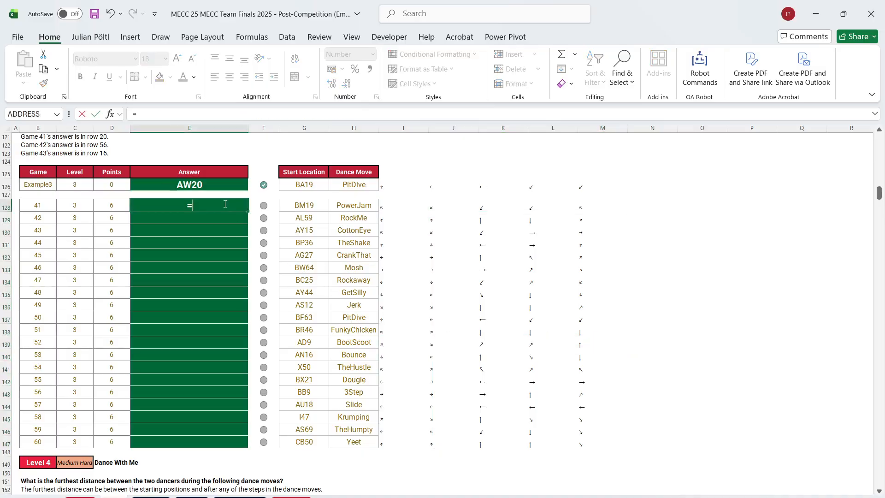
{"action": "type", "text": "cellr"}
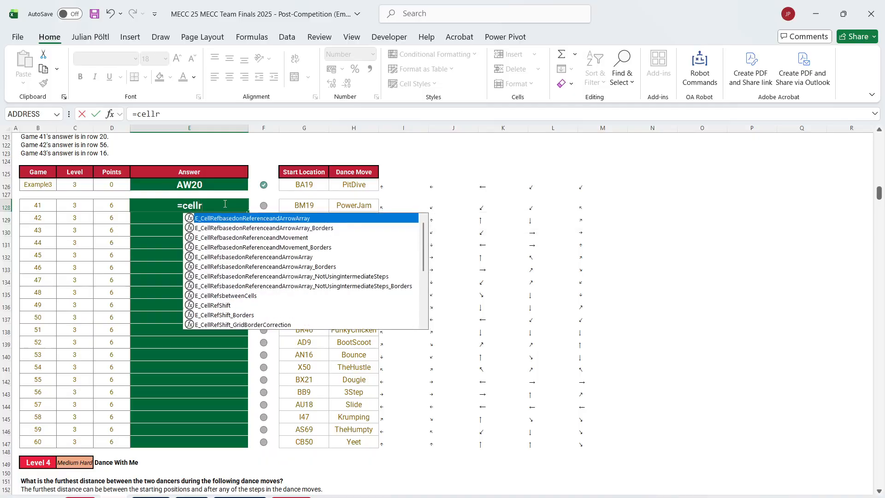
{"action": "key", "text": "Tab"}
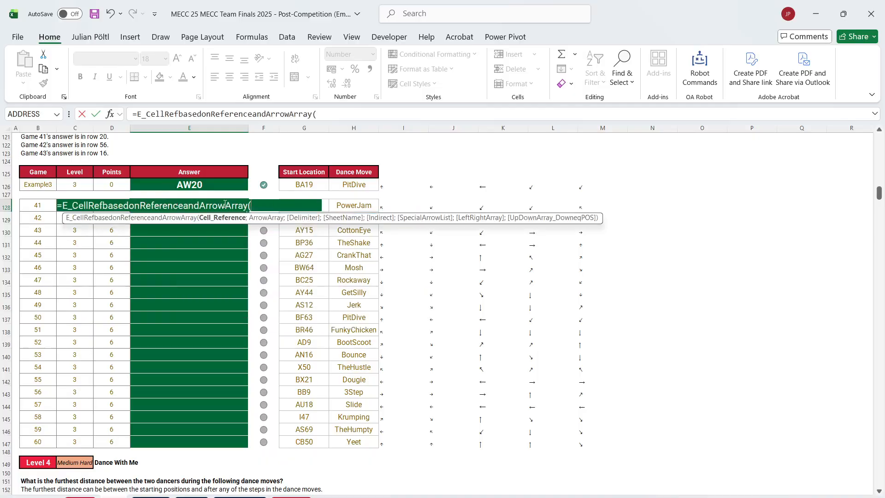
{"action": "left_click", "coordinate": [325, 208]}
{"action": "type", "text": ";"}
{"action": "left_click", "coordinate": [388, 207]}
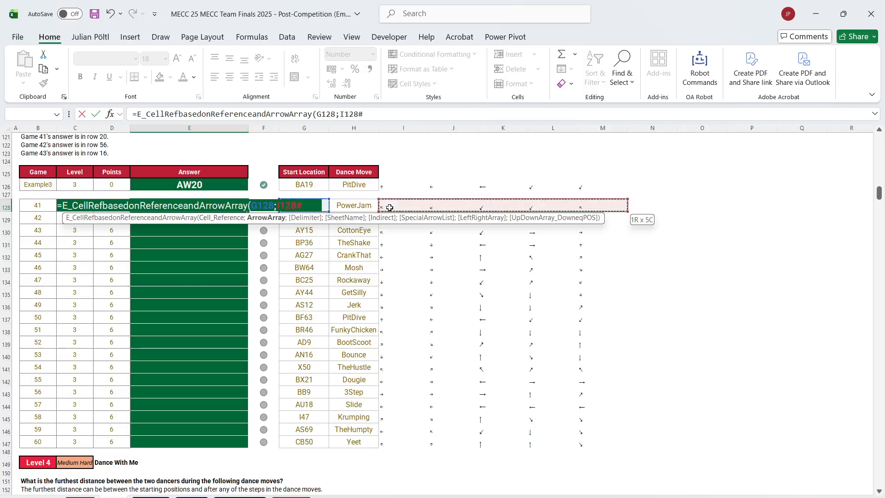
{"action": "key", "text": "Return"}
{"action": "key", "text": "Up"}
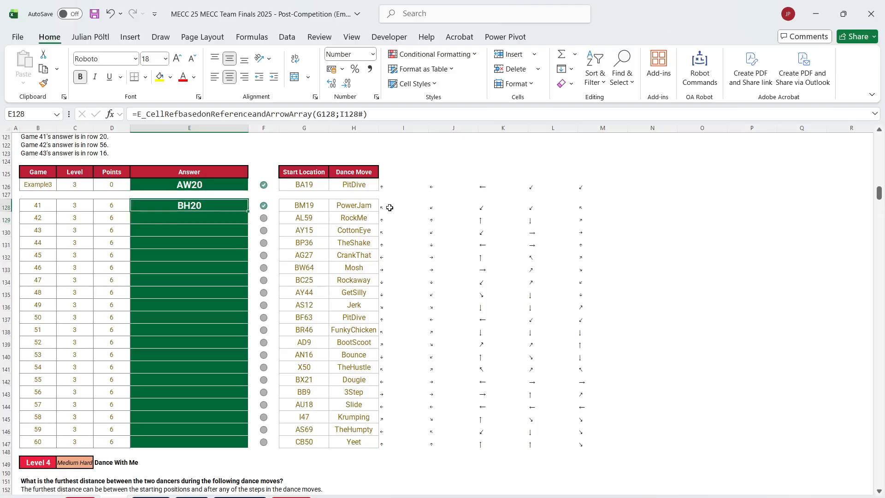
{"action": "double_click", "coordinate": [248, 212]}
{"action": "left_click", "coordinate": [304, 254]}
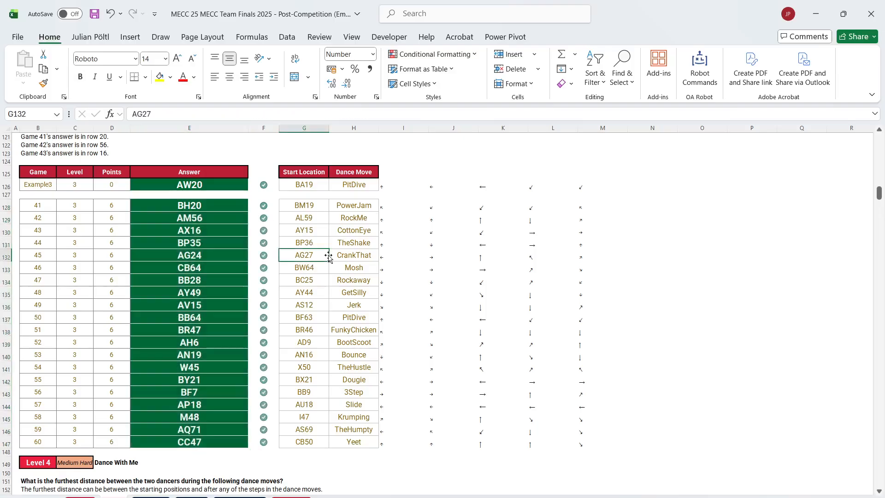
Step: Read the Level 4 instructions and generate a helper sheet from K171 with 4 as the level
{"action": "scroll", "coordinate": [329, 256], "scroll_direction": "down", "scroll_amount": 4}
{"action": "scroll", "coordinate": [329, 256], "scroll_direction": "down", "scroll_amount": 2}
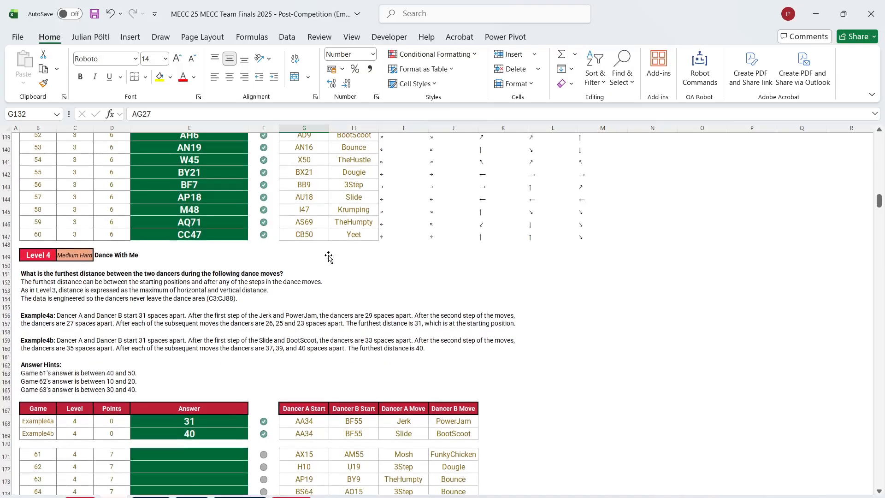
{"action": "scroll", "coordinate": [328, 257], "scroll_direction": "down", "scroll_amount": 2}
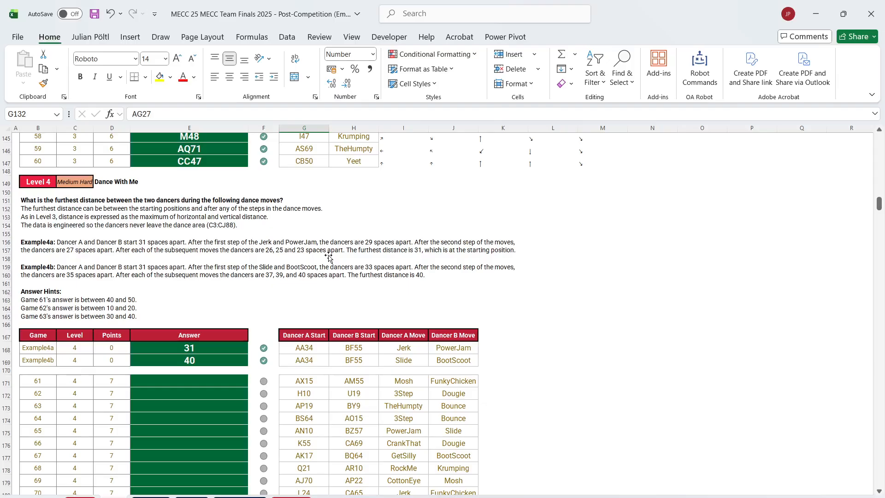
{"action": "left_click", "coordinate": [489, 376]}
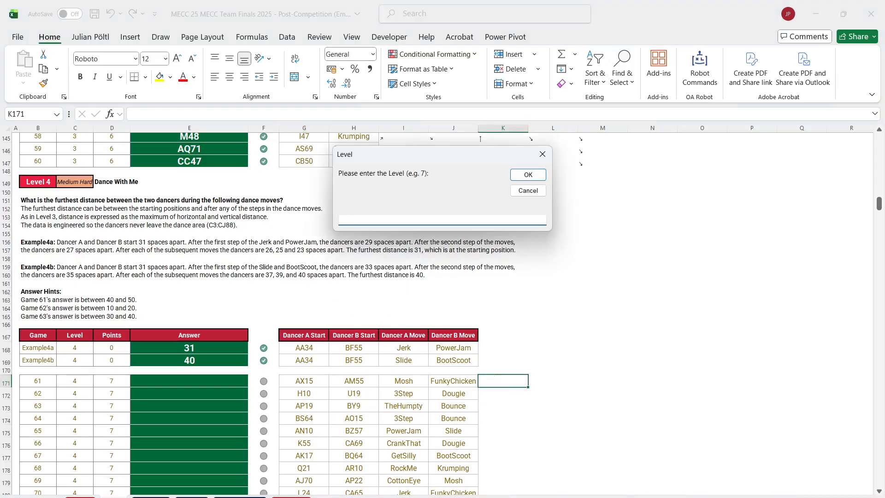
{"action": "type", "text": "4"}
{"action": "key", "text": "Return"}
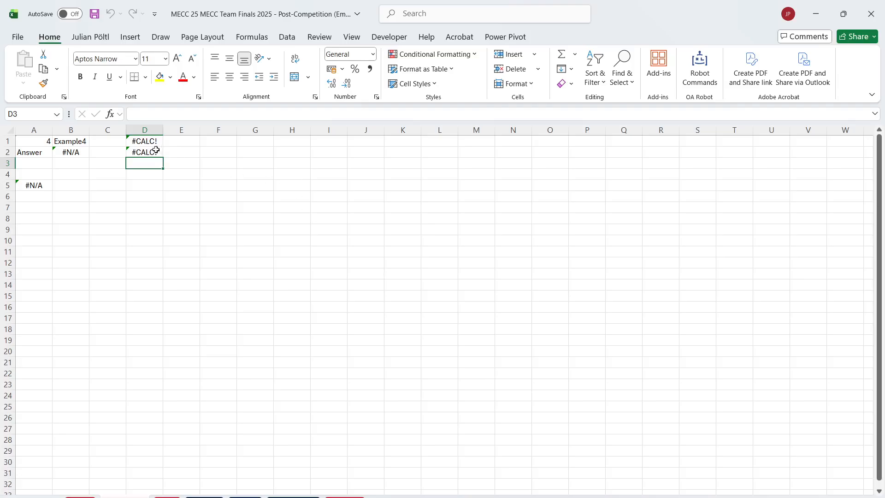
Step: Inspect the formula in D1 of the helper sheet and shorten the Example4a label in B168 to Example4
{"action": "left_click", "coordinate": [150, 141]}
{"action": "left_click", "coordinate": [243, 114]}
{"action": "key", "text": "Escape"}
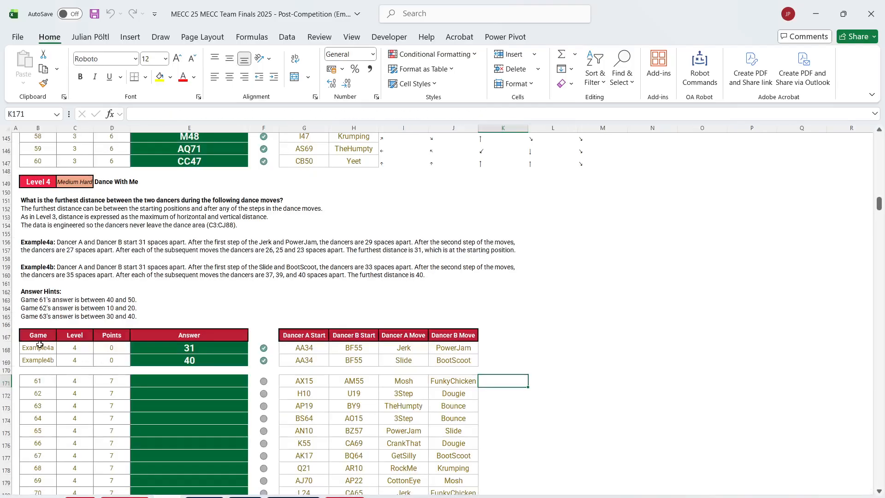
{"action": "left_click", "coordinate": [42, 347]}
{"action": "left_click", "coordinate": [174, 114]}
{"action": "key", "text": "BackSpace"}
{"action": "key", "text": "Return"}
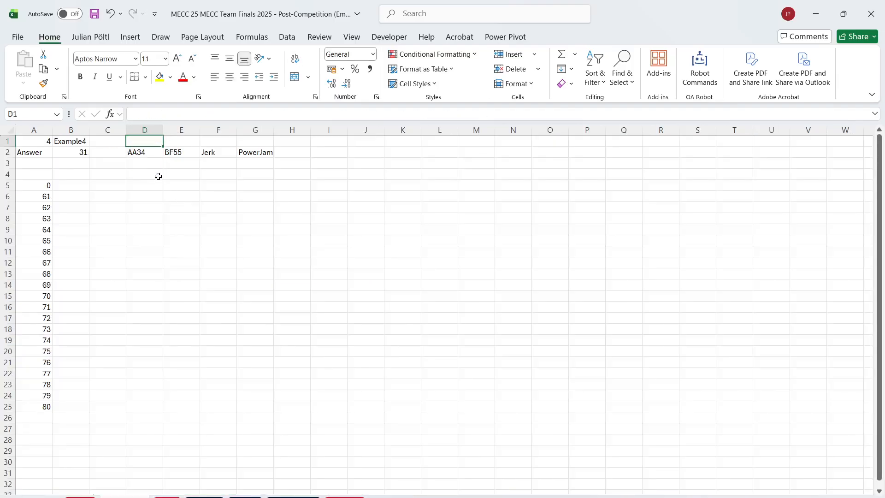
Step: Delete the cover sheet that holds the case information
{"action": "left_click", "coordinate": [81, 497]}
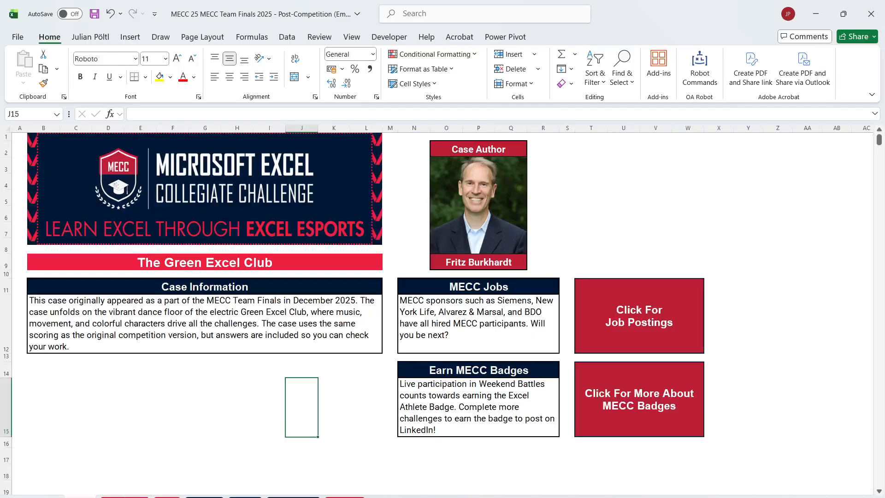
{"action": "left_click", "coordinate": [167, 497]}
{"action": "right_click", "coordinate": [83, 497]}
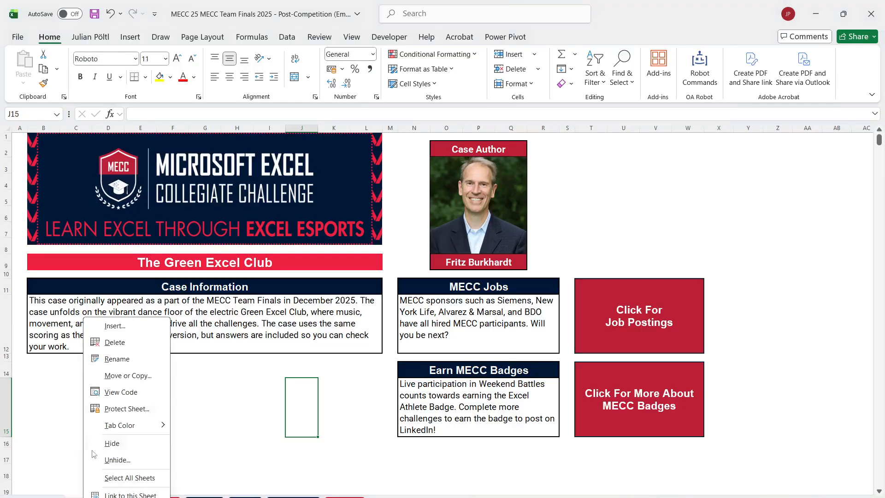
{"action": "left_click", "coordinate": [115, 325]}
{"action": "key", "text": "Escape"}
{"action": "right_click", "coordinate": [87, 497]}
{"action": "left_click", "coordinate": [106, 344]}
{"action": "key", "text": "Return"}
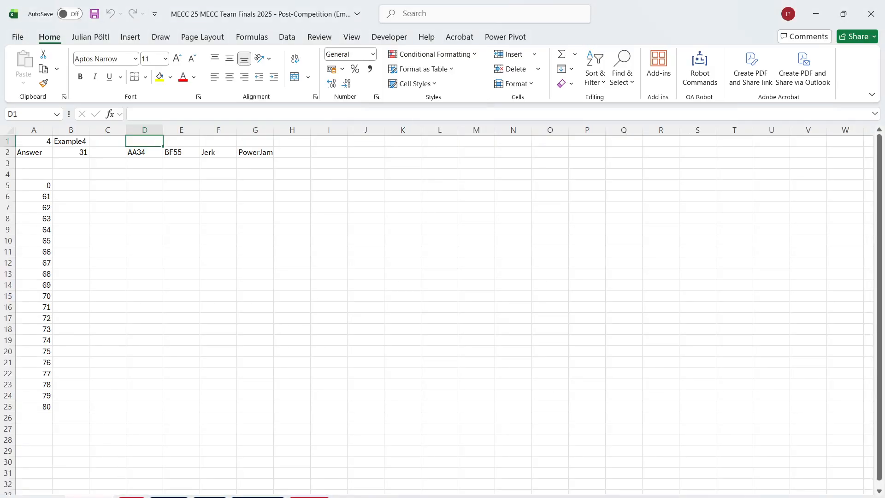
Step: Copy the Level 4 dancer headers from G167:J167 and paste them as values into D1 of the helper sheet
{"action": "left_click", "coordinate": [313, 331]}
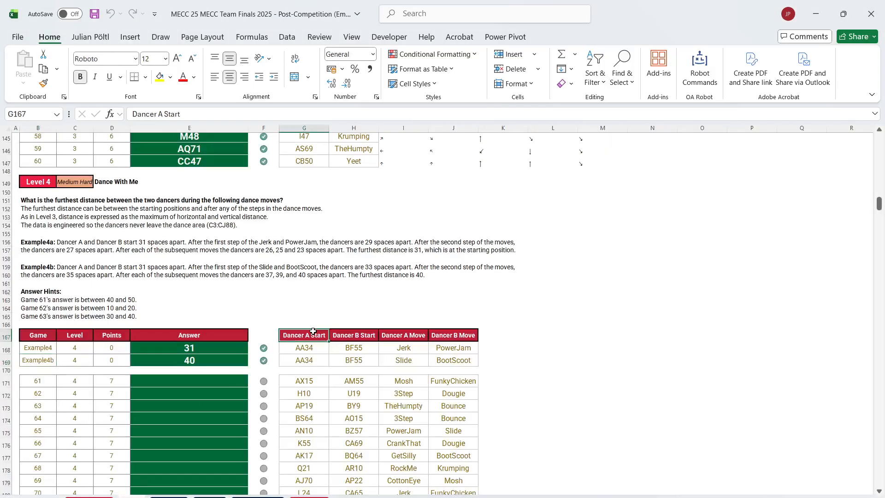
{"action": "key", "text": "ctrl+shift+Right"}
{"action": "key", "text": "ctrl+c"}
{"action": "left_click", "coordinate": [89, 497]}
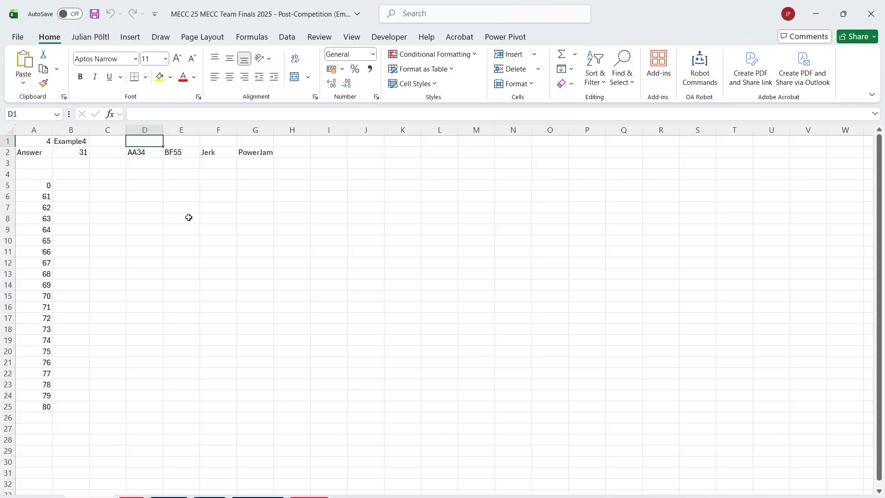
{"action": "key", "text": "ctrl+shift+v"}
{"action": "key", "text": "Escape"}
{"action": "left_click", "coordinate": [158, 175]}
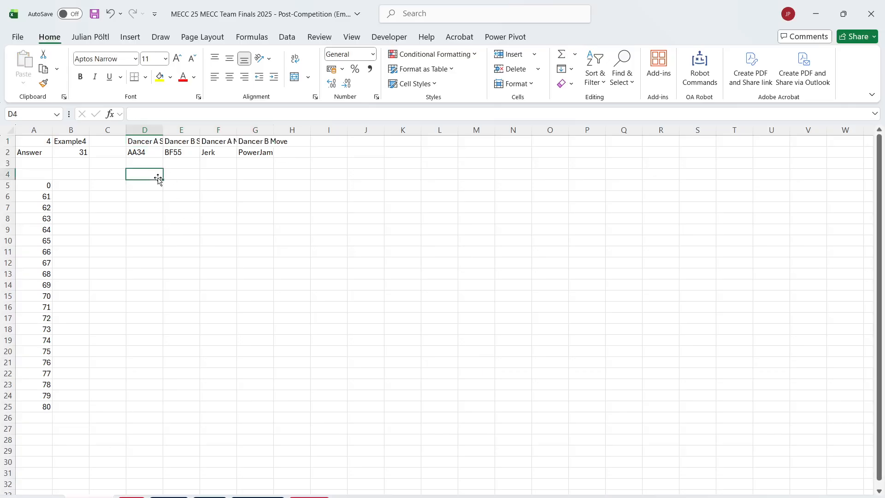
{"action": "type", "text": "=cel"}
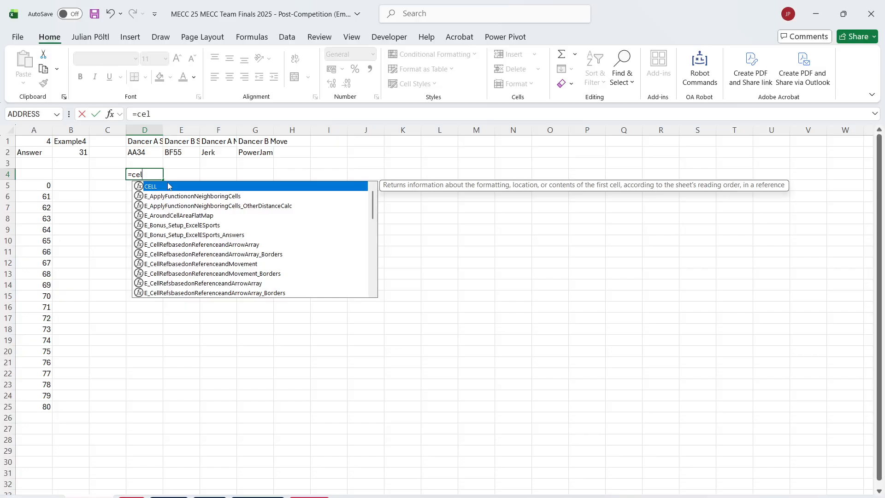
{"action": "type", "text": ";"}
{"action": "key", "text": "BackSpace"}
{"action": "type", "text": "lr"}
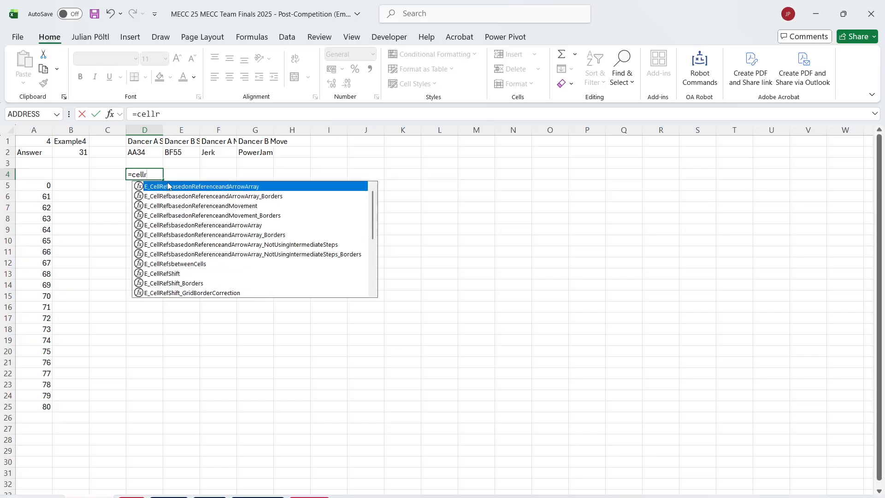
{"action": "key", "text": "Escape"}
{"action": "key", "text": "Escape"}
Step: Start an XLOOKUP in F4 with Dancer A's move in F2 as the lookup value
{"action": "left_click", "coordinate": [223, 174]}
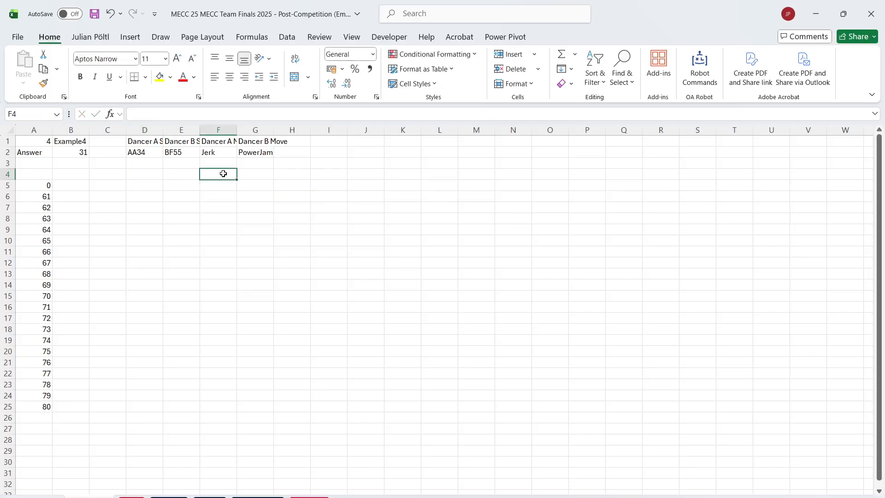
{"action": "type", "text": "=xl"}
{"action": "key", "text": "Tab"}
{"action": "key", "text": "Up"}
{"action": "key", "text": "Up"}
{"action": "key", "text": "Up"}
{"action": "key", "text": "Down"}
{"action": "type", "text": ";"}
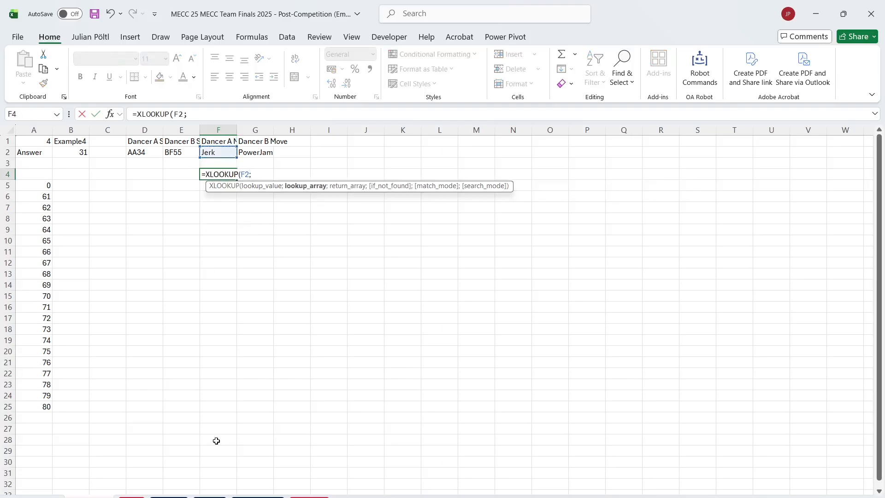
Step: Add Moves!$B$3:$B$22 as the lookup array and Moves!$C$3:$G$22 as the return array of the F4 lookup
{"action": "left_click", "coordinate": [209, 496]}
{"action": "left_click", "coordinate": [80, 159]}
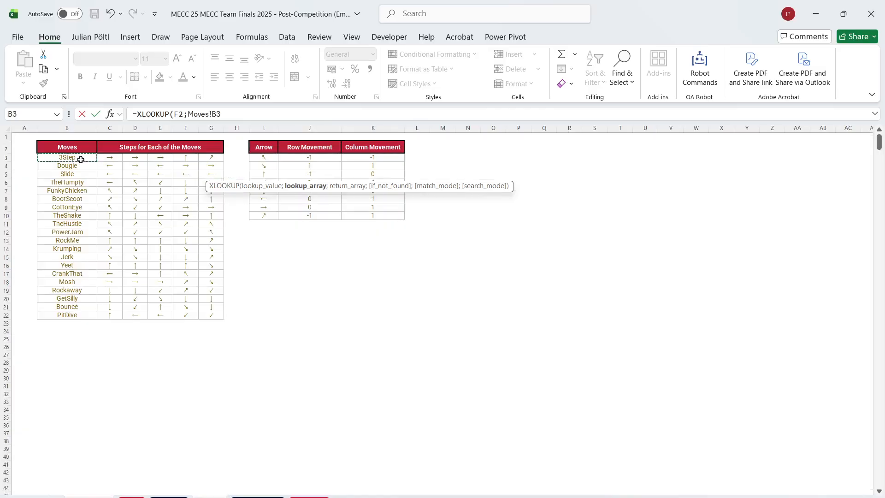
{"action": "key", "text": "ctrl+shift+Down"}
{"action": "key", "text": "F4"}
{"action": "type", "text": ";"}
{"action": "left_click", "coordinate": [106, 157]}
{"action": "key", "text": "ctrl+shift+Right"}
{"action": "key", "text": "ctrl+shift+Down"}
{"action": "key", "text": "F4"}
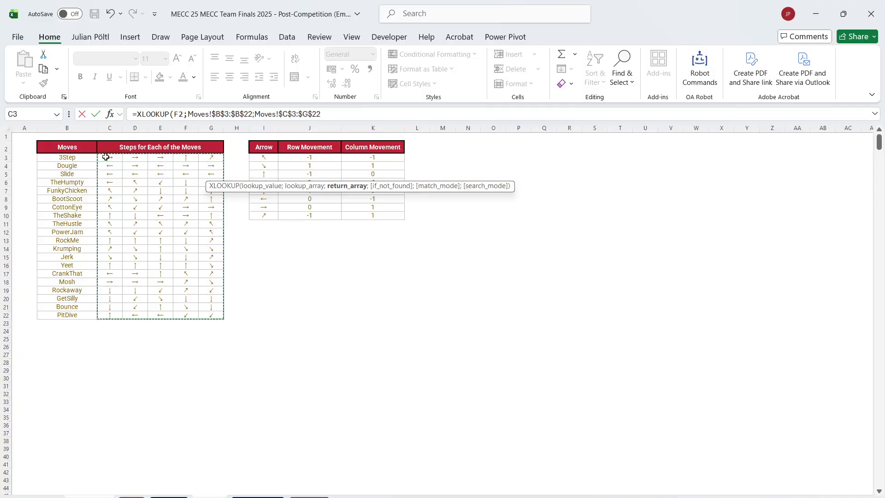
Step: Wrap the F4 lookup in TOCOL and copy the formula across to G4 for Dancer B's move
{"action": "type", "text": "to"}
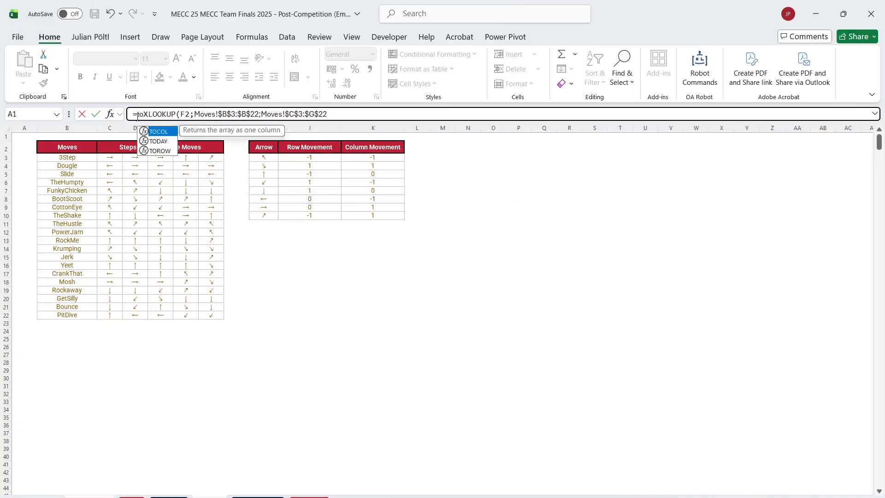
{"action": "key", "text": "Tab"}
{"action": "key", "text": "End"}
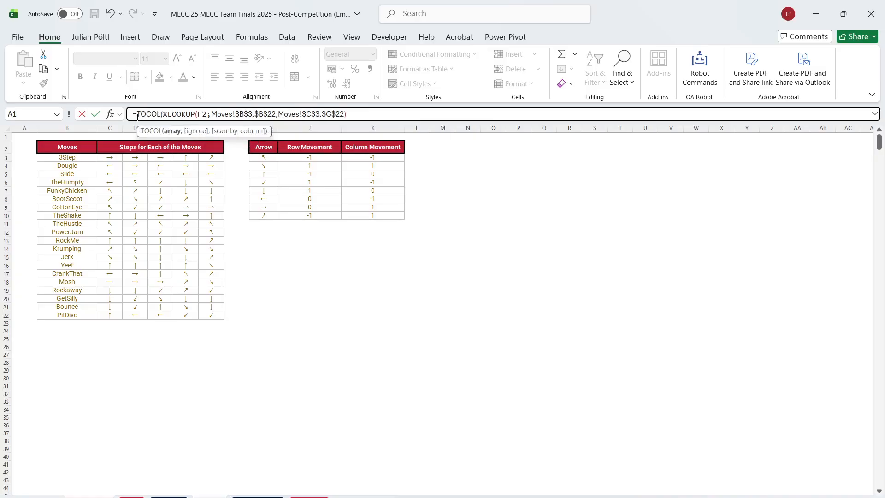
{"action": "type", "text": ")"}
{"action": "key", "text": "Return"}
{"action": "key", "text": "Up"}
{"action": "key", "text": "Right"}
{"action": "key", "text": "ctrl+r"}
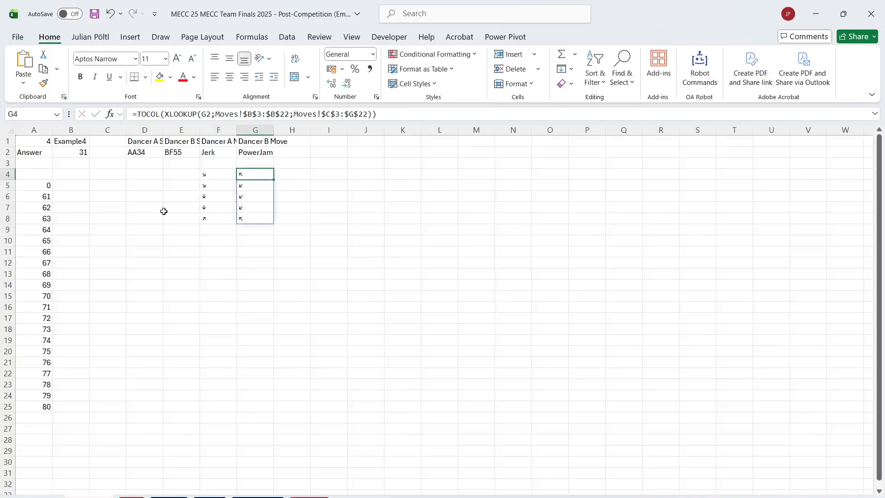
Step: Start a formula in F10 with the custom function E_CellRefsbasedonReferenceandArrowArray
{"action": "left_click", "coordinate": [212, 253]}
{"action": "left_click", "coordinate": [218, 240]}
{"action": "type", "text": "="}
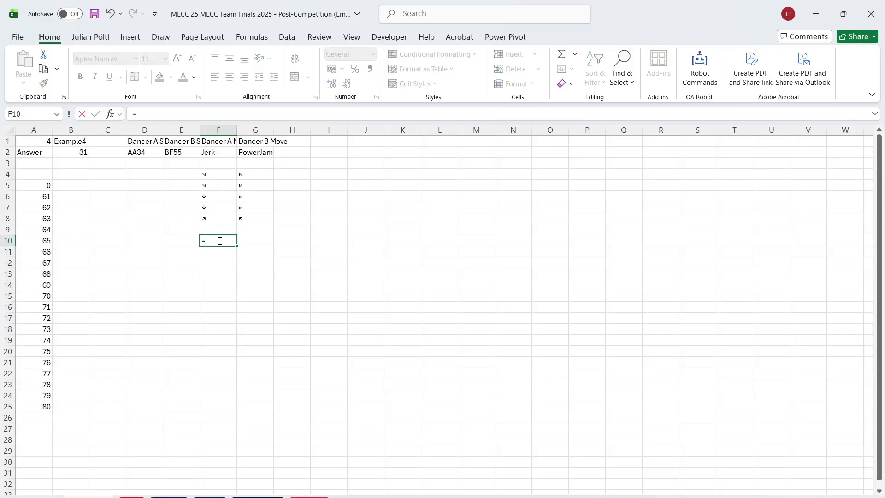
{"action": "type", "text": "cel"}
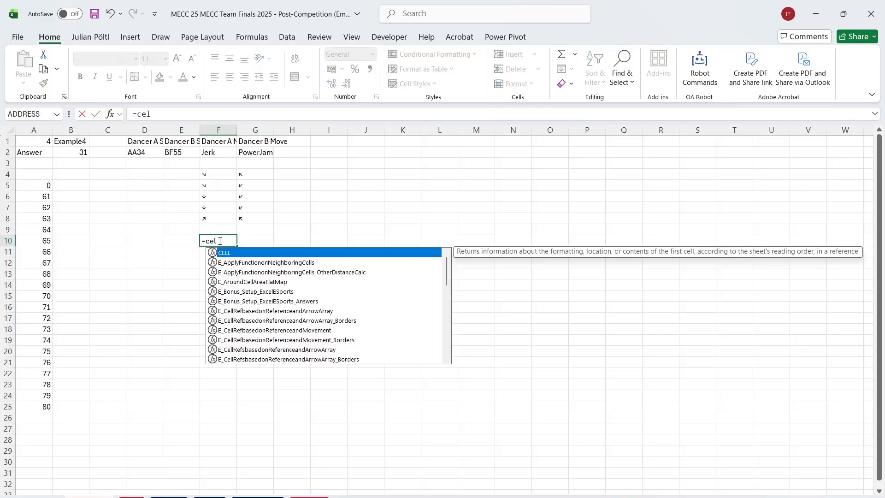
{"action": "type", "text": "lr"}
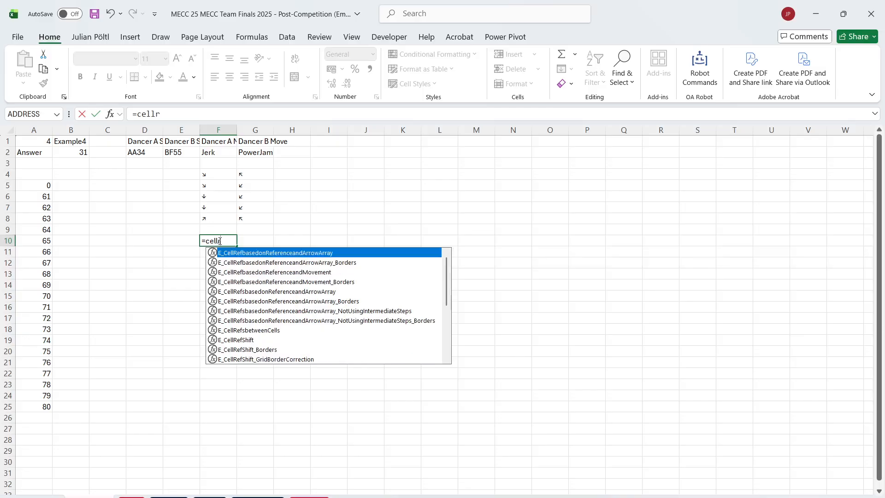
{"action": "key", "text": "Down"}
{"action": "key", "text": "Down"}
{"action": "key", "text": "Down"}
{"action": "key", "text": "Down"}
{"action": "key", "text": "Down"}
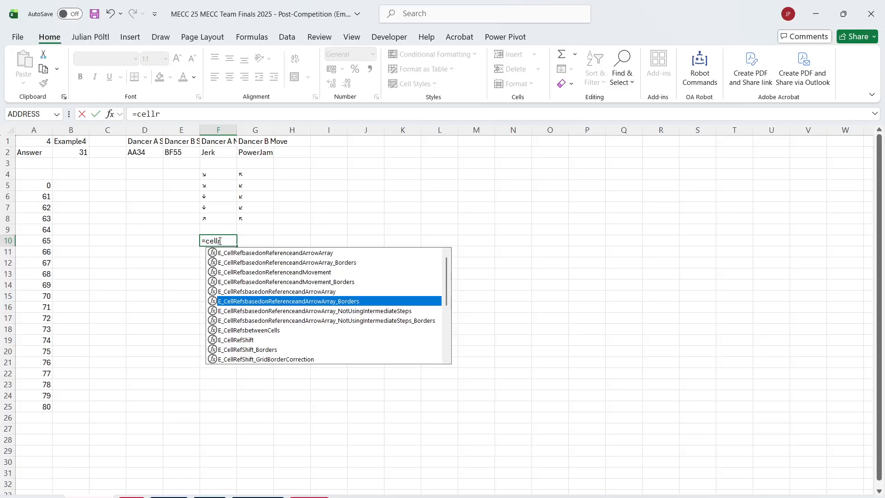
{"action": "key", "text": "Up"}
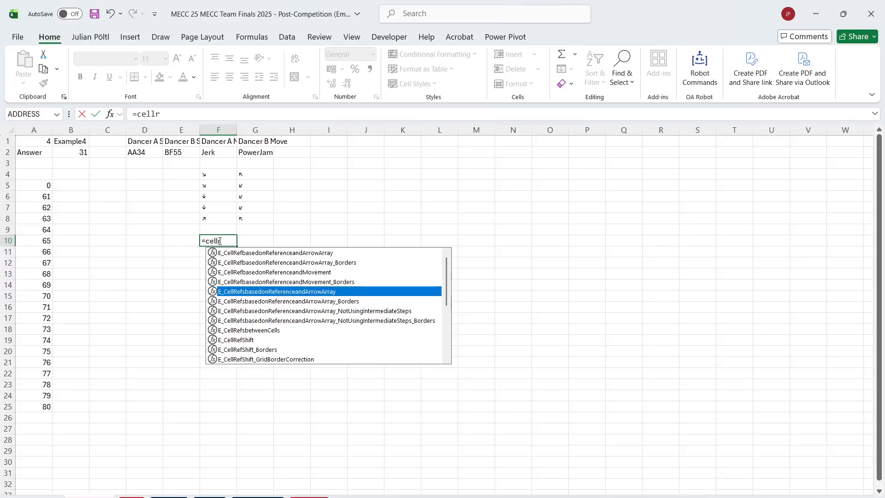
{"action": "key", "text": "Tab"}
Step: Complete the F10 formula with D2 as the start cell reference and F4 as the arrow array
{"action": "left_click", "coordinate": [149, 152]}
{"action": "type", "text": ";"}
{"action": "left_click", "coordinate": [218, 175]}
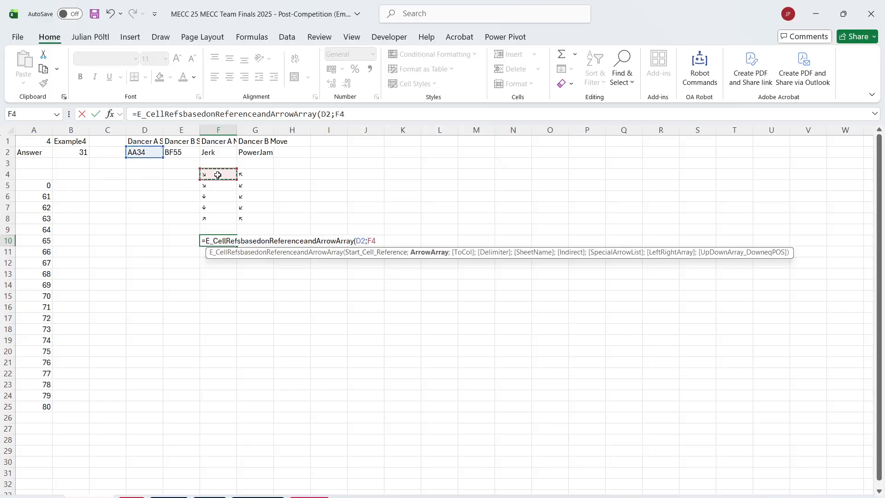
{"action": "type", "text": ")"}
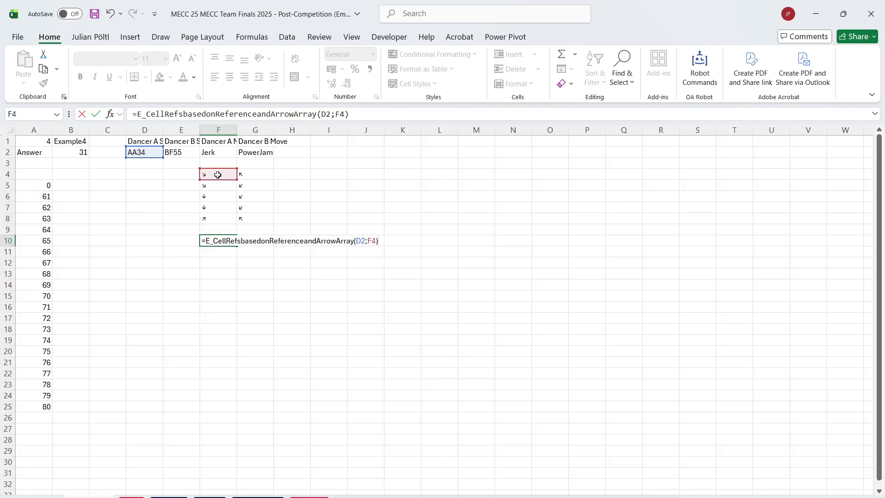
{"action": "key", "text": "Return"}
Step: Copy the position formula from F10 into G10 for Dancer B
{"action": "key", "text": "Up"}
{"action": "key", "text": "ctrl+c"}
{"action": "key", "text": "Right"}
{"action": "key", "text": "ctrl+v"}
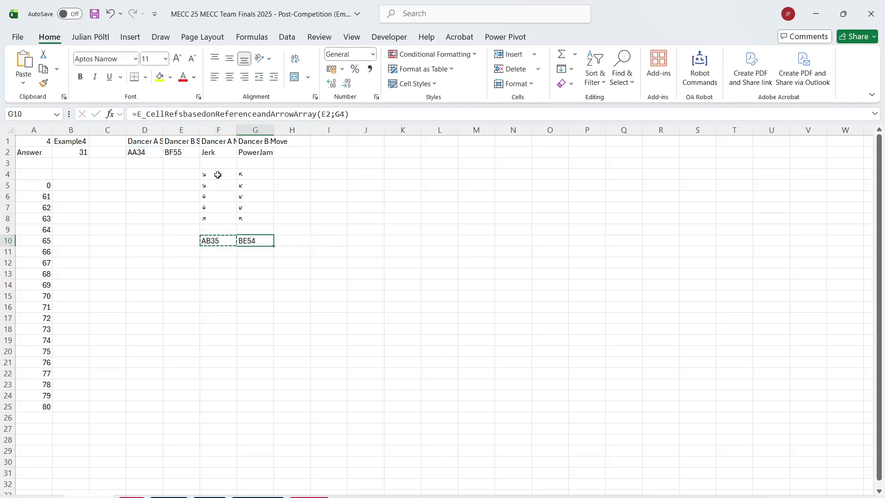
Step: Copy the position formula into F11 and change its start cell reference to F10, keeping F5 as the arrow array
{"action": "key", "text": "Down"}
{"action": "key", "text": "Left"}
{"action": "key", "text": "Up"}
{"action": "key", "text": "Down"}
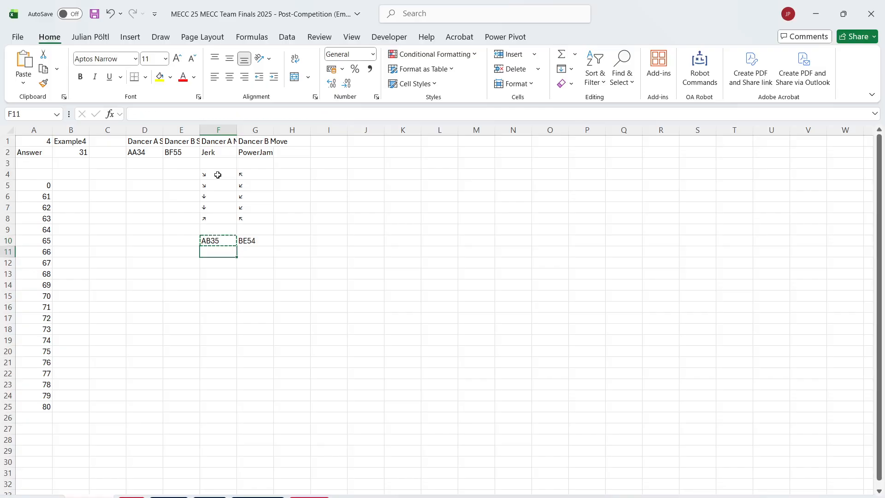
{"action": "key", "text": "ctrl+v"}
{"action": "key", "text": "F2"}
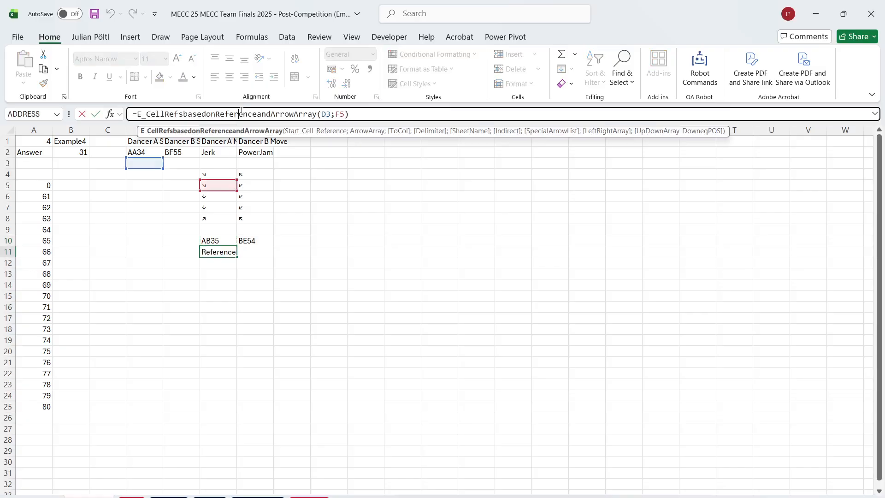
{"action": "left_click_drag", "start_coordinate": [163, 171], "coordinate": [273, 355]}
{"action": "key", "text": "Return"}
Step: Extend the F11 position formula over F11:G20 and clear the surplus cells F16:G20
{"action": "key", "text": "Up"}
{"action": "key", "text": "ctrl+c"}
{"action": "key", "text": "Right"}
{"action": "key", "text": "ctrl+v"}
{"action": "key", "text": "Escape"}
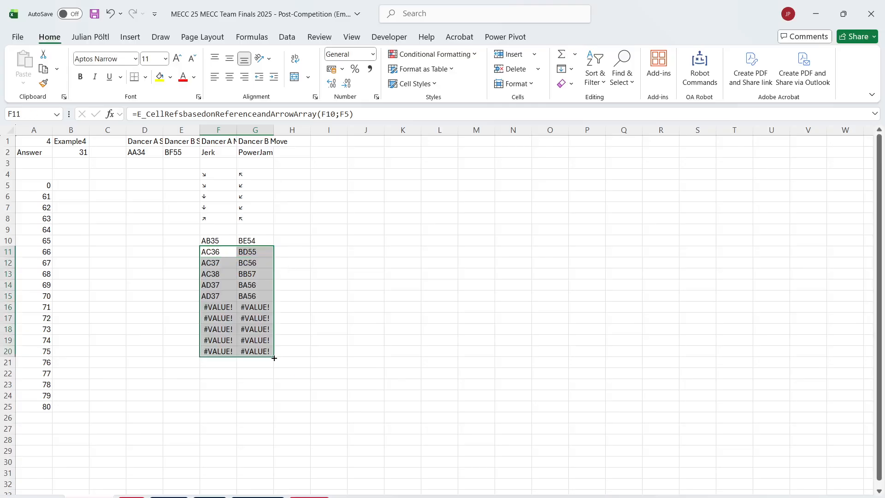
{"action": "left_click_drag", "start_coordinate": [221, 307], "coordinate": [262, 351]}
{"action": "key", "text": "Delete"}
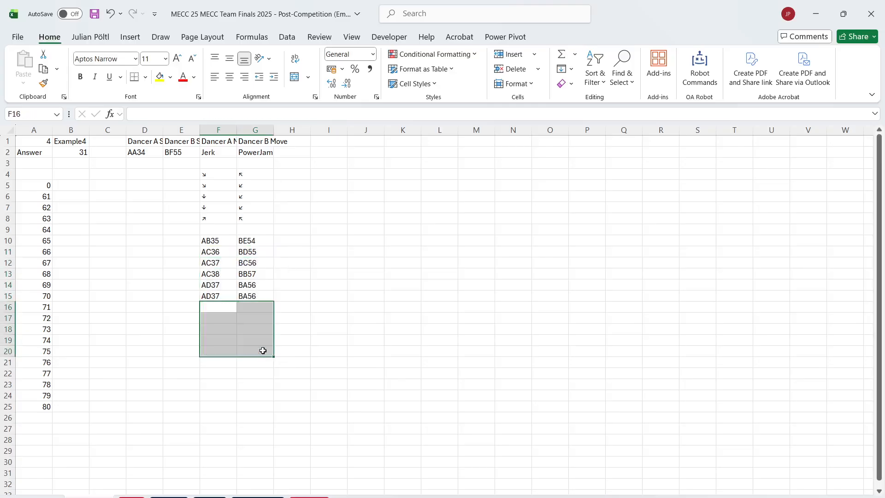
Step: Start a formula in H10 with the custom function E_DistancebetweenCellReferences
{"action": "left_click", "coordinate": [286, 240]}
{"action": "type", "text": "="}
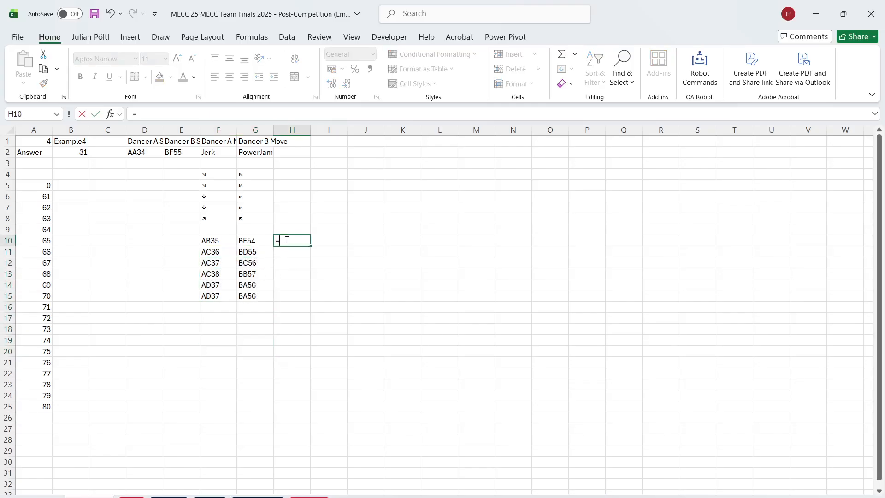
{"action": "type", "text": "dis"}
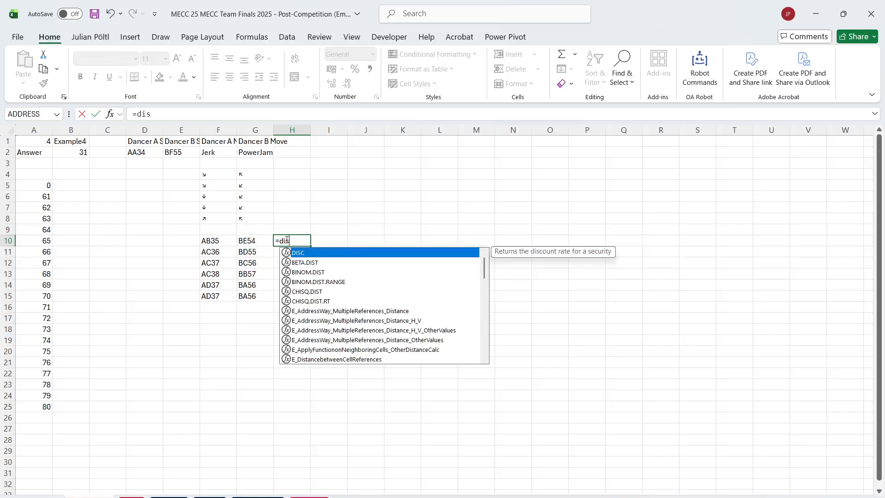
{"action": "type", "text": "tance"}
{"action": "key", "text": "Down"}
{"action": "key", "text": "Down"}
{"action": "key", "text": "Down"}
{"action": "key", "text": "Down"}
{"action": "key", "text": "Down"}
{"action": "key", "text": "Tab"}
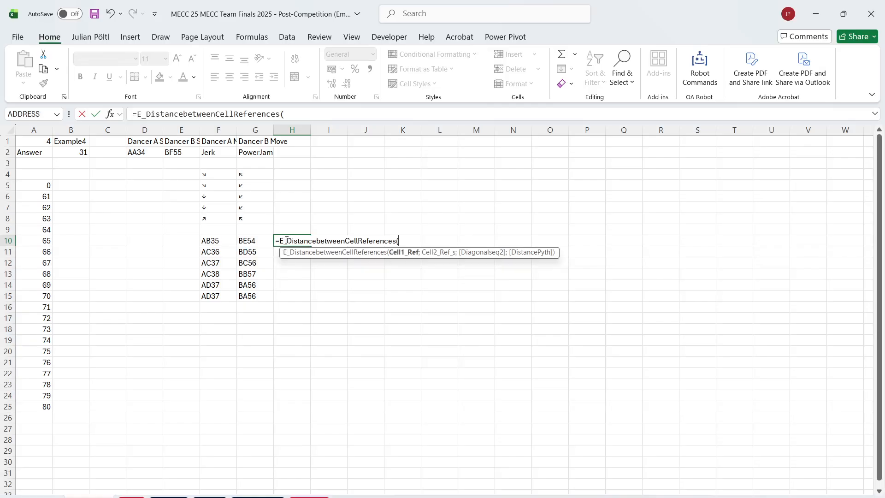
Step: Complete the H10 distance formula with F10 and G10 as the two cell references and fill it down to H15
{"action": "key", "text": "Left"}
{"action": "key", "text": "Left"}
{"action": "type", "text": ";"}
{"action": "key", "text": "Left"}
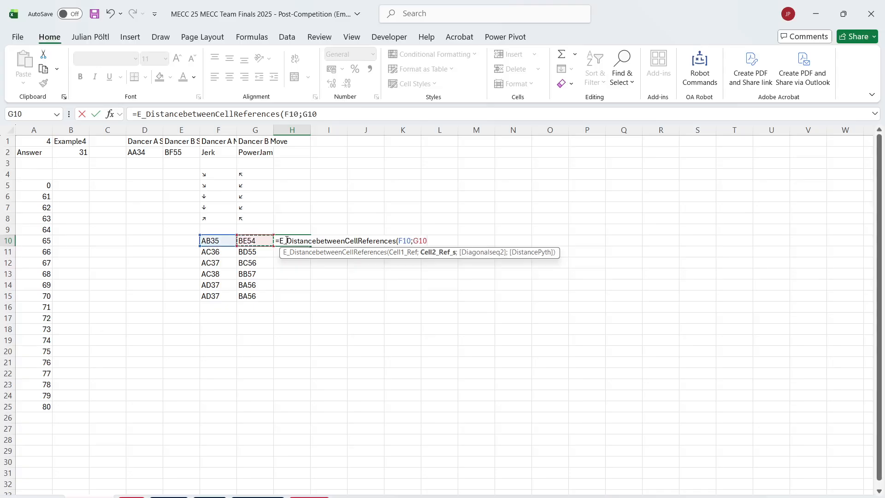
{"action": "key", "text": "Return"}
{"action": "left_click", "coordinate": [287, 239]}
{"action": "double_click", "coordinate": [310, 246]}
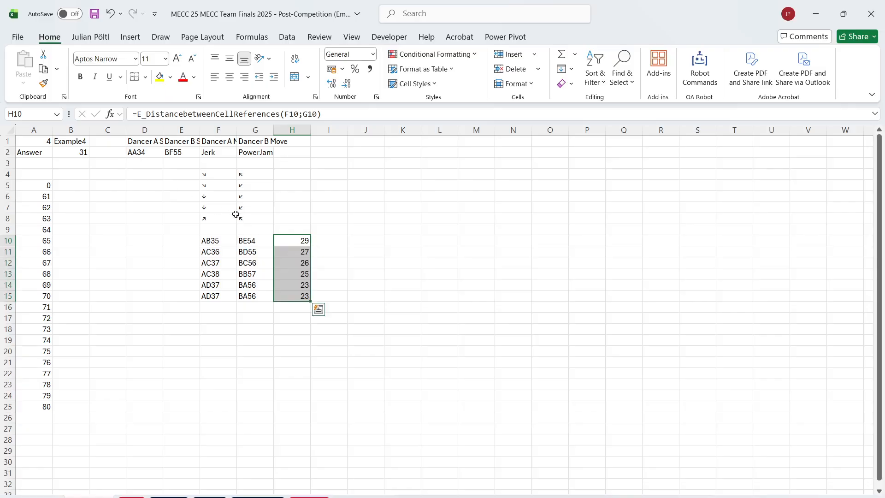
Step: Link F9 and G9 to the start locations in D2 and E2, and clear the surplus formulas in F15:G15
{"action": "left_click", "coordinate": [148, 154]}
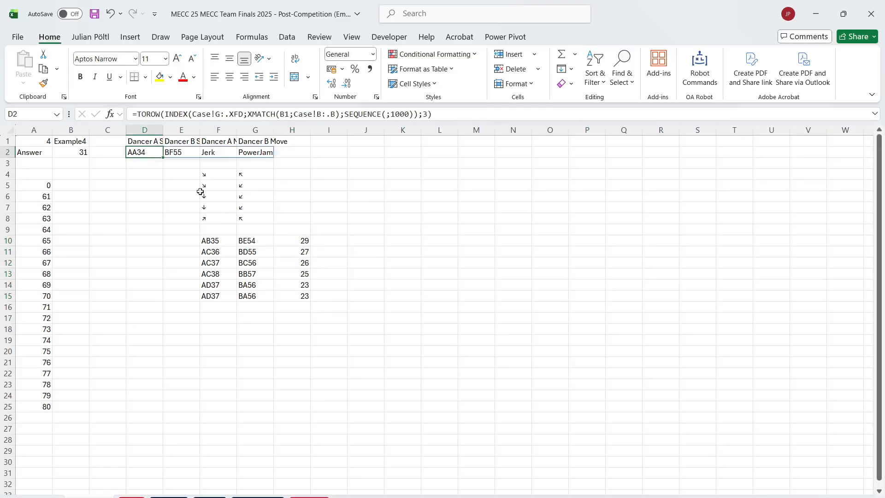
{"action": "left_click", "coordinate": [218, 229]}
{"action": "type", "text": "="}
{"action": "left_click", "coordinate": [153, 152]}
{"action": "key", "text": "Return"}
{"action": "key", "text": "Up"}
{"action": "key", "text": "ctrl+c"}
{"action": "key", "text": "Right"}
{"action": "key", "text": "ctrl+v"}
{"action": "key", "text": "Escape"}
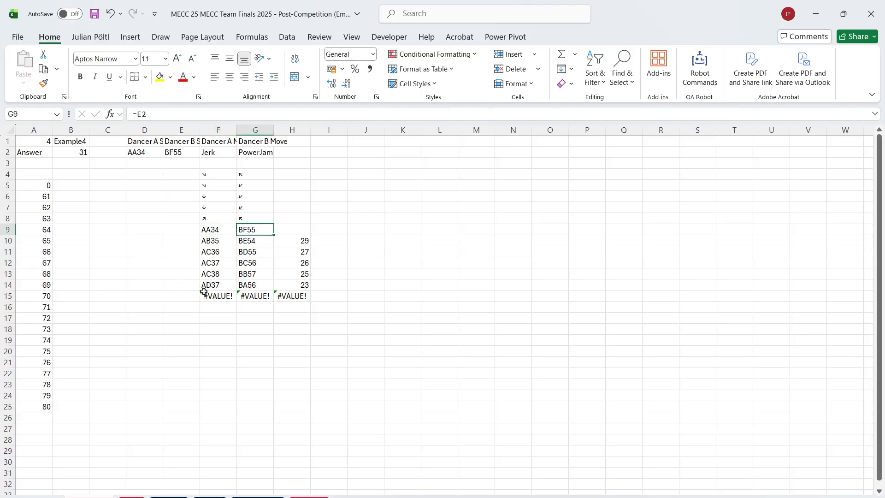
{"action": "left_click_drag", "start_coordinate": [226, 296], "coordinate": [242, 296]}
{"action": "key", "text": "Delete"}
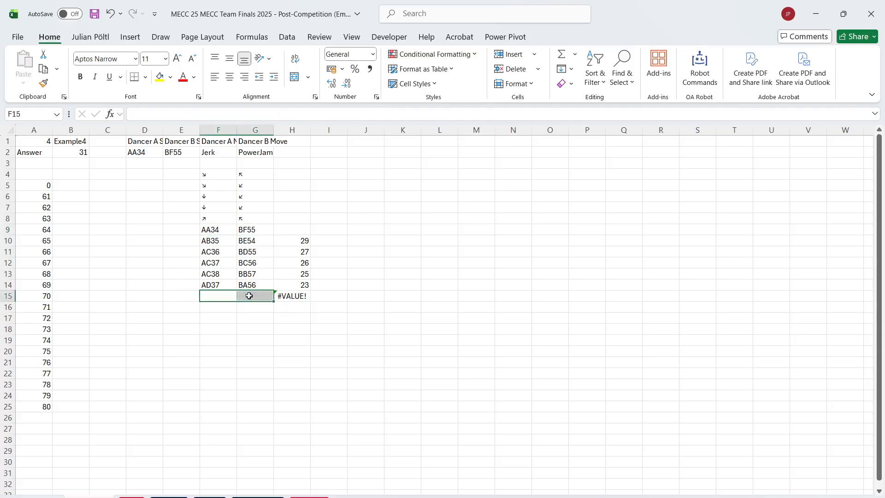
Step: Change the start reference in the F10 position formula to F9 and fill the formula over F10:G14
{"action": "left_click", "coordinate": [226, 245]}
{"action": "left_click", "coordinate": [208, 116]}
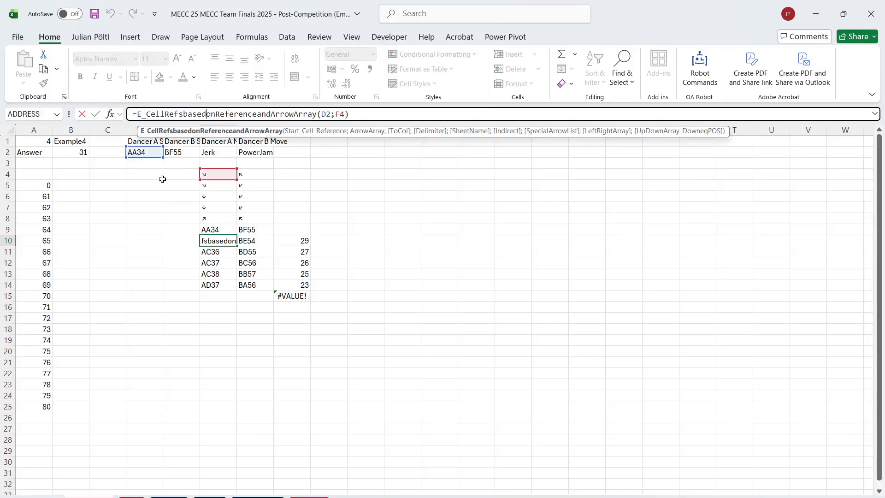
{"action": "left_click_drag", "start_coordinate": [146, 159], "coordinate": [274, 289]}
{"action": "key", "text": "ctrl+Return"}
{"action": "key", "text": "Right"}
{"action": "left_click", "coordinate": [225, 239]}
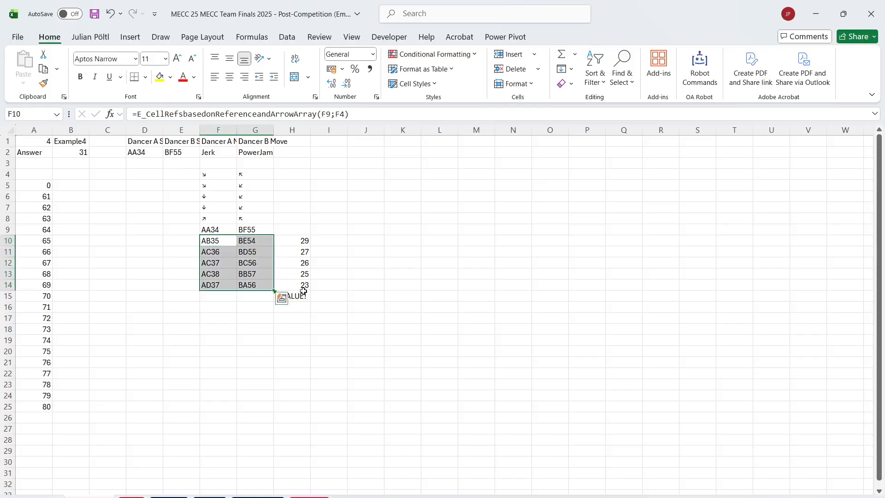
Step: Clear the surplus formula in H15 and copy the distance formula from H10 into H9
{"action": "left_click", "coordinate": [293, 296]}
{"action": "key", "text": "Delete"}
{"action": "left_click", "coordinate": [300, 240]}
{"action": "key", "text": "ctrl+c"}
{"action": "left_click", "coordinate": [290, 230]}
{"action": "key", "text": "ctrl+v"}
{"action": "left_click", "coordinate": [340, 238]}
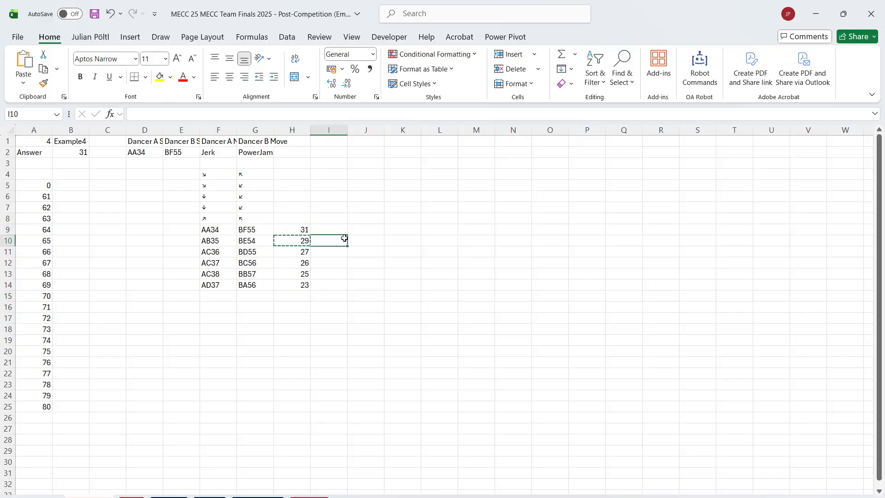
Step: Enter a MAX formula in B5 over the distances in H9:H14
{"action": "left_click", "coordinate": [76, 179]}
{"action": "left_click", "coordinate": [70, 186]}
{"action": "type", "text": "=max"}
{"action": "key", "text": "Tab"}
{"action": "left_click_drag", "start_coordinate": [293, 231], "coordinate": [289, 286]}
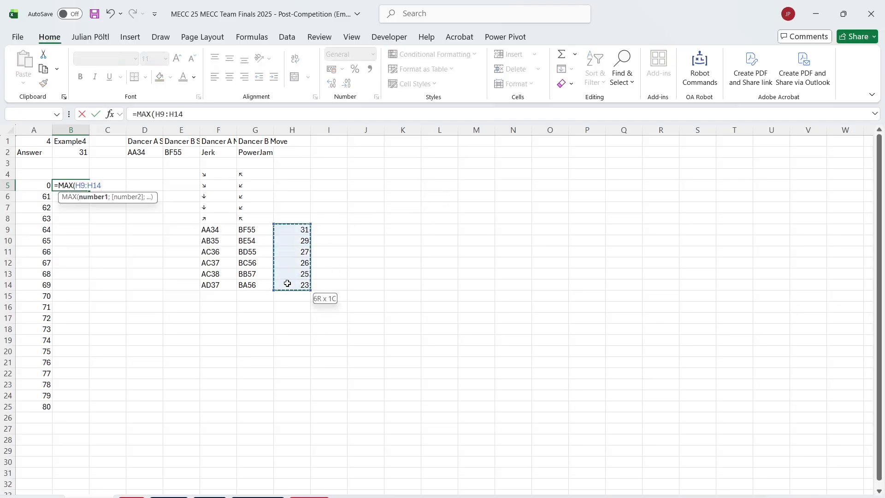
{"action": "key", "text": "Return"}
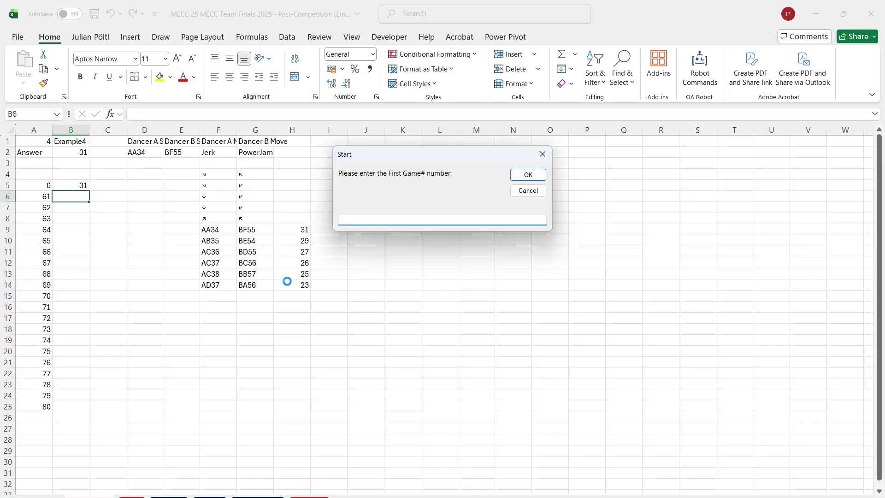
Step: Try to run the game calculation macro for games 61 to 80
{"action": "type", "text": "61"}
{"action": "key", "text": "Return"}
{"action": "type", "text": "80"}
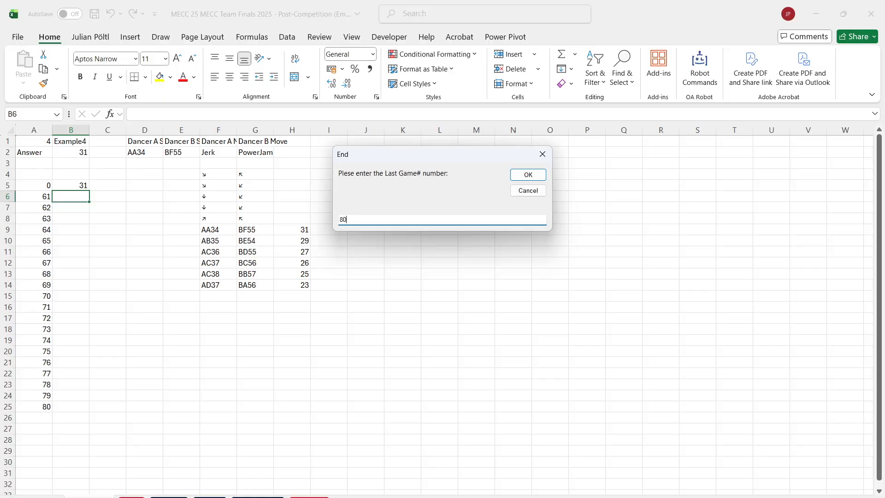
{"action": "key", "text": "Return"}
{"action": "type", "text": "A1"}
{"action": "key", "text": "Return"}
{"action": "type", "text": "BR25"}
{"action": "key", "text": "Return"}
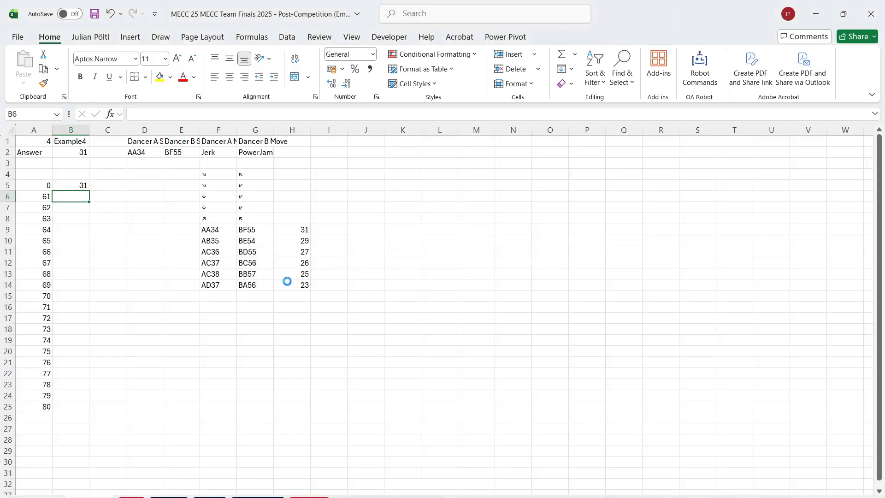
{"action": "key", "text": "Return"}
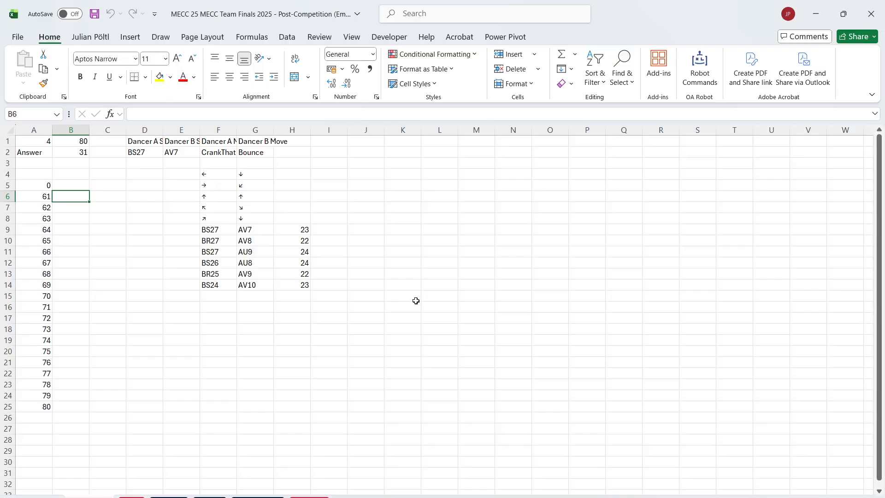
Step: Re-enter the maximum distance formula in B5 as the MAX of H9:H14
{"action": "left_click", "coordinate": [77, 183]}
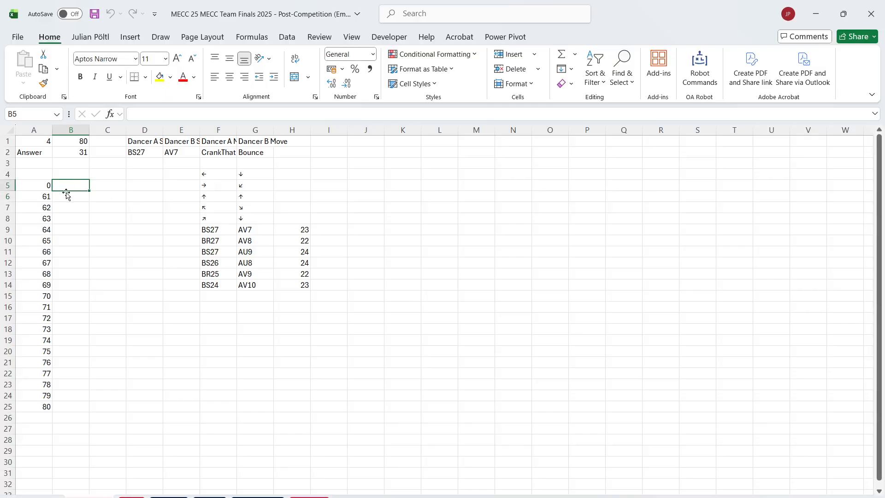
{"action": "type", "text": "=max"}
{"action": "key", "text": "Tab"}
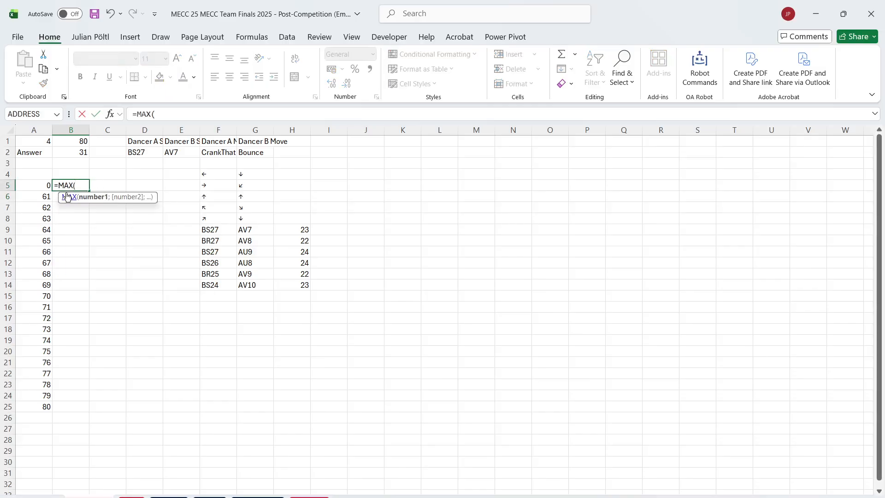
{"action": "left_click", "coordinate": [297, 231]}
{"action": "key", "text": "ctrl+shift+Down"}
{"action": "key", "text": "Return"}
Step: Run the game calculation macro for first game 61 and last game 80 with B1 as the game cell
{"action": "key", "text": "ctrl+shift+g"}
{"action": "type", "text": "61"}
{"action": "key", "text": "Return"}
{"action": "type", "text": "80"}
{"action": "key", "text": "Return"}
{"action": "type", "text": "B1"}
{"action": "key", "text": "Return"}
{"action": "type", "text": "B4"}
{"action": "key", "text": "Return"}
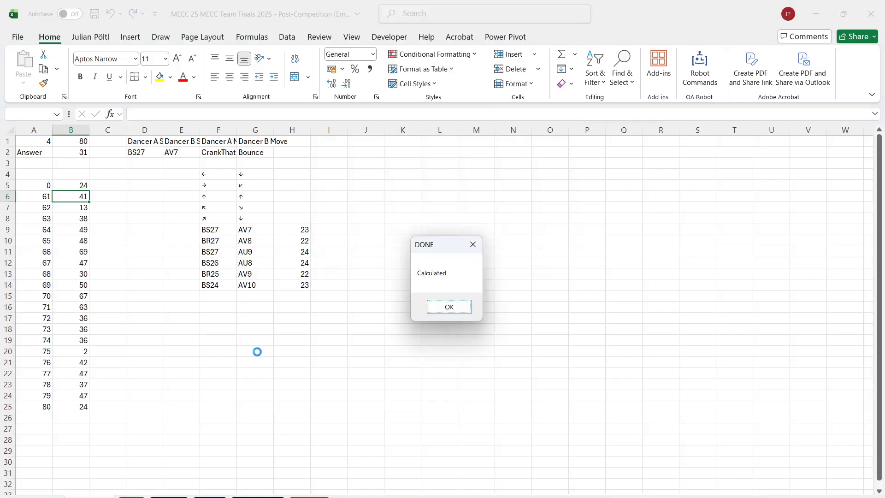
{"action": "key", "text": "Return"}
Step: Copy the results in B6:B25 and paste them as values into the Level 4 answer column of the Case sheet
{"action": "key", "text": "ctrl+shift+Down"}
{"action": "key", "text": "ctrl+c"}
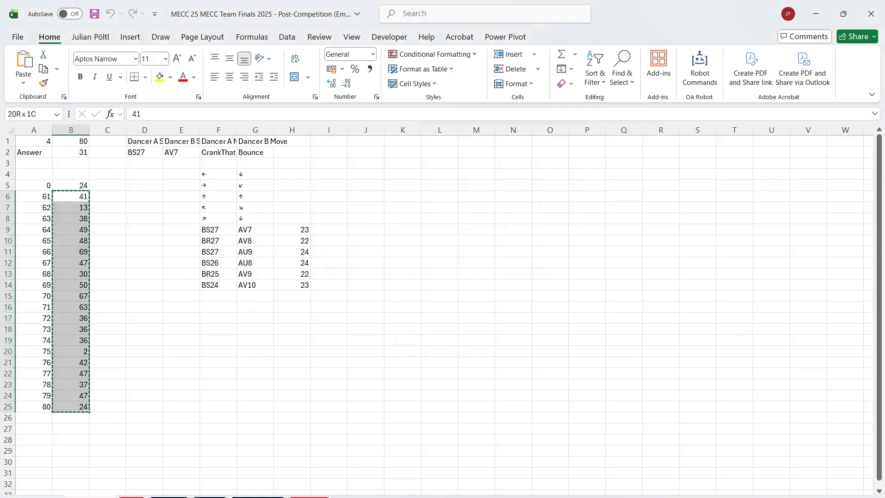
{"action": "key", "text": "ctrl+Page_Up"}
{"action": "left_click", "coordinate": [202, 381]}
{"action": "key", "text": "ctrl+shift+v"}
Step: Read the Level 5 instructions and examine the sheets listing the dancers' favorites and the steps of each move
{"action": "scroll", "coordinate": [203, 384], "scroll_direction": "down", "scroll_amount": 6}
{"action": "left_click", "coordinate": [354, 353]}
{"action": "scroll", "coordinate": [336, 332], "scroll_direction": "down", "scroll_amount": 10}
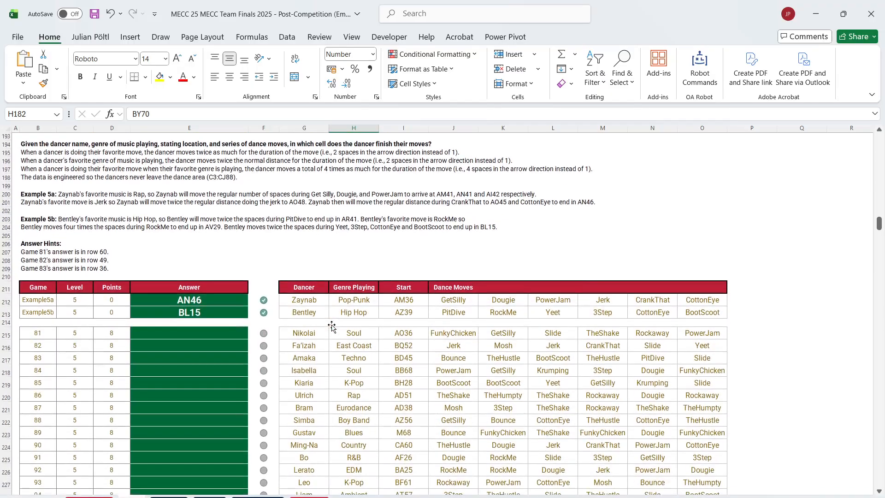
{"action": "scroll", "coordinate": [332, 326], "scroll_direction": "up", "scroll_amount": 1}
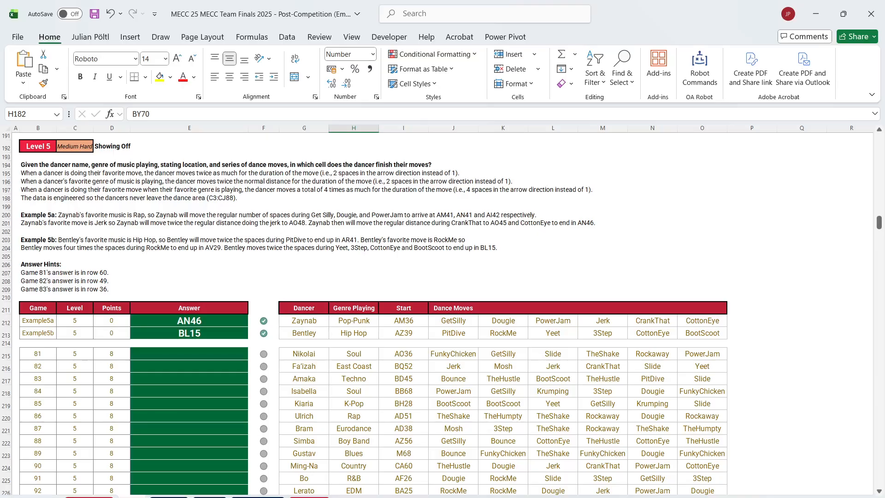
{"action": "left_click", "coordinate": [169, 497]}
{"action": "scroll", "coordinate": [231, 383], "scroll_direction": "up", "scroll_amount": 20}
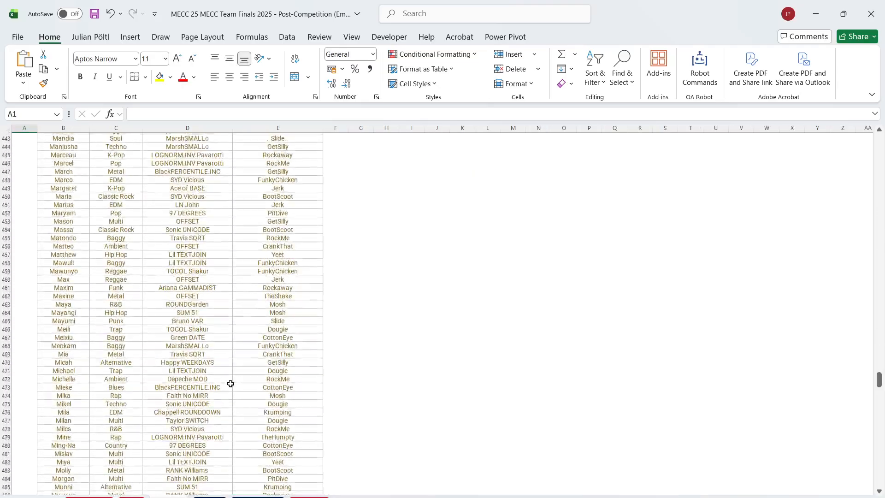
{"action": "scroll", "coordinate": [220, 466], "scroll_direction": "up", "scroll_amount": 20}
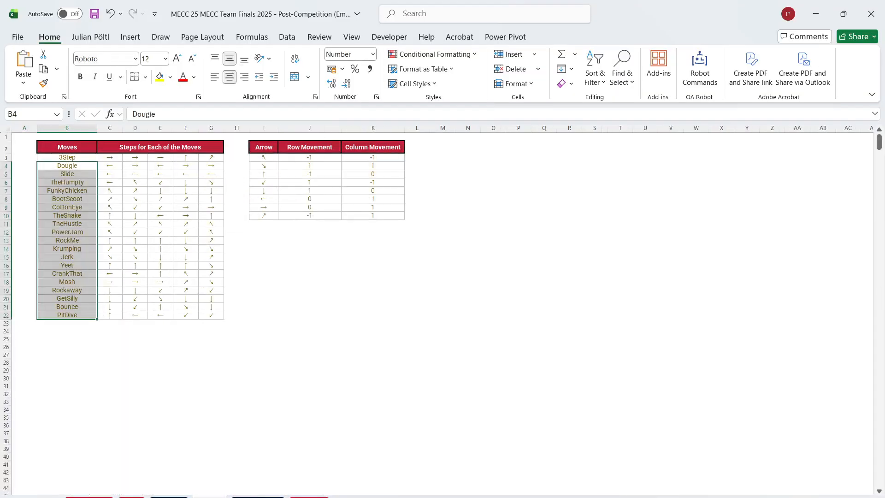
{"action": "scroll", "coordinate": [241, 280], "scroll_direction": "up", "scroll_amount": 20}
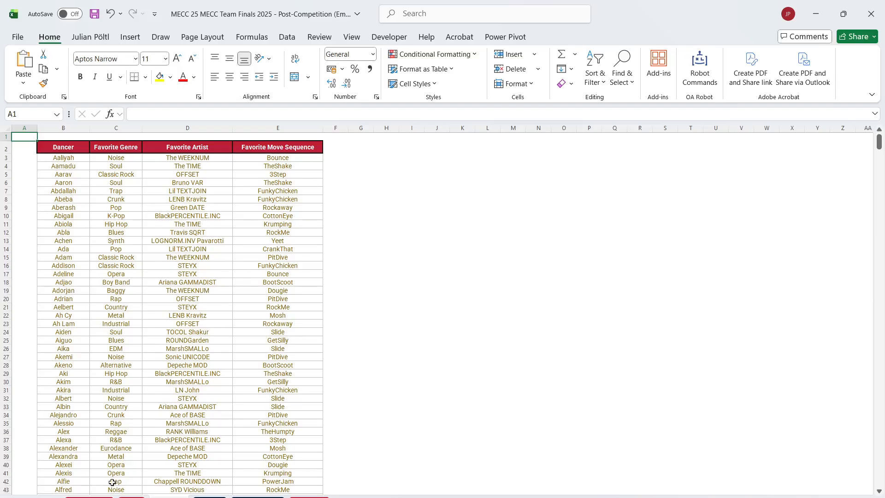
{"action": "left_click", "coordinate": [127, 497]}
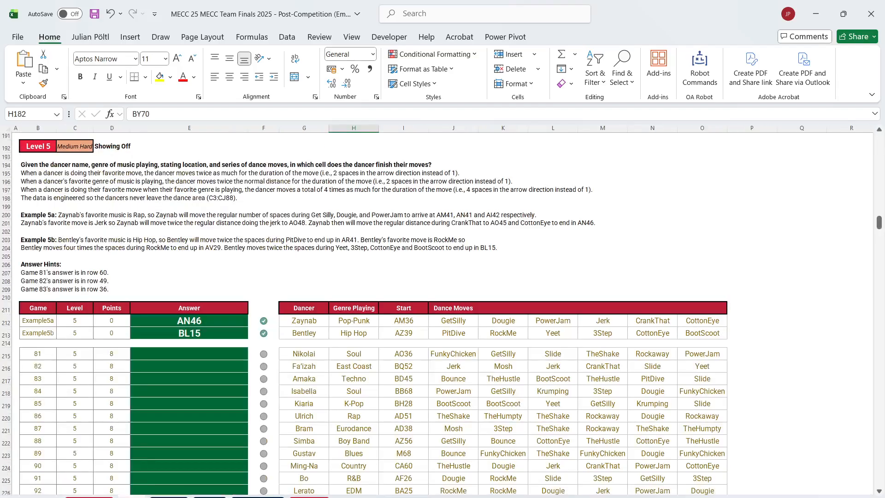
{"action": "left_click", "coordinate": [305, 317]}
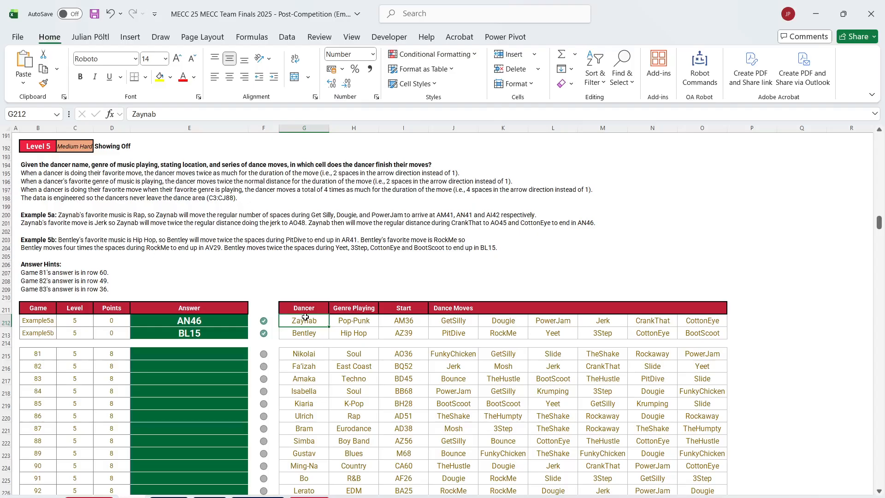
{"action": "key", "text": "super+a"}
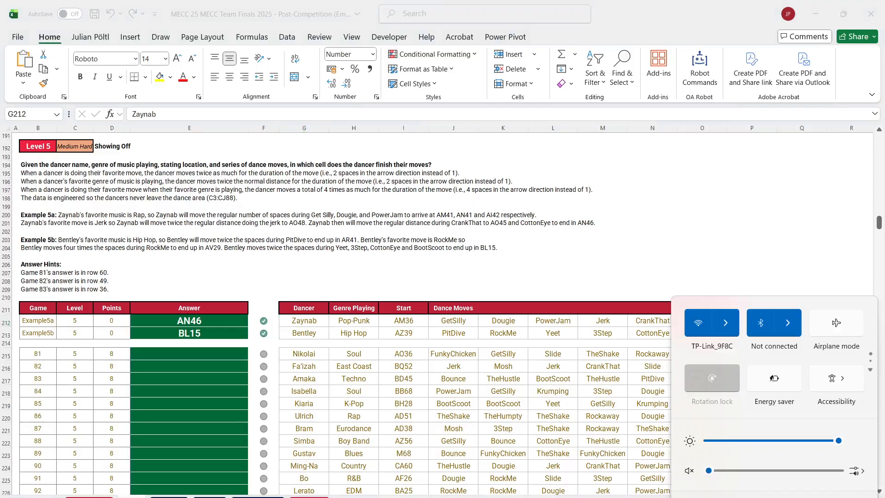
{"action": "left_click", "coordinate": [656, 287]}
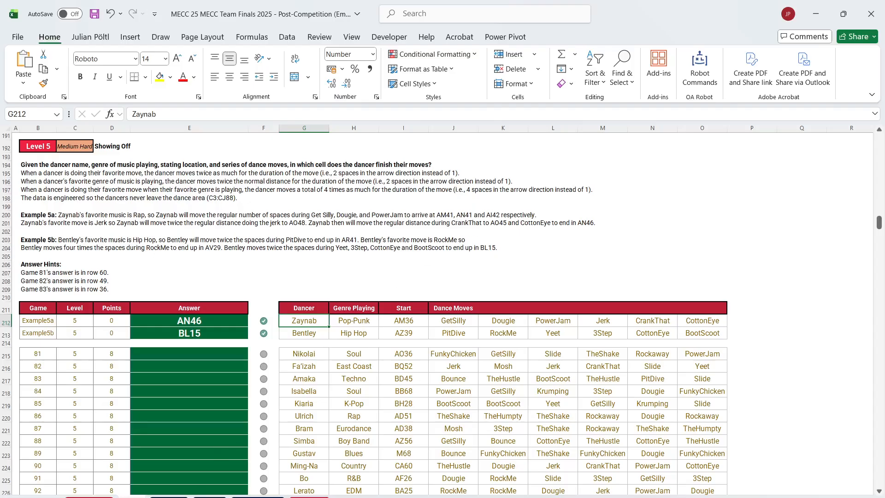
Step: Highlight the Level 5 favorite-move rule in B195 with a yellow fill
{"action": "left_click", "coordinate": [170, 497]}
{"action": "left_click", "coordinate": [132, 497]}
{"action": "left_click", "coordinate": [45, 172]}
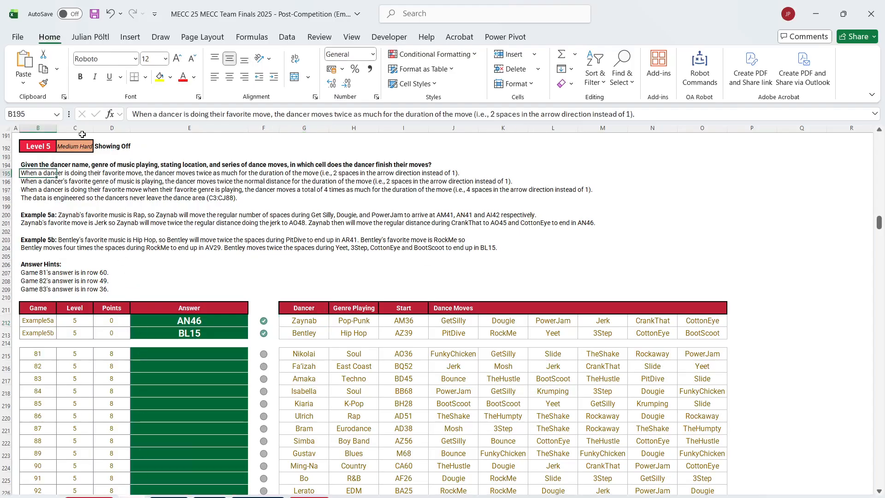
{"action": "left_click", "coordinate": [159, 76]}
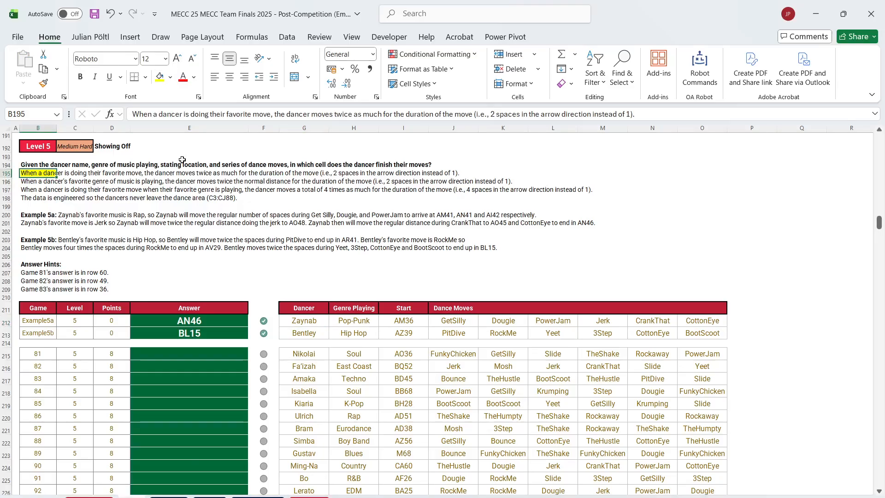
Step: Highlight the Level 5 favorite-genre rule in B196 and the combined-favorites rule in B197 with a yellow fill
{"action": "left_click", "coordinate": [210, 497]}
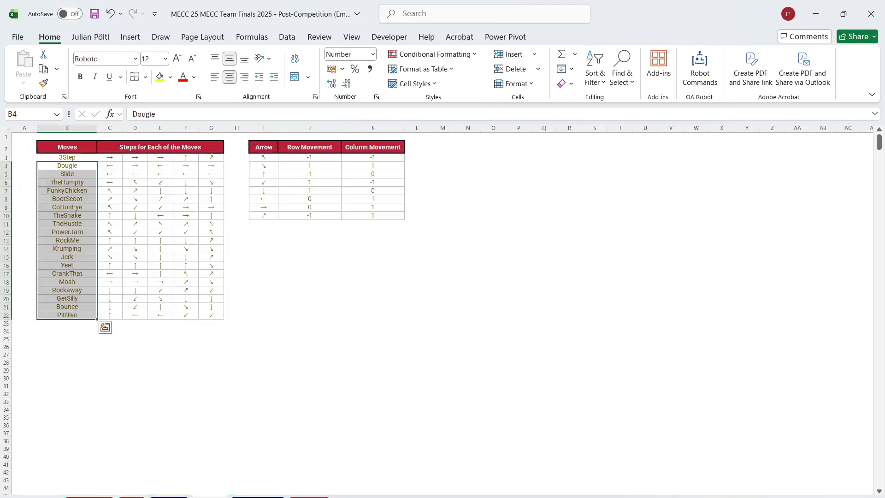
{"action": "left_click", "coordinate": [169, 497]}
{"action": "left_click", "coordinate": [131, 497]}
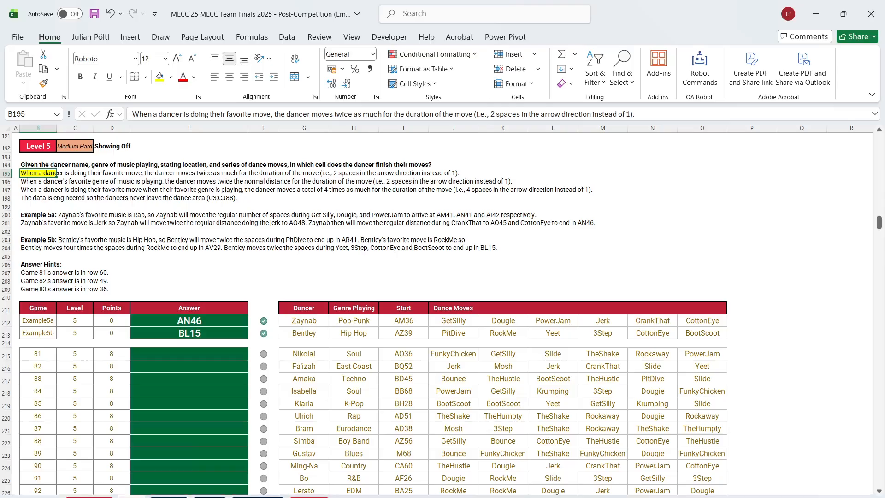
{"action": "left_click", "coordinate": [367, 325]}
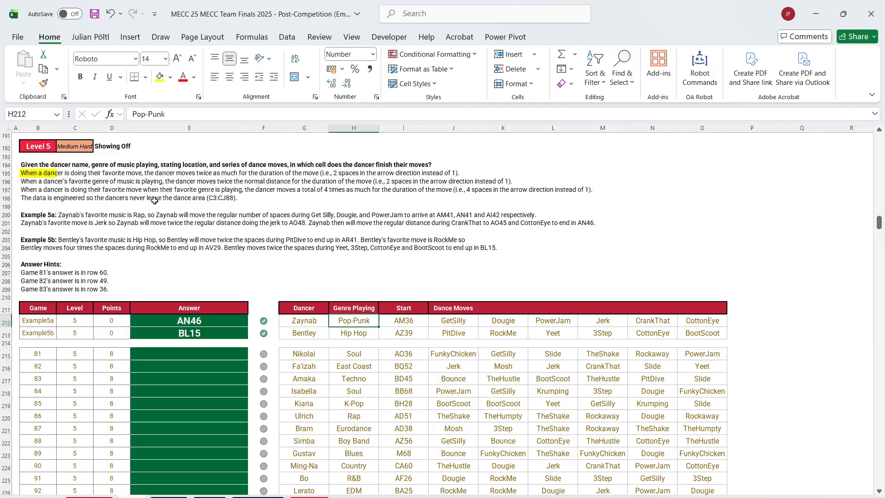
{"action": "left_click", "coordinate": [29, 183]}
{"action": "left_click", "coordinate": [160, 77]}
{"action": "left_click", "coordinate": [48, 190]}
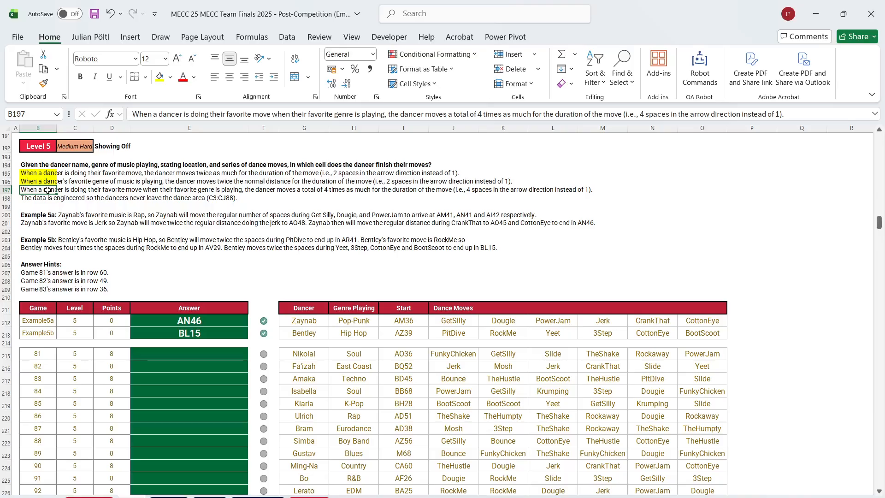
{"action": "left_click", "coordinate": [160, 77]}
{"action": "left_click", "coordinate": [139, 217]}
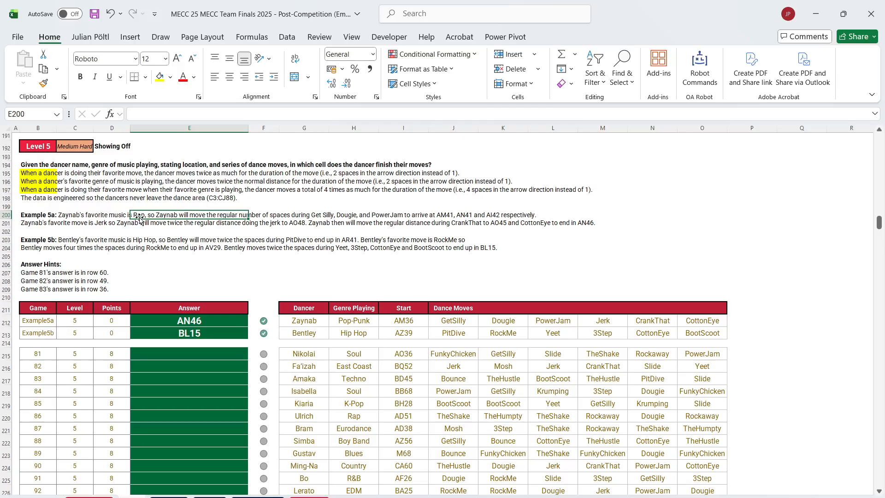
{"action": "left_click", "coordinate": [38, 198]}
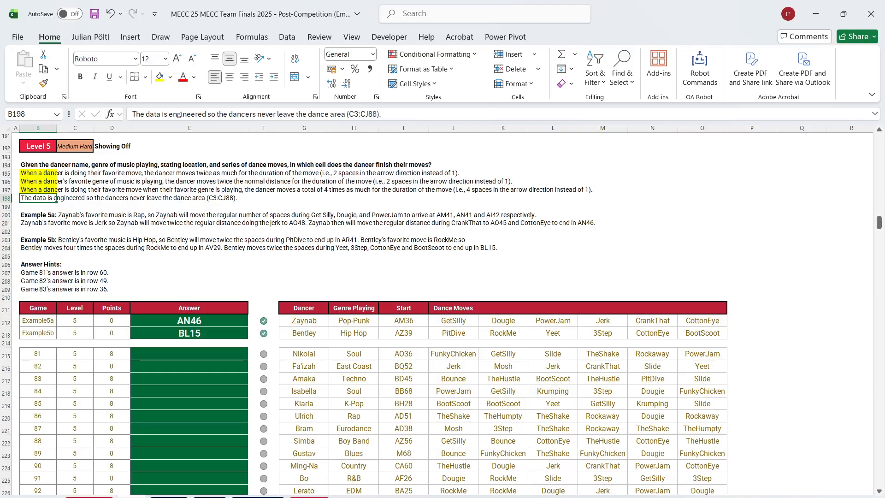
{"action": "key", "text": "ctrl+Page_Up"}
{"action": "key", "text": "ctrl+Page_Down"}
{"action": "key", "text": "ctrl+Page_Down"}
{"action": "left_click", "coordinate": [132, 497]}
{"action": "left_click", "coordinate": [214, 414]}
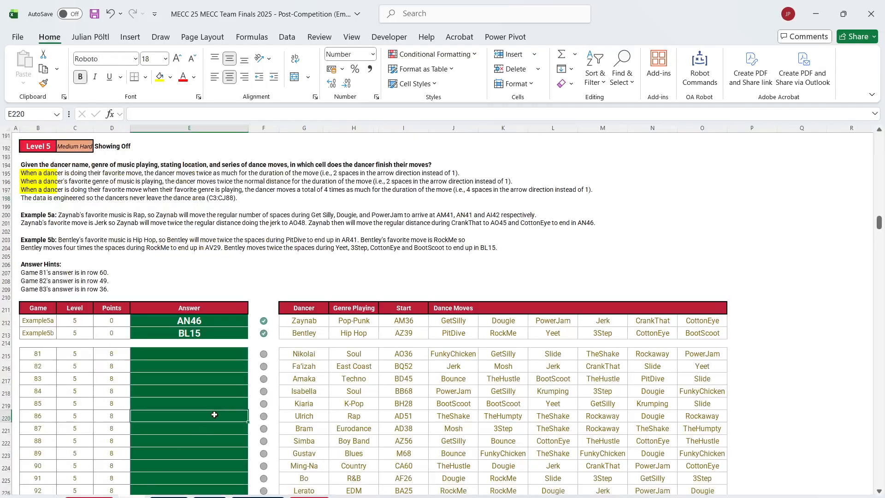
{"action": "key", "text": "Escape"}
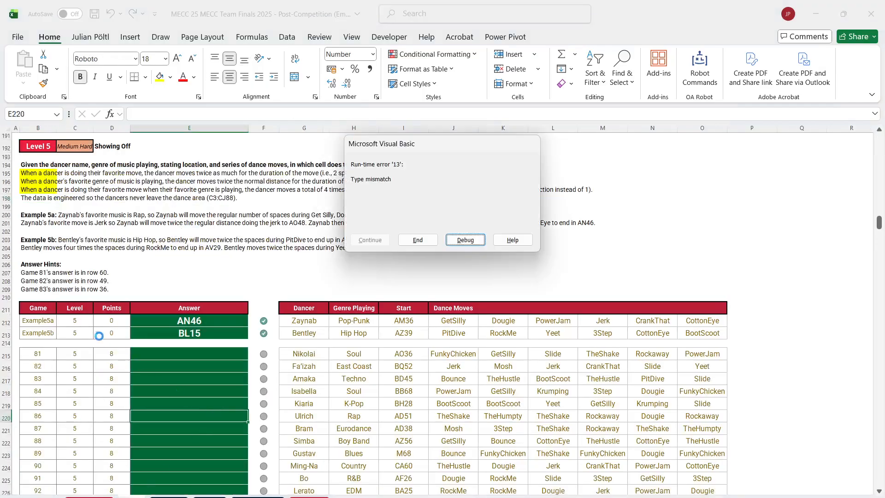
{"action": "key", "text": "Escape"}
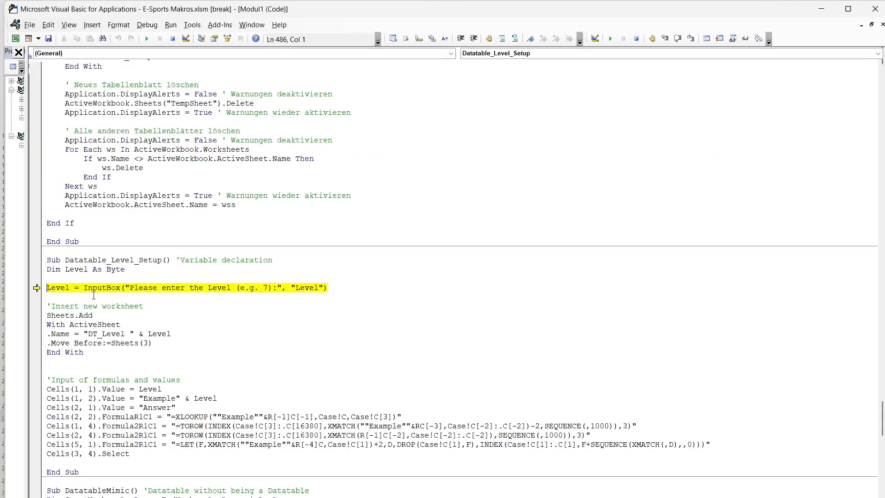
{"action": "left_click", "coordinate": [877, 10]}
{"action": "key", "text": "Return"}
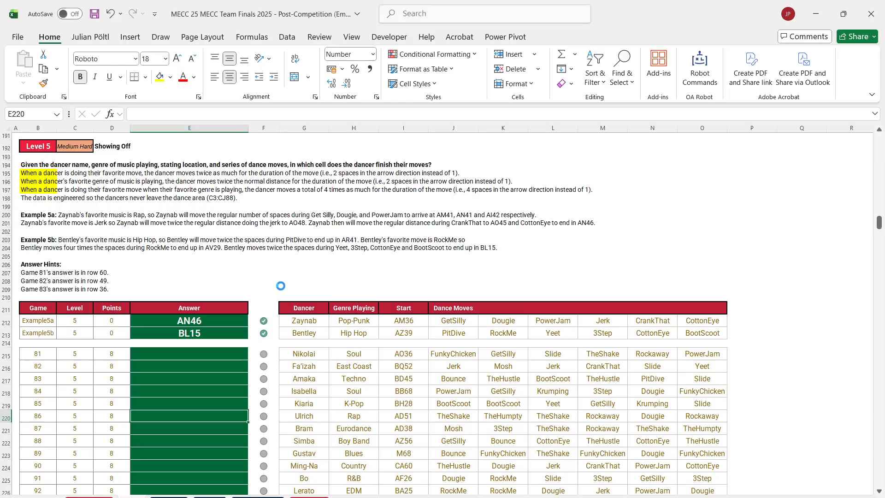
Step: Rename the Level 5 game label in B212 to Example5
{"action": "left_click", "coordinate": [52, 318]}
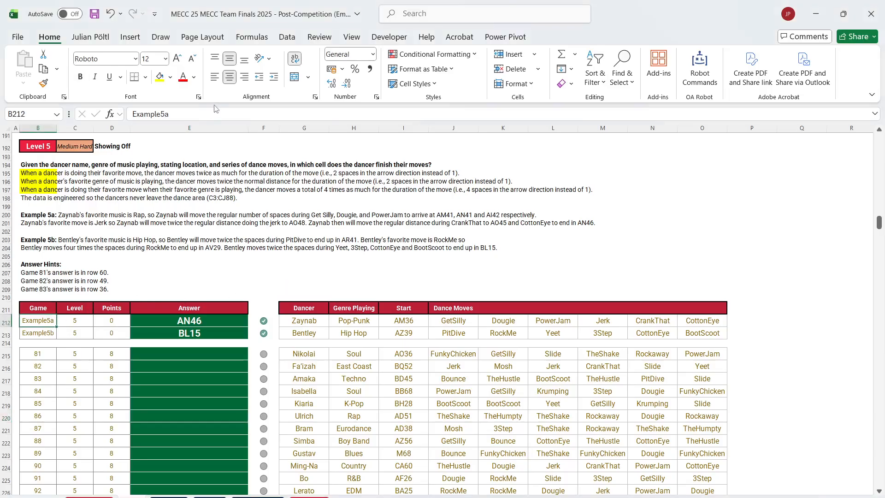
{"action": "left_click", "coordinate": [215, 109]}
{"action": "key", "text": "BackSpace"}
{"action": "key", "text": "Return"}
{"action": "key", "text": "ctrl+shift+s"}
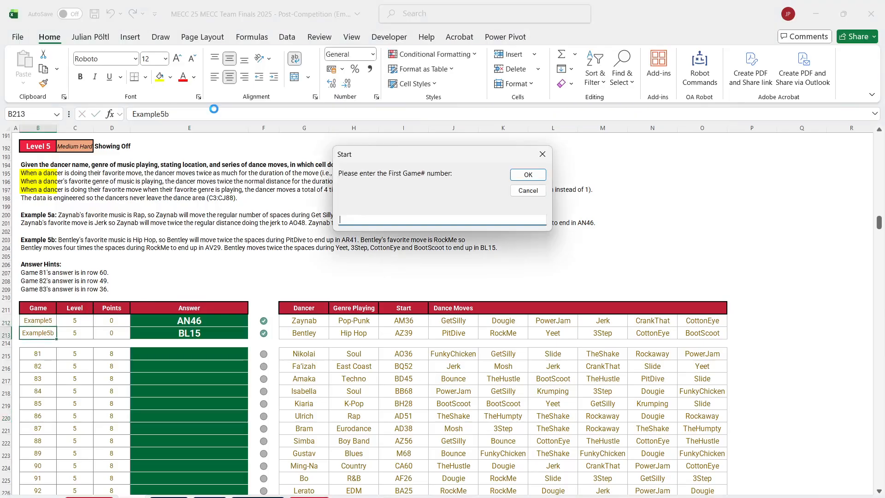
{"action": "key", "text": "Return"}
{"action": "key", "text": "shift+Tab"}
{"action": "key", "text": "Return"}
{"action": "key", "text": "ctrl+f"}
{"action": "key", "text": "Escape"}
Step: Run the level datatable setup macro for level 5
{"action": "key", "text": "ctrl+shift+s"}
{"action": "type", "text": "5"}
{"action": "key", "text": "Return"}
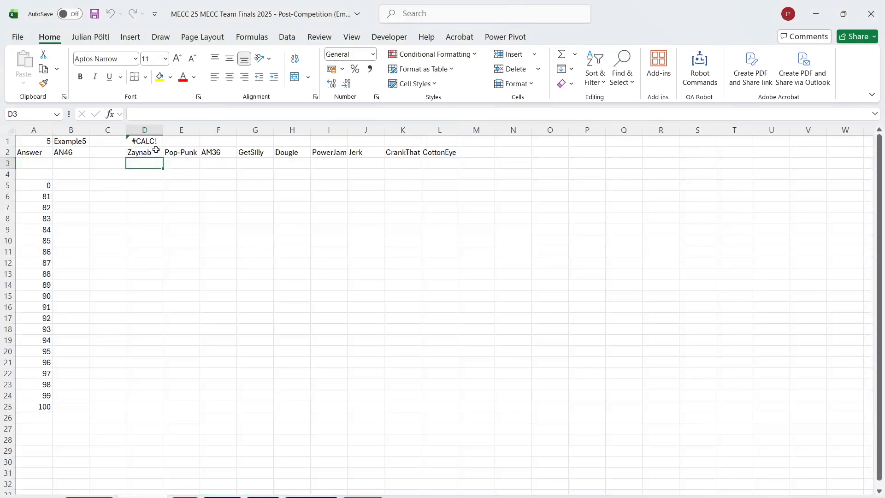
Step: Replace the D1 formula on the Level 5 work sheet with the headers Dancer through Dance Moves from G211:J211 of the Case sheet
{"action": "left_click", "coordinate": [153, 142]}
{"action": "key", "text": "Delete"}
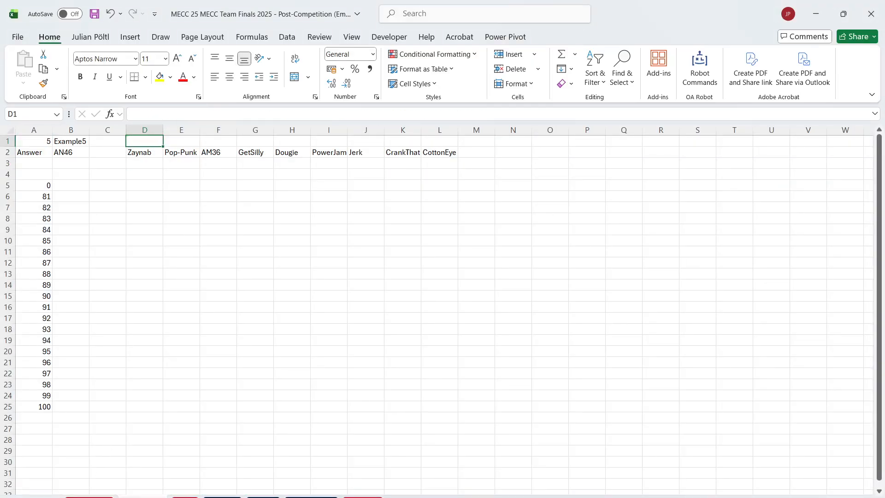
{"action": "key", "text": "ctrl+Page_Down"}
{"action": "left_click", "coordinate": [316, 309]}
{"action": "key", "text": "ctrl+shift+Right"}
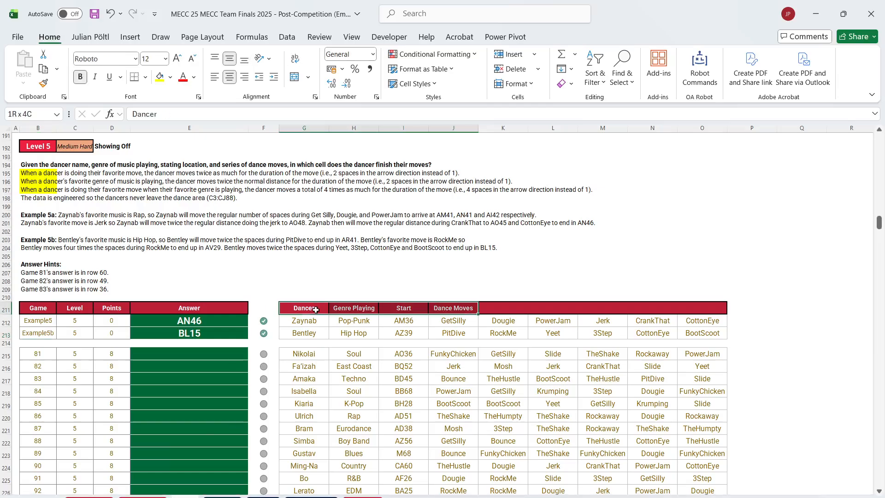
{"action": "key", "text": "ctrl+c"}
{"action": "key", "text": "ctrl+Page_Up"}
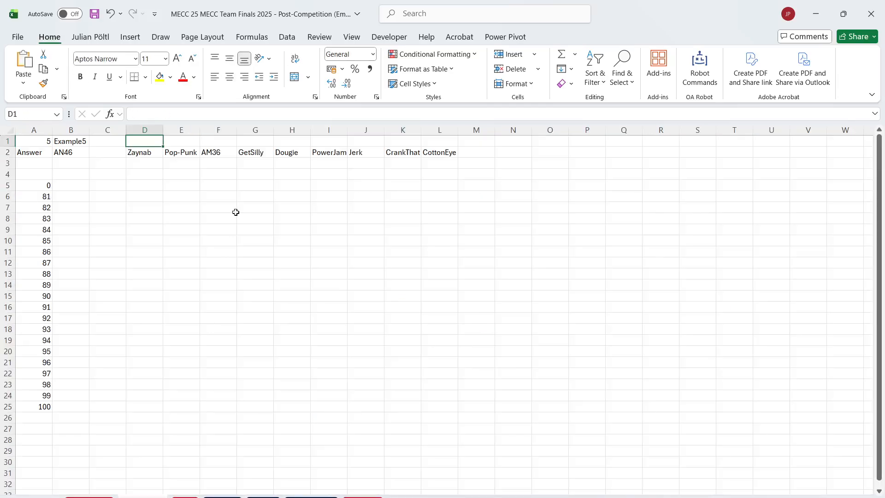
{"action": "key", "text": "ctrl+v"}
{"action": "left_click", "coordinate": [231, 197]}
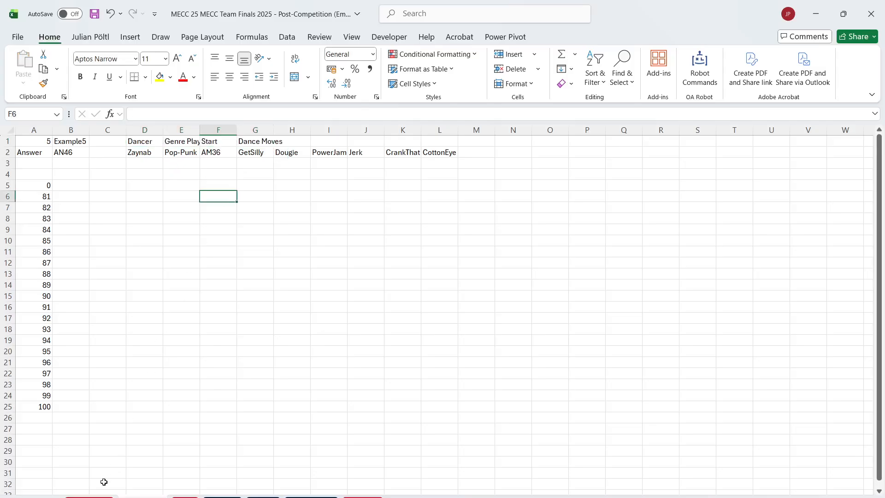
Step: Switch to Snipping Tool and capture the Level 5 question and rules in rows 194 to 198 of the Case sheet
{"action": "key", "text": "ctrl+Page_Up"}
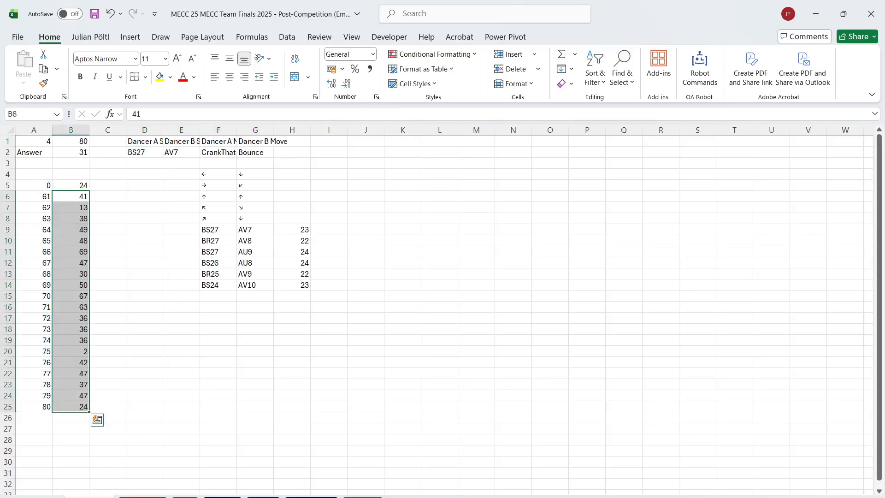
{"action": "key", "text": "ctrl+Page_Down"}
{"action": "key", "text": "ctrl+Page_Down"}
{"action": "left_click", "coordinate": [219, 366]}
{"action": "key", "text": "super"}
{"action": "type", "text": "sn"}
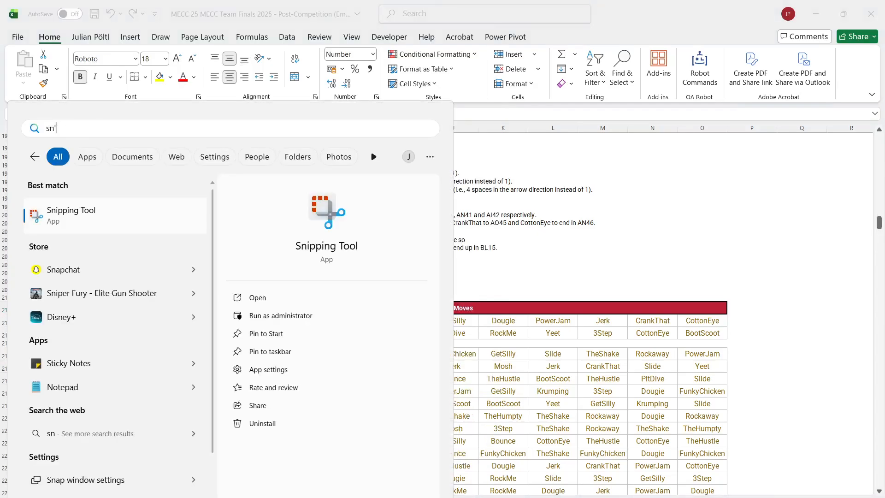
{"action": "key", "text": "Return"}
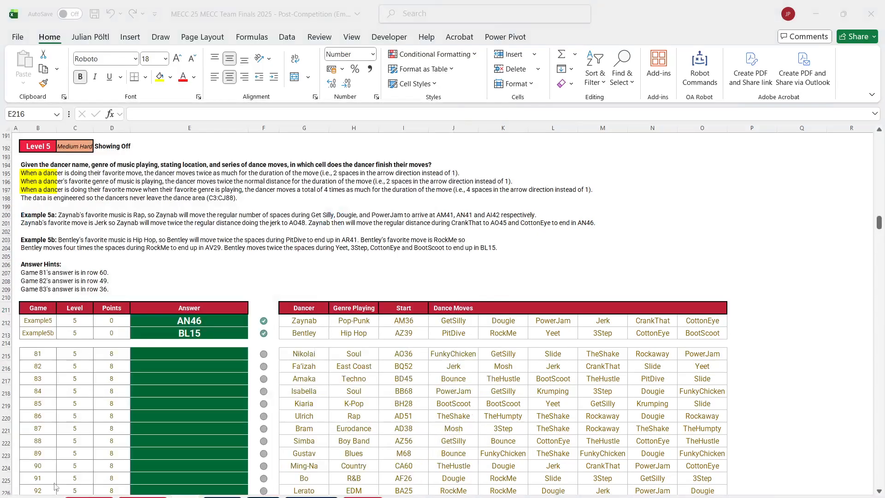
{"action": "left_click", "coordinate": [253, 31]}
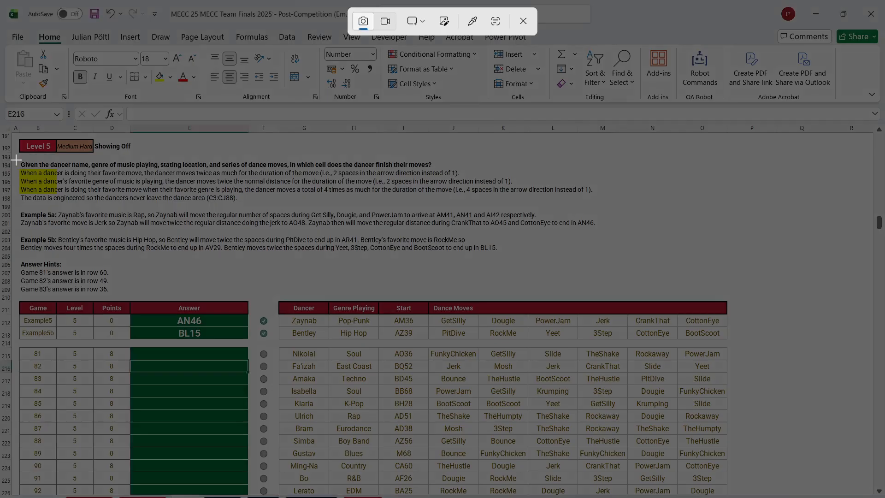
{"action": "left_click_drag", "start_coordinate": [16, 159], "coordinate": [602, 204]}
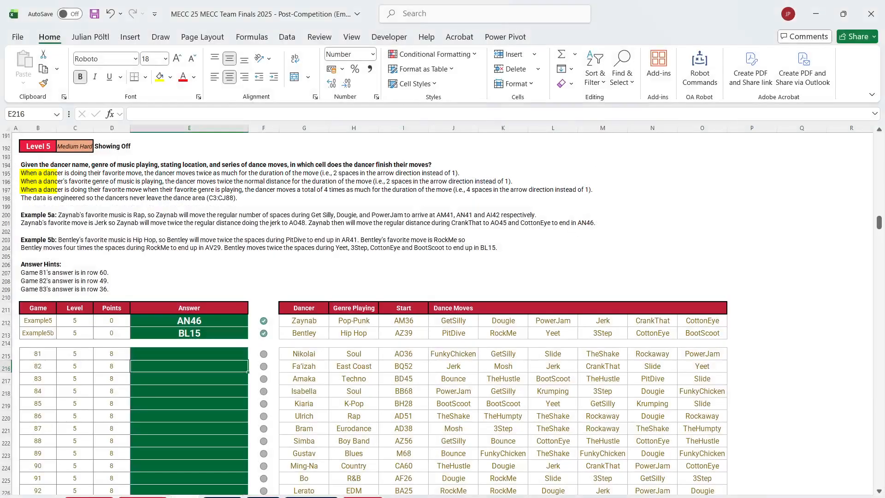
Step: Paste the captured rules picture into the Level 5 work sheet and place it from about column H, rows 10 to 14
{"action": "key", "text": "ctrl+Page_Up"}
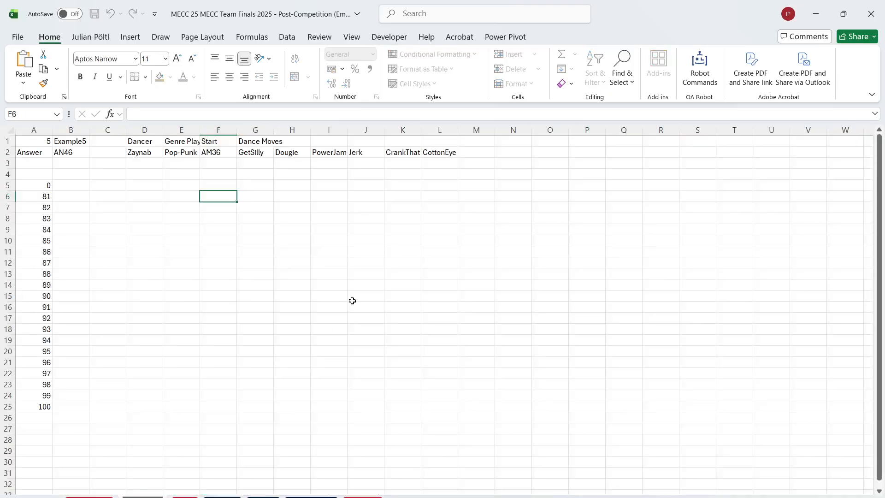
{"action": "left_click", "coordinate": [269, 244]}
{"action": "key", "text": "ctrl+v"}
{"action": "left_click_drag", "start_coordinate": [298, 255], "coordinate": [355, 260]}
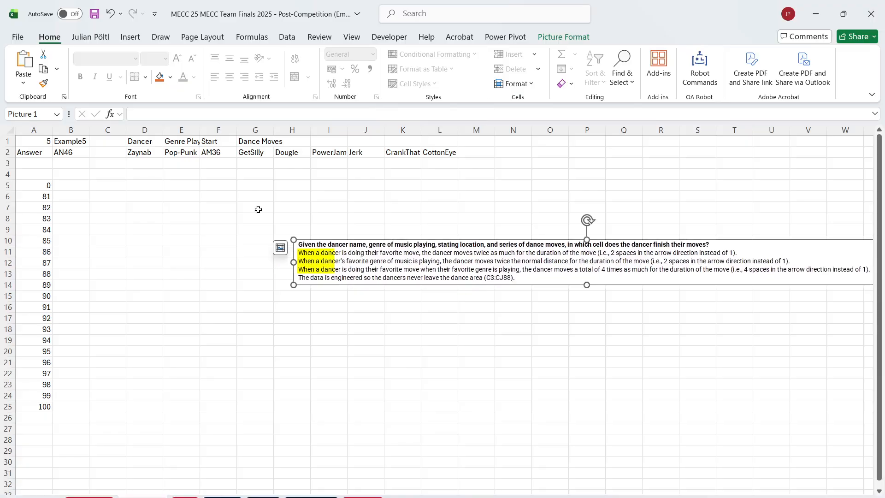
Step: Start an XLOOKUP formula in D3 that finds the dancer in D2 within Dancers!$B$3:$B$707
{"action": "left_click", "coordinate": [148, 165]}
{"action": "type", "text": "=XLOOKUP(D3"}
{"action": "key", "text": "BackSpace"}
{"action": "type", "text": "2;"}
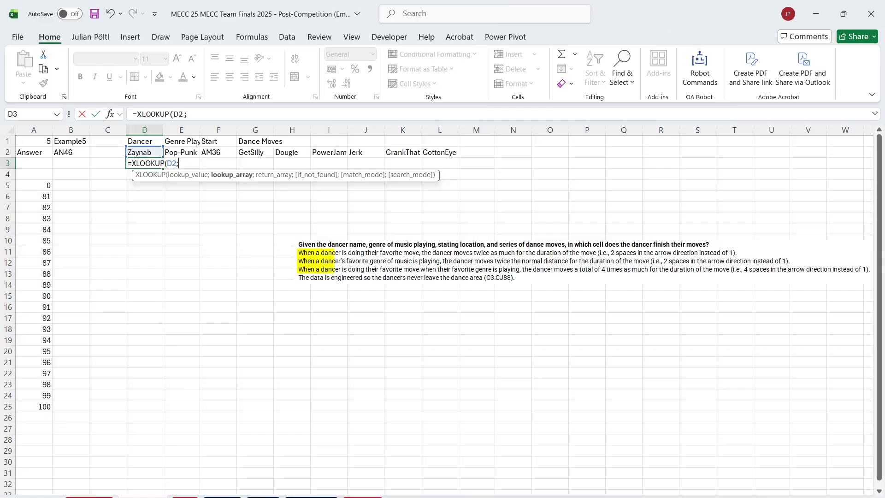
{"action": "key", "text": "ctrl+Page_Down"}
{"action": "key", "text": "ctrl+Page_Down"}
{"action": "left_click", "coordinate": [73, 161]}
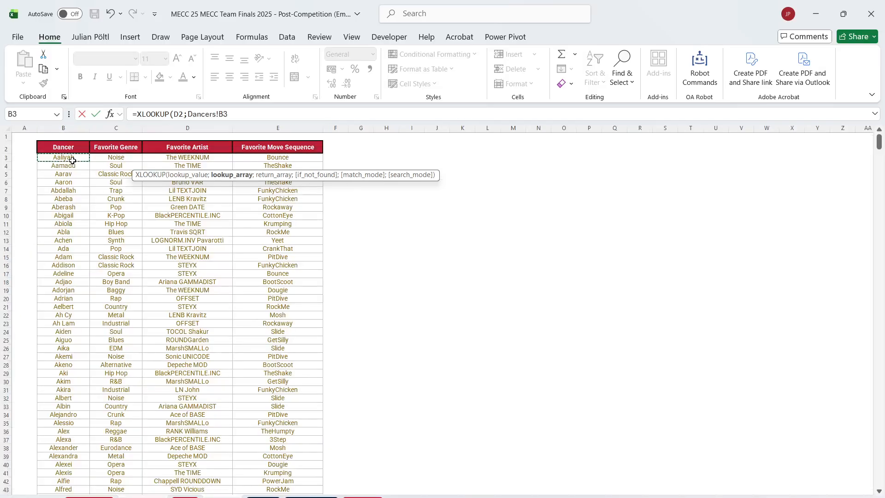
{"action": "key", "text": "ctrl+shift+Down"}
{"action": "key", "text": "F4"}
{"action": "type", "text": ";"}
Step: Complete the XLOOKUP with the return range Dancers!$C$3:$E$707 and move the formula from D3 to D7
{"action": "left_click", "coordinate": [111, 189]}
{"action": "key", "text": "ctrl+Up"}
{"action": "key", "text": "Down"}
{"action": "key", "text": "ctrl+shift+Right"}
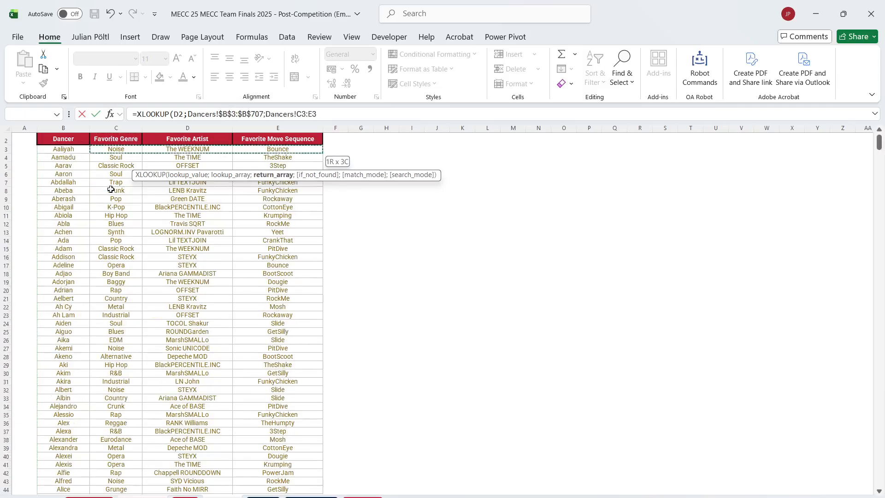
{"action": "key", "text": "ctrl+shift+Down"}
{"action": "key", "text": "F4"}
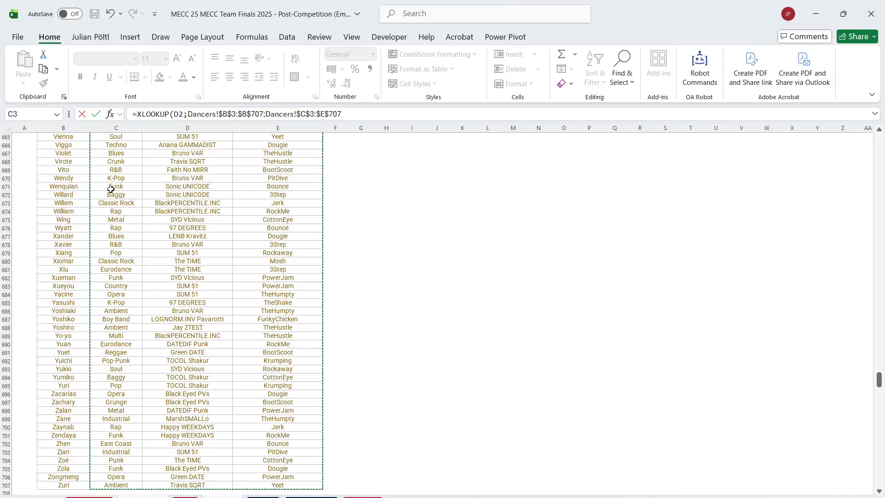
{"action": "key", "text": "Return"}
{"action": "left_click_drag", "start_coordinate": [155, 159], "coordinate": [148, 206]}
Step: Label D6:F6 as FavG, FavA and FavS, and move the rules picture down to about rows 15 to 18
{"action": "left_click", "coordinate": [115, 209]}
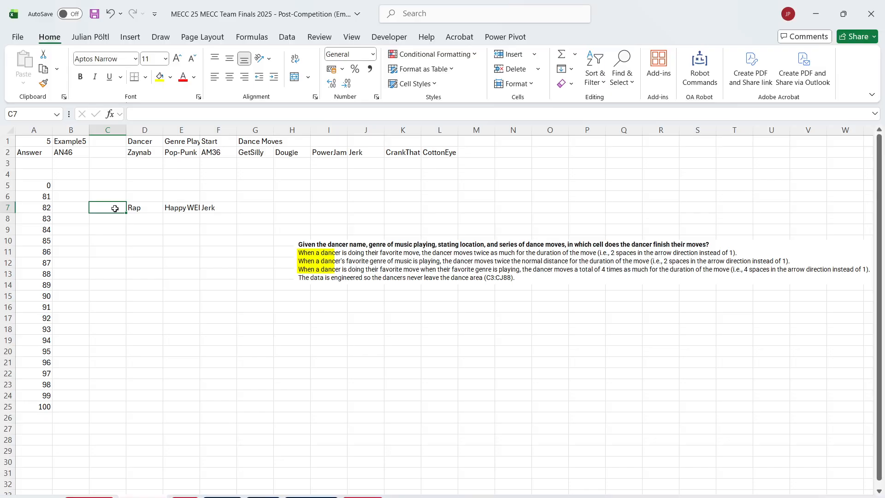
{"action": "type", "text": "Fa"}
{"action": "key", "text": "Escape"}
{"action": "left_click", "coordinate": [138, 197]}
{"action": "type", "text": "Fav"}
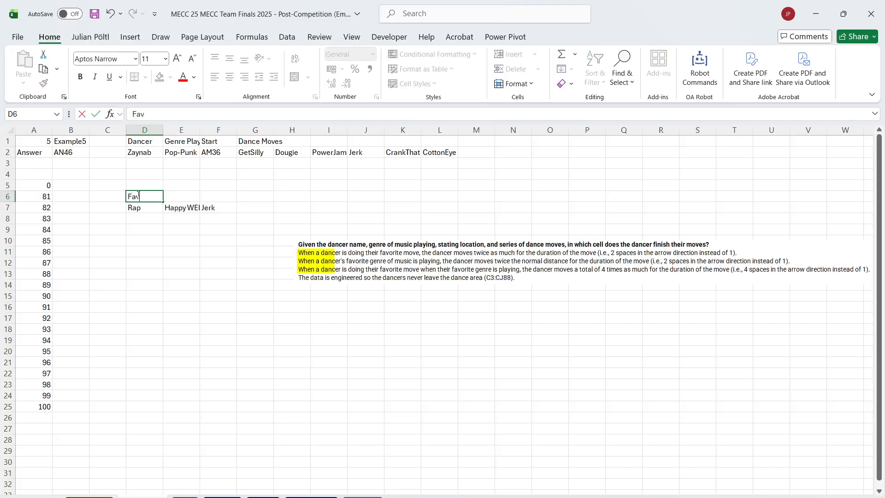
{"action": "type", "text": "G"}
{"action": "key", "text": "Tab"}
{"action": "type", "text": "FavA"}
{"action": "key", "text": "Tab"}
{"action": "type", "text": "Fa"}
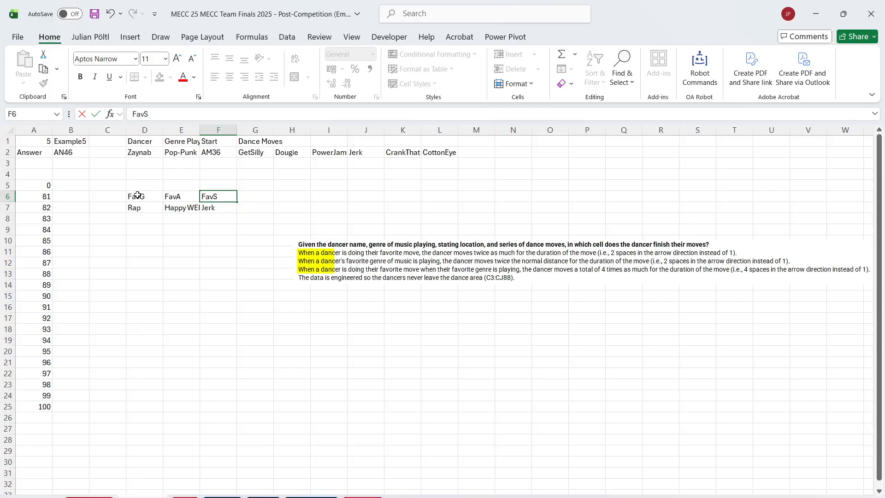
{"action": "type", "text": "vS"}
{"action": "key", "text": "Return"}
{"action": "left_click_drag", "start_coordinate": [390, 264], "coordinate": [372, 320]}
Step: Enter the genre multiplier formula =IF(E2=D7;2;1) in E3, giving 2 for the favorite genre and 1 otherwise
{"action": "left_click", "coordinate": [189, 162]}
{"action": "left_click", "coordinate": [259, 162]}
{"action": "left_click", "coordinate": [198, 162]}
{"action": "type", "text": "=IF(E2="}
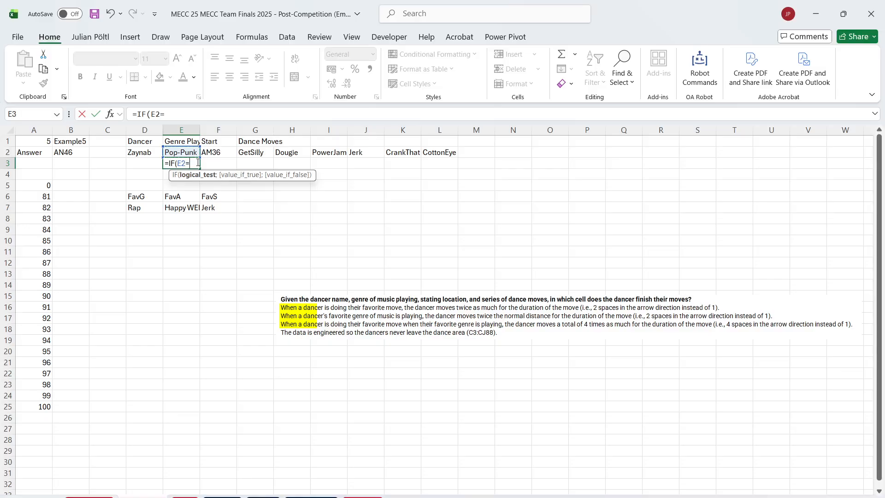
{"action": "left_click", "coordinate": [210, 207]}
{"action": "key", "text": "Return"}
{"action": "key", "text": "Return"}
{"action": "left_click", "coordinate": [147, 207]}
{"action": "type", "text": ";2"}
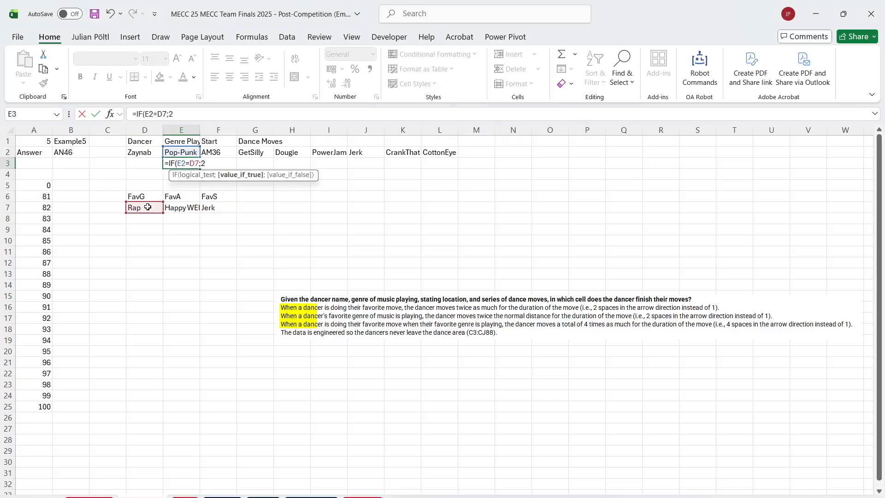
{"action": "type", "text": ";1)"}
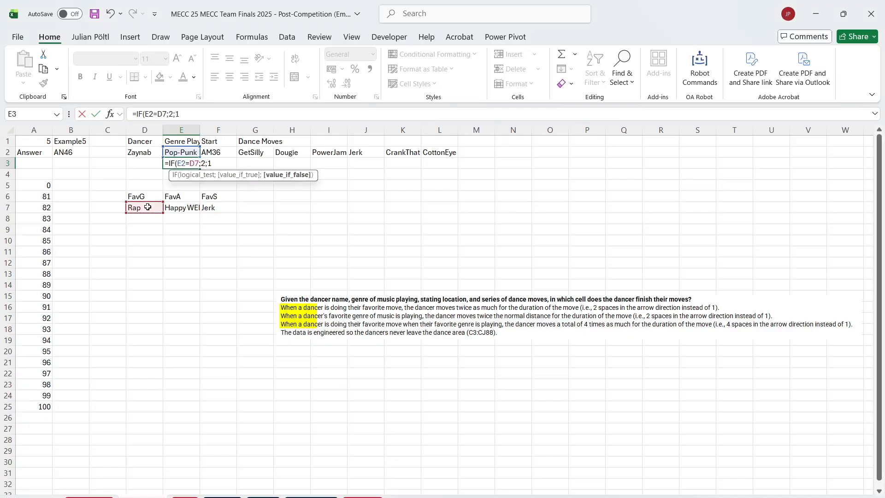
{"action": "key", "text": "Return"}
{"action": "key", "text": "Up"}
{"action": "key", "text": "Right"}
{"action": "key", "text": "Right"}
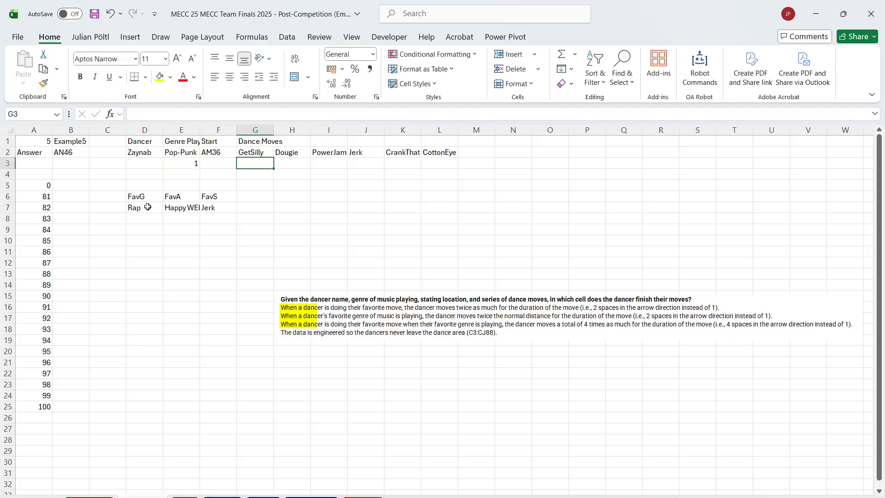
Step: Enter the per-move distance multiplier =E3*IF(F7=G2:L2;2;1) in G3, doubling the dancer's favorite move
{"action": "type", "text": "="}
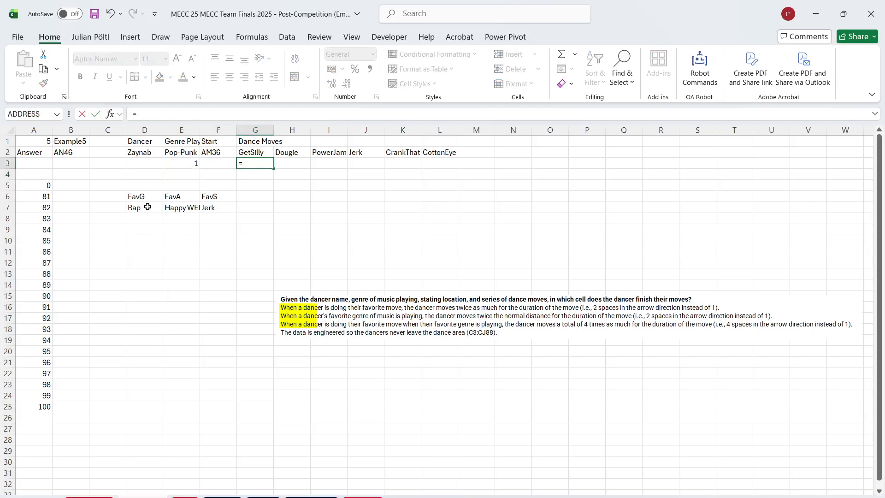
{"action": "key", "text": "Left"}
{"action": "key", "text": "Left"}
{"action": "type", "text": "*IF("}
{"action": "left_click", "coordinate": [221, 208]}
{"action": "type", "text": "="}
{"action": "left_click", "coordinate": [260, 152]}
{"action": "key", "text": "ctrl+shift+Right"}
{"action": "type", "text": ";2:"}
{"action": "key", "text": "BackSpace"}
{"action": "type", "text": "l;1)"}
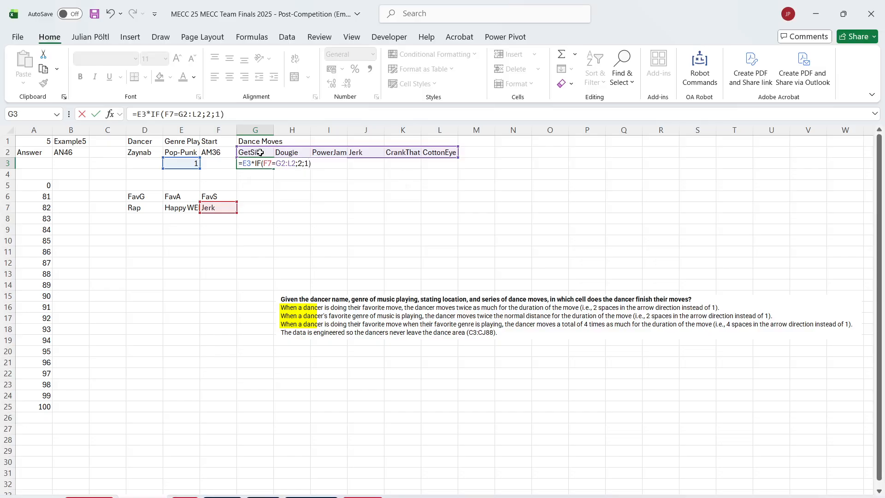
{"action": "key", "text": "Return"}
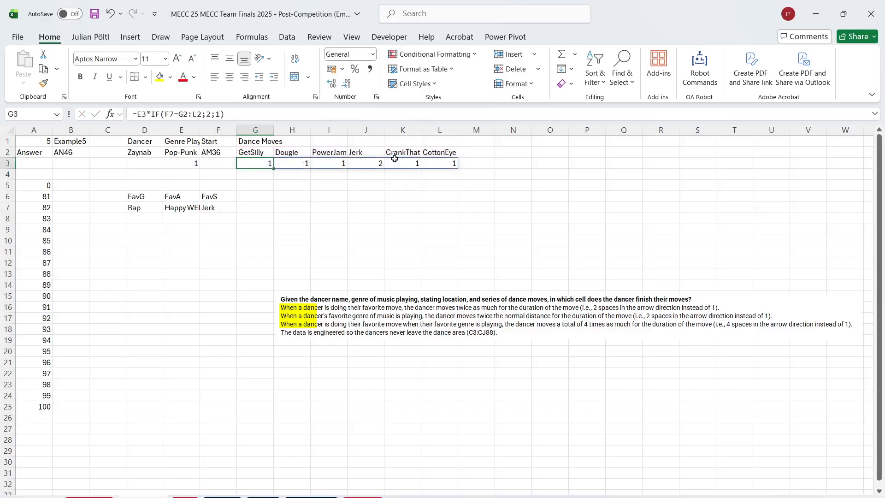
Step: Move the rules picture down to about rows 18 to 22 to free up calculation space
{"action": "left_click", "coordinate": [437, 155]}
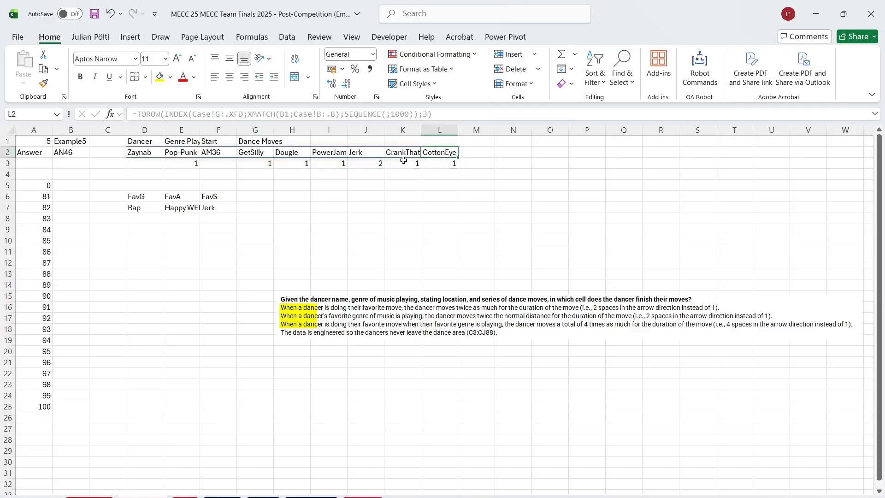
{"action": "left_click", "coordinate": [376, 163]}
{"action": "left_click", "coordinate": [351, 200]}
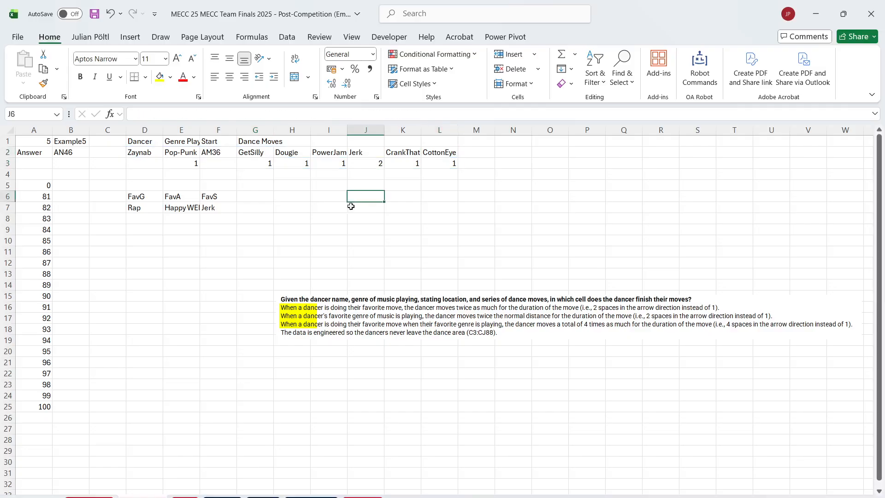
{"action": "left_click", "coordinate": [331, 322]}
{"action": "left_click_drag", "start_coordinate": [318, 319], "coordinate": [312, 349]}
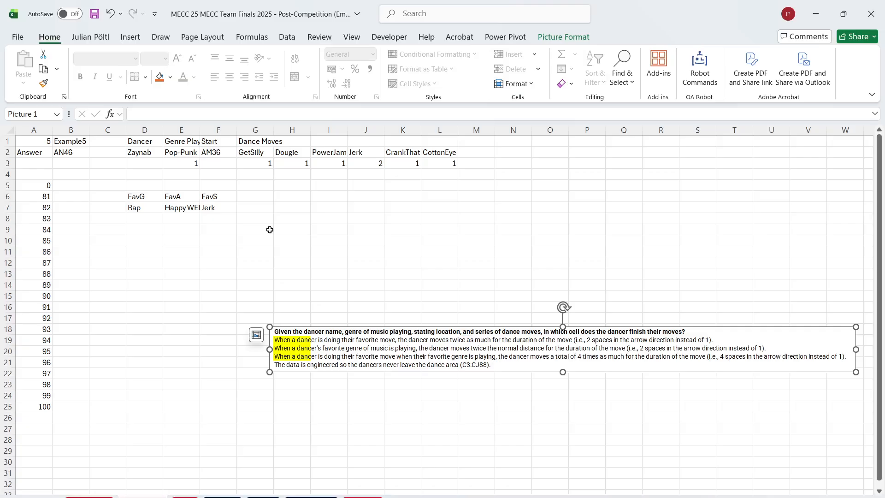
{"action": "left_click", "coordinate": [267, 180]}
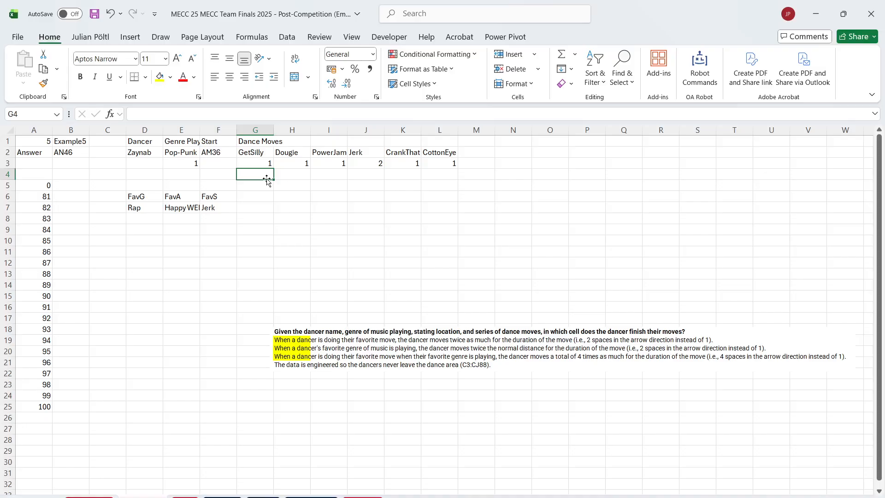
{"action": "type", "text": "=REDUCE("}
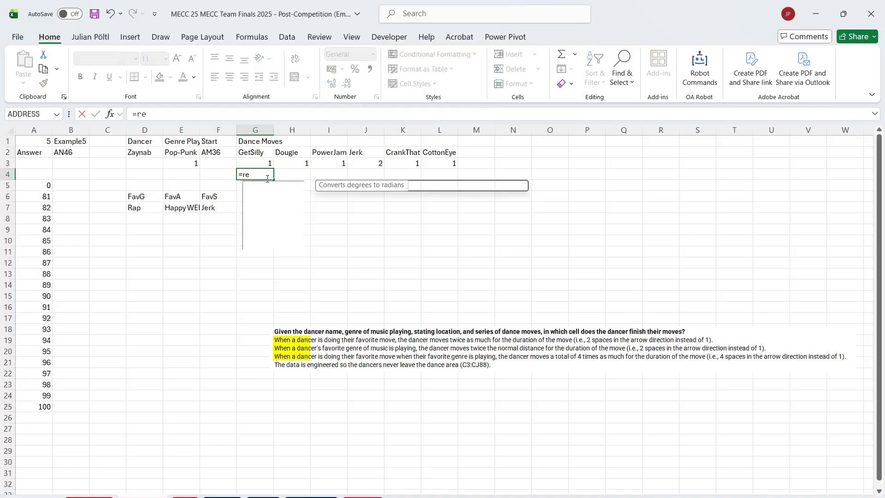
{"action": "left_click", "coordinate": [228, 154]}
{"action": "type", "text": ";"}
{"action": "left_click", "coordinate": [250, 152]}
{"action": "key", "text": "ctrl+shift+Right"}
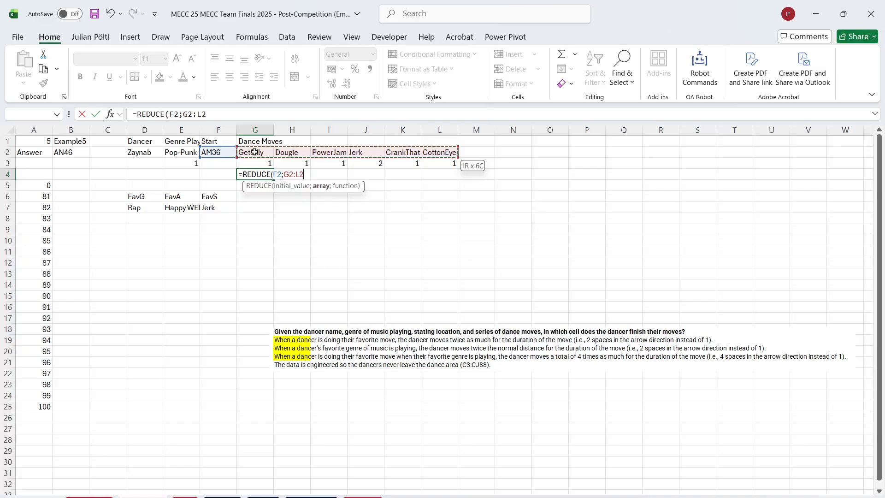
{"action": "key", "text": "BackSpace"}
{"action": "key", "text": "BackSpace"}
{"action": "key", "text": "BackSpace"}
{"action": "key", "text": "BackSpace"}
{"action": "key", "text": "BackSpace"}
{"action": "type", "text": "se"}
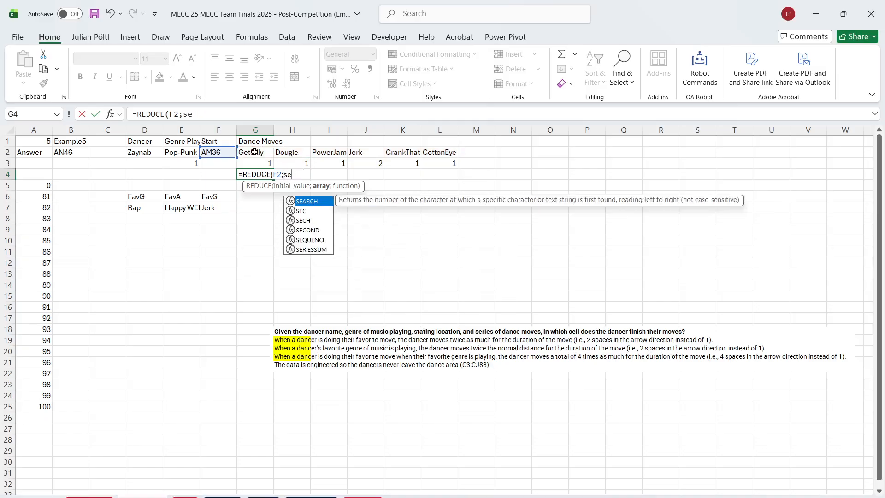
{"action": "key", "text": "Escape"}
{"action": "key", "text": "Escape"}
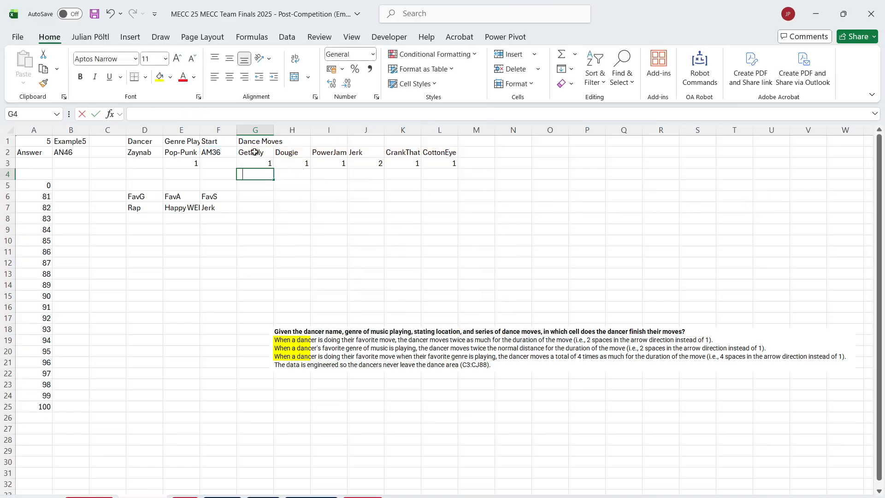
Step: Enter =XLOOKUP(G2;Moves!$B$3:$B$22;Moves!C3:G22) in G4 to return the first dance move's arrows
{"action": "type", "text": "=xl"}
{"action": "key", "text": "Tab"}
{"action": "left_click", "coordinate": [260, 152]}
{"action": "type", "text": ";"}
{"action": "left_click", "coordinate": [264, 489]}
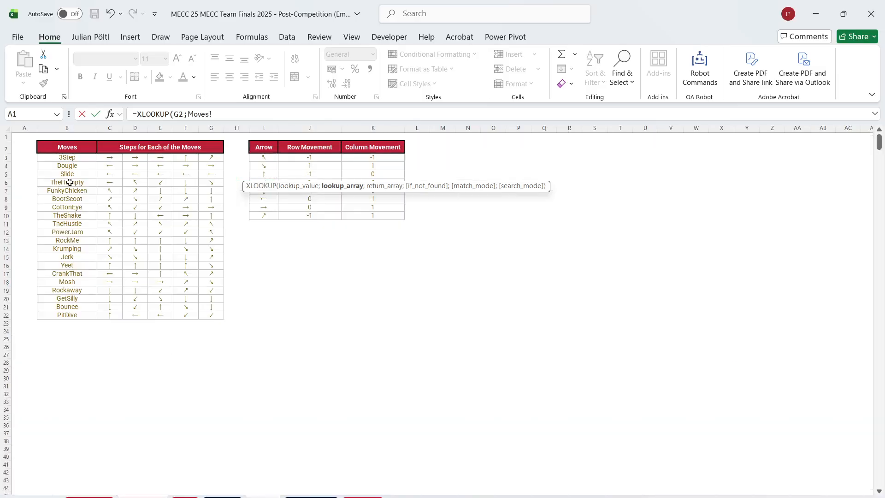
{"action": "left_click", "coordinate": [67, 156]}
{"action": "key", "text": "ctrl+shift+Down"}
{"action": "key", "text": "F4"}
{"action": "type", "text": ";"}
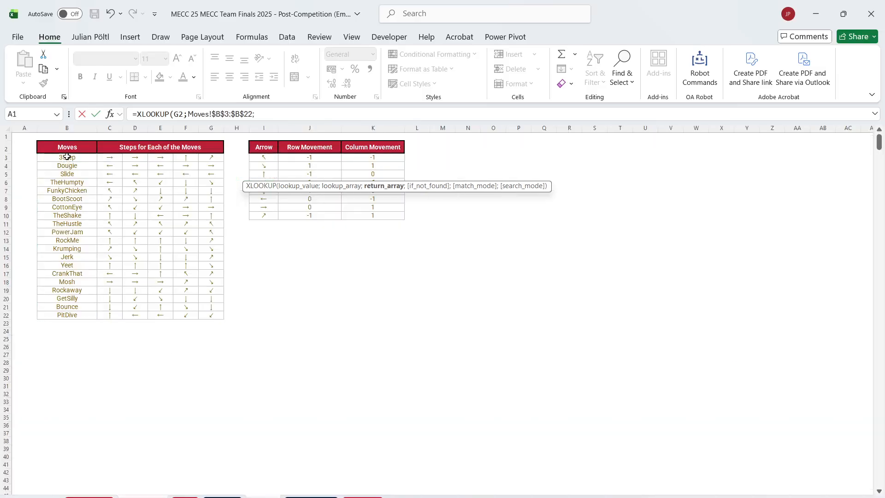
{"action": "left_click", "coordinate": [108, 156]}
{"action": "key", "text": "ctrl+shift+Right"}
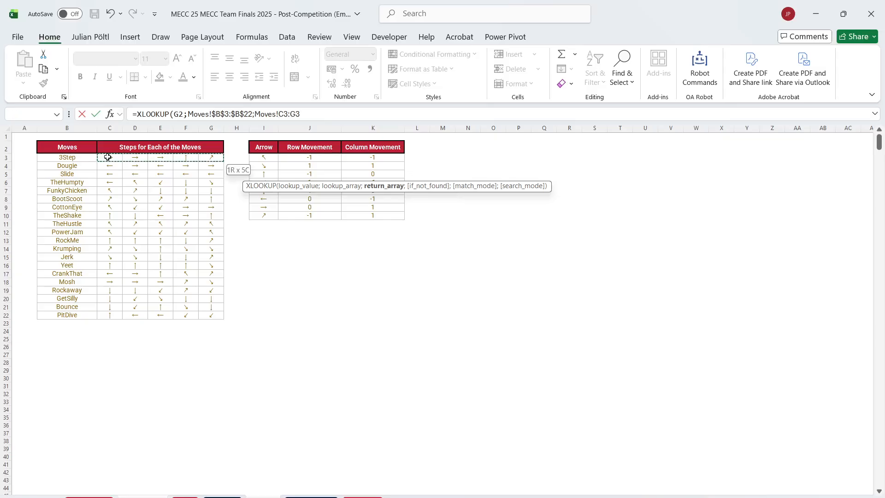
{"action": "key", "text": "ctrl+shift+Down"}
{"action": "key", "text": "Return"}
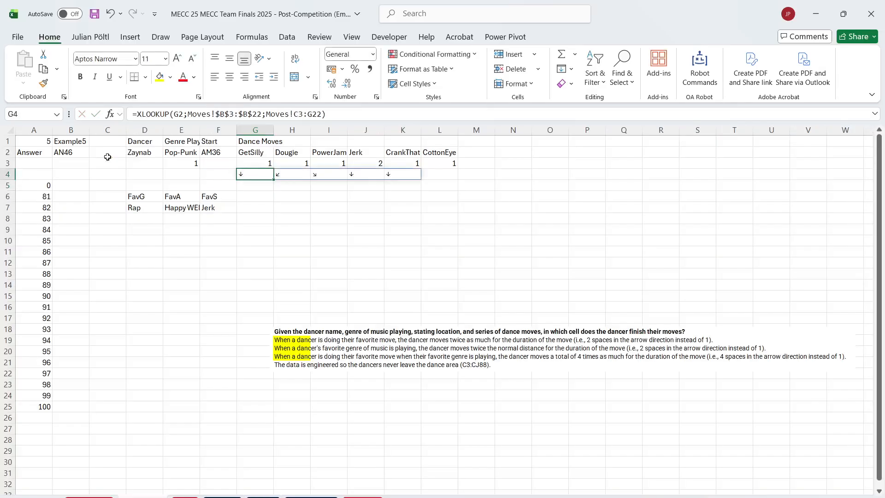
Step: Wrap G4's XLOOKUP in TOCOL and append &G3 so each arrow carries its distance multiplier
{"action": "left_click", "coordinate": [138, 114]}
{"action": "type", "text": "TOCOL("}
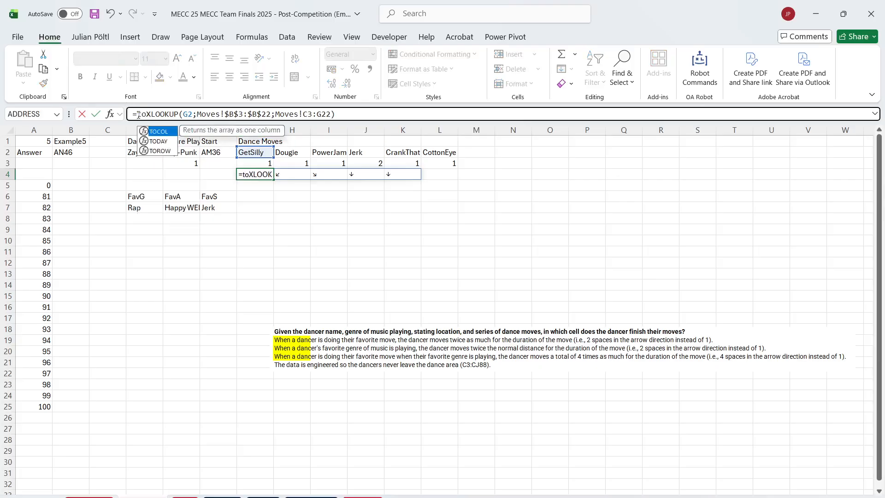
{"action": "left_click", "coordinate": [400, 114]}
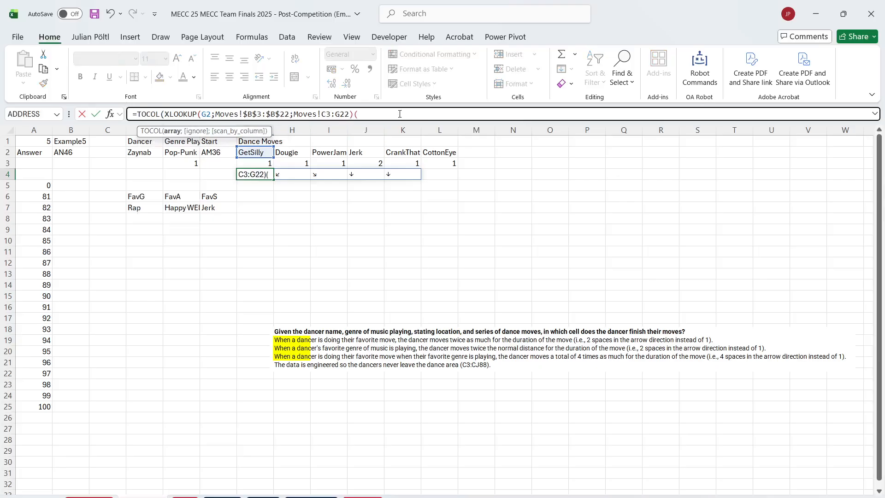
{"action": "type", "text": ")&"}
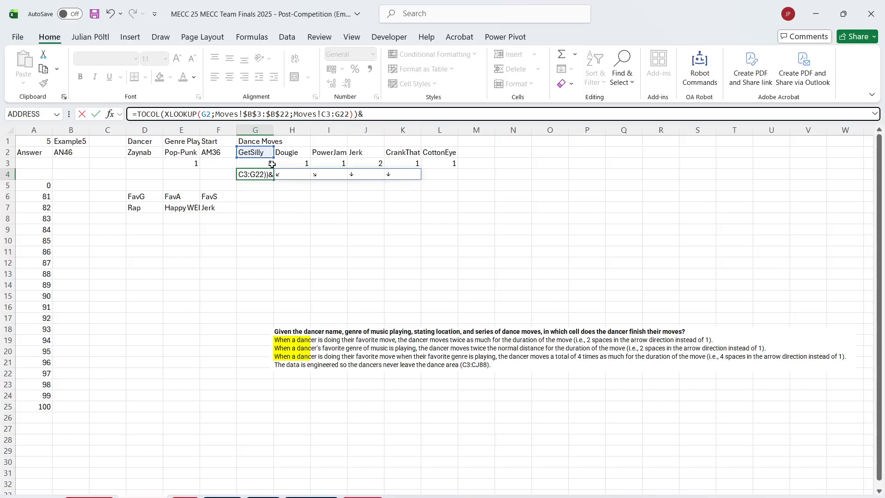
{"action": "left_click", "coordinate": [266, 162]}
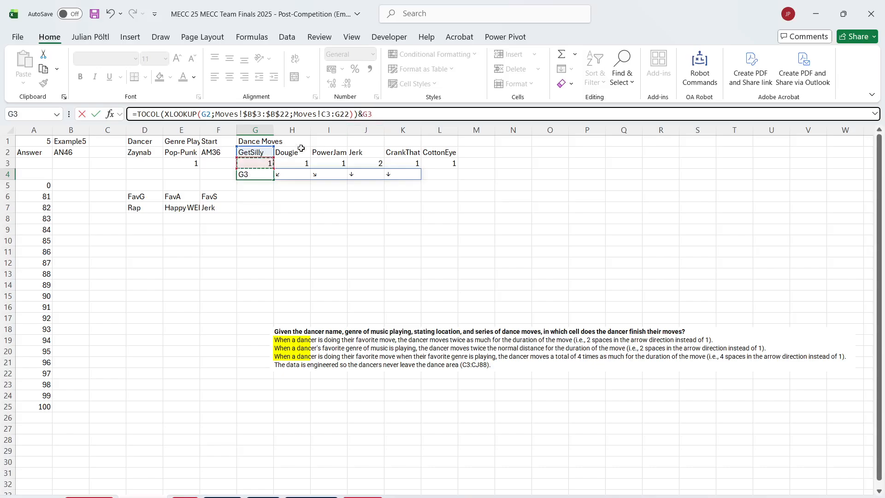
Step: Make the return range absolute as Moves!$C$3:$G$22 and fill G4's formula across to L4
{"action": "left_click", "coordinate": [329, 114]}
{"action": "key", "text": "F4"}
{"action": "left_click", "coordinate": [363, 114]}
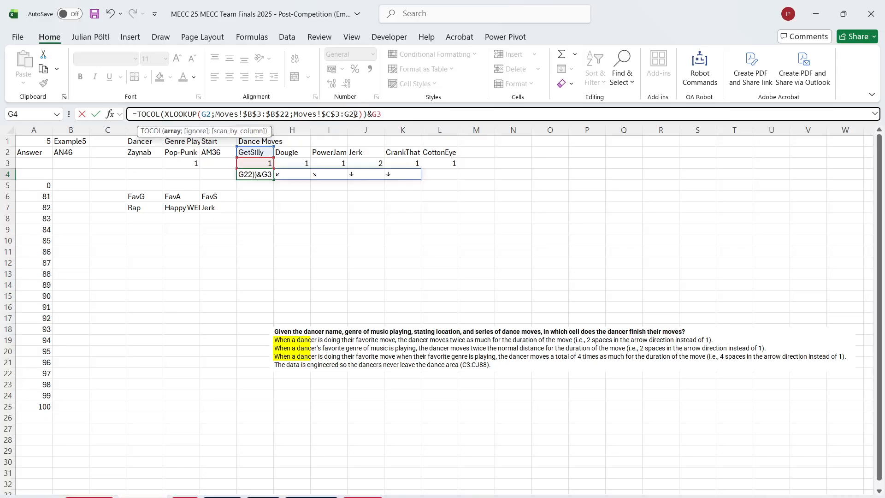
{"action": "left_click", "coordinate": [354, 114]}
{"action": "key", "text": "F4"}
{"action": "key", "text": "ctrl+Return"}
{"action": "left_click_drag", "start_coordinate": [275, 181], "coordinate": [454, 180]}
Step: Enter =E_CellRefbasedonReferenceandArrowArray(F2;G4#) in G10 to compute the cell reached after the first move
{"action": "left_click", "coordinate": [253, 237]}
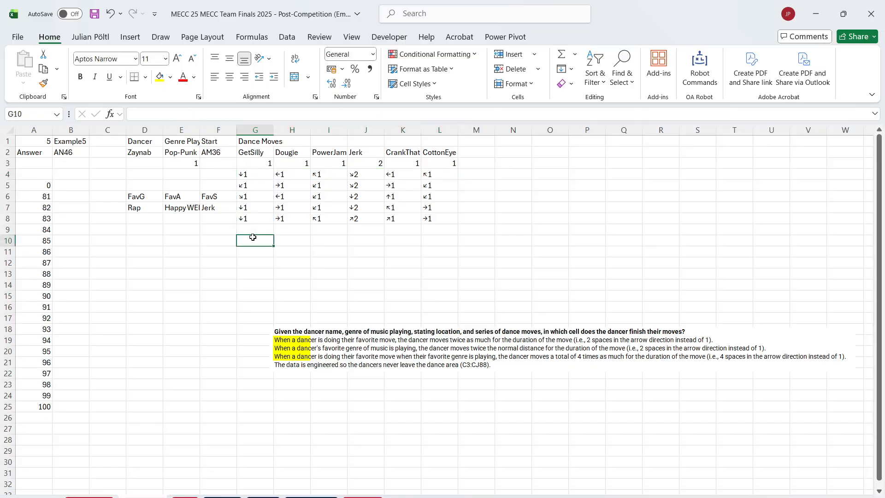
{"action": "type", "text": "=cel"}
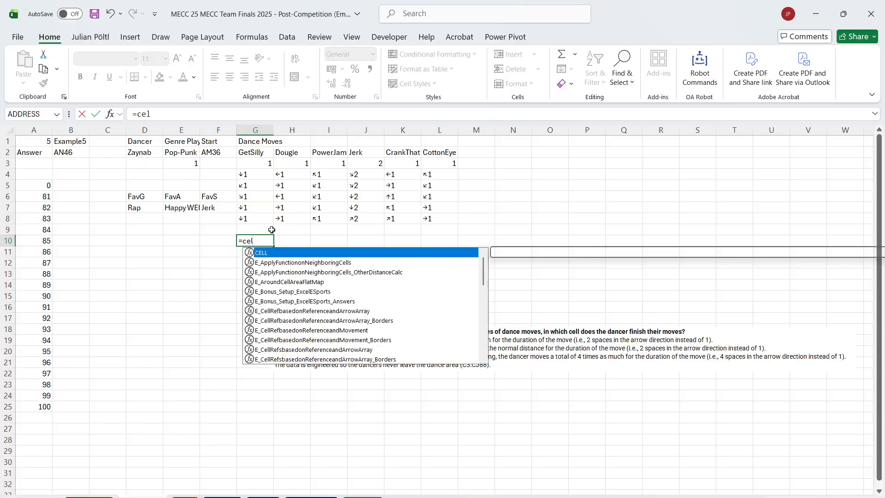
{"action": "type", "text": "l"}
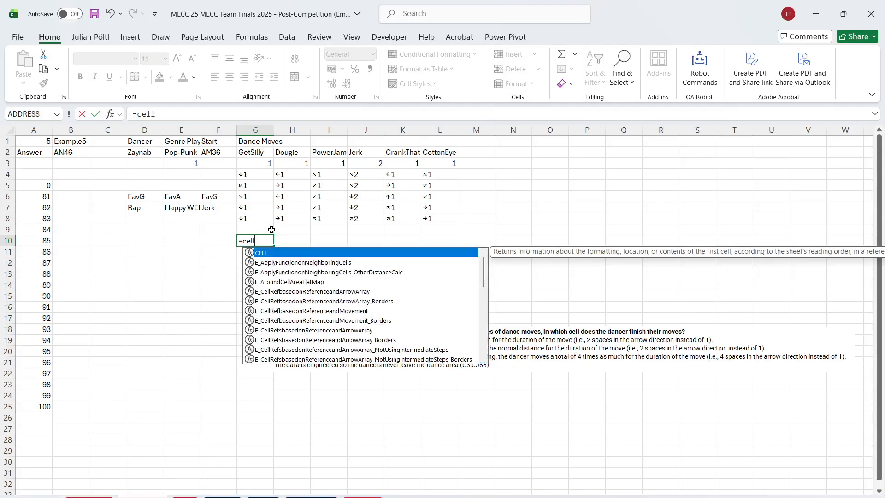
{"action": "type", "text": "re"}
{"action": "key", "text": "Tab"}
{"action": "left_click", "coordinate": [216, 152]}
{"action": "type", "text": ";"}
{"action": "left_click_drag", "start_coordinate": [266, 175], "coordinate": [266, 220]}
{"action": "key", "text": "ctrl+Return"}
Step: Copy G10's formula to H10 and change its starting reference to G10
{"action": "key", "text": "Right"}
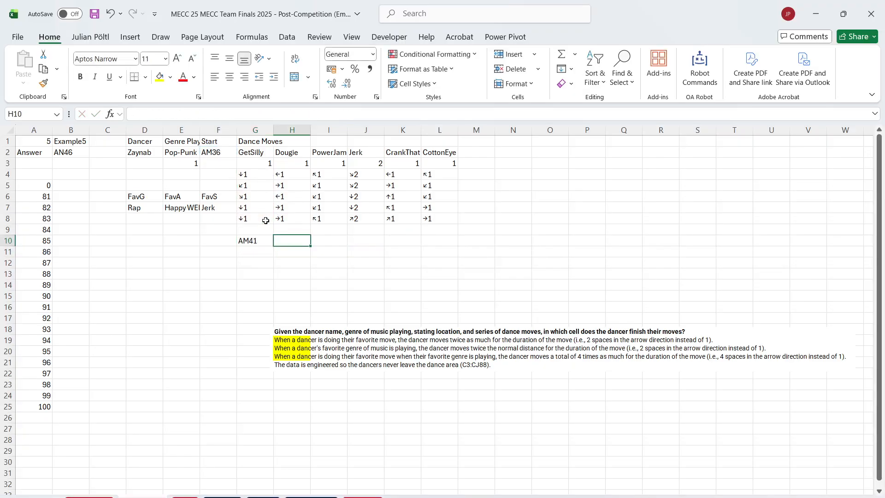
{"action": "key", "text": "Left"}
{"action": "key", "text": "ctrl+c"}
{"action": "key", "text": "Right"}
{"action": "key", "text": "Return"}
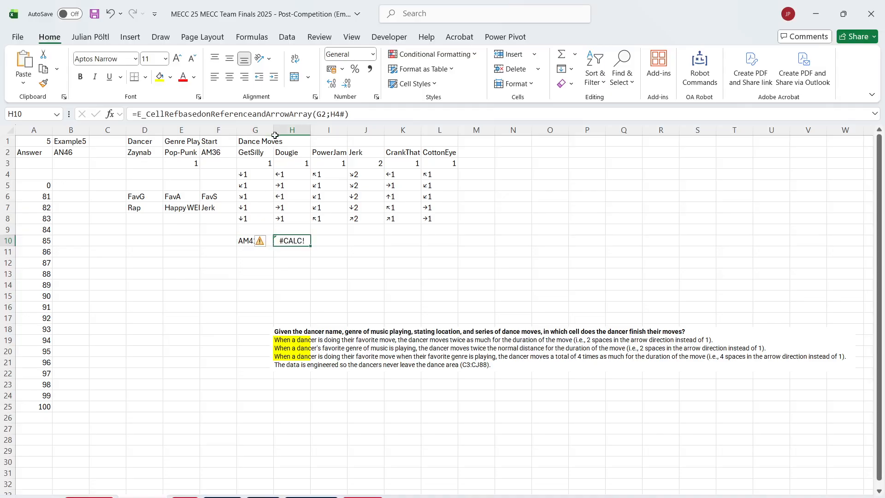
{"action": "left_click", "coordinate": [275, 113]}
{"action": "left_click_drag", "start_coordinate": [249, 158], "coordinate": [253, 241]}
{"action": "key", "text": "Return"}
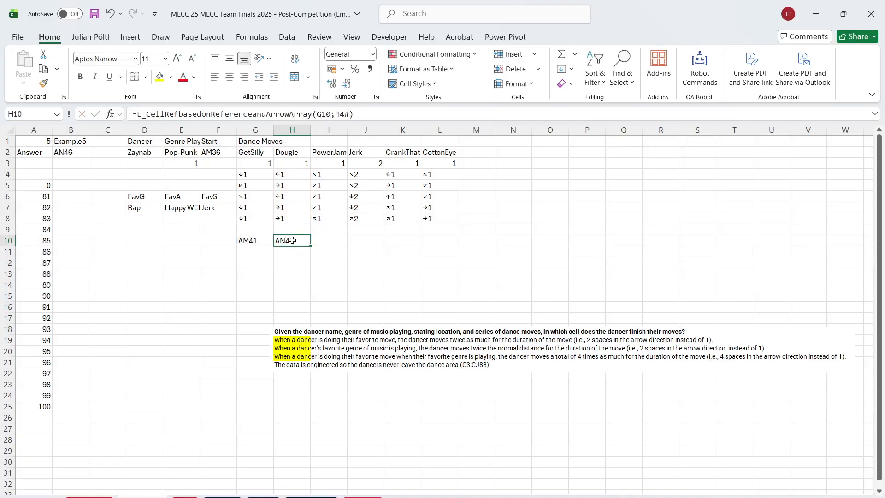
Step: Fill H10's formula across to L10 and link the answer cell B5 to it with =L10
{"action": "left_click_drag", "start_coordinate": [312, 248], "coordinate": [443, 243]}
{"action": "left_click", "coordinate": [440, 238]}
{"action": "left_click", "coordinate": [69, 179]}
{"action": "key", "text": "Down"}
{"action": "type", "text": "="}
{"action": "left_click", "coordinate": [428, 236]}
{"action": "key", "text": "ctrl+Return"}
Step: Run the game calculation macro for games 81 to 100 with input cell B1 and result cell B5
{"action": "key", "text": "ctrl+shift+g"}
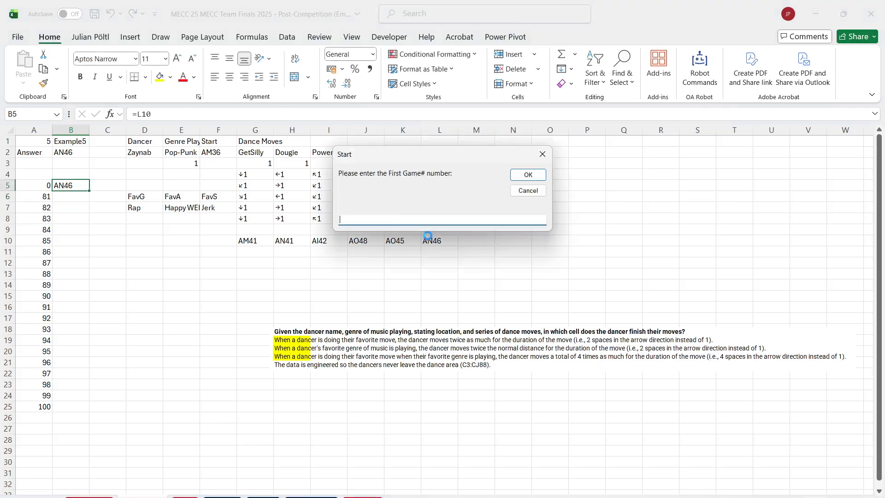
{"action": "type", "text": "81"}
{"action": "key", "text": "Return"}
{"action": "type", "text": "100"}
{"action": "key", "text": "Return"}
{"action": "type", "text": "B1"}
{"action": "key", "text": "Return"}
{"action": "type", "text": "B5"}
{"action": "key", "text": "Return"}
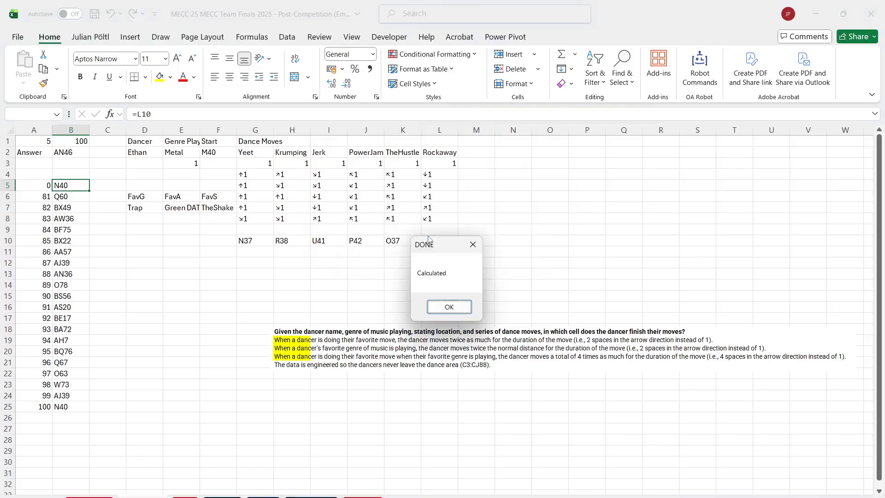
{"action": "left_click", "coordinate": [448, 308]}
Step: Copy the results in B6:B25 into the Level 5 answer cells for games 81 to 100, starting at E215
{"action": "left_click", "coordinate": [74, 197]}
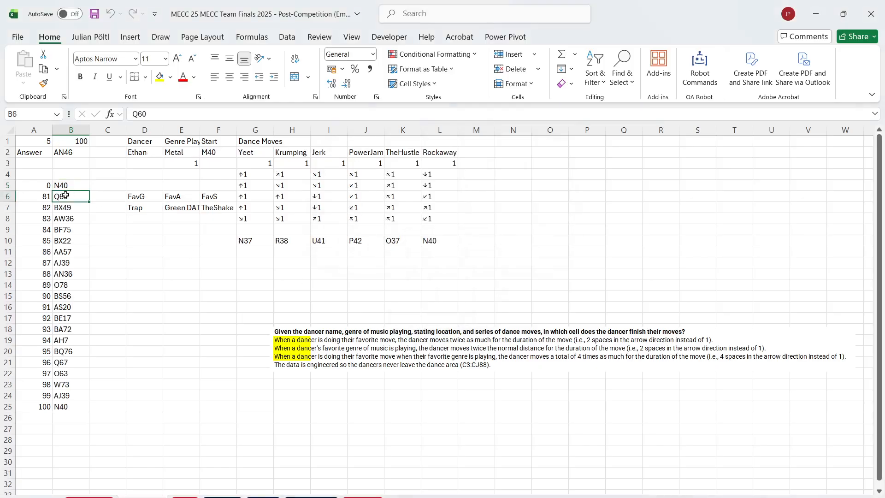
{"action": "key", "text": "ctrl+shift+Down"}
{"action": "key", "text": "ctrl+c"}
{"action": "left_click", "coordinate": [166, 496]}
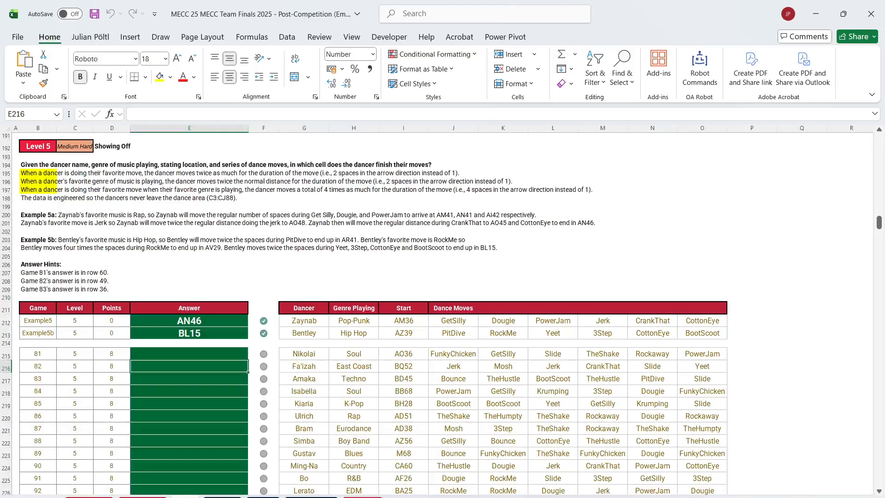
{"action": "left_click", "coordinate": [195, 353]}
{"action": "key", "text": "ctrl+v"}
{"action": "scroll", "coordinate": [194, 353], "scroll_direction": "down", "scroll_amount": 6}
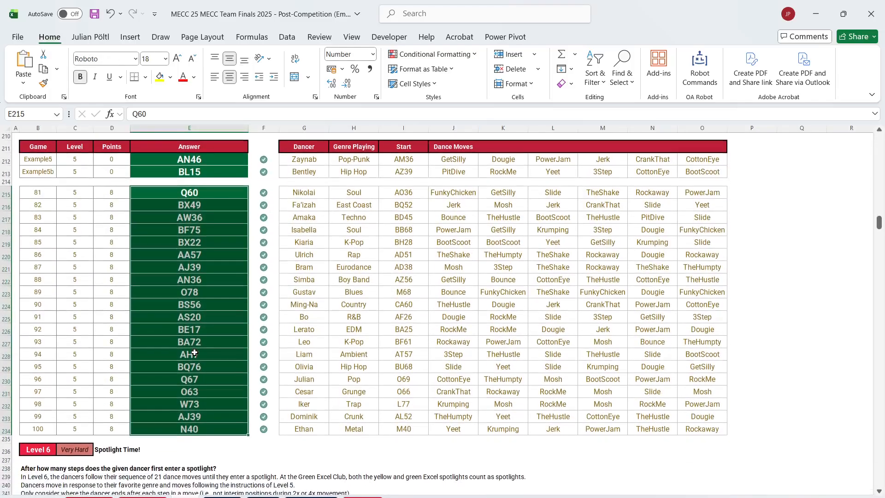
{"action": "left_click", "coordinate": [325, 317]}
Step: Review the Level 6 spotlight rules, example and dance move columns, and return to the Level 5 calculation sheet
{"action": "scroll", "coordinate": [324, 318], "scroll_direction": "down", "scroll_amount": 7}
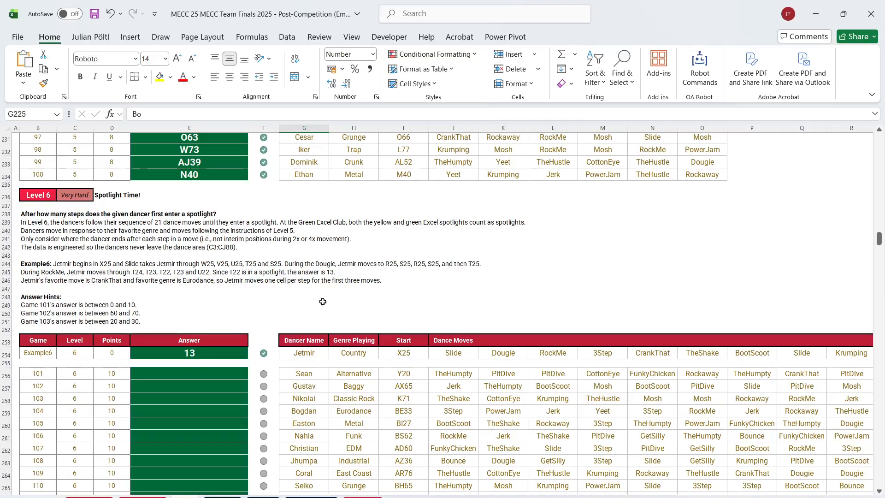
{"action": "scroll", "coordinate": [322, 302], "scroll_direction": "right", "scroll_amount": 6}
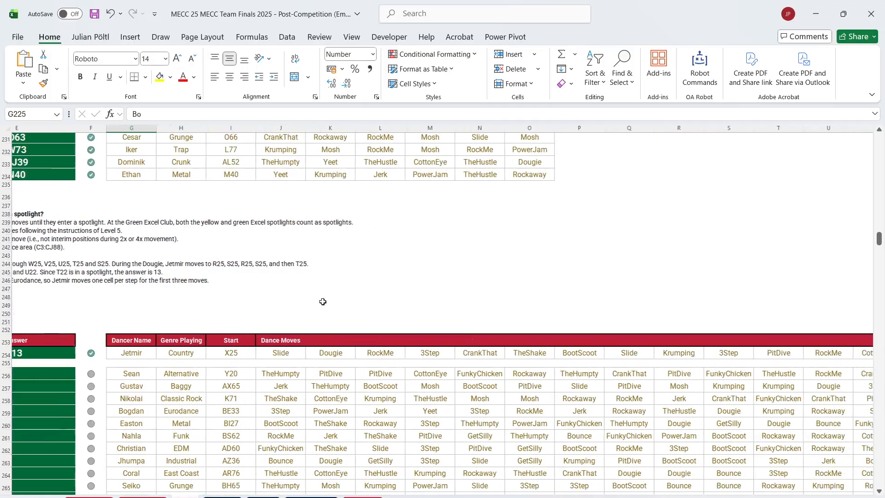
{"action": "scroll", "coordinate": [322, 301], "scroll_direction": "left", "scroll_amount": 7}
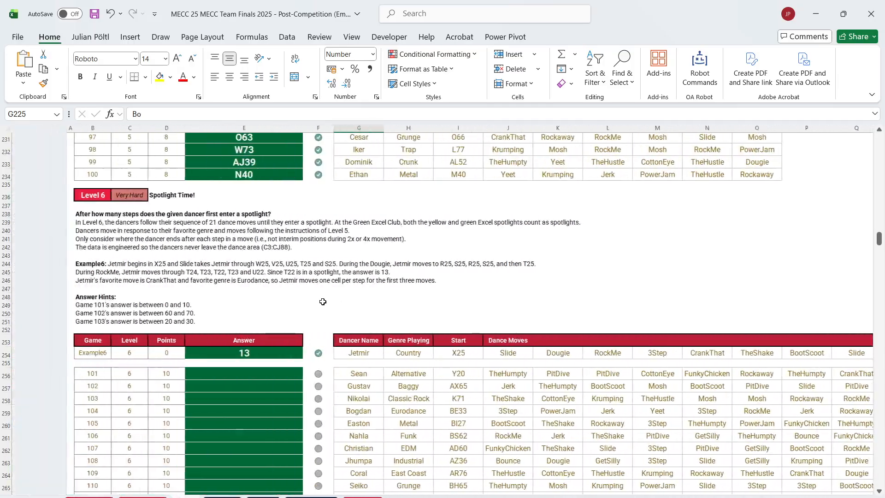
{"action": "scroll", "coordinate": [322, 301], "scroll_direction": "right", "scroll_amount": 1}
{"action": "scroll", "coordinate": [222, 406], "scroll_direction": "up", "scroll_amount": 7}
{"action": "left_click", "coordinate": [143, 496]}
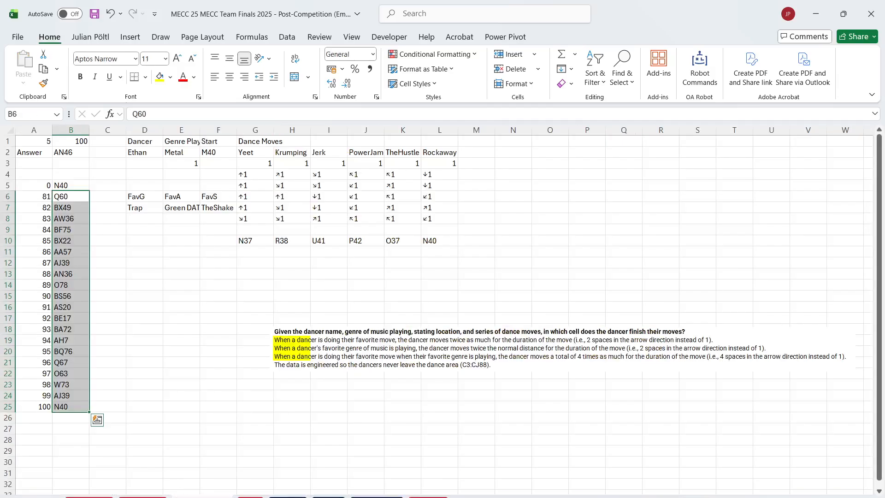
Step: Rename the copied calculation sheet by removing the last four characters of its name
{"action": "double_click", "coordinate": [203, 497]}
{"action": "key", "text": "BackSpace"}
{"action": "key", "text": "BackSpace"}
{"action": "key", "text": "BackSpace"}
{"action": "key", "text": "BackSpace"}
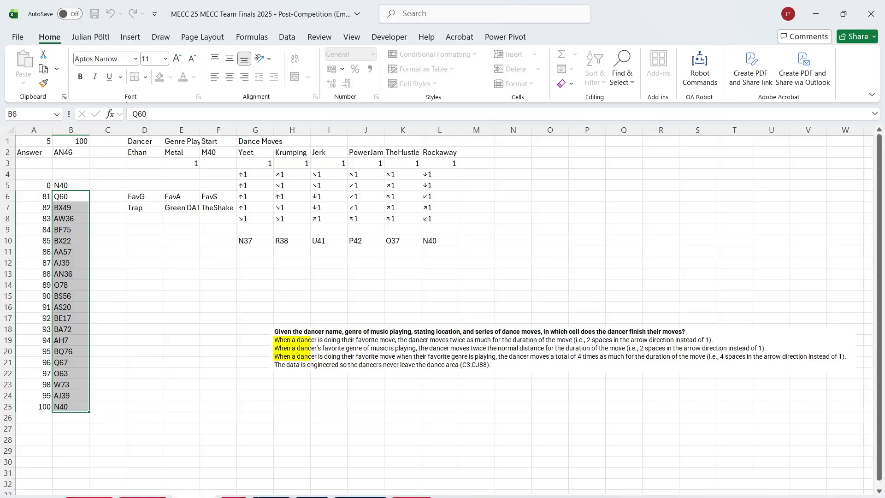
{"action": "key", "text": "Return"}
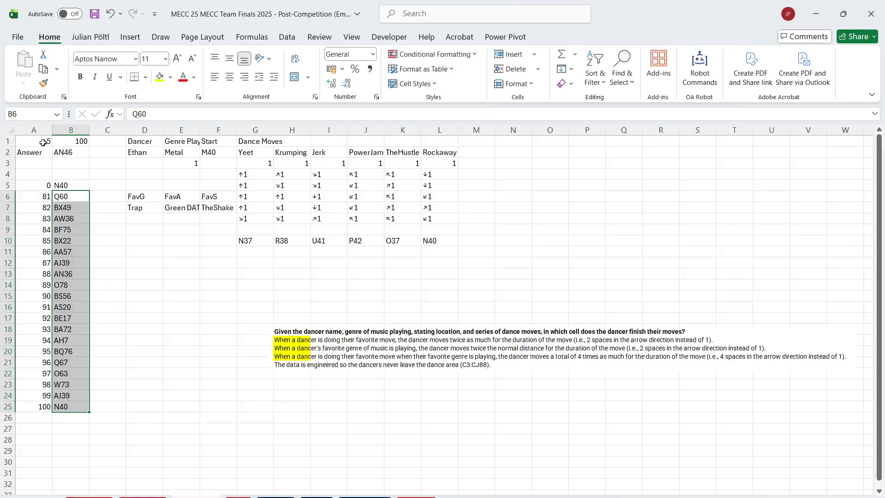
Step: Set the level in A1 to 6 and clear the old Level 5 results from B5:B25
{"action": "left_click", "coordinate": [43, 143]}
{"action": "type", "text": "5"}
{"action": "key", "text": "BackSpace"}
{"action": "type", "text": "6"}
{"action": "key", "text": "Return"}
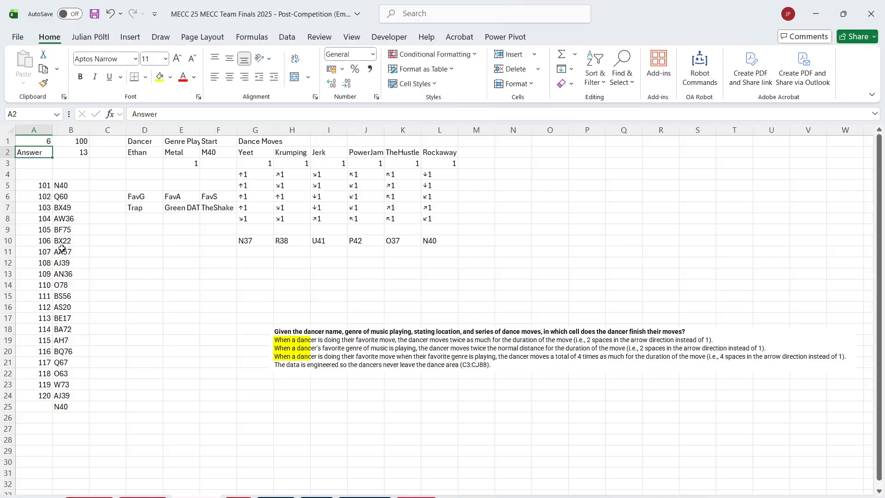
{"action": "left_click", "coordinate": [68, 405]}
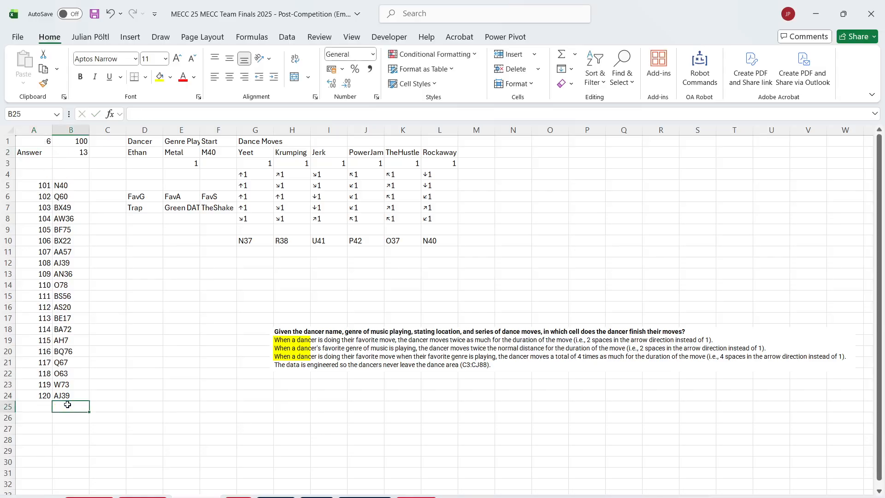
{"action": "left_click", "coordinate": [72, 186]}
{"action": "key", "text": "ctrl+shift+Down"}
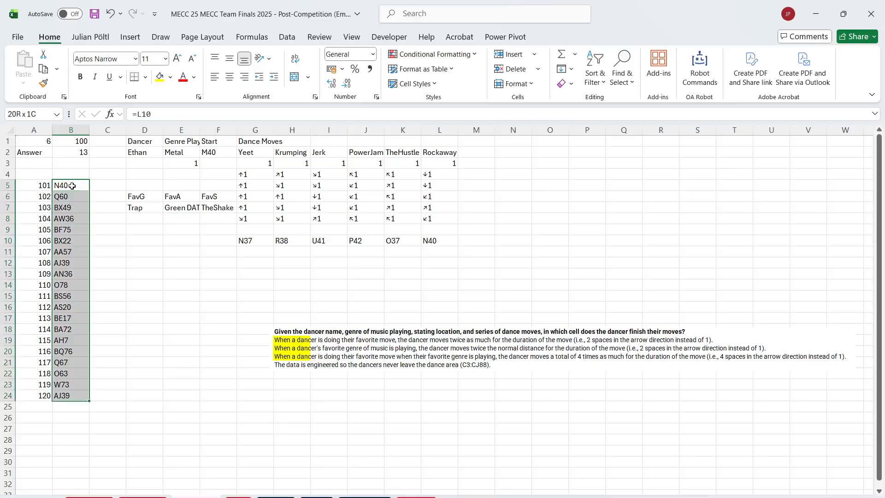
{"action": "key", "text": "Delete"}
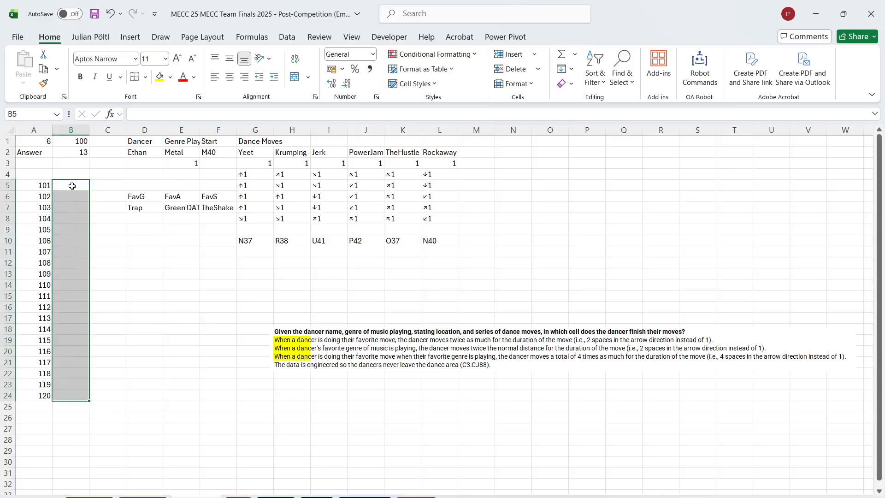
Step: Check the Level 6 example's label in the case table and enter Example6 as the game in B1
{"action": "left_click", "coordinate": [84, 151]}
{"action": "left_click", "coordinate": [155, 148]}
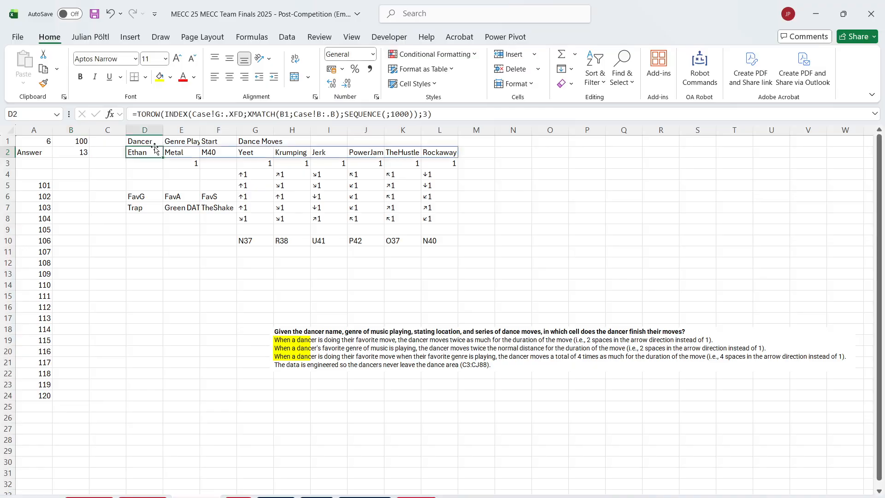
{"action": "left_click", "coordinate": [183, 114]}
{"action": "key", "text": "Escape"}
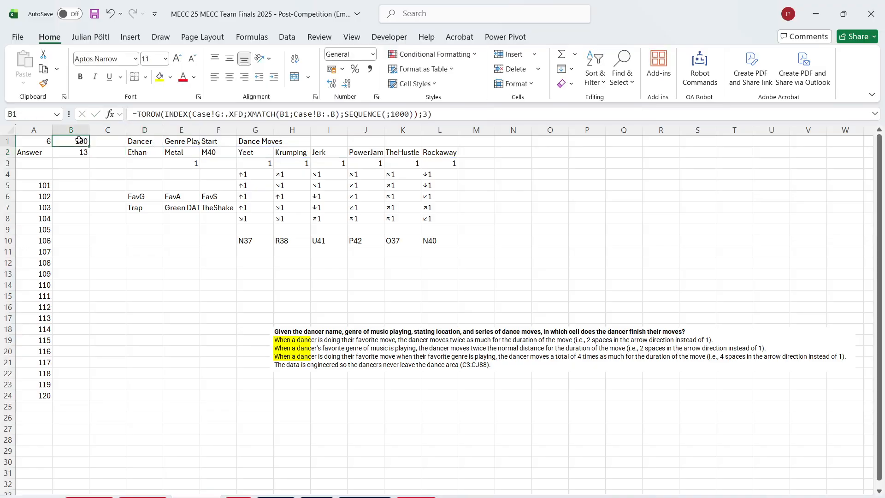
{"action": "left_click", "coordinate": [79, 140]}
{"action": "type", "text": "1"}
{"action": "key", "text": "Escape"}
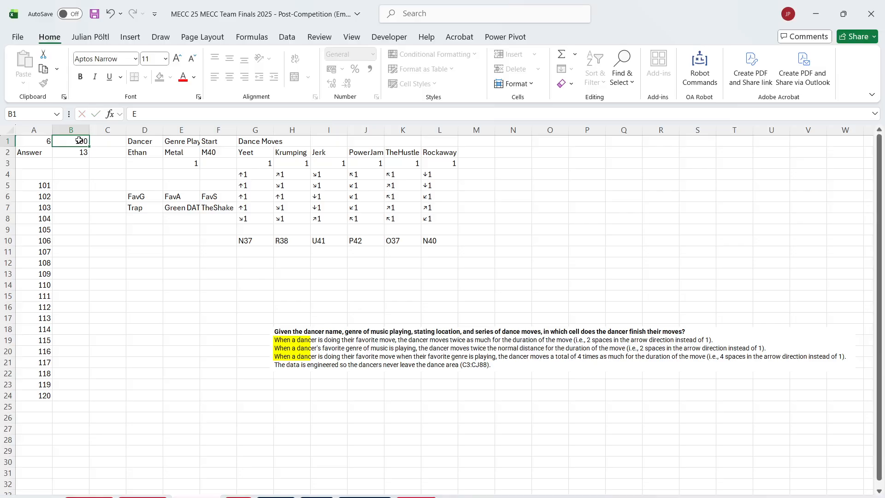
{"action": "left_click", "coordinate": [239, 497]}
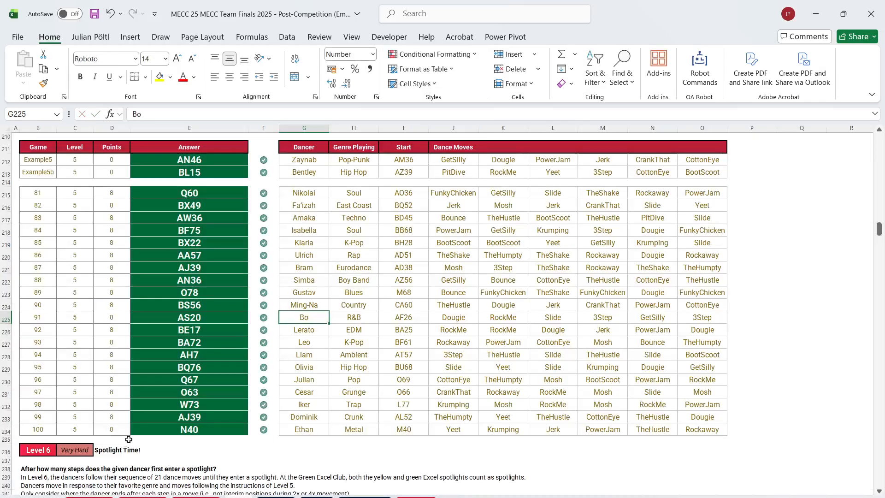
{"action": "scroll", "coordinate": [107, 304], "scroll_direction": "down", "scroll_amount": 9}
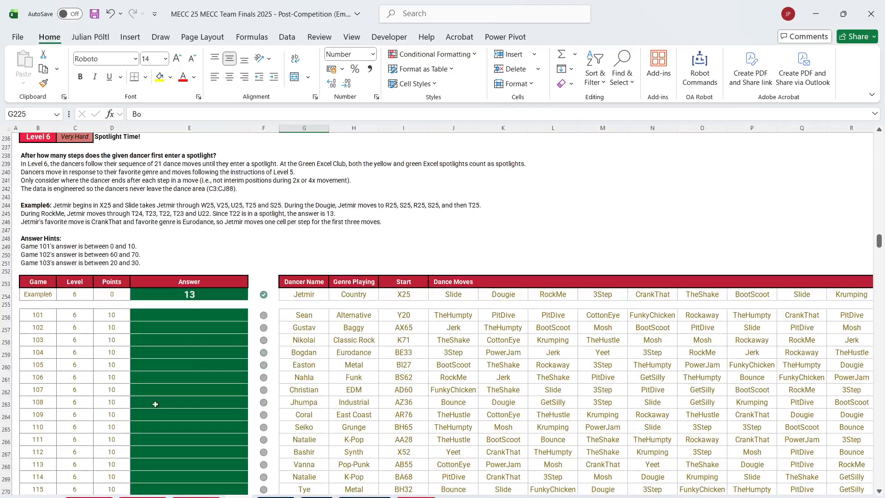
{"action": "left_click", "coordinate": [203, 497]}
{"action": "type", "text": "Exa"}
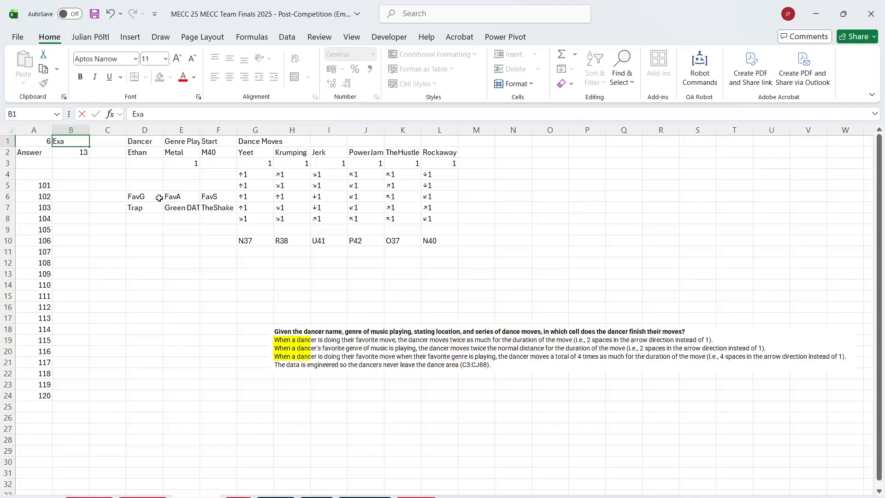
{"action": "type", "text": "mple6"}
{"action": "key", "text": "Return"}
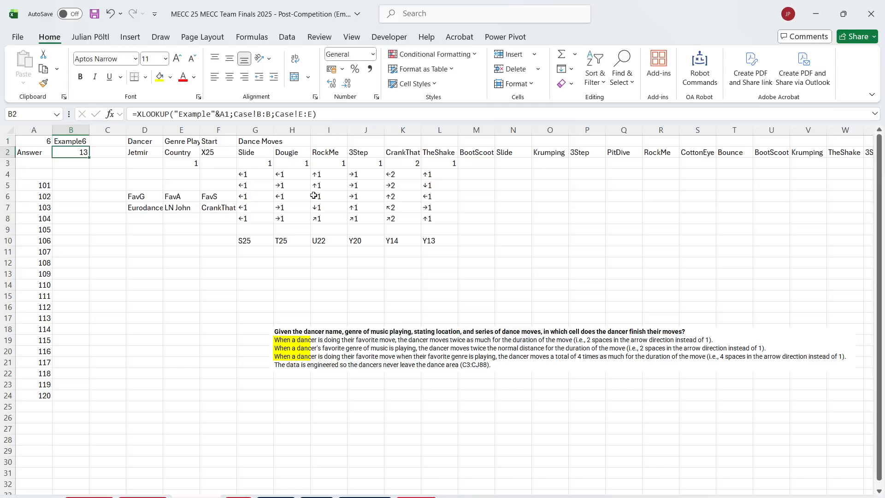
Step: Extend the range in G3's favorite-move multiplier formula so it covers all 21 dance moves through column AA
{"action": "left_click", "coordinate": [221, 138]}
{"action": "left_click_drag", "start_coordinate": [148, 141], "coordinate": [251, 141]}
{"action": "left_click", "coordinate": [252, 176]}
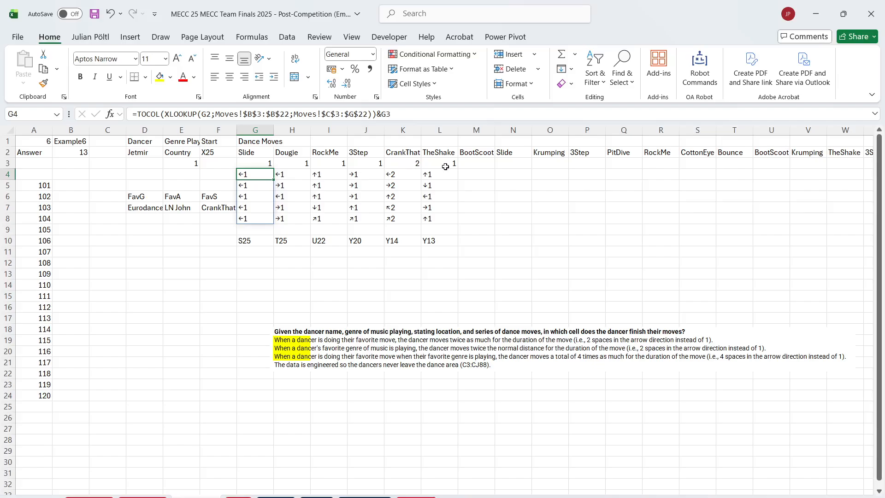
{"action": "left_click", "coordinate": [445, 164]}
{"action": "left_click", "coordinate": [247, 166]}
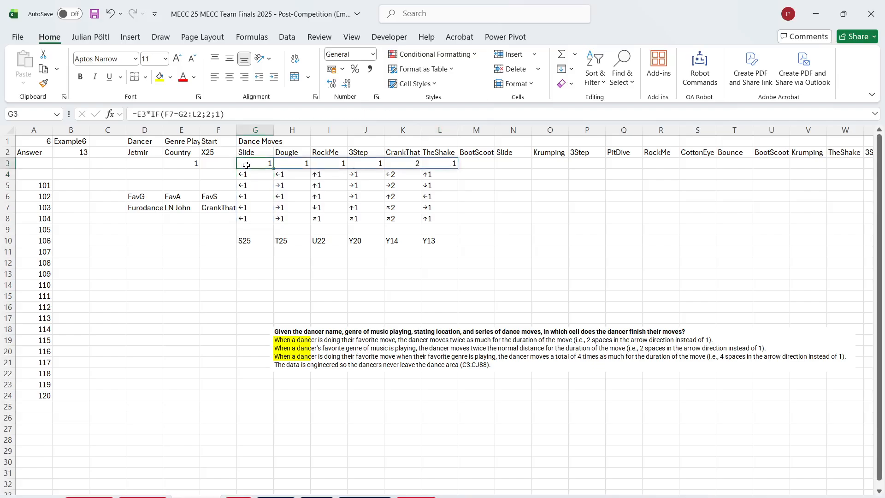
{"action": "left_click", "coordinate": [232, 114]}
{"action": "left_click_drag", "start_coordinate": [532, 164], "coordinate": [689, 157]}
{"action": "key", "text": "Return"}
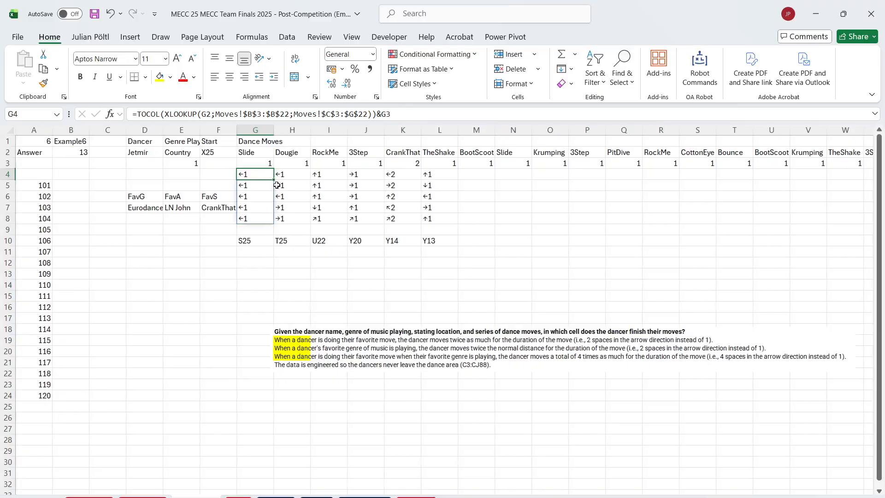
Step: Fill L4's arrow lookup formula across to AA4 for the additional dance moves
{"action": "left_click", "coordinate": [429, 175]}
{"action": "left_click_drag", "start_coordinate": [460, 179], "coordinate": [811, 195]}
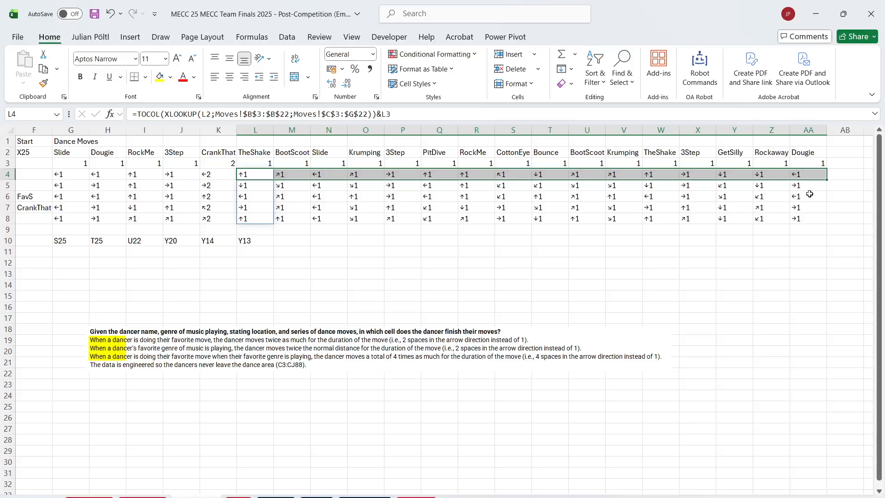
{"action": "scroll", "coordinate": [522, 223], "scroll_direction": "left", "scroll_amount": 3}
Step: Clear the end-position formulas in G10:L10 and move the rules picture down to about row 22
{"action": "left_click", "coordinate": [251, 240]}
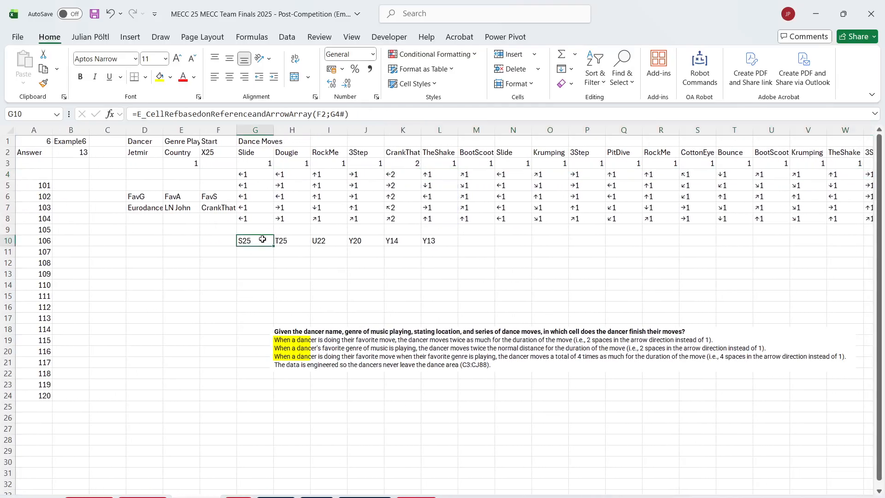
{"action": "left_click_drag", "start_coordinate": [267, 241], "coordinate": [423, 243]}
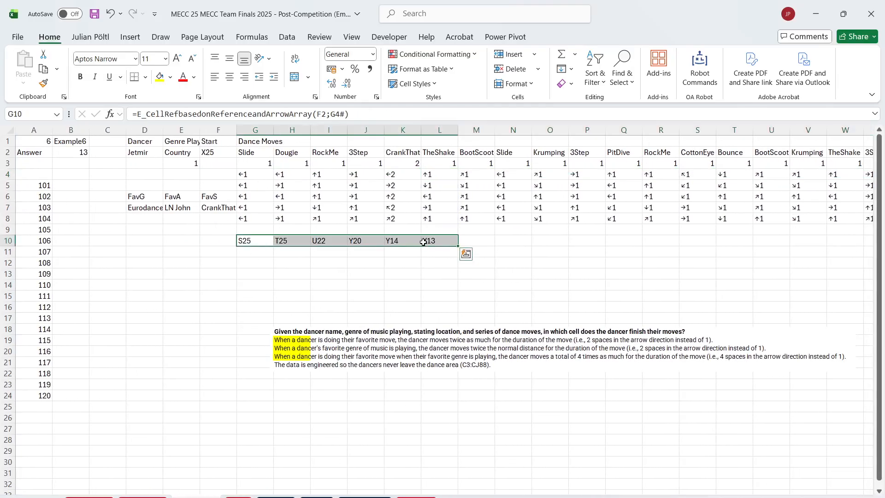
{"action": "key", "text": "Delete"}
{"action": "left_click", "coordinate": [562, 341]}
{"action": "left_click_drag", "start_coordinate": [563, 341], "coordinate": [562, 390]}
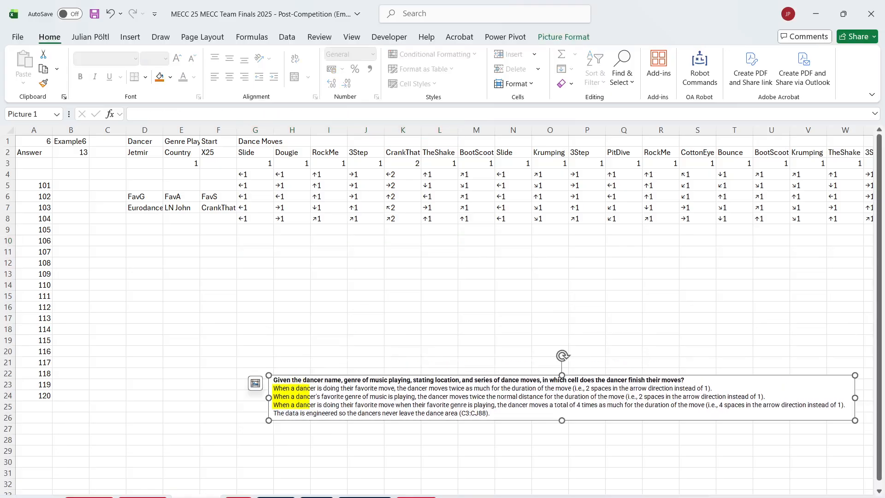
Step: Go to the dance floor map and duplicate its sheet as Dance Floor (2)
{"action": "key", "text": "ctrl+Page_Down"}
{"action": "scroll", "coordinate": [309, 380], "scroll_direction": "right", "scroll_amount": 5}
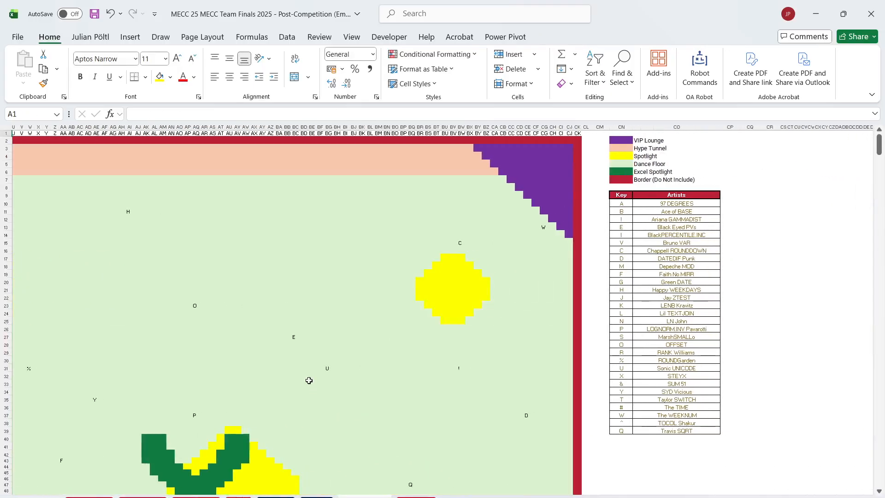
{"action": "scroll", "coordinate": [309, 380], "scroll_direction": "left", "scroll_amount": 5}
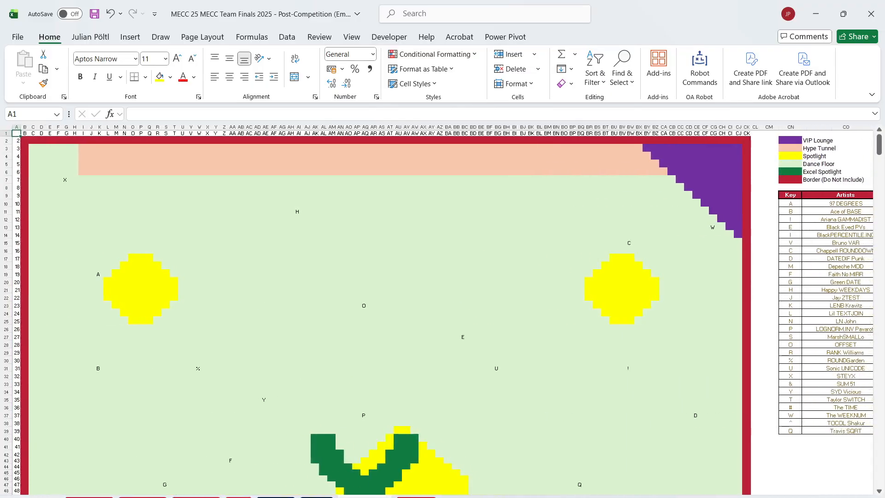
{"action": "left_click_drag", "start_coordinate": [367, 497], "coordinate": [407, 497]}
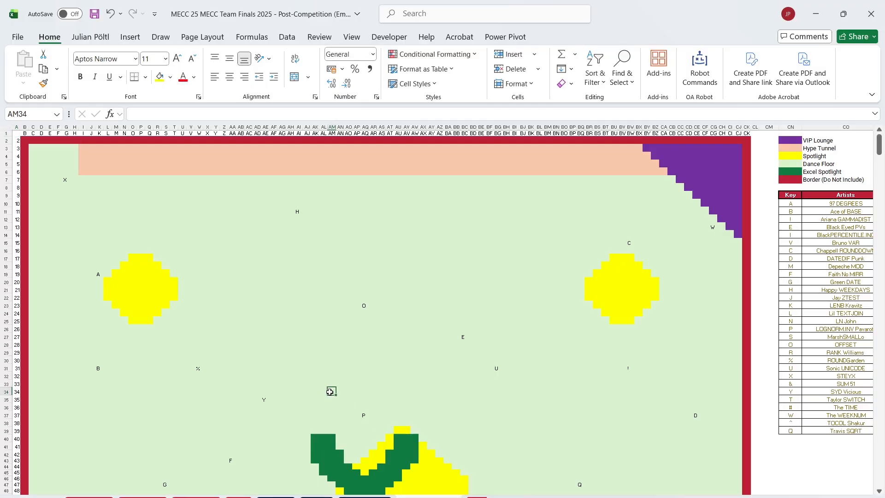
Step: Examine the dance area and the color legend for the yellow and green Excel spotlights on the copied sheet
{"action": "left_click_drag", "start_coordinate": [35, 148], "coordinate": [784, 450]}
{"action": "scroll", "coordinate": [579, 442], "scroll_direction": "down", "scroll_amount": 15}
{"action": "scroll", "coordinate": [595, 392], "scroll_direction": "up", "scroll_amount": 12}
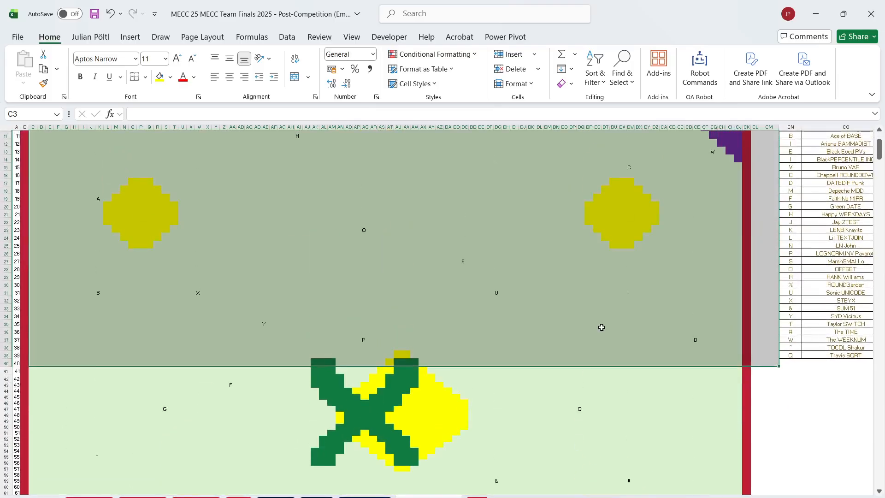
{"action": "scroll", "coordinate": [600, 328], "scroll_direction": "right", "scroll_amount": 10}
{"action": "left_click", "coordinate": [592, 263]}
{"action": "scroll", "coordinate": [593, 265], "scroll_direction": "up", "scroll_amount": 4}
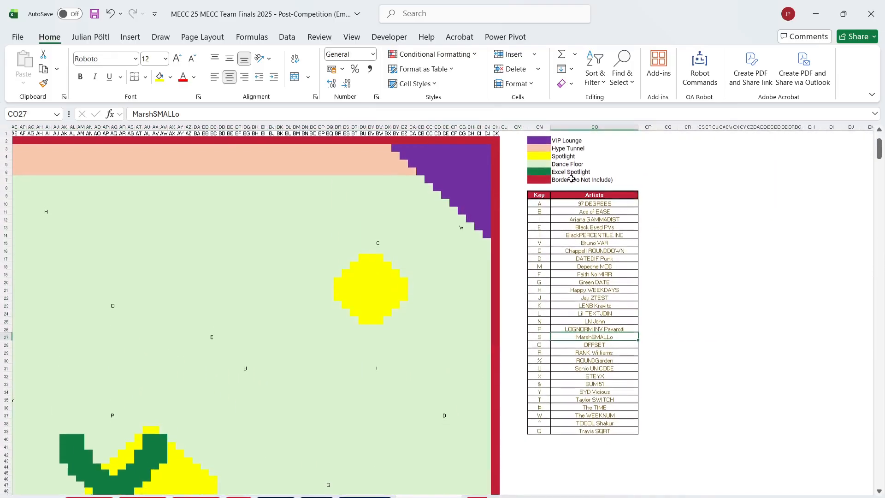
{"action": "left_click", "coordinate": [539, 156]}
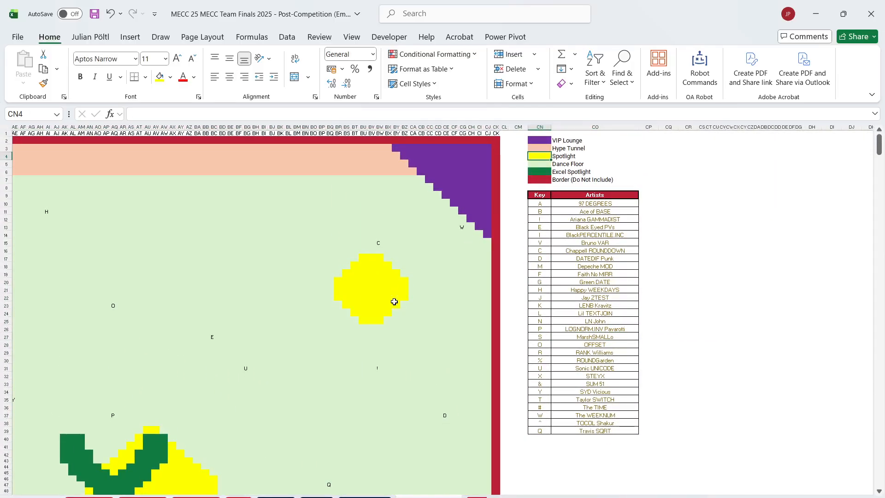
Step: Highlight in yellow the Level 6 rule in B241 about considering only where the dancer ends after each step
{"action": "left_click", "coordinate": [238, 497]}
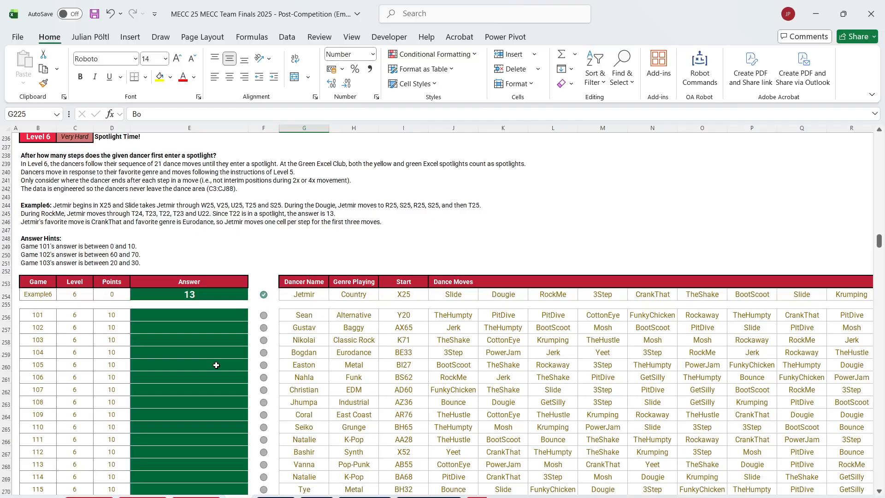
{"action": "left_click", "coordinate": [34, 182]}
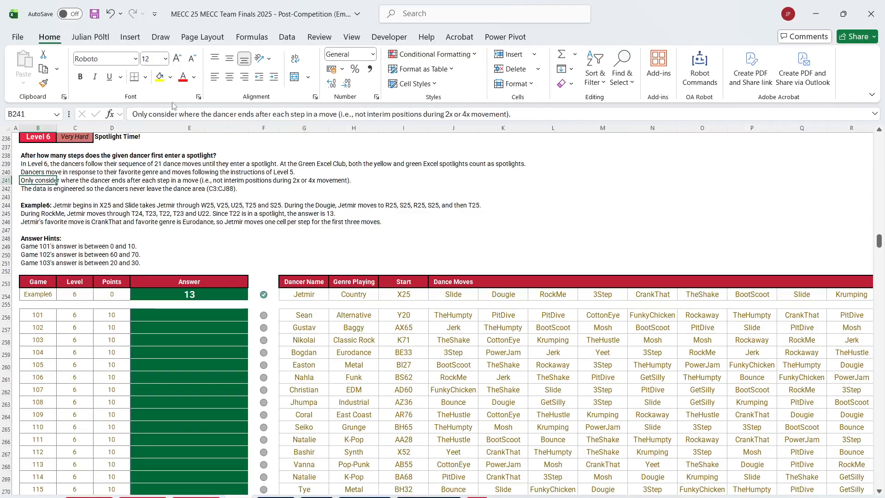
{"action": "left_click", "coordinate": [161, 78]}
{"action": "left_click", "coordinate": [183, 212]}
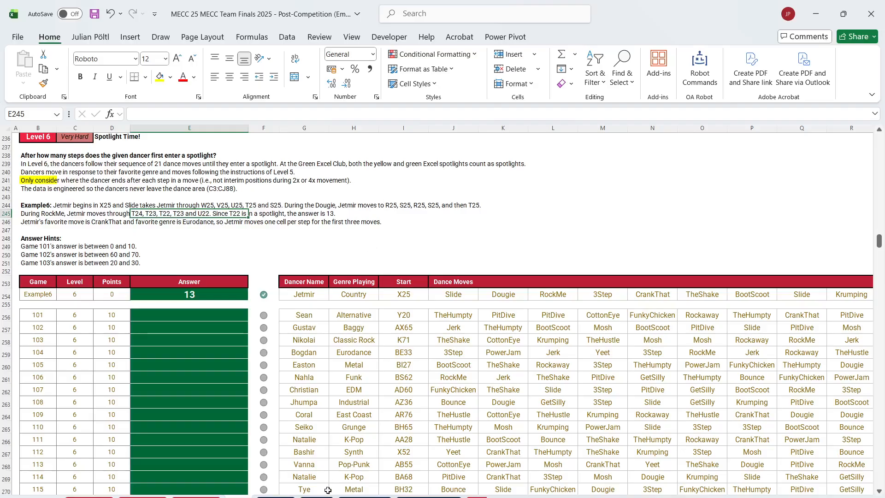
Step: Set up a format search on Dance Floor (2) using the yellow spotlight cell BV23 as the format to find
{"action": "left_click", "coordinate": [429, 497]}
{"action": "left_click", "coordinate": [377, 289]}
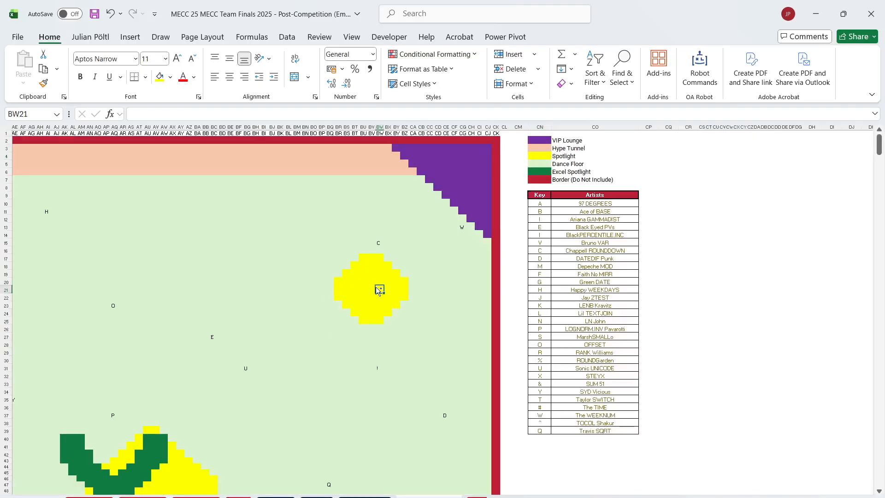
{"action": "key", "text": "ctrl+f"}
{"action": "key", "text": "Escape"}
{"action": "key", "text": "ctrl+f"}
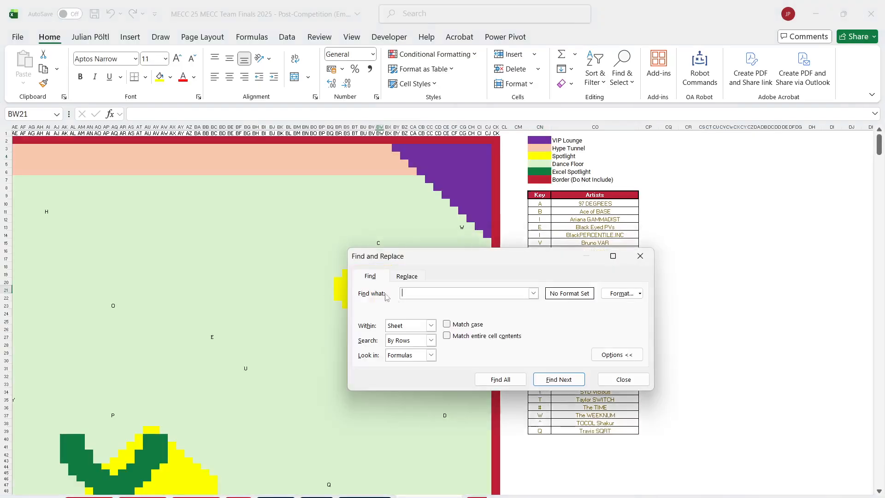
{"action": "left_click", "coordinate": [622, 294]}
{"action": "key", "text": "Escape"}
{"action": "left_click", "coordinate": [639, 293]}
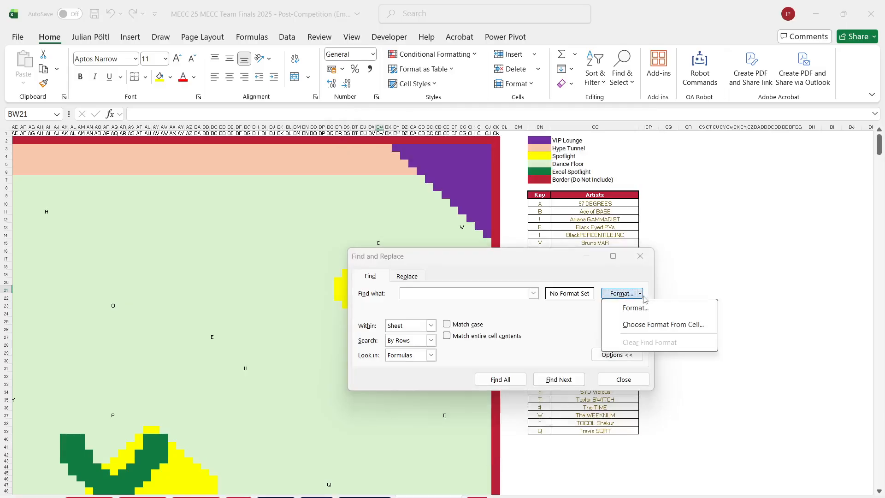
{"action": "left_click", "coordinate": [655, 322]}
{"action": "left_click", "coordinate": [372, 304]}
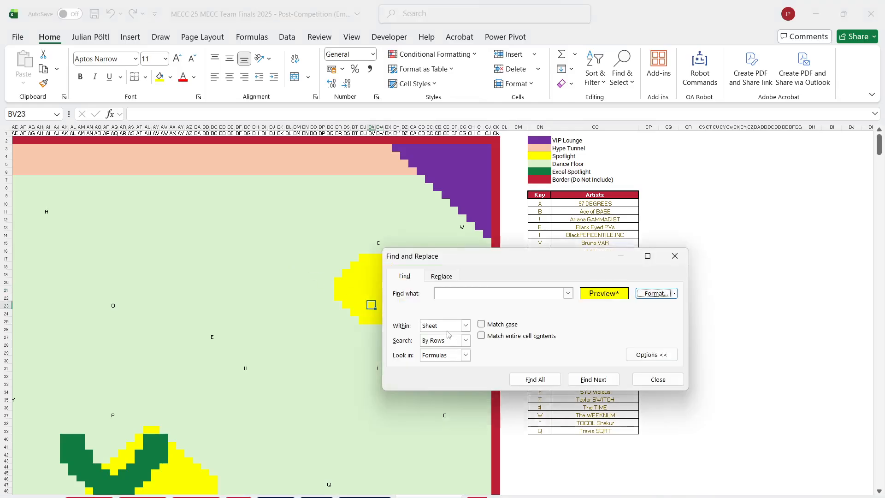
Step: Find and select all cells with the yellow spotlight format and fill them with 1
{"action": "left_click", "coordinate": [535, 378]}
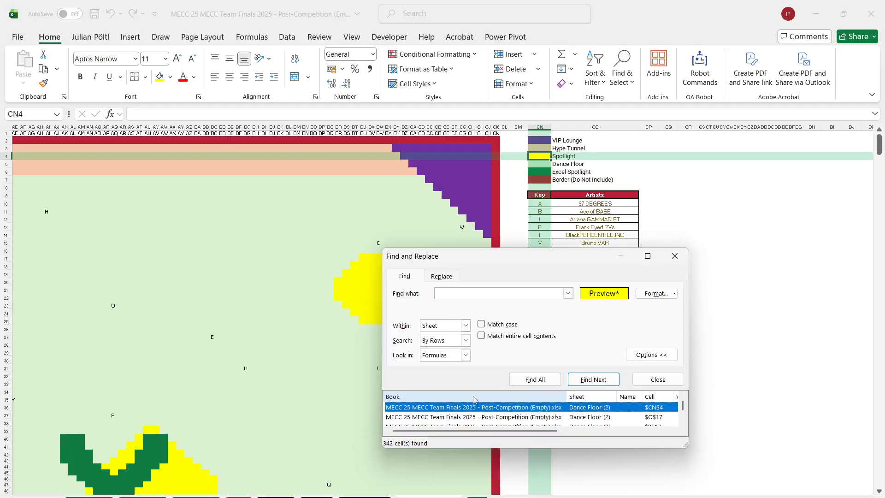
{"action": "key", "text": "ctrl+a"}
{"action": "key", "text": "Escape"}
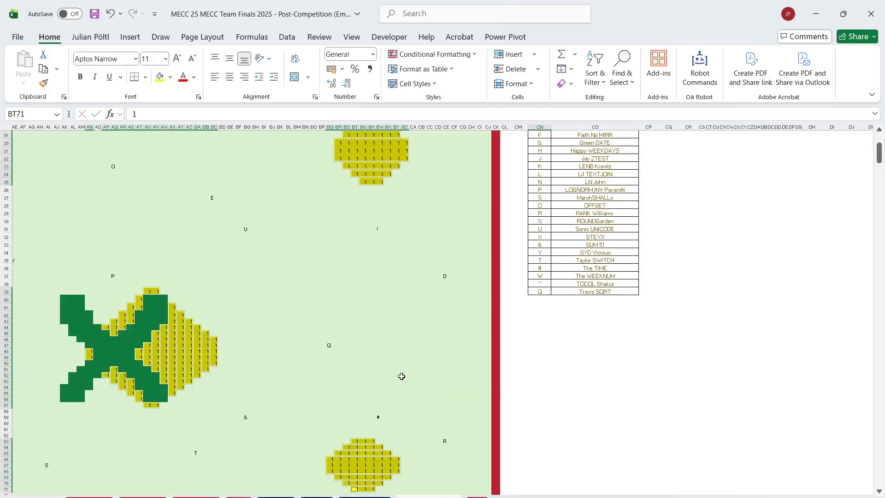
Step: Set the format to find from a green Excel spotlight cell, AS45, on Dance Floor (2)
{"action": "left_click", "coordinate": [341, 352]}
{"action": "scroll", "coordinate": [341, 351], "scroll_direction": "left", "scroll_amount": 10}
{"action": "left_click", "coordinate": [359, 358]}
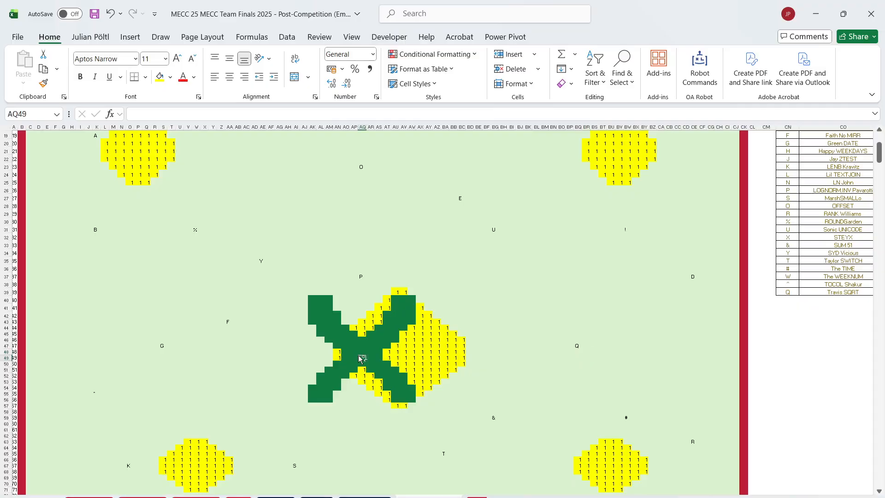
{"action": "key", "text": "ctrl+f"}
{"action": "left_click", "coordinate": [851, 335]}
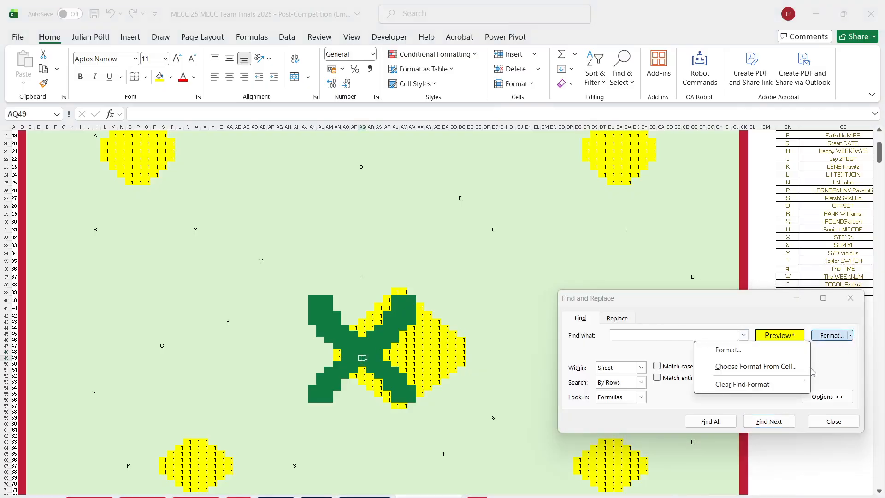
{"action": "left_click", "coordinate": [756, 366]}
{"action": "left_click", "coordinate": [380, 334]}
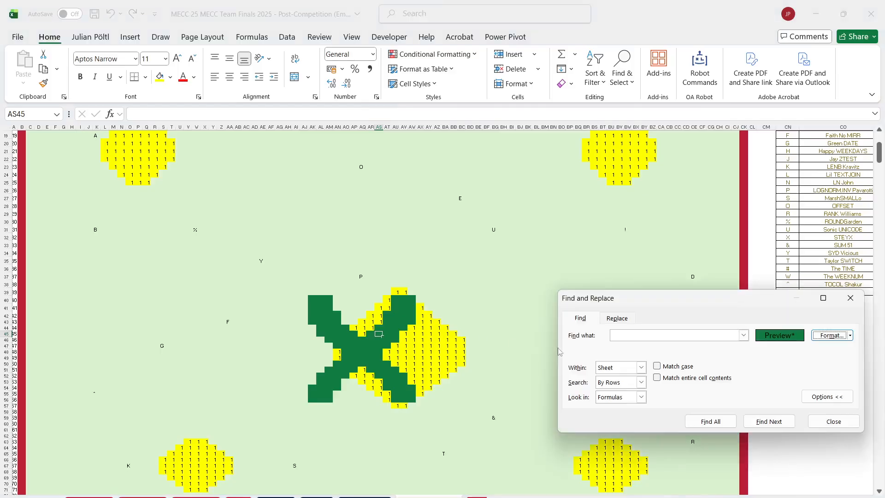
Step: Try to find and select all cells with the green Excel spotlight format
{"action": "left_click", "coordinate": [710, 422]}
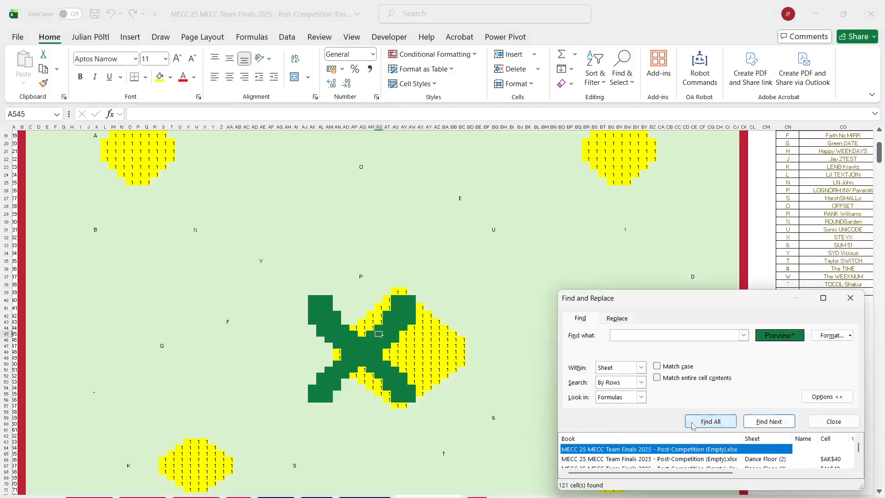
{"action": "key", "text": "Escape"}
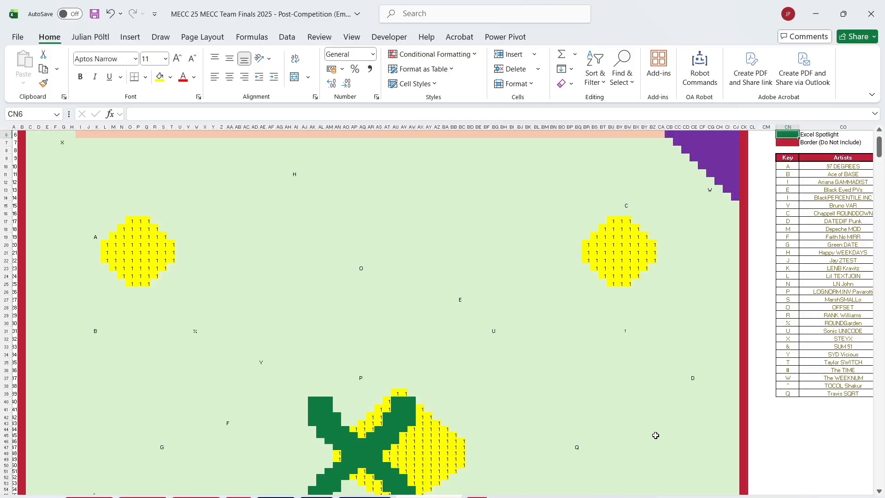
{"action": "key", "text": "ctrl+f"}
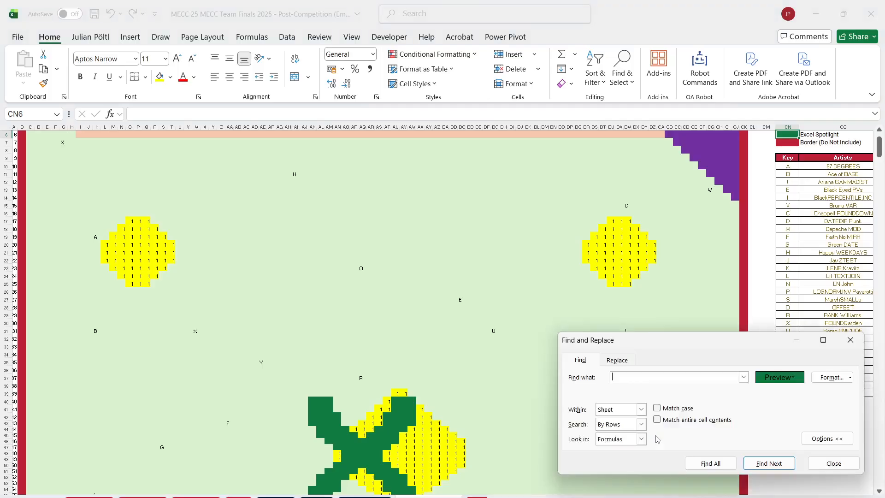
{"action": "left_click", "coordinate": [733, 464]}
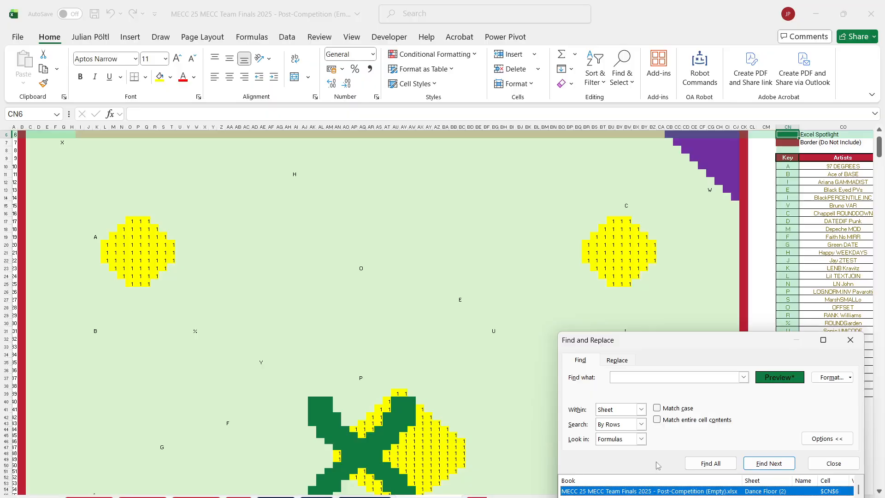
{"action": "key", "text": "ctrl+a"}
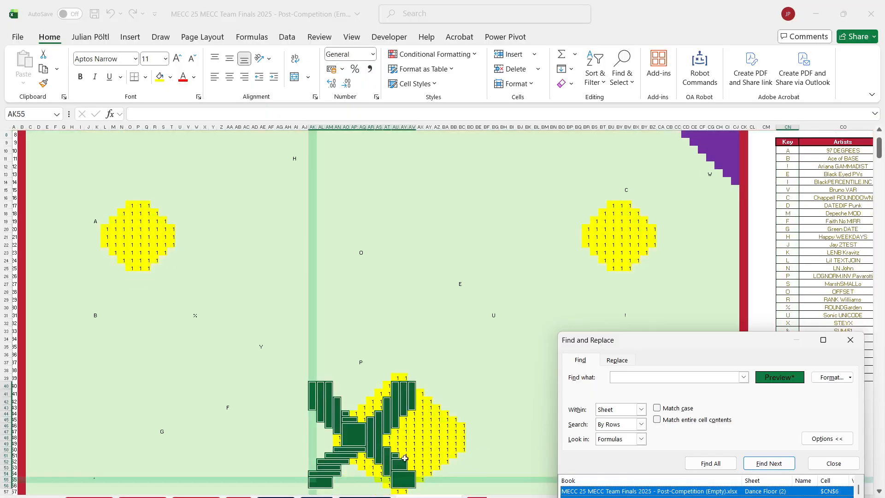
{"action": "left_click", "coordinate": [869, 344]}
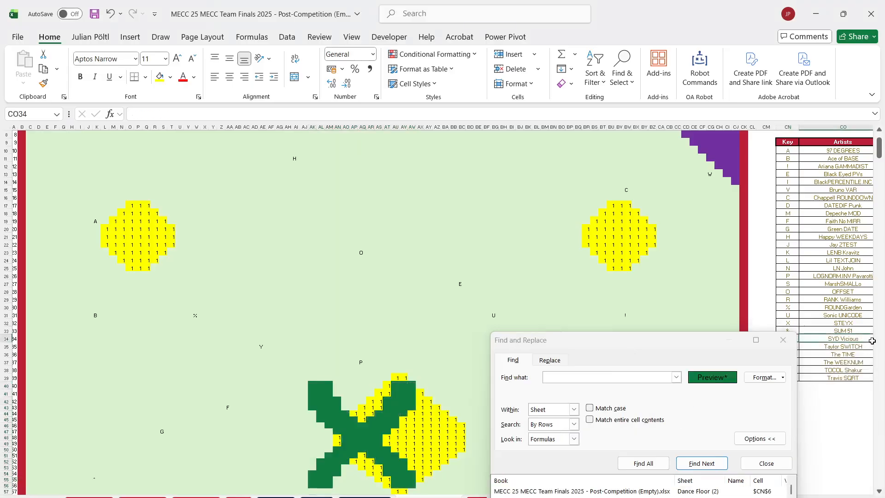
Step: Replace the content of all cells with the green Excel spotlight format with 1
{"action": "left_click", "coordinate": [370, 432]}
{"action": "key", "text": "ctrl+h"}
{"action": "key", "text": "Tab"}
{"action": "type", "text": "1"}
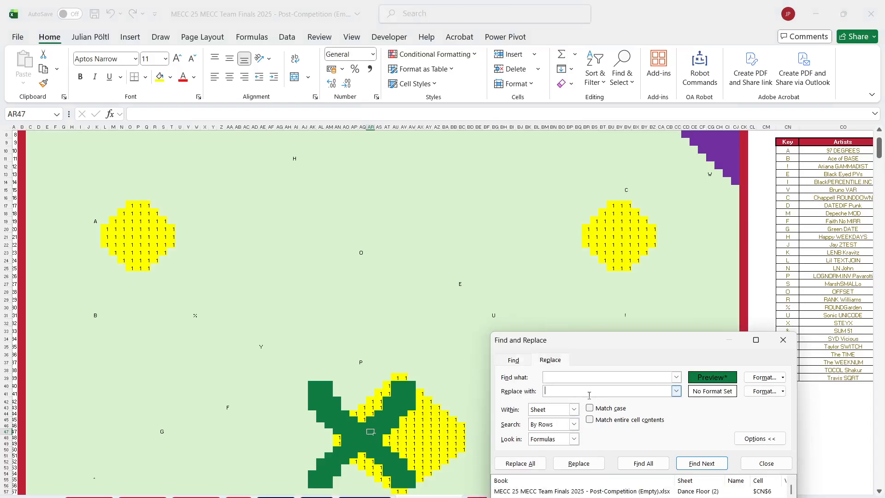
{"action": "left_click", "coordinate": [534, 467]}
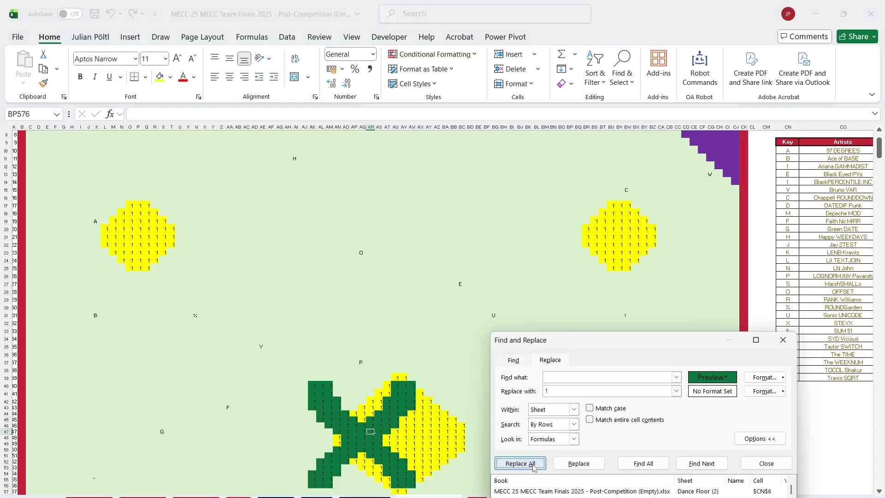
{"action": "key", "text": "Escape"}
{"action": "key", "text": "Escape"}
Step: Examine the dance area to check that the yellow and green spotlights are filled with 1
{"action": "scroll", "coordinate": [501, 424], "scroll_direction": "left", "scroll_amount": 15}
{"action": "scroll", "coordinate": [501, 423], "scroll_direction": "up", "scroll_amount": 20}
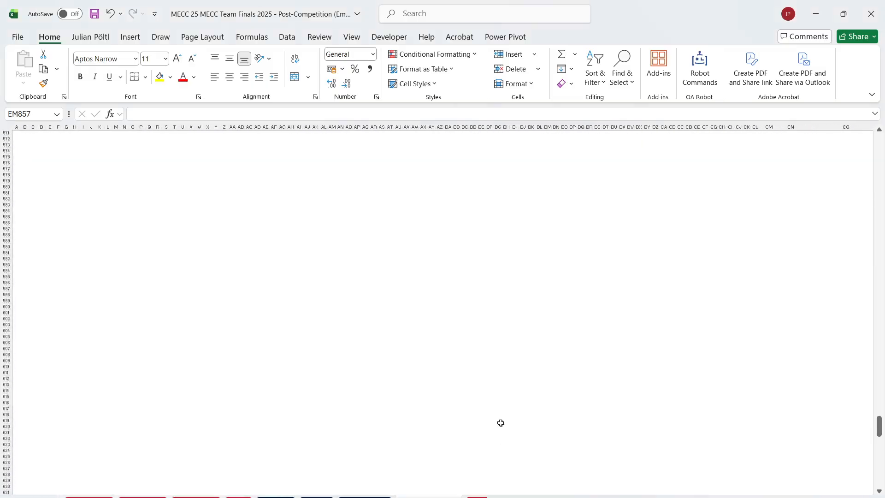
{"action": "key", "text": "ctrl+Home"}
{"action": "scroll", "coordinate": [500, 423], "scroll_direction": "down", "scroll_amount": 12}
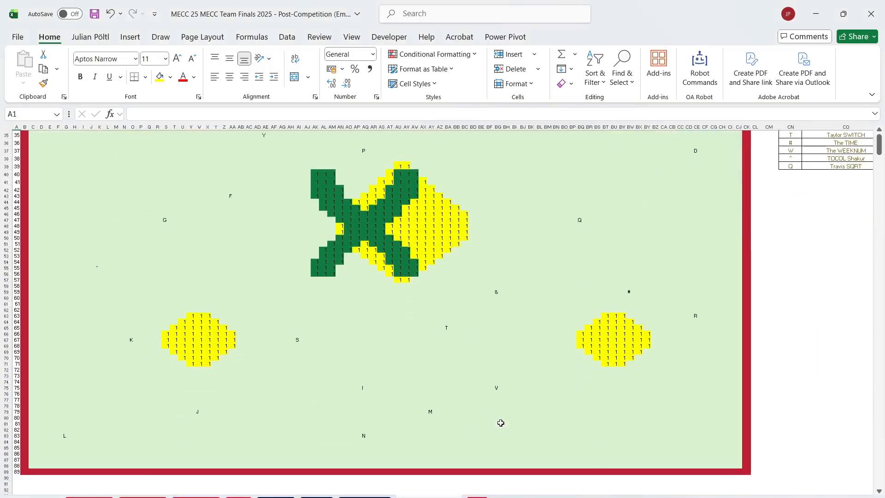
{"action": "scroll", "coordinate": [501, 423], "scroll_direction": "up", "scroll_amount": 12}
{"action": "scroll", "coordinate": [450, 405], "scroll_direction": "down", "scroll_amount": 9}
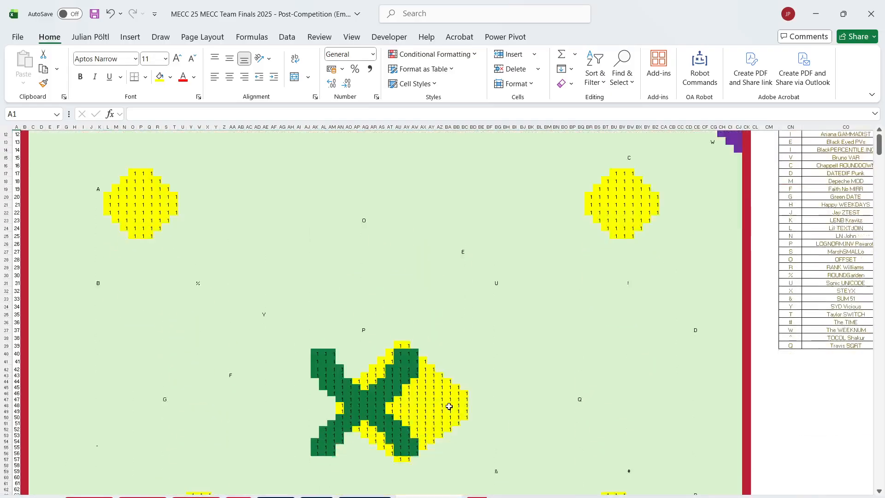
{"action": "scroll", "coordinate": [449, 406], "scroll_direction": "up", "scroll_amount": 5}
{"action": "scroll", "coordinate": [449, 406], "scroll_direction": "right", "scroll_amount": 3}
{"action": "scroll", "coordinate": [449, 406], "scroll_direction": "right", "scroll_amount": 8}
{"action": "scroll", "coordinate": [450, 407], "scroll_direction": "left", "scroll_amount": 11}
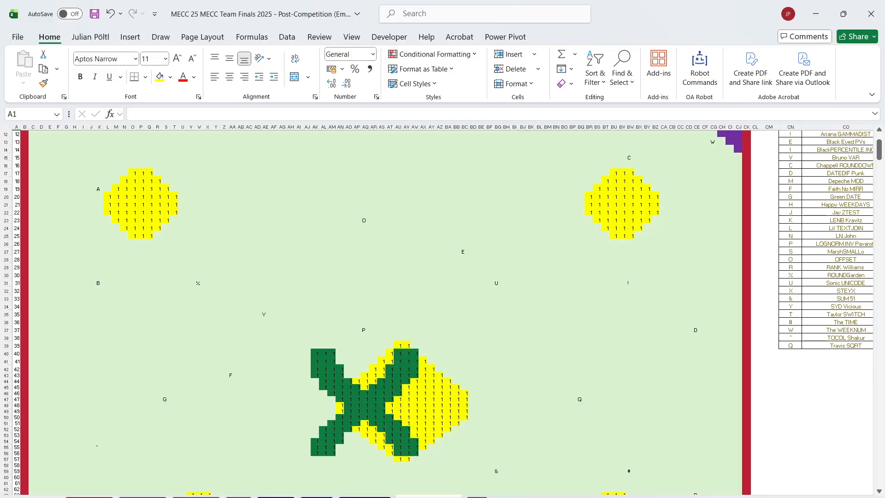
Step: Reread the Level 6 rules and Example6, and compare the original dance floor with the marked copy
{"action": "left_click", "coordinate": [317, 497]}
{"action": "left_click", "coordinate": [275, 497]}
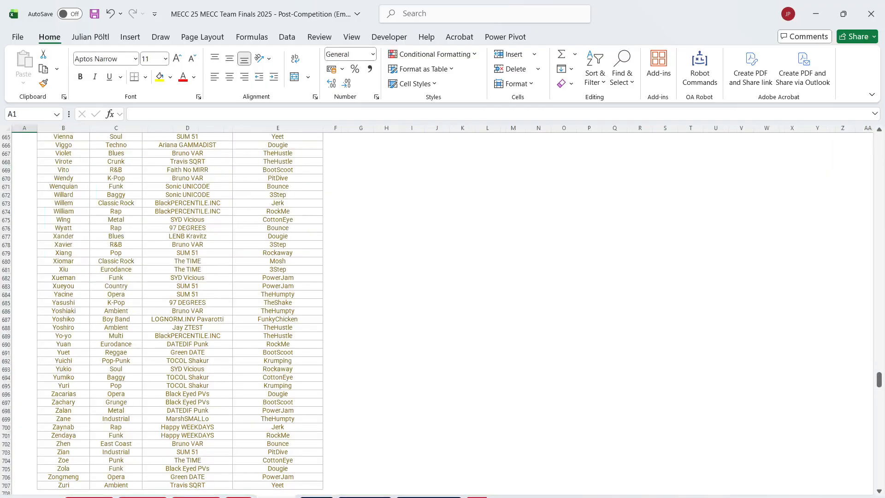
{"action": "left_click", "coordinate": [239, 497]}
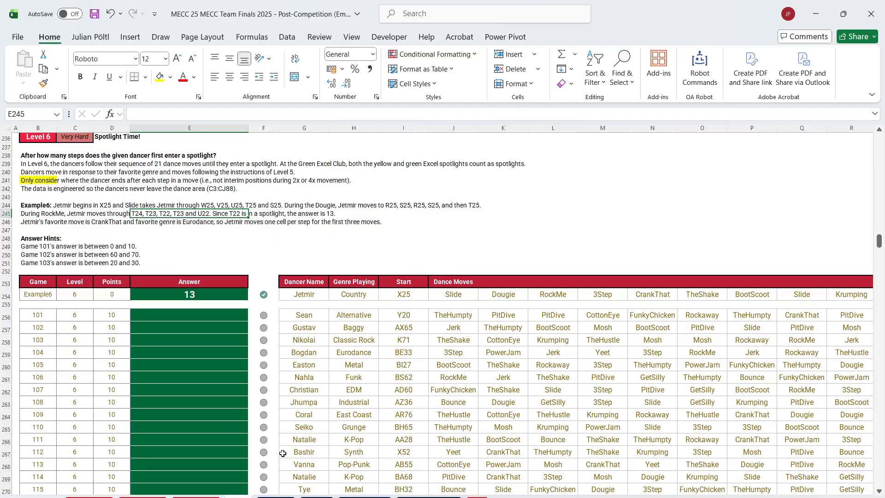
{"action": "key", "text": "ctrl+Page_Down"}
{"action": "key", "text": "ctrl+Page_Down"}
{"action": "key", "text": "ctrl+Page_Down"}
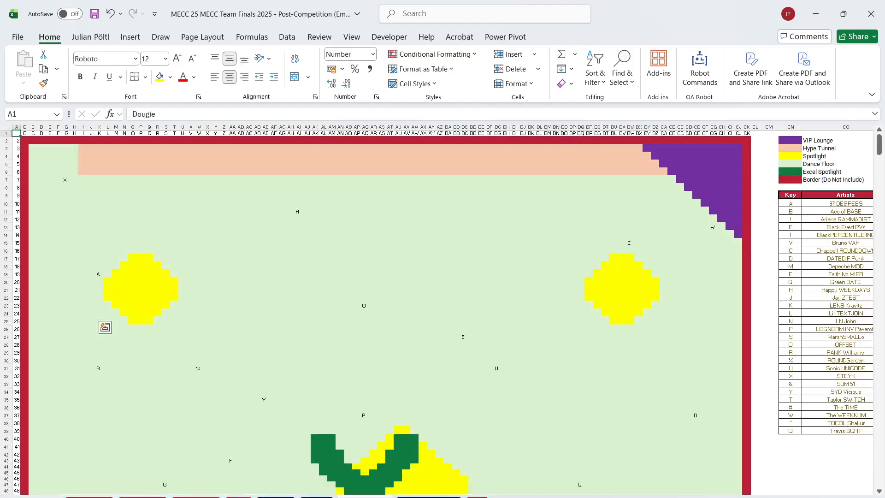
{"action": "scroll", "coordinate": [382, 314], "scroll_direction": "down", "scroll_amount": 4}
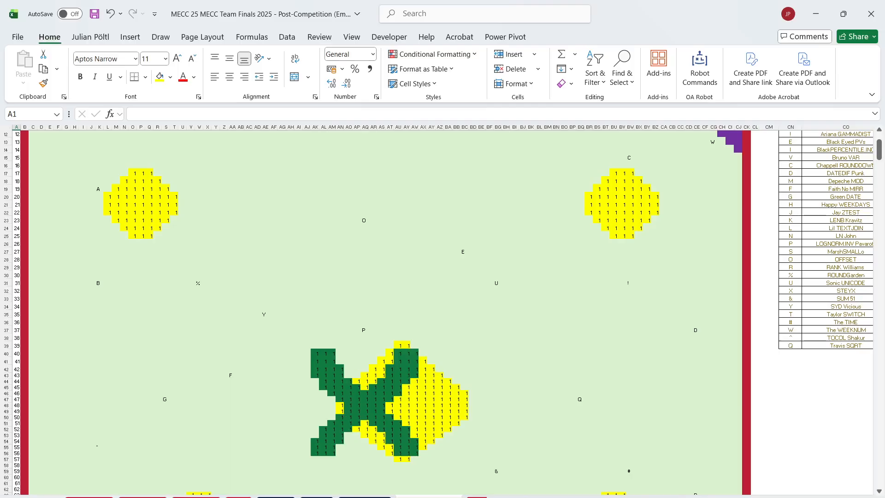
Step: On the Level 6 working sheet, stack the arrow moves in G4:AA8 into one column from G10 using TOCOL
{"action": "key", "text": "ctrl+Page_Up"}
{"action": "key", "text": "ctrl+Page_Up"}
{"action": "key", "text": "ctrl+Page_Up"}
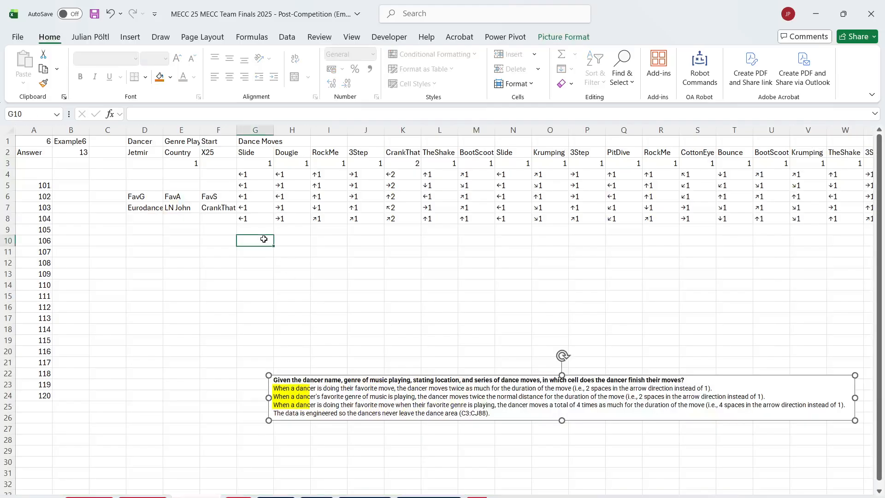
{"action": "left_click", "coordinate": [263, 239]}
{"action": "type", "text": "="}
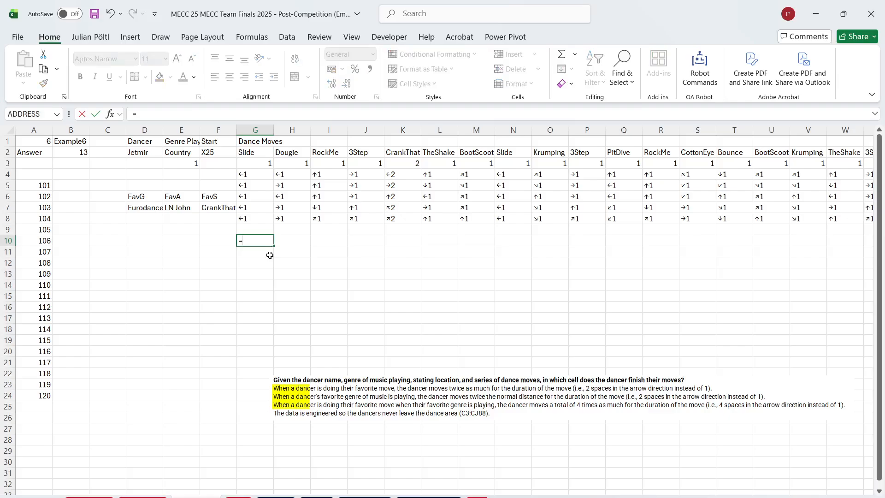
{"action": "type", "text": "to"}
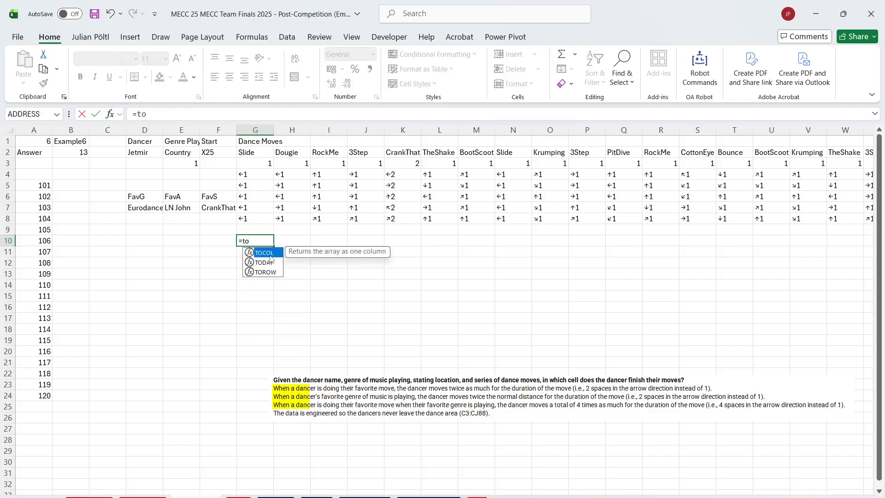
{"action": "key", "text": "Tab"}
{"action": "left_click_drag", "start_coordinate": [257, 174], "coordinate": [862, 175]}
{"action": "key", "text": "ctrl+shift+Down"}
{"action": "key", "text": "Return"}
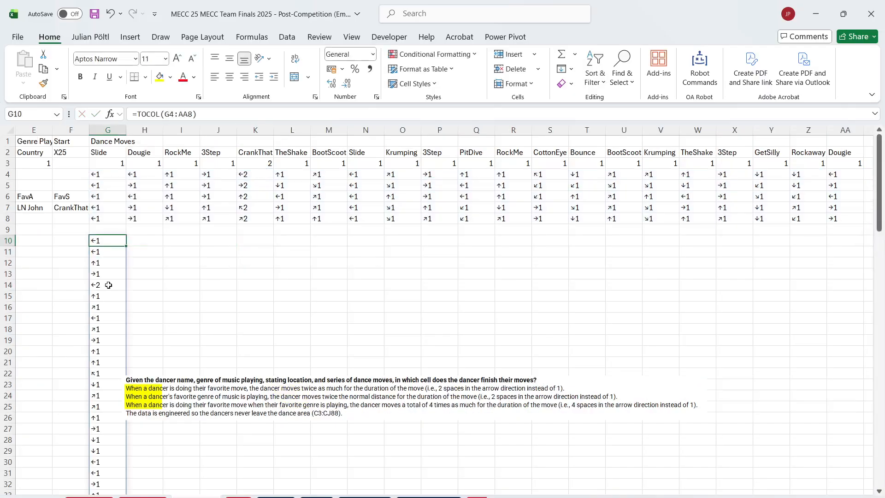
Step: Reference the dancer's start cell F2 in H9
{"action": "scroll", "coordinate": [109, 285], "scroll_direction": "left", "scroll_amount": 2}
{"action": "left_click", "coordinate": [287, 232]}
{"action": "type", "text": "="}
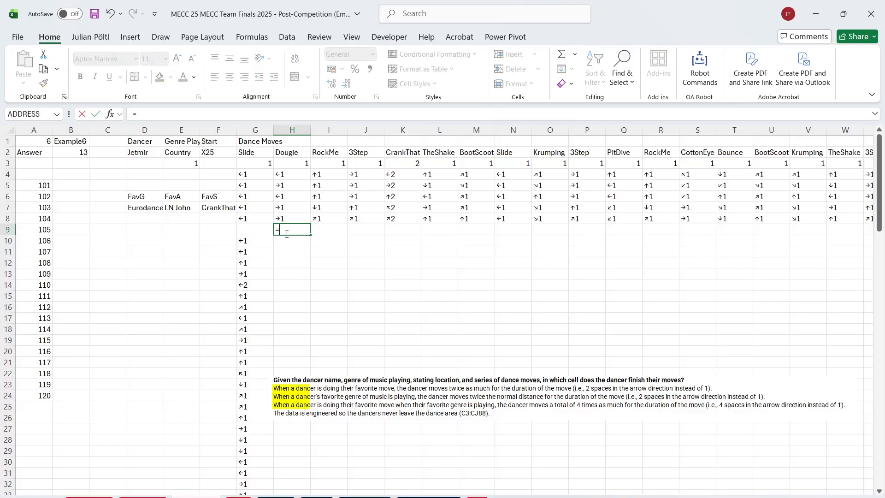
{"action": "left_click", "coordinate": [212, 153]}
{"action": "key", "text": "Return"}
Step: Enter =E_CellRefbasedonReferenceandArrowArray(H9;G10#) in H10 and inspect its arguments
{"action": "type", "text": "=cellr"}
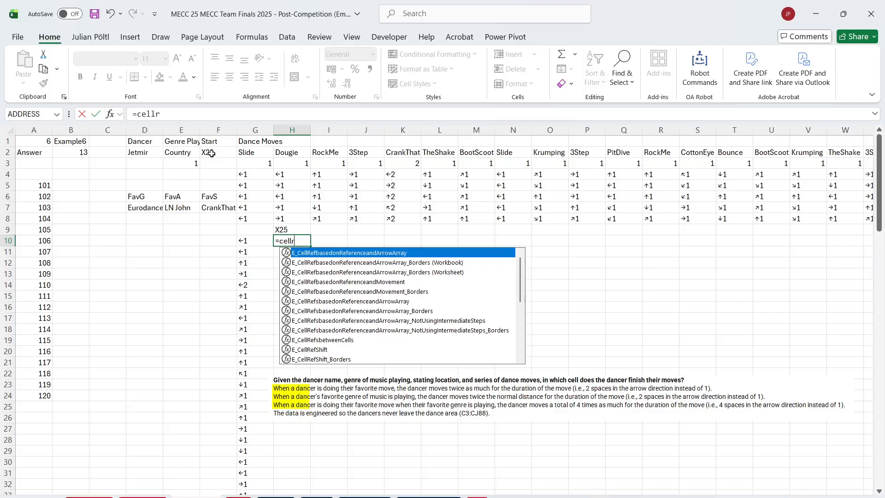
{"action": "key", "text": "Tab"}
{"action": "key", "text": "Left"}
{"action": "key", "text": "Up"}
{"action": "key", "text": "Right"}
{"action": "type", "text": ";"}
{"action": "key", "text": "Left"}
{"action": "key", "text": "ctrl+shift+Down"}
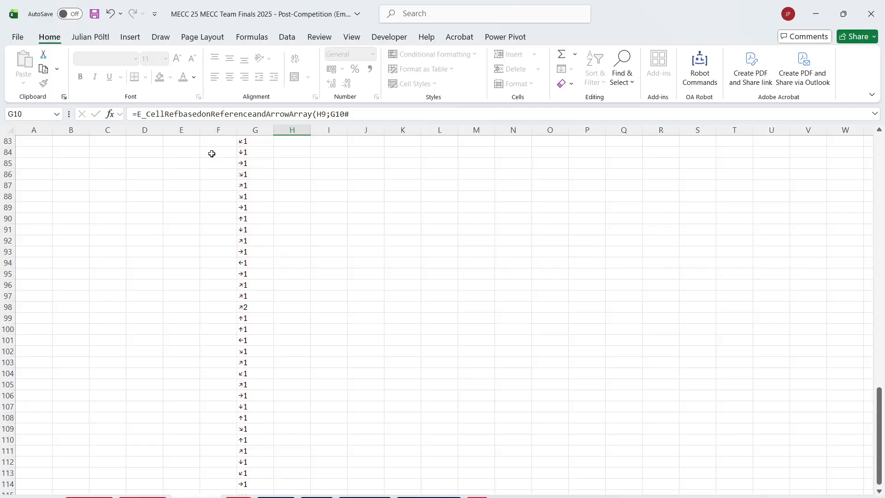
{"action": "key", "text": "ctrl+Return"}
{"action": "scroll", "coordinate": [212, 154], "scroll_direction": "up", "scroll_amount": 1}
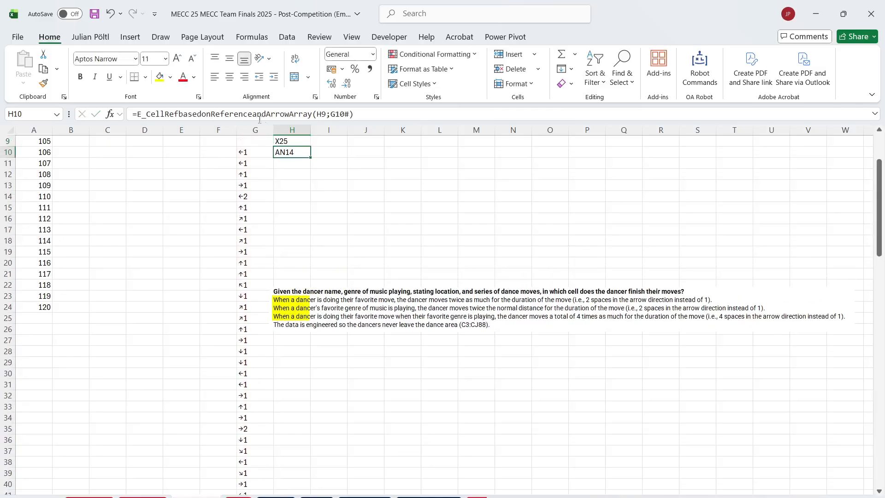
{"action": "left_click", "coordinate": [320, 114]}
{"action": "left_click", "coordinate": [350, 114]}
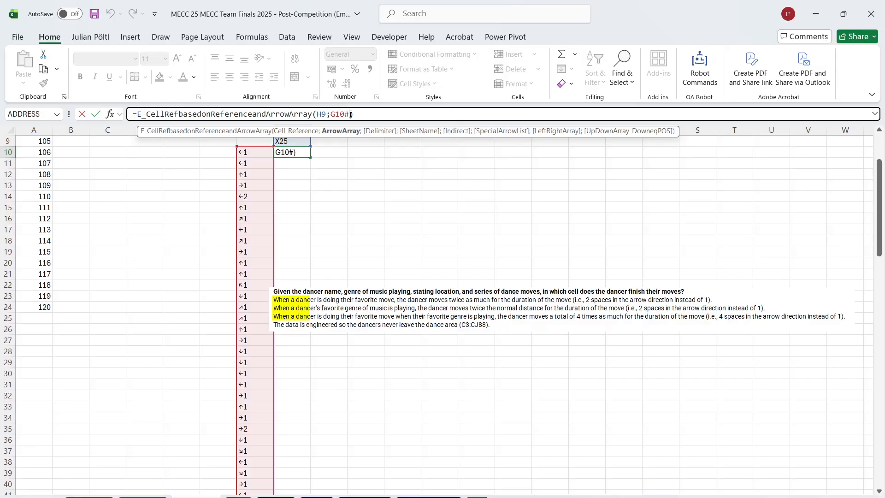
{"action": "key", "text": "Escape"}
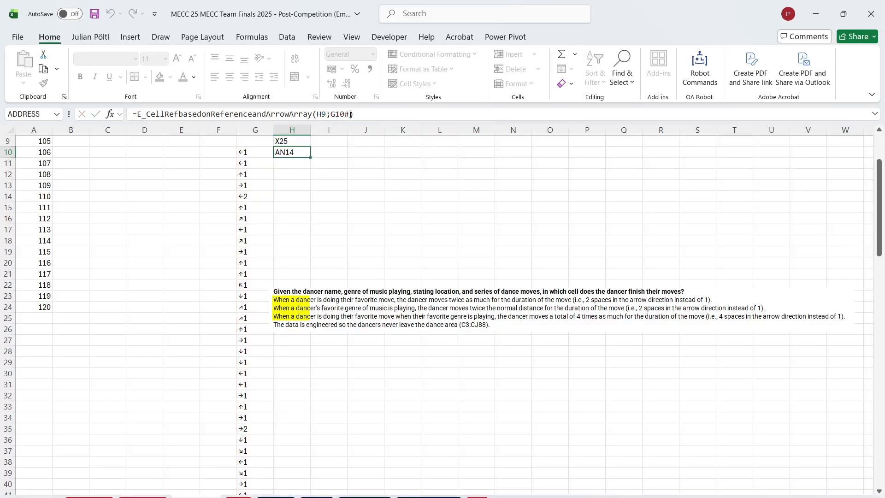
Step: Try the H10 formula with only G10 as the move, filled down beside the move list, and clear the results
{"action": "left_click", "coordinate": [351, 115]}
{"action": "key", "text": "BackSpace"}
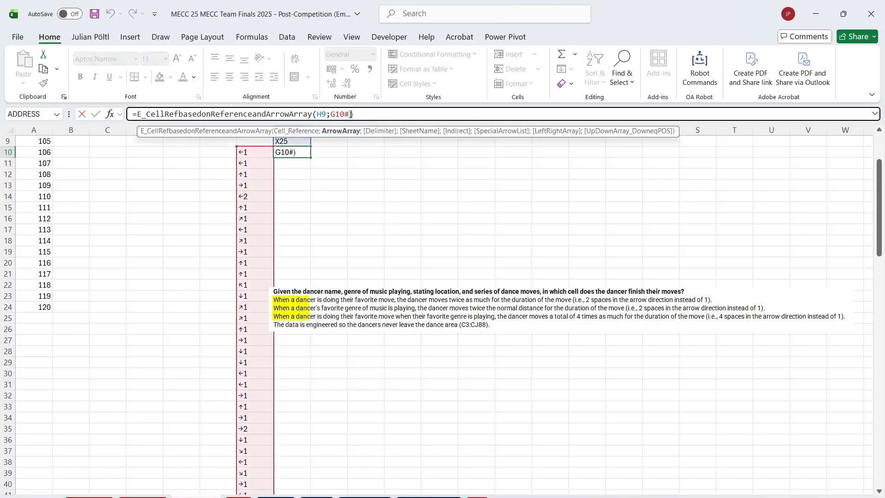
{"action": "key", "text": "Return"}
{"action": "key", "text": "Up"}
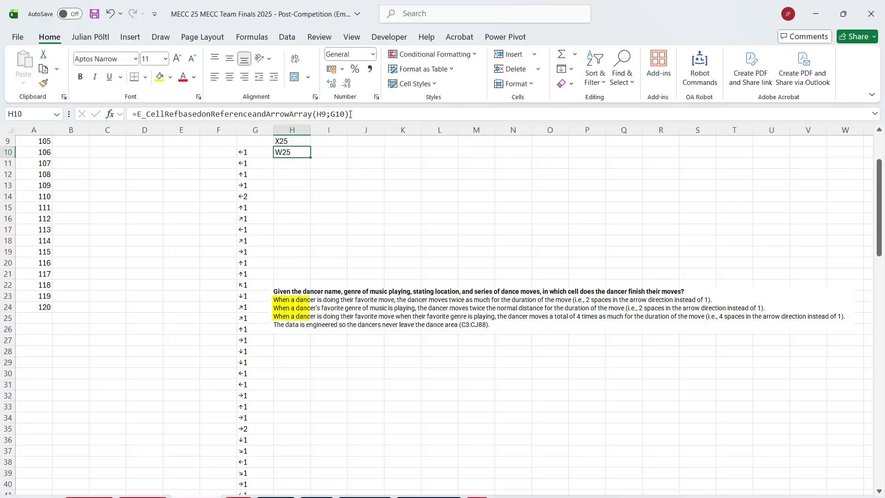
{"action": "double_click", "coordinate": [312, 157]}
{"action": "scroll", "coordinate": [310, 293], "scroll_direction": "down", "scroll_amount": 8}
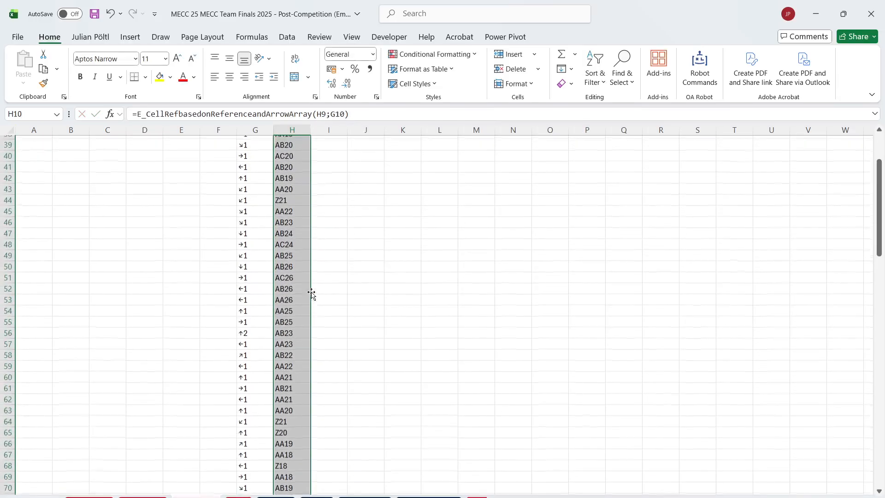
{"action": "scroll", "coordinate": [312, 294], "scroll_direction": "up", "scroll_amount": 9}
{"action": "scroll", "coordinate": [311, 294], "scroll_direction": "up", "scroll_amount": 1}
{"action": "key", "text": "Delete"}
Step: Build a SCAN formula in H10 starting from H9 over G10:G114, with LAMBDA(A;B) calling E_CellRefbasedonReferenceandArrowArray
{"action": "type", "text": "=s"}
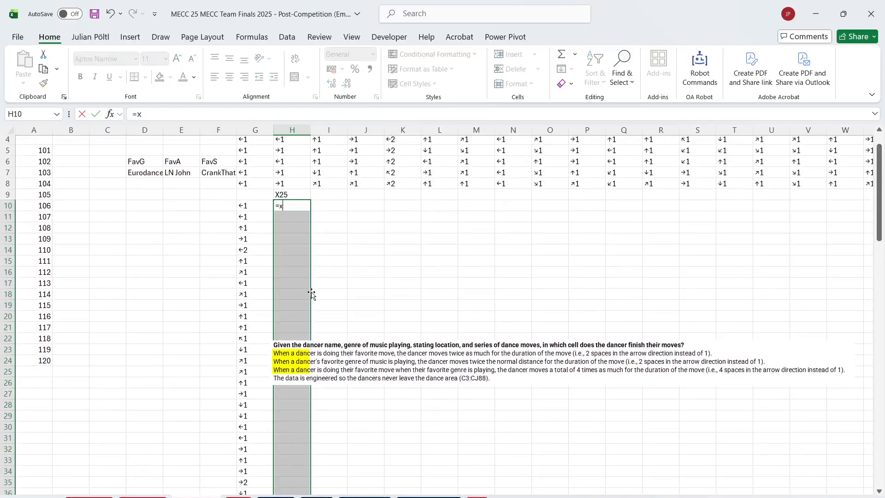
{"action": "key", "text": "Tab"}
{"action": "key", "text": "Up"}
{"action": "type", "text": ";"}
{"action": "key", "text": "Left"}
{"action": "key", "text": "ctrl+shift+Down"}
{"action": "type", "text": ";la"}
{"action": "key", "text": "Tab"}
{"action": "type", "text": "A"}
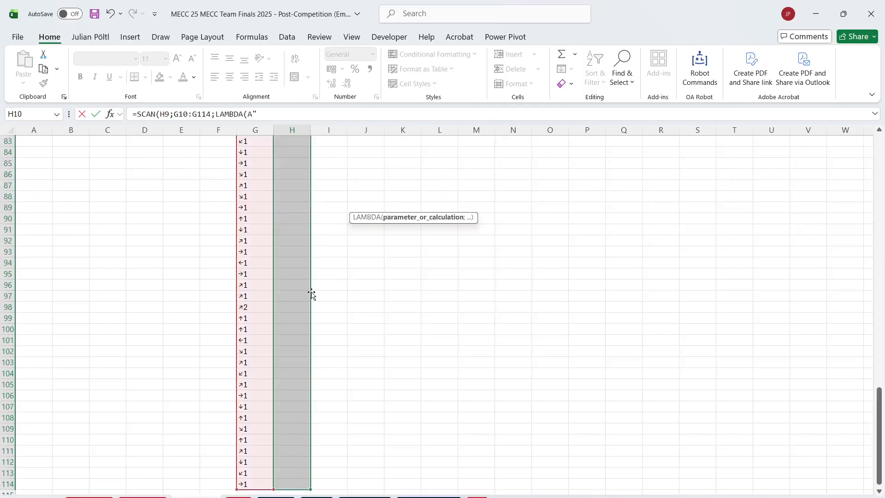
{"action": "type", "text": ";B;cel"}
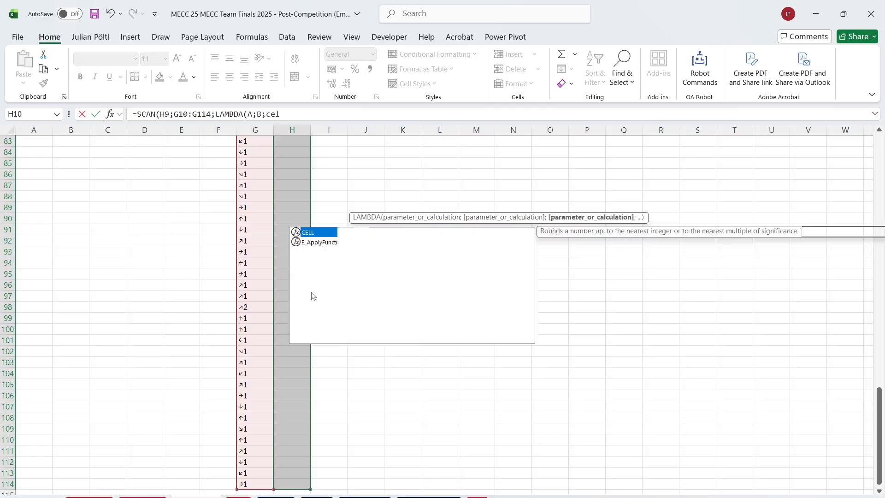
{"action": "key", "text": "Down"}
{"action": "key", "text": "Down"}
{"action": "key", "text": "Down"}
{"action": "key", "text": "Down"}
{"action": "key", "text": "Down"}
{"action": "key", "text": "Down"}
{"action": "key", "text": "Tab"}
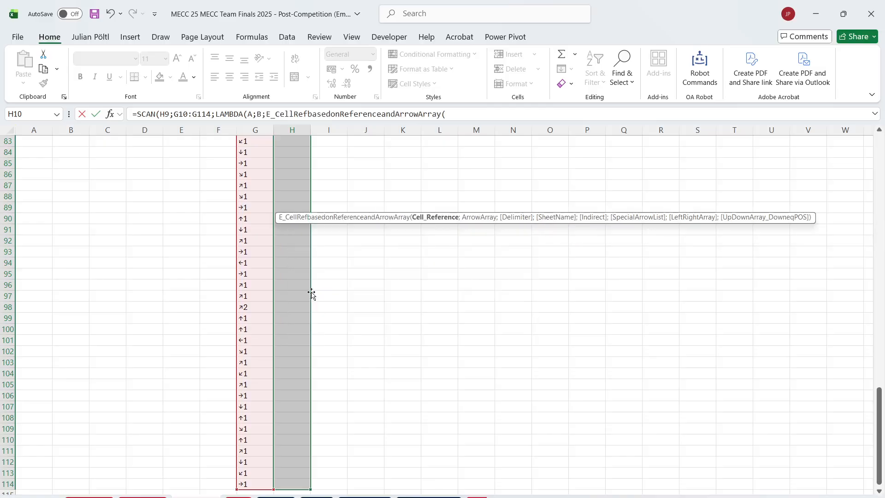
Step: Complete H10 as =SCAN(H9;G10:G114;LAMBDA(A;B;E_CellRefbasedonReferenceandArrowArray(A;B))) and move the rules picture clear of column H
{"action": "type", "text": "A"}
{"action": "type", "text": ";B))"}
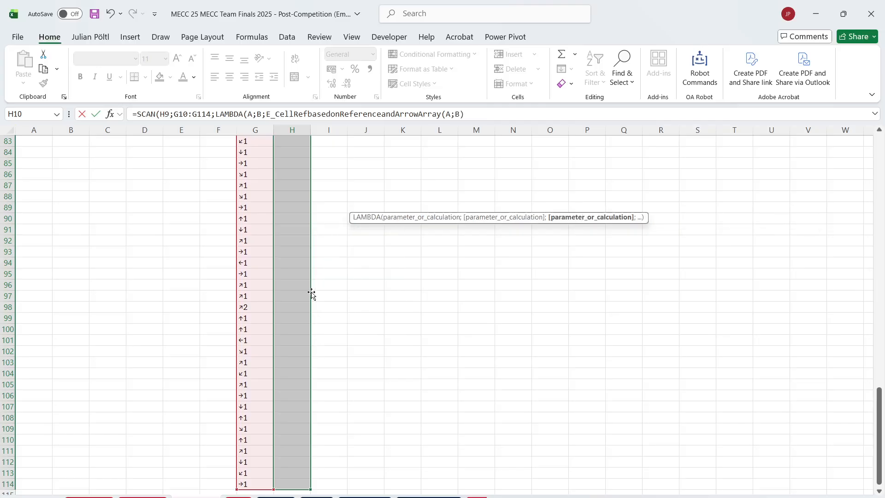
{"action": "key", "text": "ctrl+Return"}
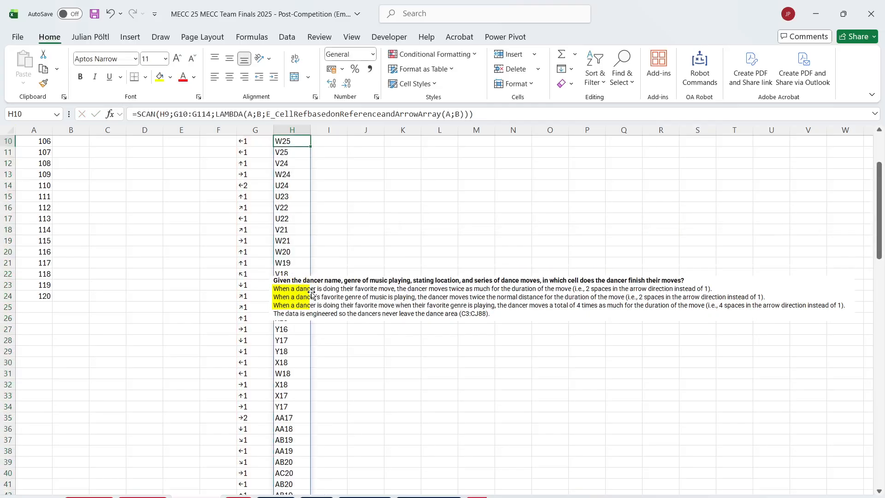
{"action": "key", "text": "Up"}
{"action": "left_click_drag", "start_coordinate": [311, 292], "coordinate": [435, 375]}
{"action": "scroll", "coordinate": [377, 194], "scroll_direction": "up", "scroll_amount": 2}
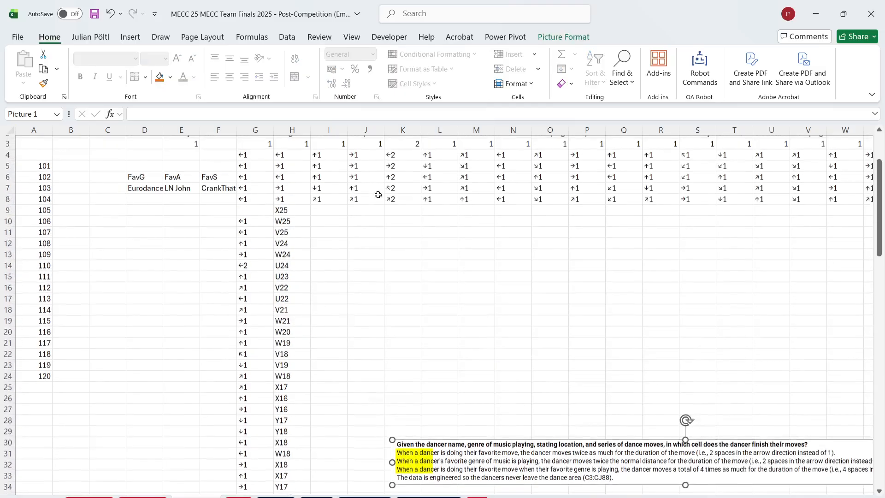
Step: Enter =L_Indirect_Easy(H10#;"Dance Floor (2)") in I10 to look up the floor value of every position in column H
{"action": "left_click", "coordinate": [332, 222]}
{"action": "type", "text": "=ind"}
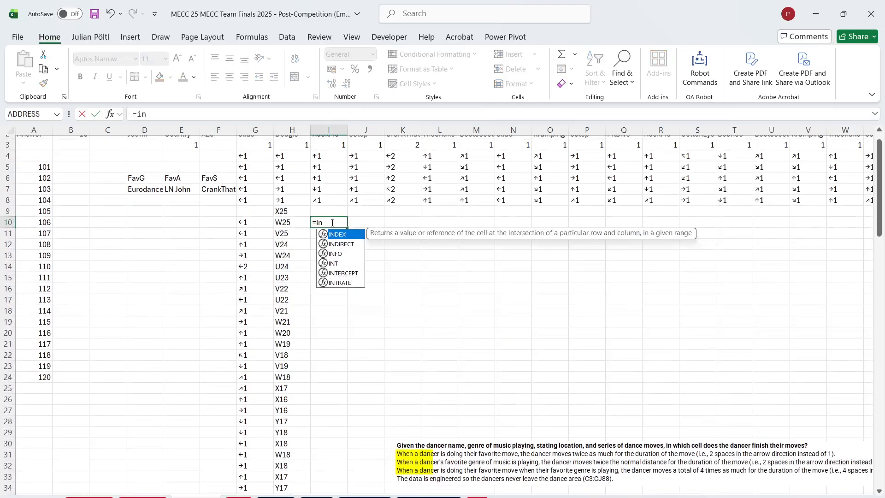
{"action": "key", "text": "Down"}
{"action": "key", "text": "Down"}
{"action": "key", "text": "Down"}
{"action": "key", "text": "Down"}
{"action": "key", "text": "Down"}
{"action": "key", "text": "Down"}
{"action": "key", "text": "Down"}
{"action": "key", "text": "Down"}
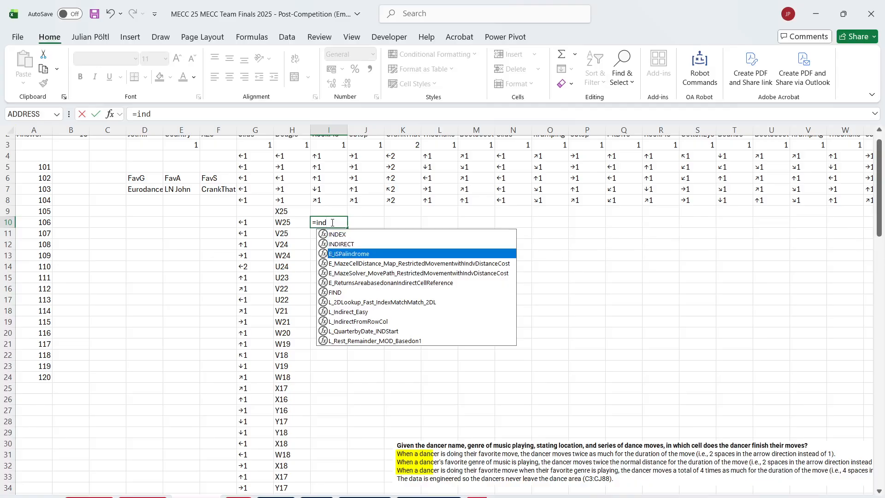
{"action": "key", "text": "Tab"}
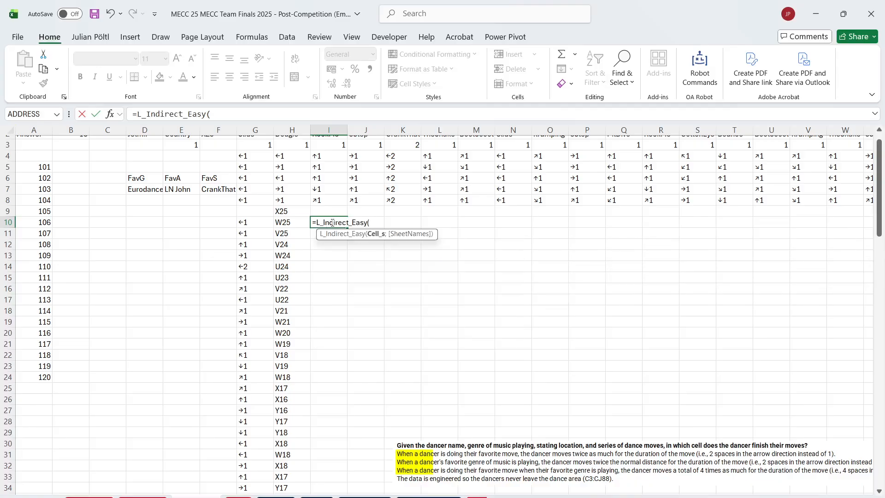
{"action": "key", "text": "Left"}
{"action": "key", "text": "ctrl+shift+Down"}
{"action": "type", "text": ";"}
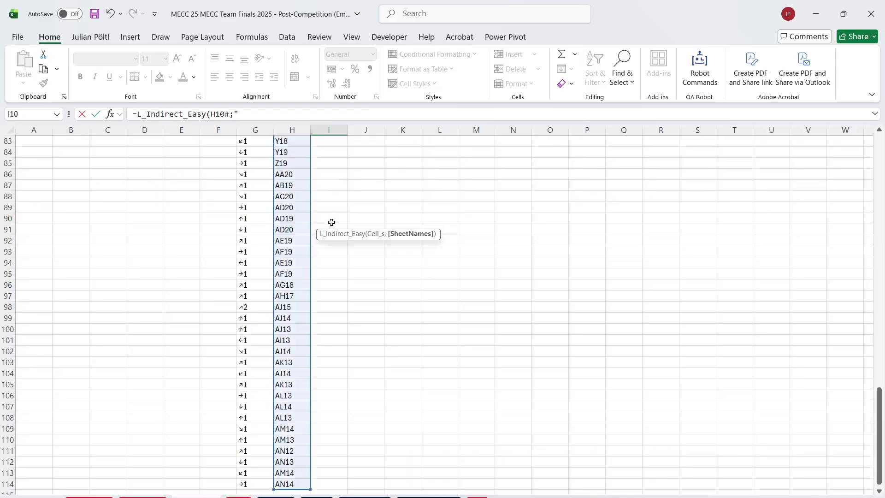
{"action": "type", "text": "\"Dance Floor (2)\""}
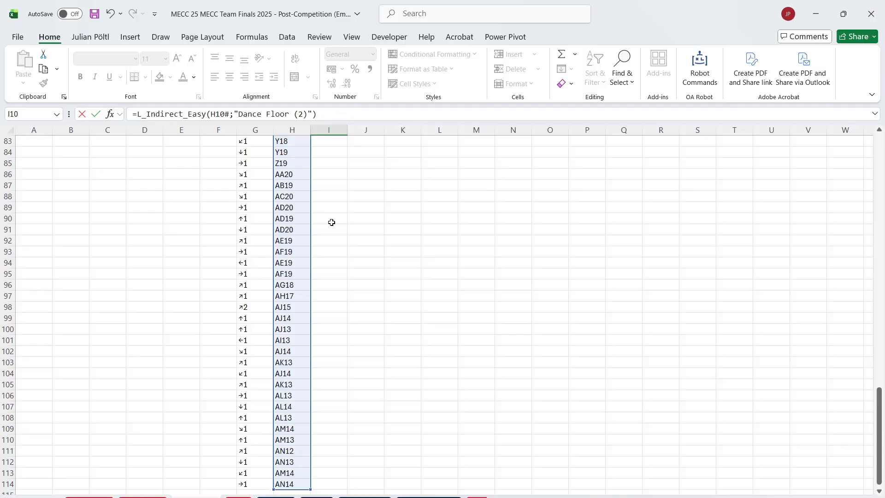
{"action": "key", "text": "Return"}
{"action": "key", "text": "Up"}
{"action": "key", "text": "Up"}
{"action": "key", "text": "Down"}
{"action": "key", "text": "ctrl+Down"}
{"action": "key", "text": "ctrl+Up"}
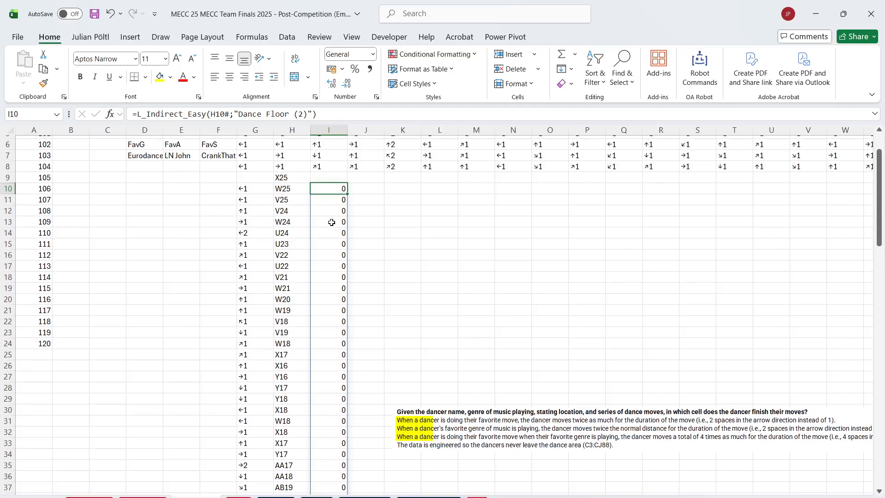
Step: Examine the spotlight markers on the marked dance floor sheet and the moves table, and review the lookup formula in I10
{"action": "left_click", "coordinate": [325, 110]}
{"action": "key", "text": "Escape"}
{"action": "left_click", "coordinate": [379, 497]}
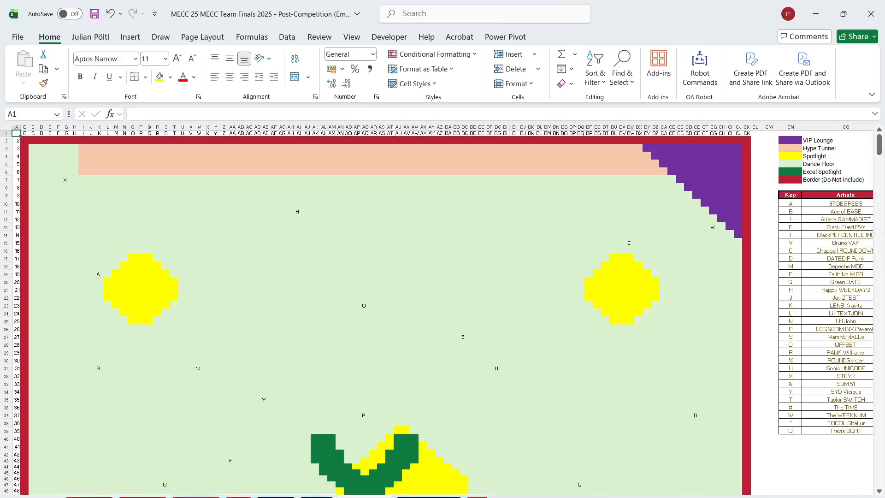
{"action": "scroll", "coordinate": [383, 313], "scroll_direction": "down", "scroll_amount": 3}
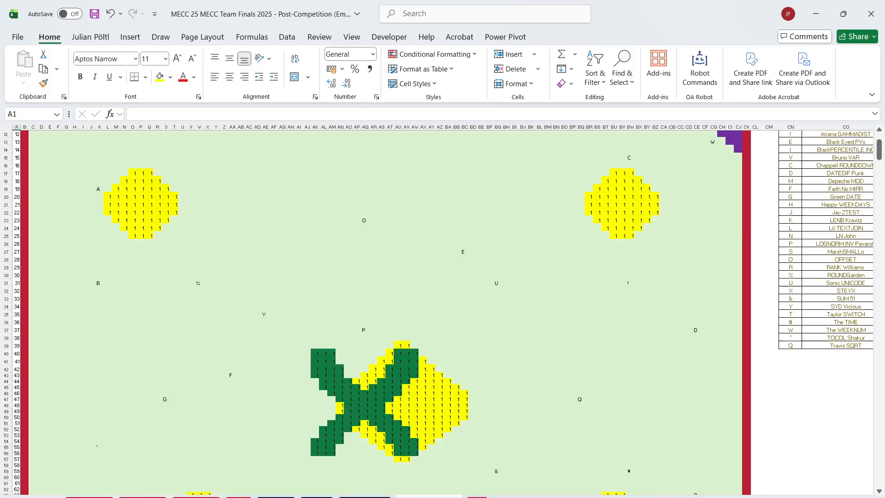
{"action": "scroll", "coordinate": [352, 492], "scroll_direction": "up", "scroll_amount": 4}
{"action": "left_click", "coordinate": [317, 497]}
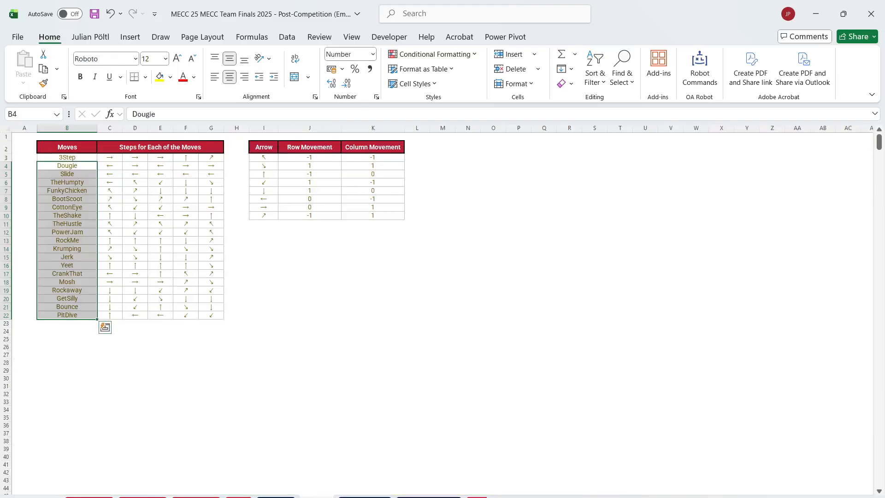
{"action": "left_click", "coordinate": [196, 496]}
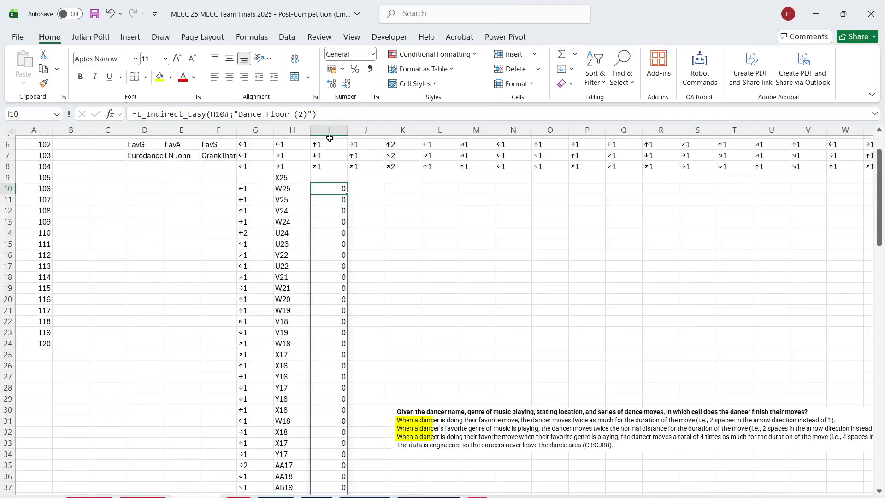
{"action": "left_click", "coordinate": [343, 115]}
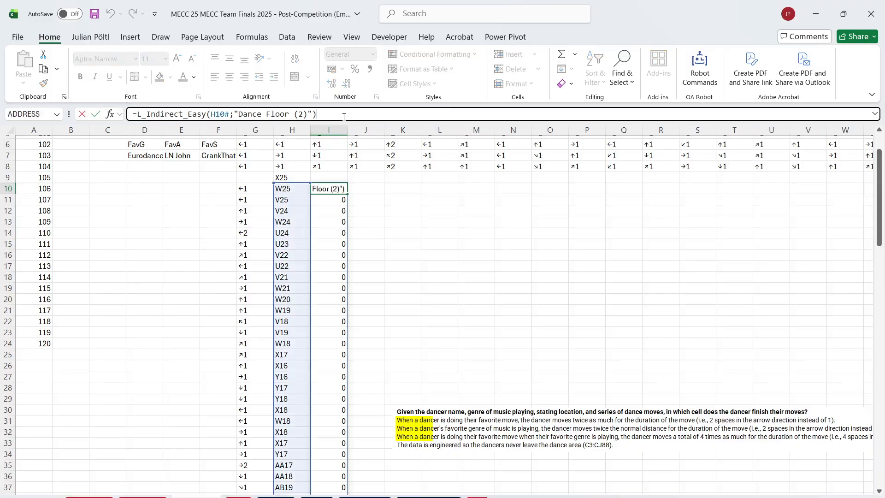
{"action": "scroll", "coordinate": [383, 279], "scroll_direction": "up", "scroll_amount": 2}
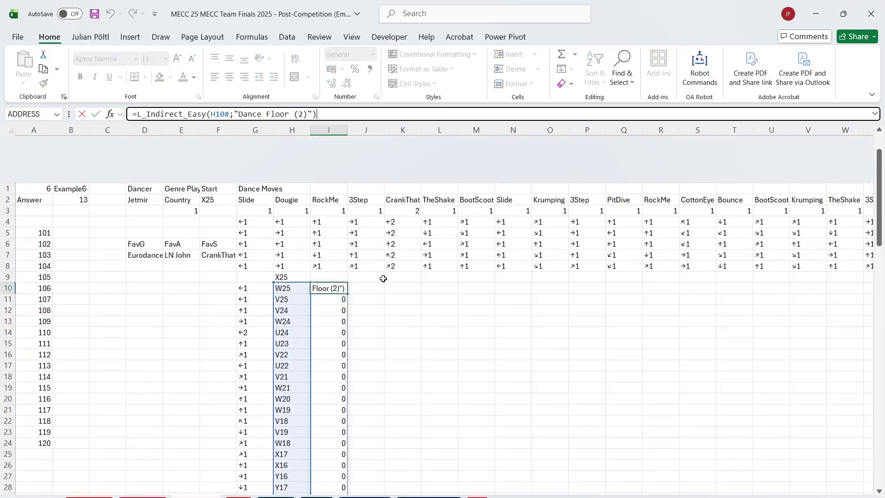
Step: Capture a screenshot of the Example6 explanation text in the Level 6 section of the case sheet
{"action": "left_click", "coordinate": [238, 497]}
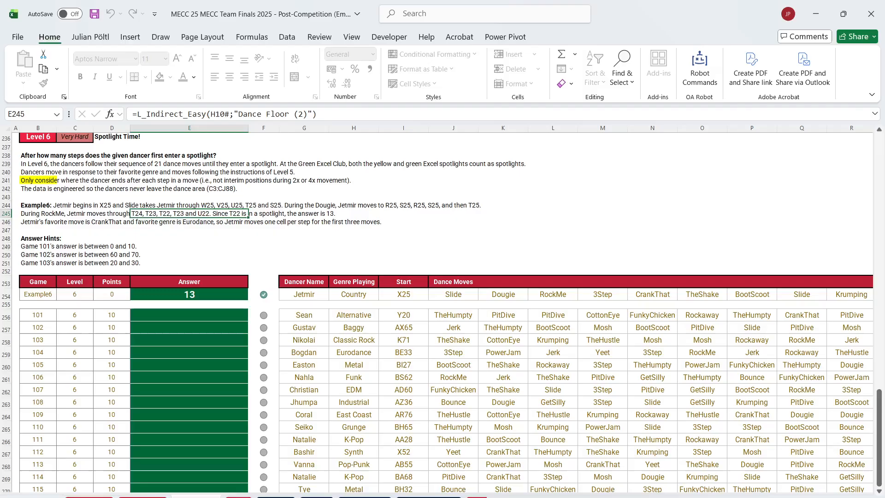
{"action": "left_click", "coordinate": [201, 255]}
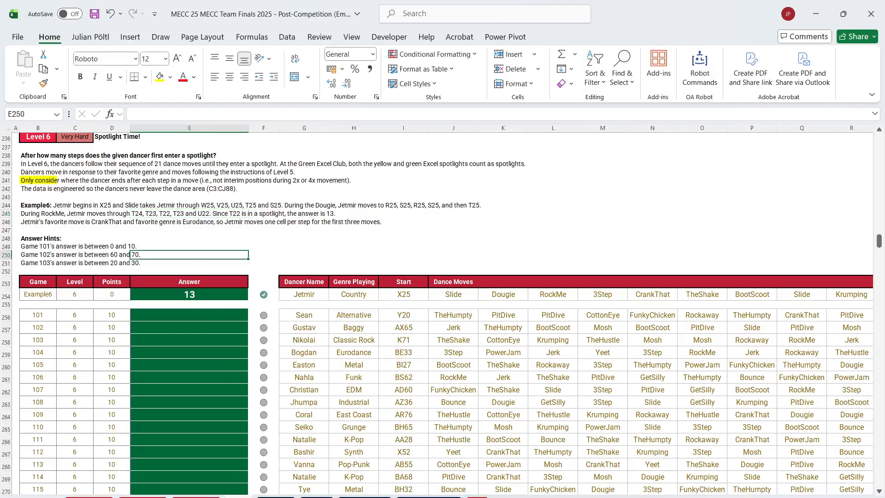
{"action": "left_click", "coordinate": [559, 497]}
{"action": "left_click", "coordinate": [234, 36]}
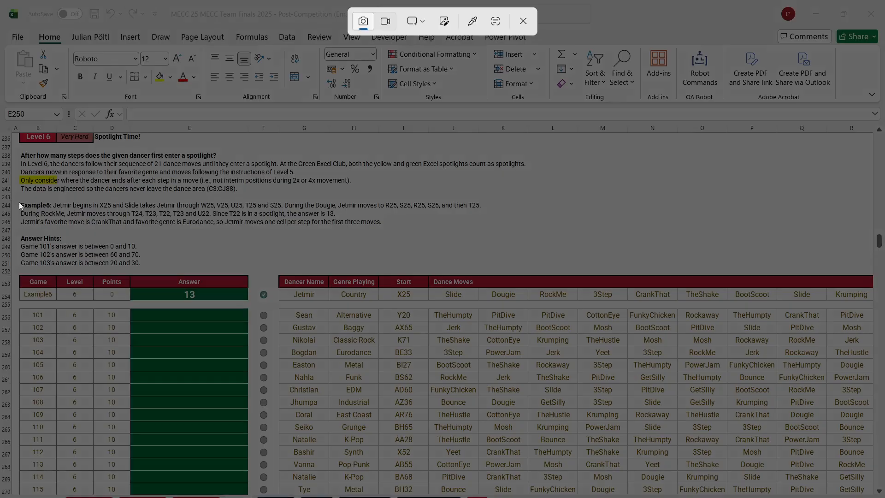
{"action": "left_click_drag", "start_coordinate": [16, 199], "coordinate": [511, 229]}
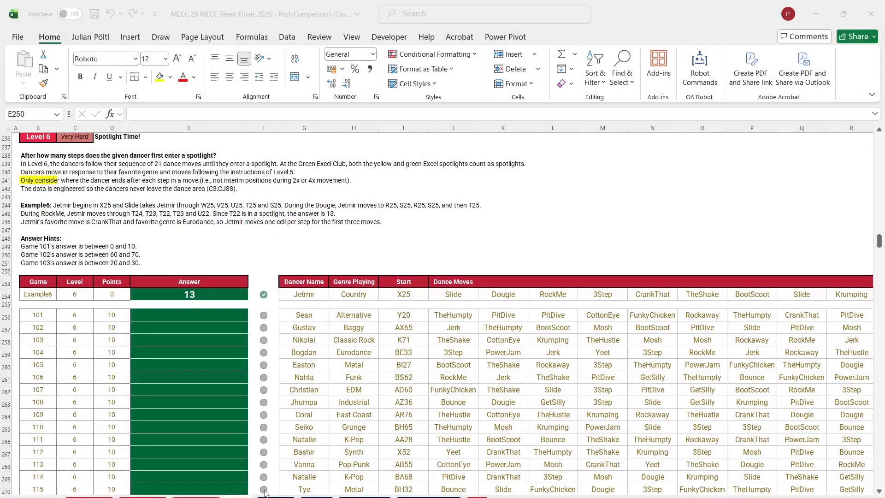
Step: Paste the Example6 screenshot into the calculation sheet and place it around rows 15 to 17 for comparison with column H
{"action": "left_click", "coordinate": [195, 497]}
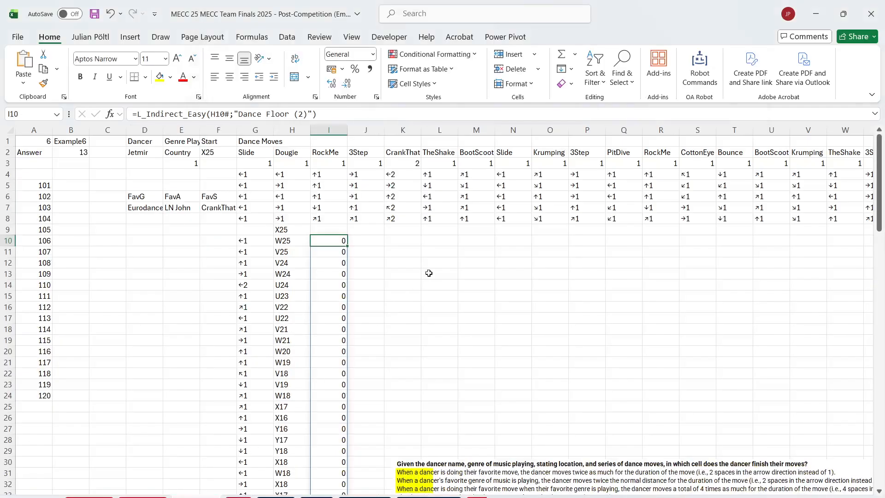
{"action": "left_click", "coordinate": [438, 253]}
{"action": "key", "text": "ctrl+v"}
{"action": "left_click_drag", "start_coordinate": [475, 268], "coordinate": [273, 313]}
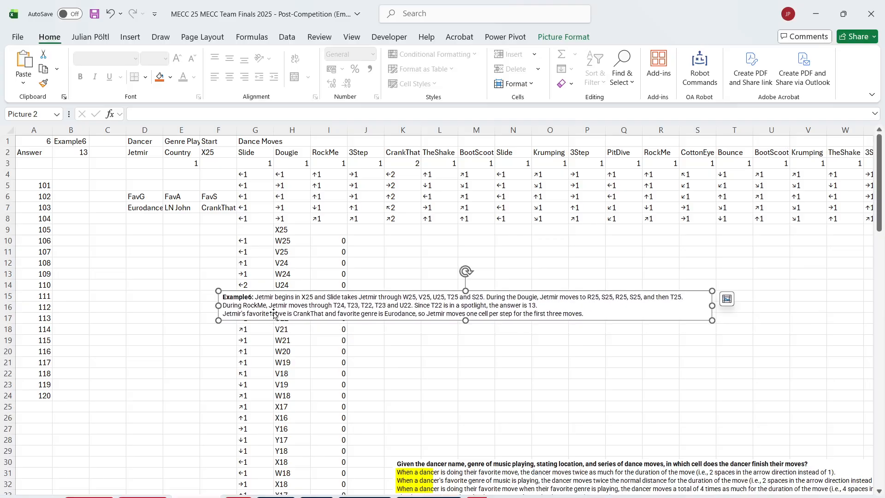
{"action": "left_click", "coordinate": [291, 263]}
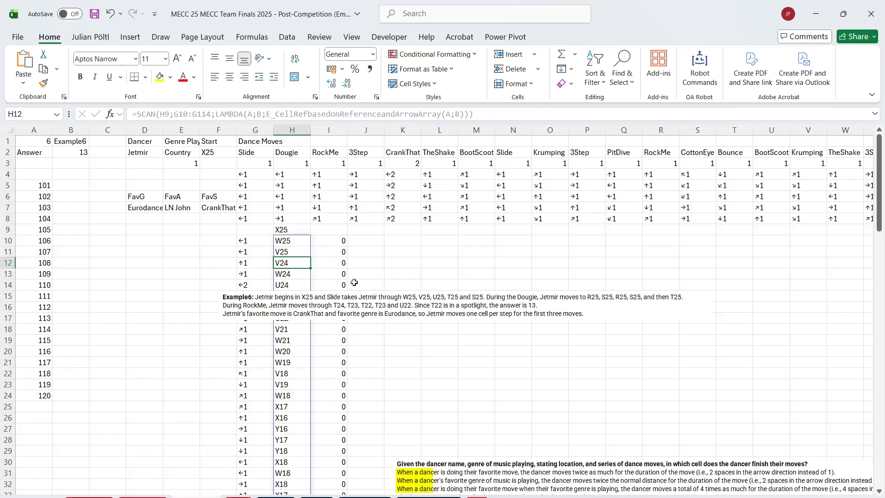
Step: Change the G10 formula to =TOCOL(G4:AA8;;1) so the arrows are stacked column by column
{"action": "double_click", "coordinate": [256, 241]}
{"action": "left_click", "coordinate": [194, 114]}
{"action": "type", "text": ";1"}
{"action": "key", "text": "Return"}
{"action": "key", "text": "Up"}
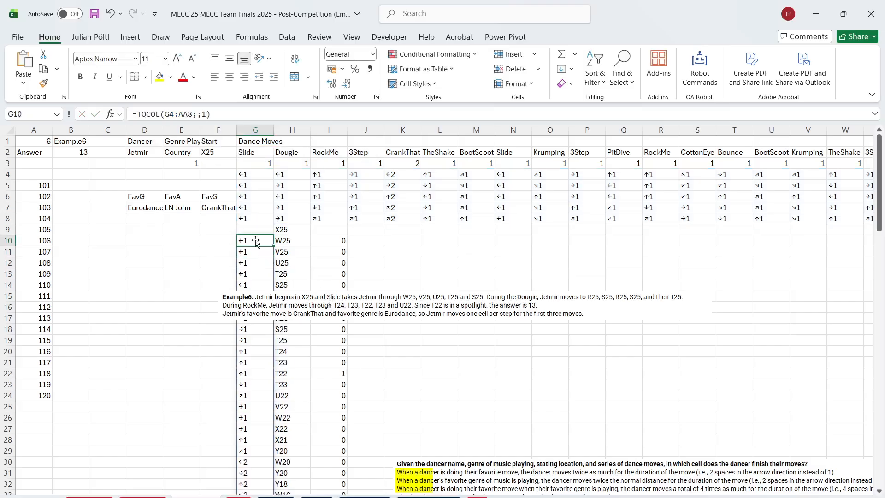
Step: Delete the pasted Example6 picture from the calculation sheet
{"action": "left_click", "coordinate": [210, 115]}
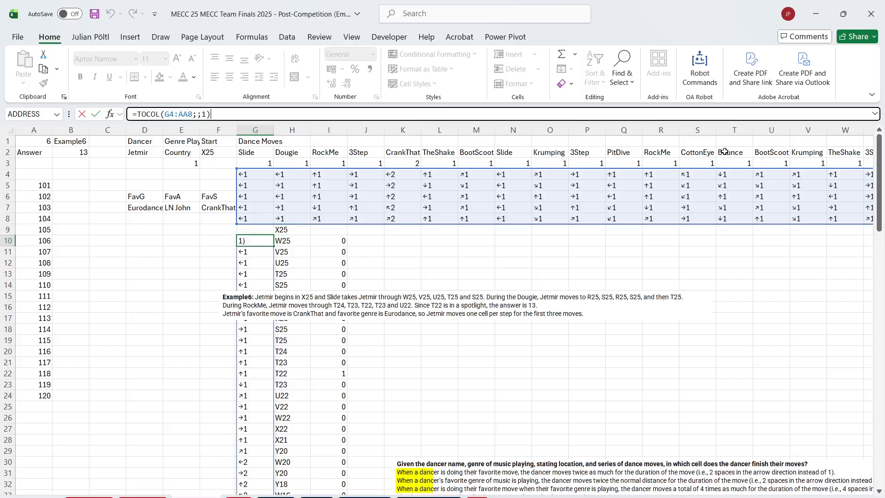
{"action": "left_click", "coordinate": [328, 308]}
{"action": "key", "text": "Delete"}
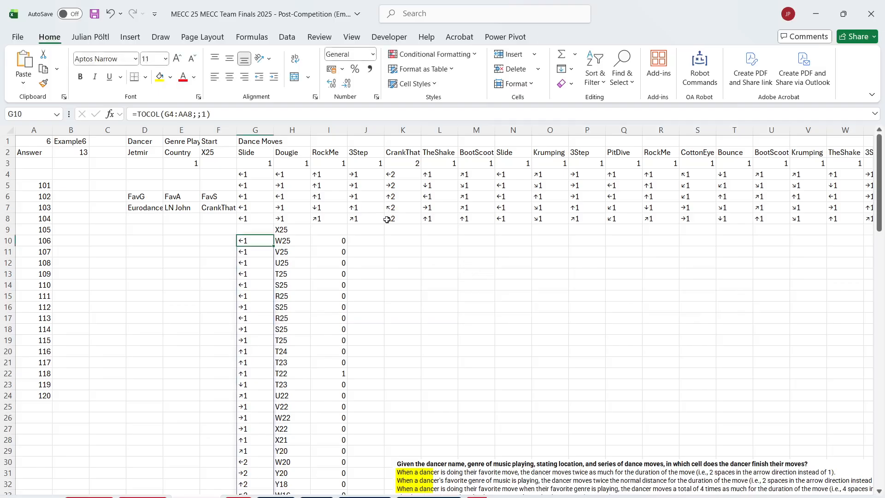
{"action": "left_click", "coordinate": [366, 241]}
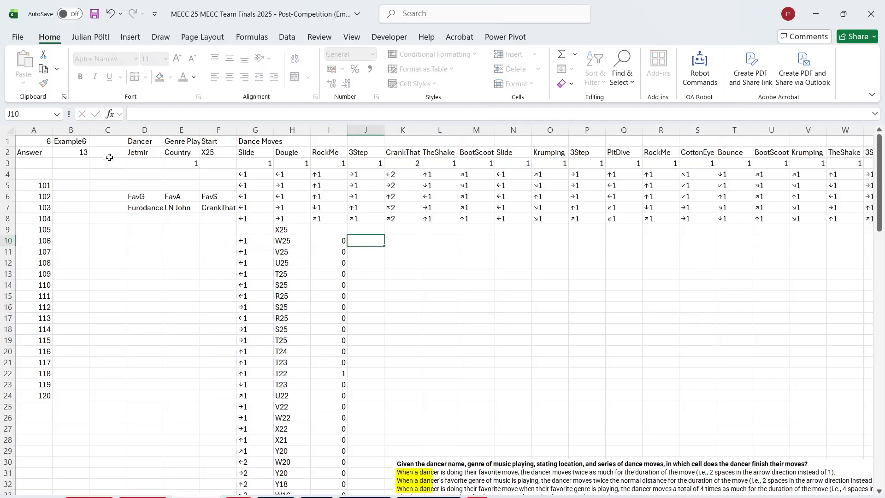
Step: Enter an XMATCH formula in B4 that finds the first 1 in the spotlight values from I10 downward
{"action": "left_click", "coordinate": [75, 174]}
{"action": "type", "text": "=xm"}
{"action": "key", "text": "Tab"}
{"action": "type", "text": "1;"}
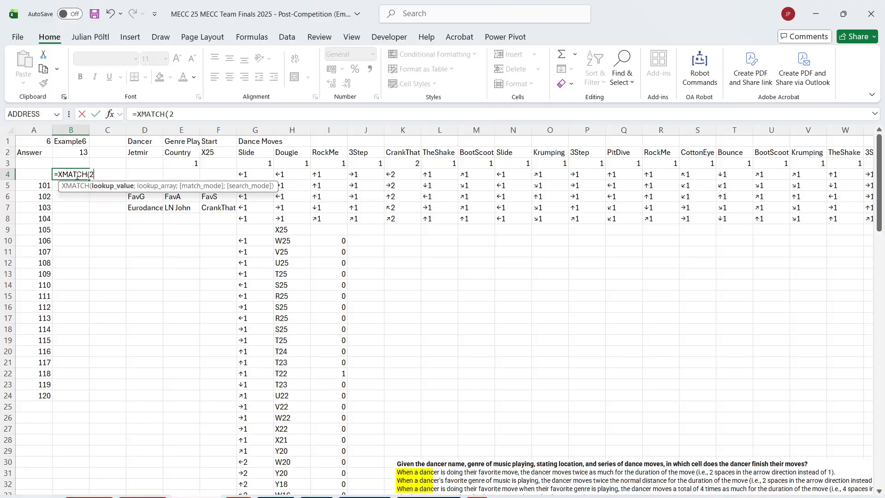
{"action": "left_click", "coordinate": [340, 241]}
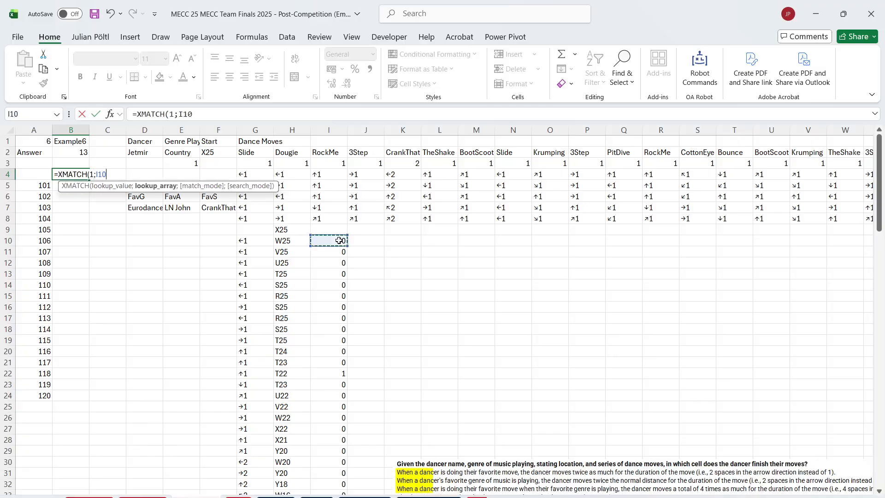
{"action": "key", "text": "ctrl+shift+Down"}
{"action": "key", "text": "Return"}
{"action": "key", "text": "Up"}
{"action": "key", "text": "Up"}
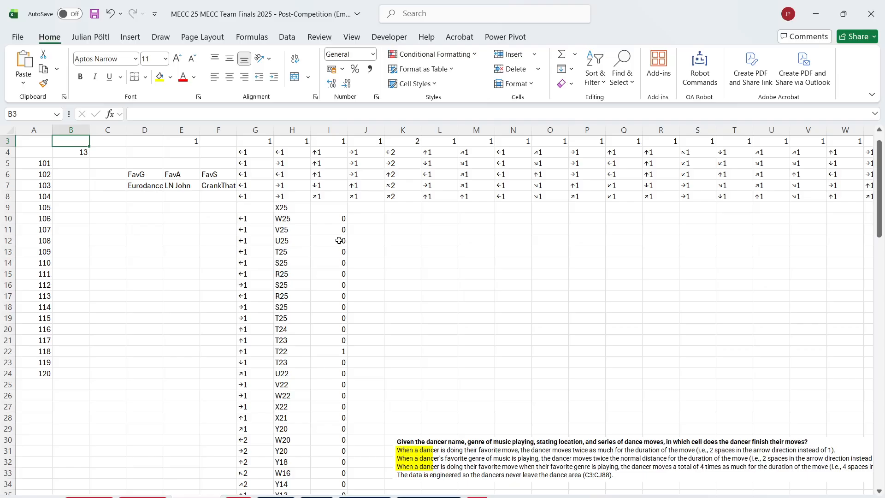
Step: Run the batch calculation macro for games 101 to 120, using column B for the game input and answer cell references
{"action": "key", "text": "ctrl+shift+g"}
{"action": "type", "text": "101"}
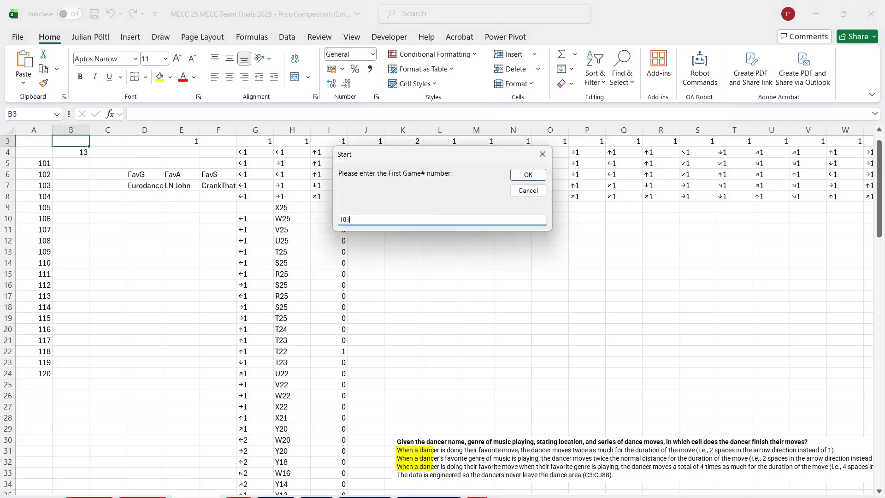
{"action": "key", "text": "Return"}
{"action": "type", "text": "120"}
{"action": "key", "text": "Return"}
{"action": "type", "text": "B"}
{"action": "key", "text": "Return"}
{"action": "type", "text": "B"}
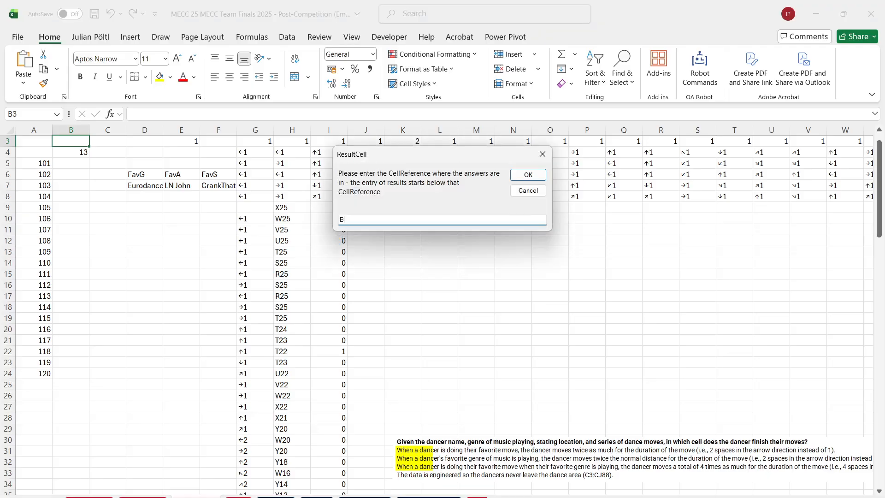
{"action": "key", "text": "Return"}
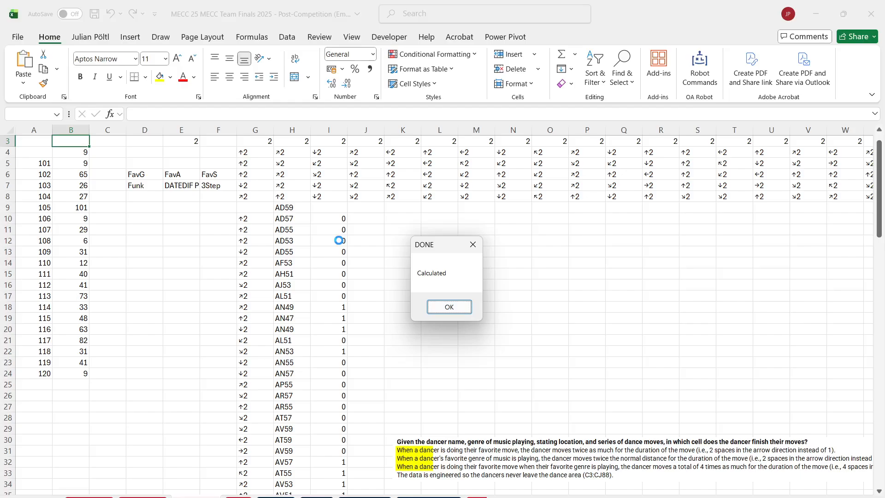
{"action": "key", "text": "Return"}
Step: Copy the answers for games 101 to 120 from B5:B24 and paste them as values into the Level 6 Answer column from E256
{"action": "key", "text": "Down"}
{"action": "key", "text": "Down"}
{"action": "key", "text": "ctrl+shift+Down"}
{"action": "key", "text": "ctrl+c"}
{"action": "key", "text": "ctrl+Page_Down"}
{"action": "left_click", "coordinate": [208, 312]}
{"action": "key", "text": "ctrl+shift+v"}
{"action": "scroll", "coordinate": [207, 312], "scroll_direction": "down", "scroll_amount": 3}
{"action": "scroll", "coordinate": [207, 313], "scroll_direction": "down", "scroll_amount": 10}
{"action": "right_click", "coordinate": [207, 313]}
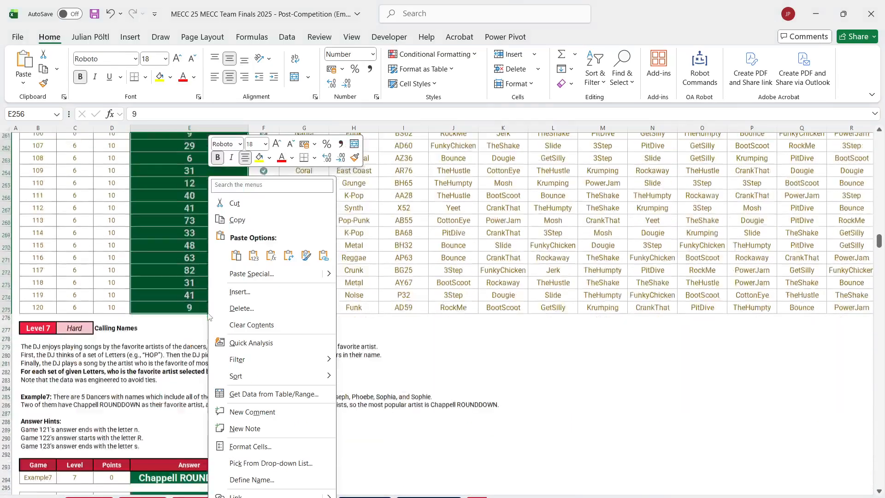
{"action": "left_click", "coordinate": [375, 307]}
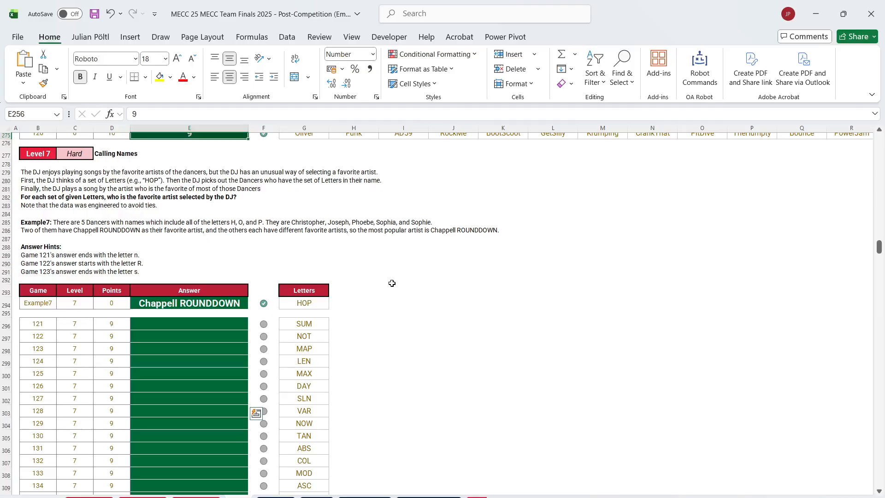
{"action": "scroll", "coordinate": [392, 283], "scroll_direction": "up", "scroll_amount": 11}
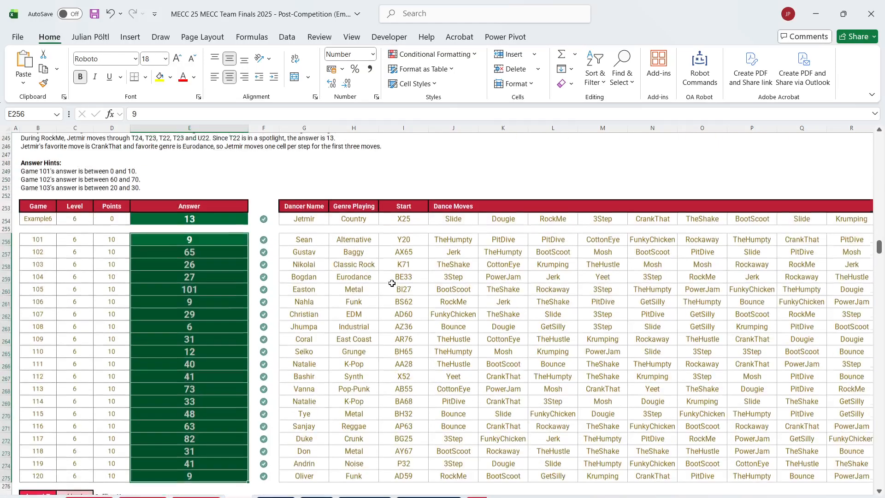
Step: Run the level setup macro for Level 7 to build its calculation sheet with games 121 to 140
{"action": "scroll", "coordinate": [392, 283], "scroll_direction": "down", "scroll_amount": 6}
{"action": "scroll", "coordinate": [392, 283], "scroll_direction": "down", "scroll_amount": 1}
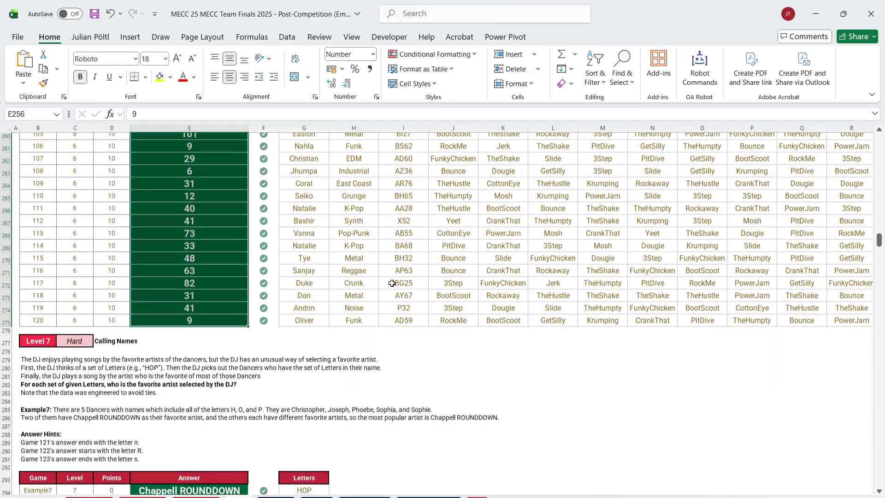
{"action": "scroll", "coordinate": [306, 299], "scroll_direction": "down", "scroll_amount": 3}
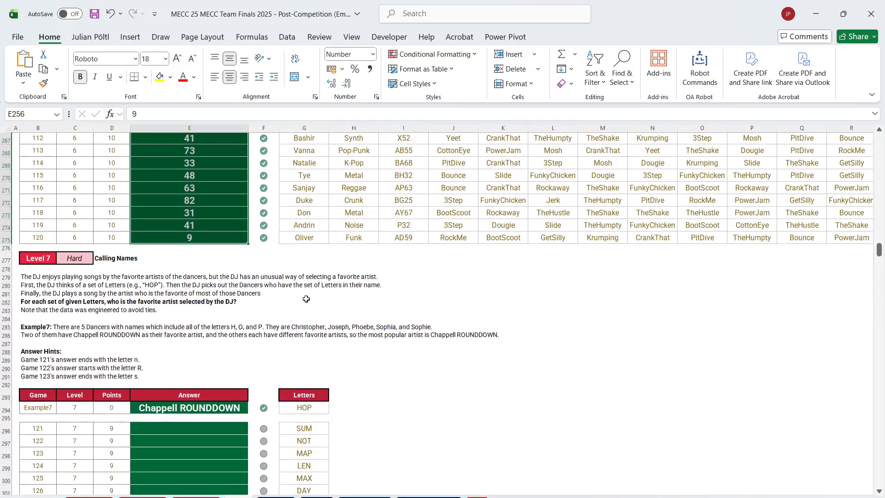
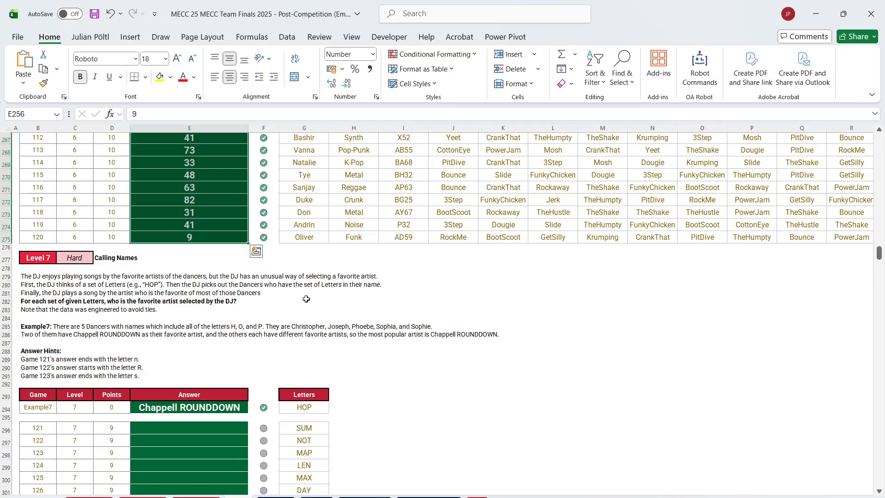
{"action": "left_click", "coordinate": [352, 360]}
{"action": "scroll", "coordinate": [351, 361], "scroll_direction": "down", "scroll_amount": 2}
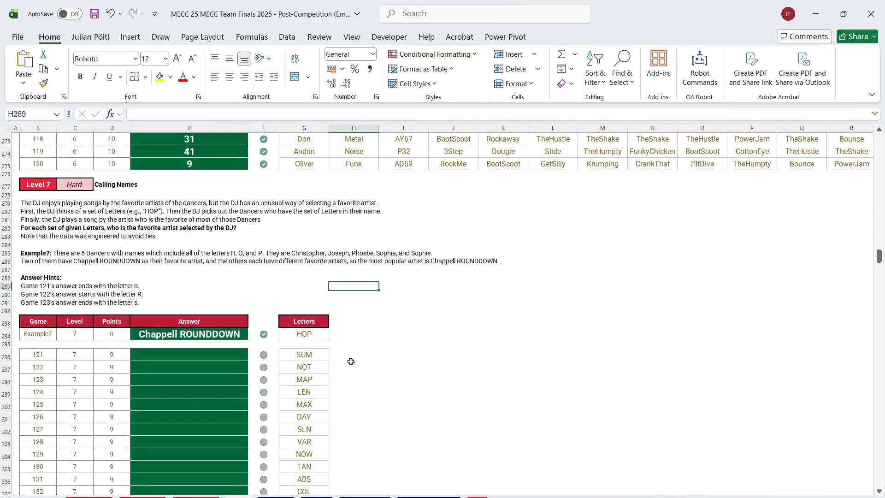
{"action": "key", "text": "ctrl+shift+l"}
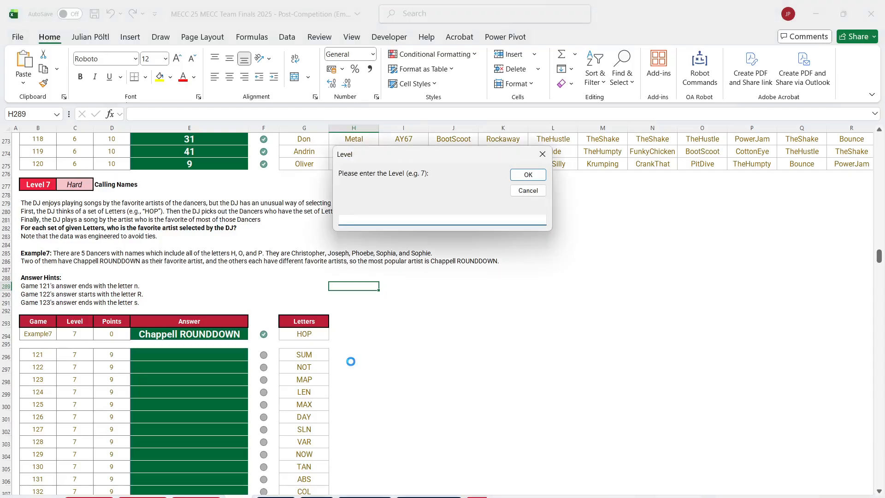
{"action": "type", "text": "7"}
{"action": "key", "text": "Return"}
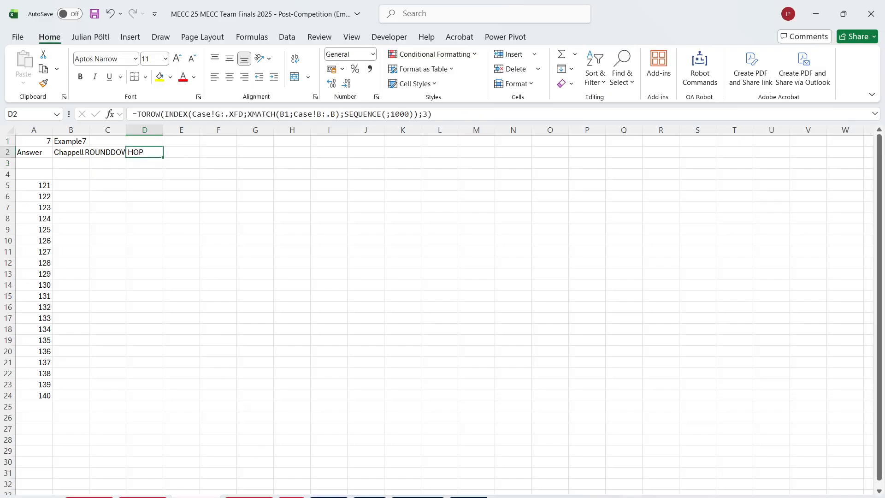
Step: Examine the Dancers sheet's name and favorite artist columns alongside the Level 7 case description
{"action": "left_click", "coordinate": [329, 497]}
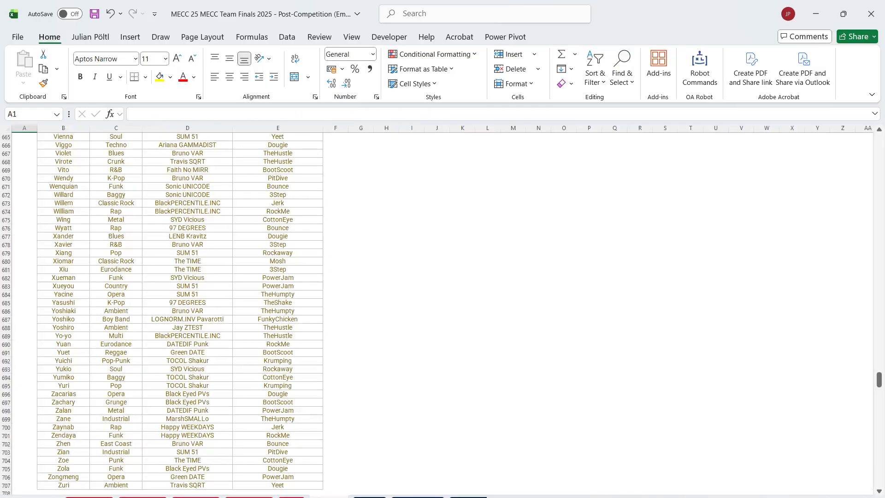
{"action": "left_click", "coordinate": [275, 496]}
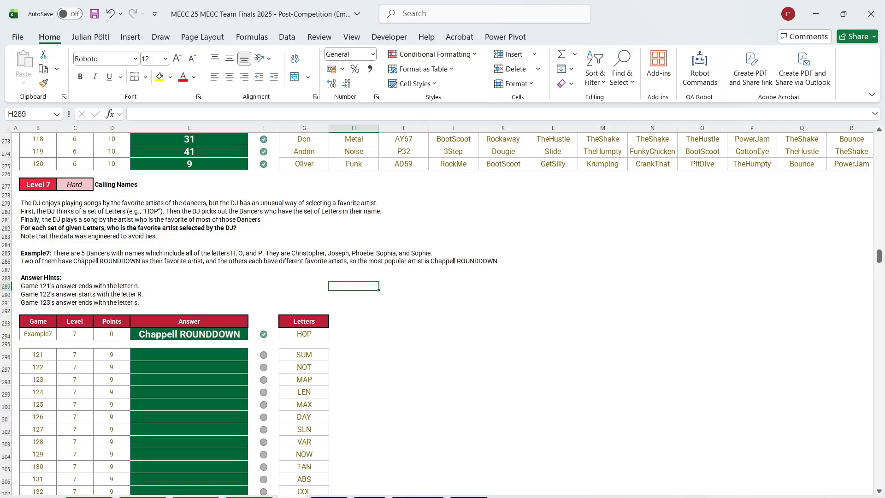
{"action": "left_click", "coordinate": [369, 497]}
{"action": "left_click", "coordinate": [327, 497]}
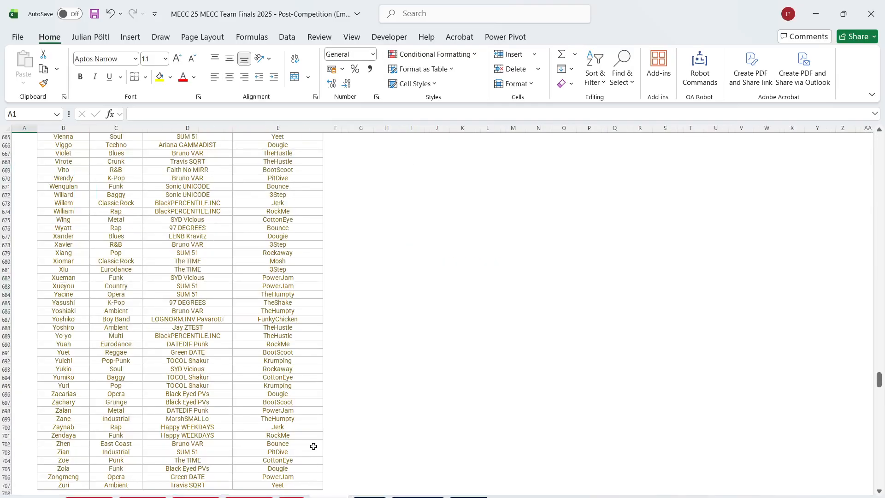
{"action": "left_click", "coordinate": [239, 334]}
{"action": "key", "text": "ctrl+Up"}
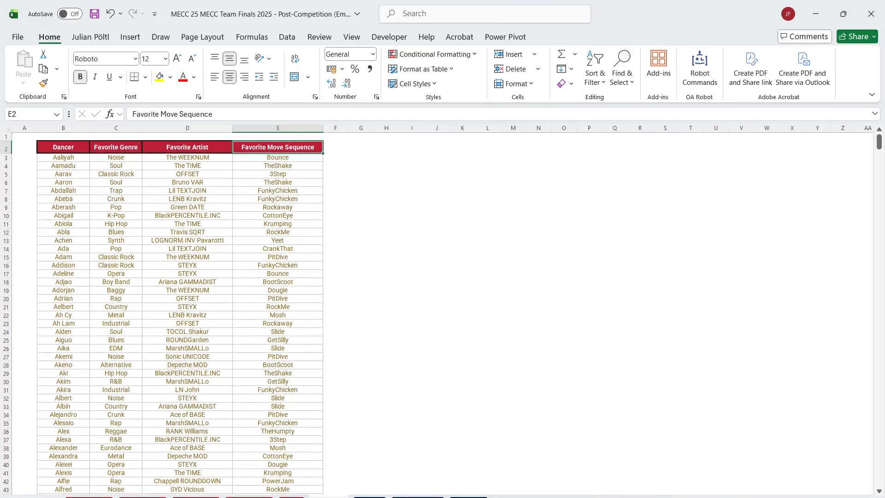
{"action": "left_click", "coordinate": [196, 497]}
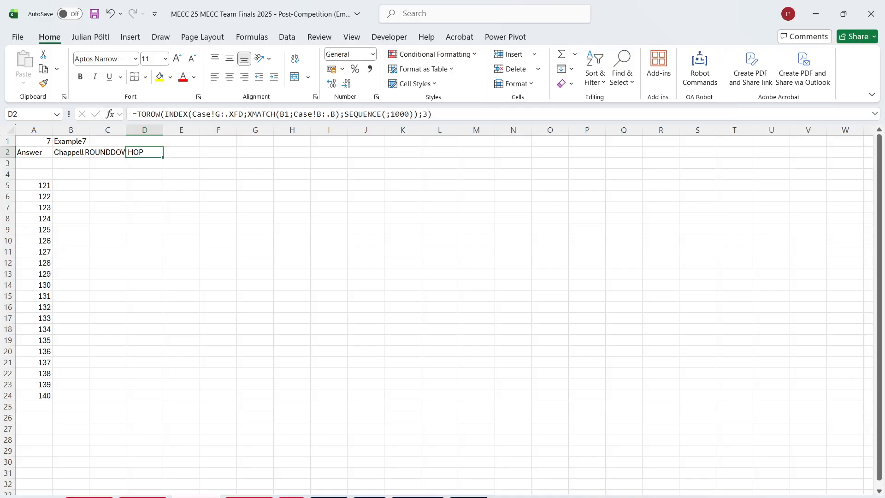
{"action": "left_click", "coordinate": [329, 496]}
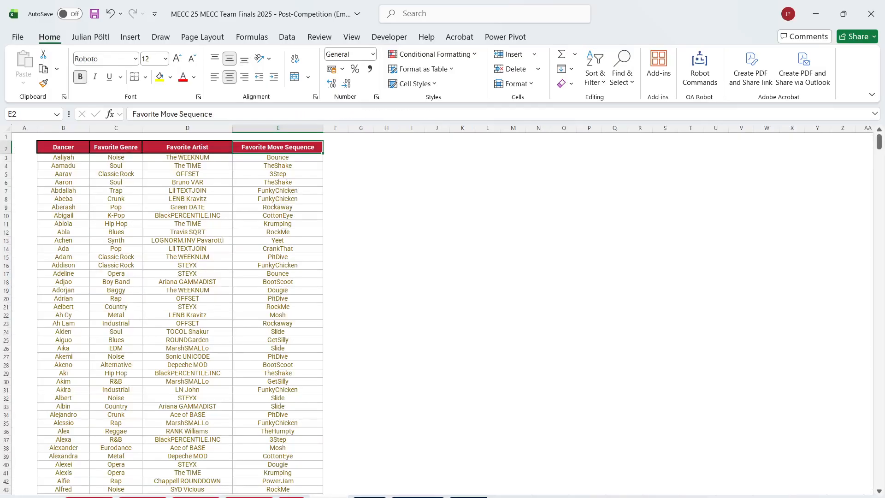
{"action": "left_click", "coordinate": [205, 446]}
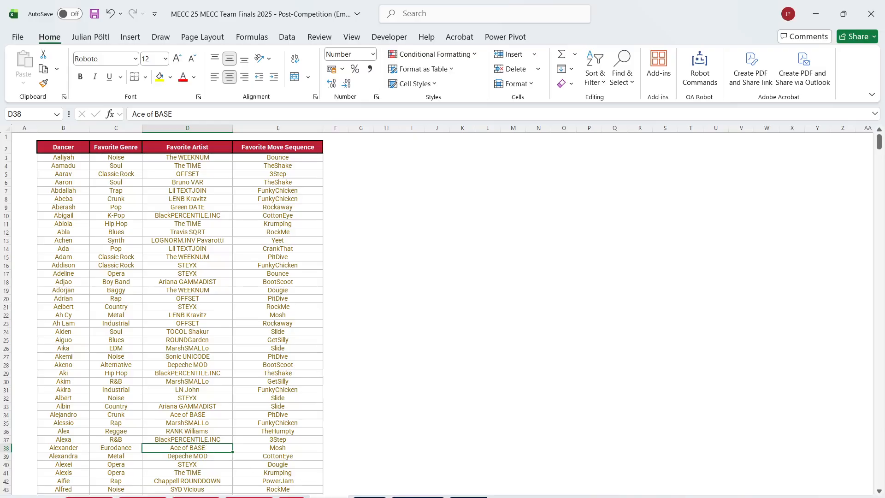
{"action": "left_click", "coordinate": [370, 496]}
{"action": "left_click", "coordinate": [329, 497]}
{"action": "left_click", "coordinate": [196, 496]}
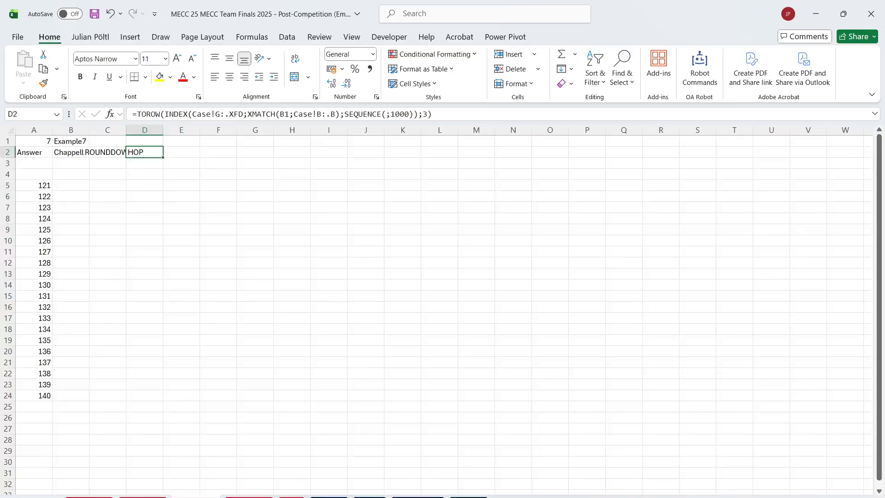
{"action": "left_click", "coordinate": [149, 177]}
{"action": "type", "text": "=letters"}
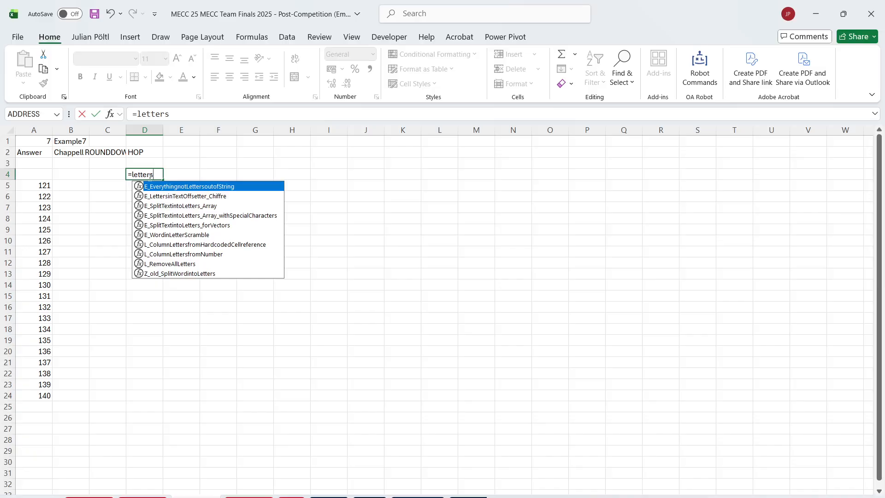
{"action": "key", "text": "Escape"}
{"action": "key", "text": "Escape"}
Step: Enter an E_SplitTextintoLetters_Array formula in E2 that splits the letter set in D2 into single letters
{"action": "left_click", "coordinate": [176, 153]}
{"action": "type", "text": "="}
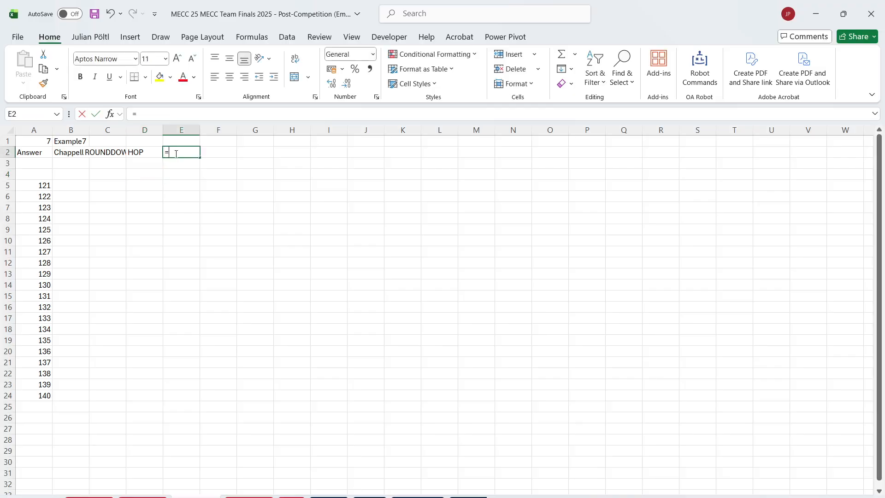
{"action": "type", "text": "spli"}
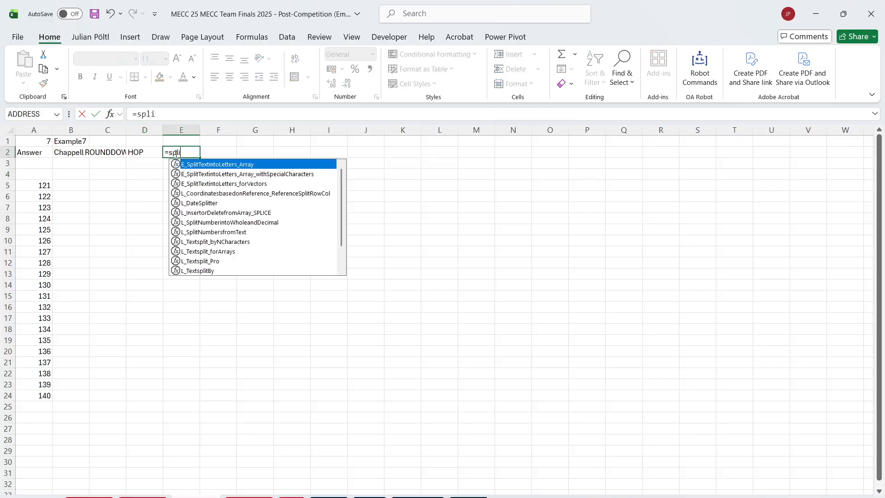
{"action": "key", "text": "Tab"}
{"action": "key", "text": "Left"}
{"action": "type", "text": ")"}
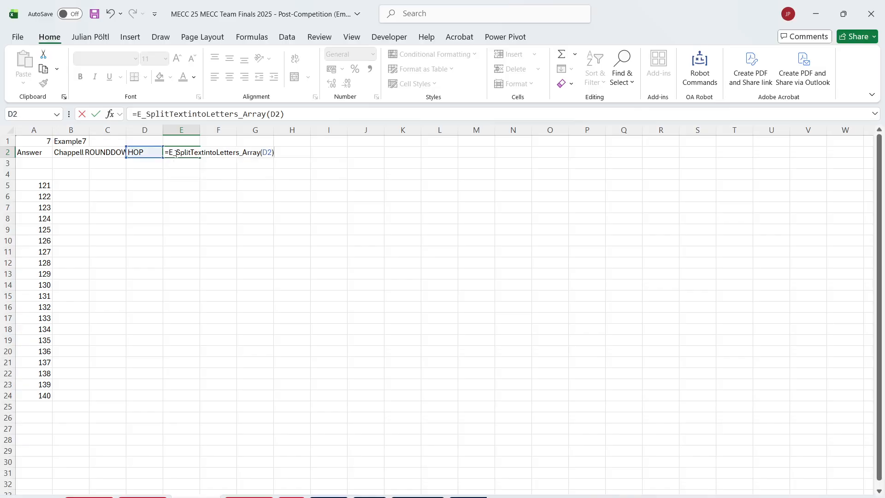
{"action": "key", "text": "Return"}
Step: Enter an E_CountLetterinText formula in E4 that counts the letter in E2 within each dancer name in Dancers!B3:B707
{"action": "type", "text": "=countl"}
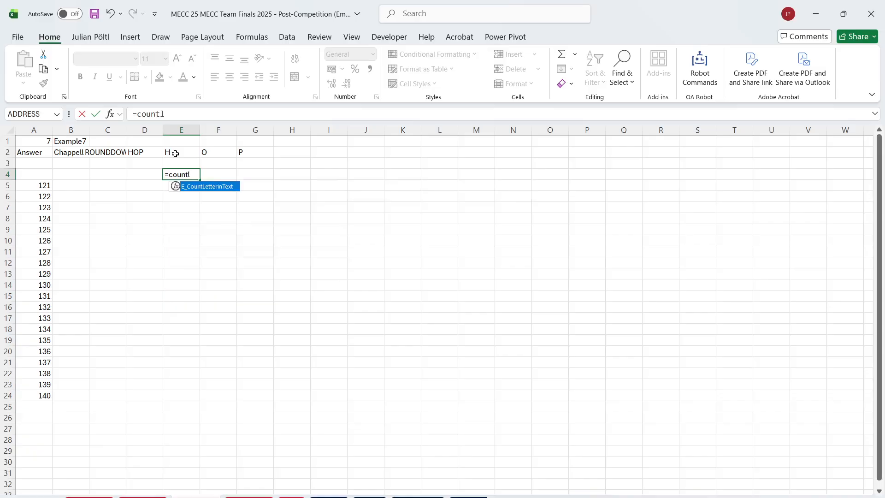
{"action": "key", "text": "Tab"}
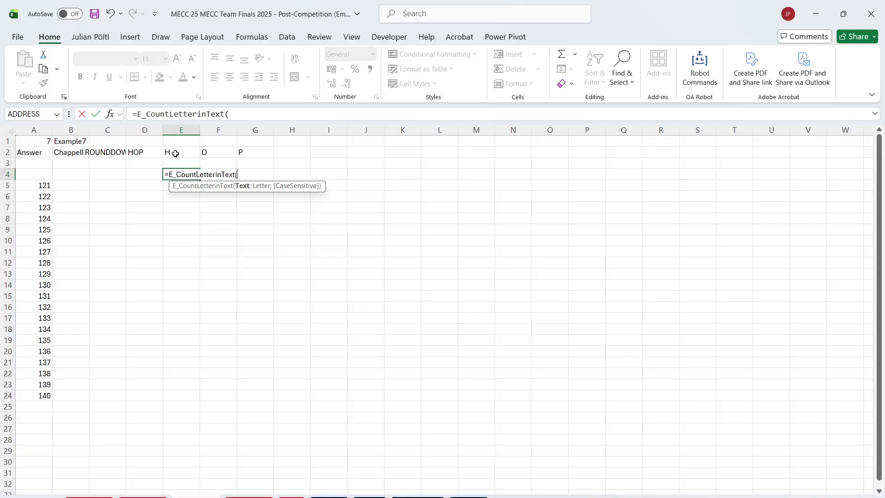
{"action": "left_click", "coordinate": [175, 154]}
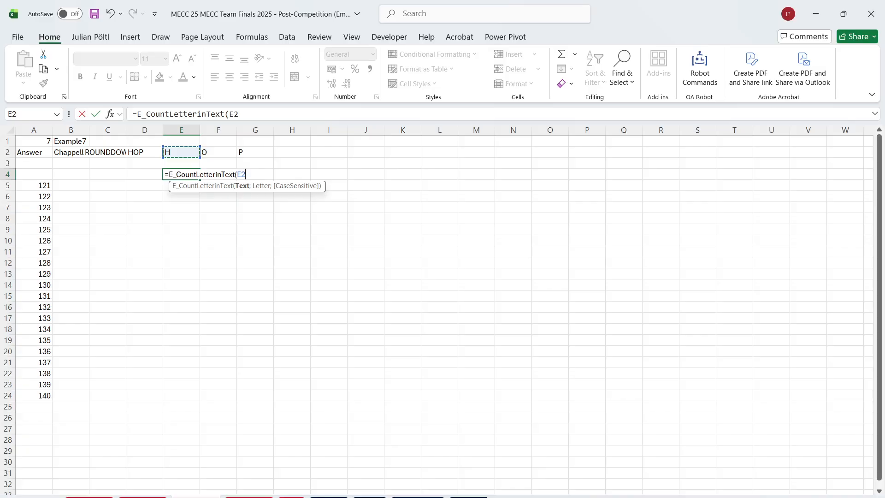
{"action": "left_click", "coordinate": [328, 497]}
{"action": "left_click", "coordinate": [77, 159]}
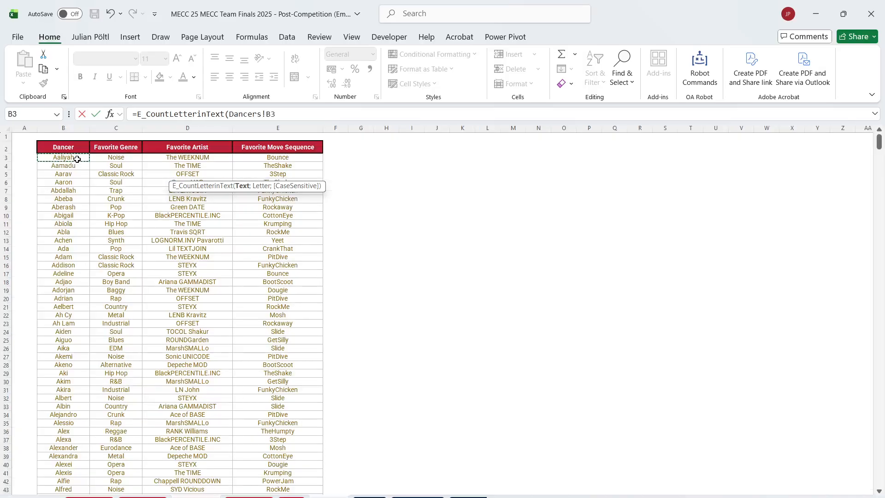
{"action": "key", "text": "ctrl+shift+Down"}
{"action": "type", "text": ";"}
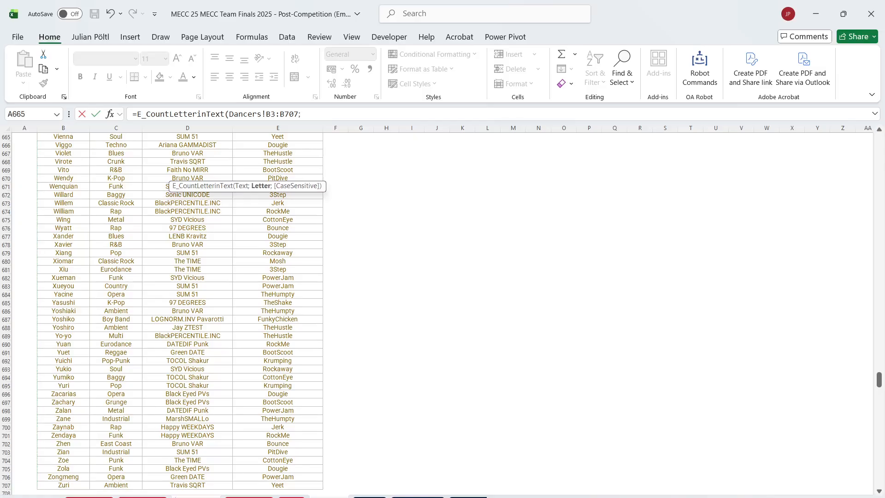
{"action": "left_click", "coordinate": [195, 497]}
{"action": "left_click", "coordinate": [182, 155]}
{"action": "key", "text": "Return"}
{"action": "key", "text": "Up"}
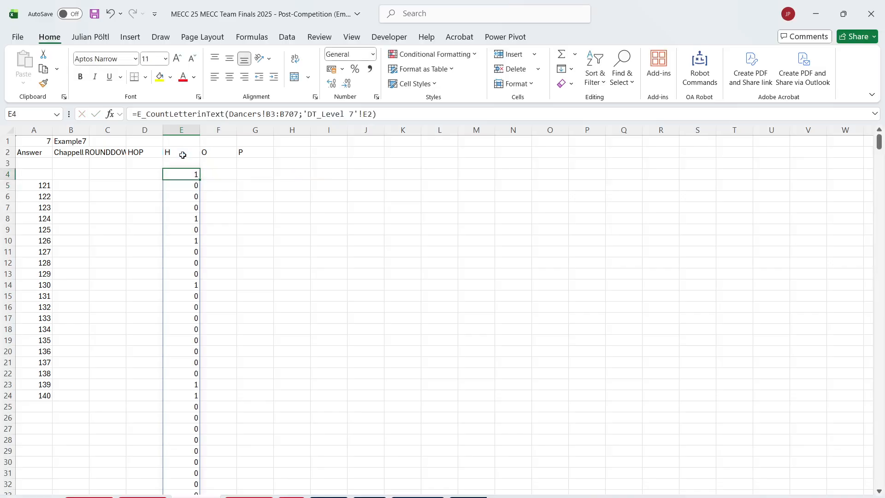
{"action": "double_click", "coordinate": [285, 114]}
{"action": "type", "text": "4"}
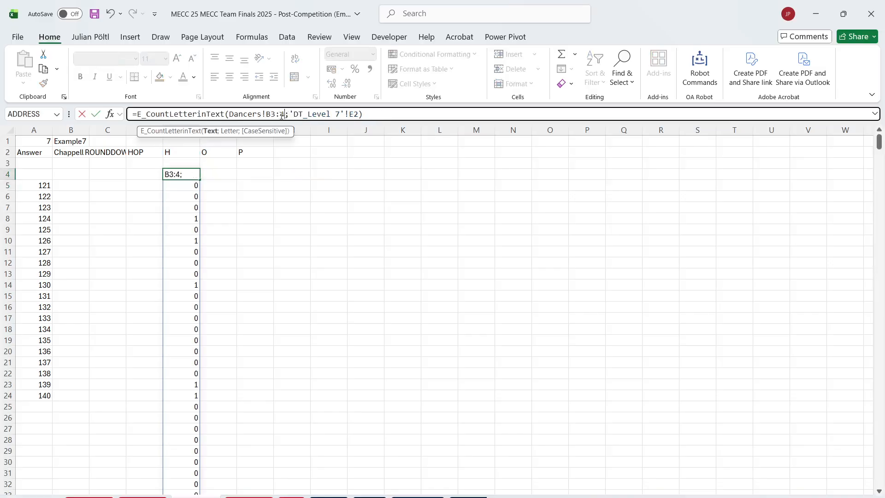
{"action": "key", "text": "Escape"}
Step: Make the dancer name range B3:B707 in the E4 letter count formula absolute
{"action": "double_click", "coordinate": [275, 115]}
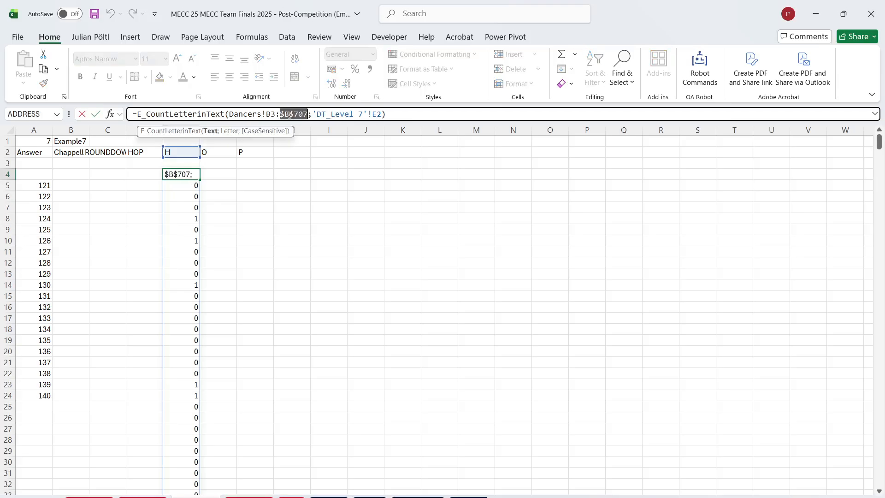
{"action": "double_click", "coordinate": [275, 115]}
{"action": "key", "text": "F4"}
{"action": "key", "text": "Return"}
Step: Copy the letter count formula from E4 into F4 and G4 for the other two letters
{"action": "key", "text": "Up"}
{"action": "key", "text": "ctrl+c"}
{"action": "key", "text": "Right"}
{"action": "key", "text": "ctrl+v"}
{"action": "key", "text": "Right"}
{"action": "key", "text": "ctrl+v"}
{"action": "key", "text": "Escape"}
Step: Enter a formula in J4 that multiplies the three spilled letter counts, E4#*F4#*G4#
{"action": "key", "text": "Right"}
{"action": "key", "text": "Right"}
{"action": "key", "text": "Right"}
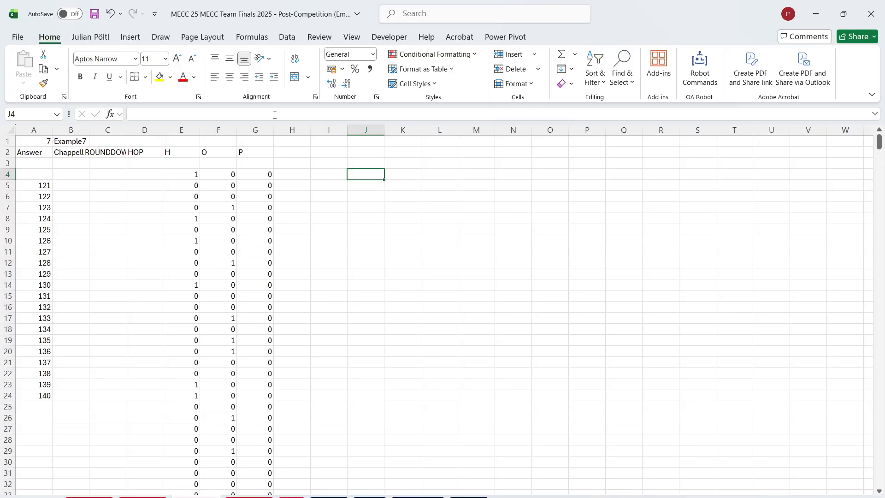
{"action": "type", "text": "="}
{"action": "key", "text": "Left"}
{"action": "key", "text": "Left"}
{"action": "key", "text": "Left"}
{"action": "key", "text": "Left"}
{"action": "key", "text": "Left"}
{"action": "key", "text": "ctrl+shift+Down"}
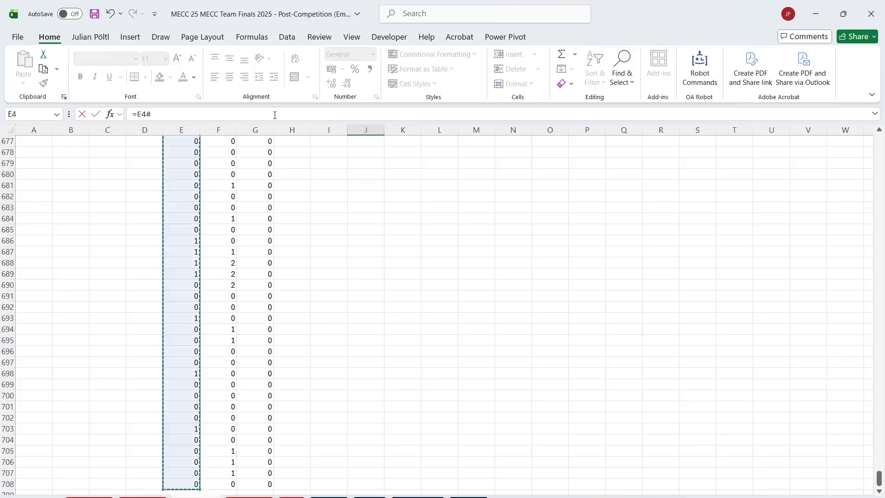
{"action": "type", "text": "*"}
{"action": "key", "text": "Left"}
{"action": "key", "text": "Left"}
{"action": "key", "text": "Left"}
{"action": "key", "text": "Left"}
{"action": "key", "text": "Left"}
{"action": "key", "text": "Right"}
{"action": "key", "text": "ctrl+shift+Down"}
{"action": "type", "text": "*"}
{"action": "key", "text": "Left"}
{"action": "key", "text": "Left"}
{"action": "key", "text": "Left"}
{"action": "key", "text": "ctrl+shift+Down"}
{"action": "key", "text": "Return"}
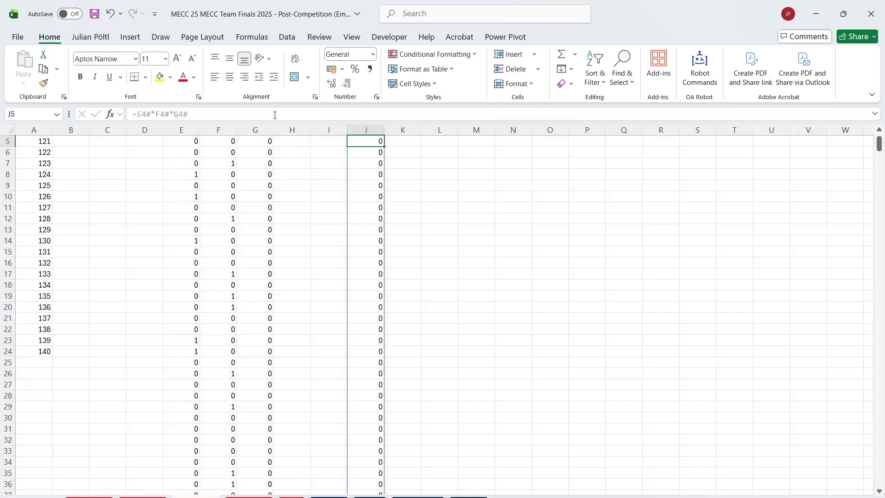
Step: Enter a reference in I4 that lists all dancer names from Dancers!B3:B707 beside the multiplied counts
{"action": "scroll", "coordinate": [197, 178], "scroll_direction": "up", "scroll_amount": 1}
{"action": "left_click", "coordinate": [329, 158]}
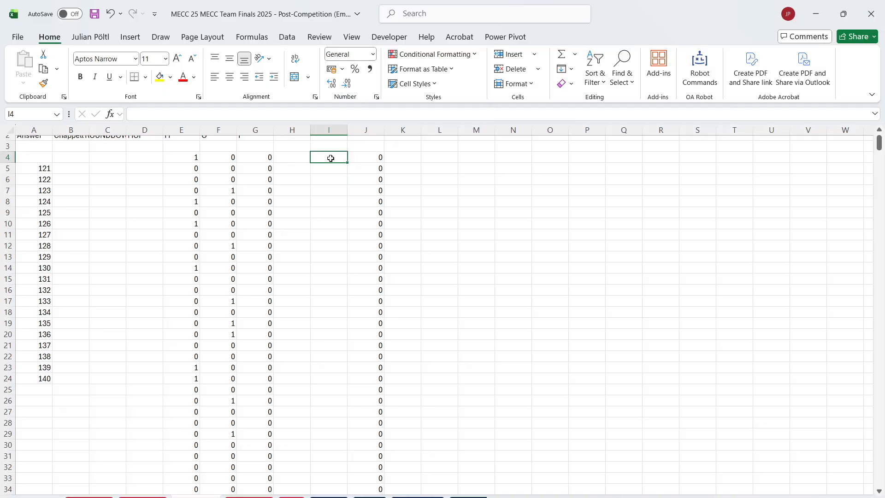
{"action": "type", "text": "="}
{"action": "left_click", "coordinate": [345, 497]}
{"action": "left_click", "coordinate": [71, 225]}
{"action": "key", "text": "ctrl+shift+Up"}
{"action": "key", "text": "ctrl+Down"}
{"action": "key", "text": "ctrl+Up"}
{"action": "key", "text": "Down"}
{"action": "key", "text": "ctrl+shift+Down"}
{"action": "key", "text": "Return"}
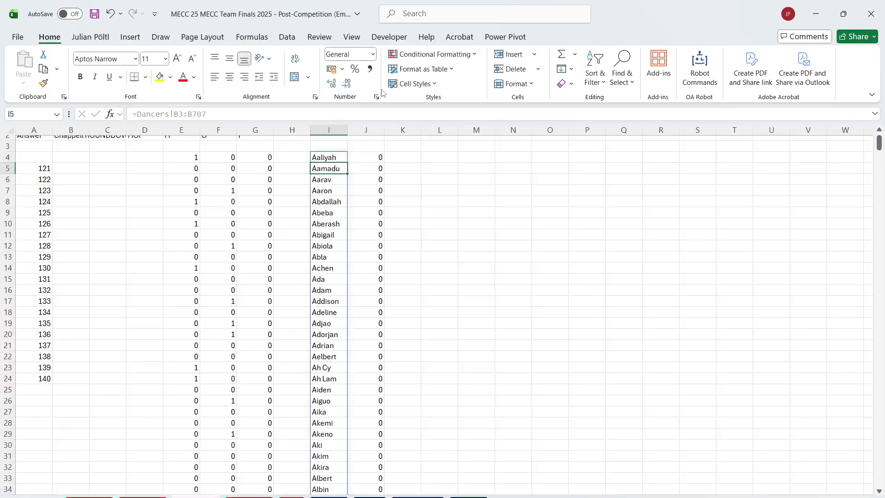
Step: Begin a FILTER formula in L4 with the favorite artist range Dancers!D3:D707 as the array to return
{"action": "scroll", "coordinate": [446, 212], "scroll_direction": "up", "scroll_amount": 1}
{"action": "left_click", "coordinate": [444, 174]}
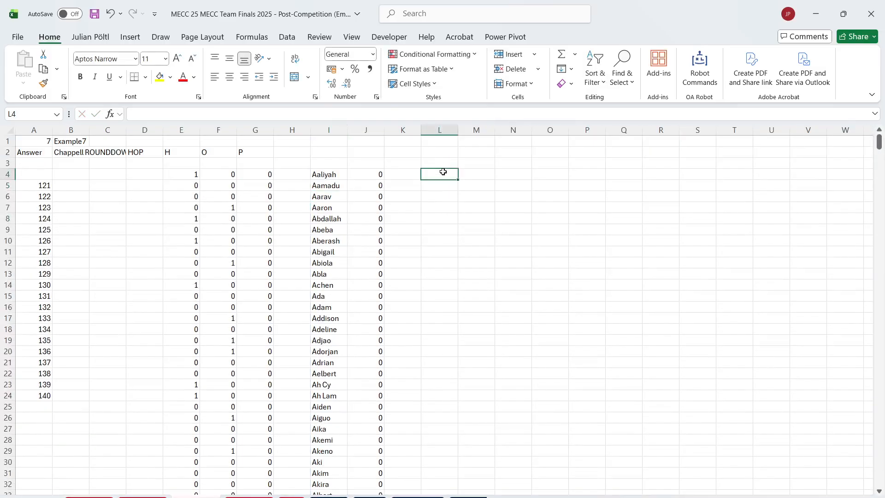
{"action": "type", "text": "=fil"}
{"action": "key", "text": "Tab"}
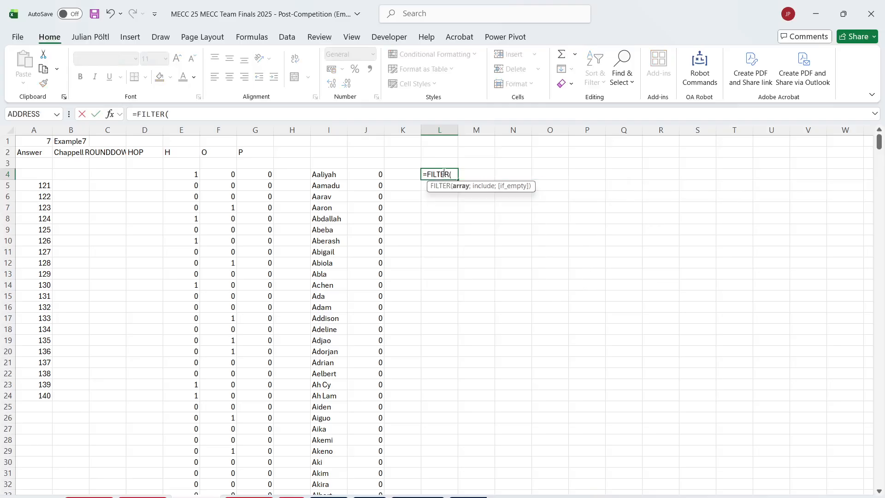
{"action": "key", "text": "Left"}
{"action": "key", "text": "Left"}
{"action": "key", "text": "BackSpace"}
{"action": "left_click", "coordinate": [292, 496]}
{"action": "left_click", "coordinate": [329, 496]}
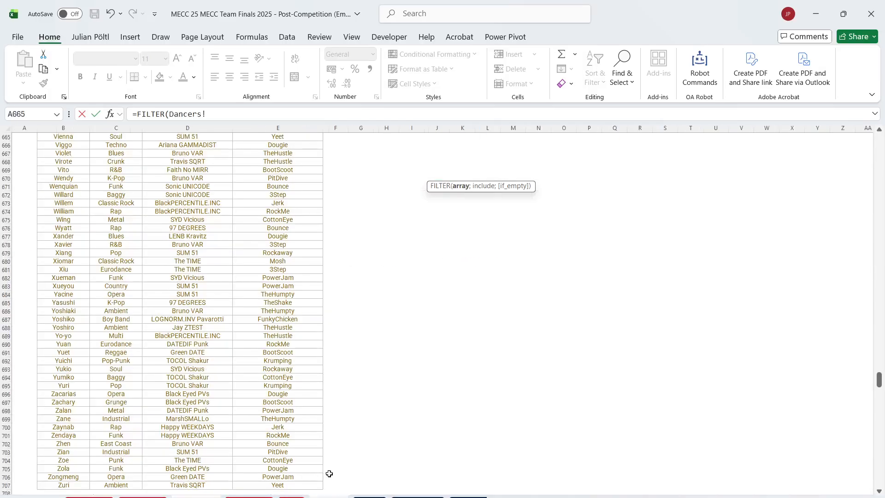
{"action": "left_click", "coordinate": [212, 308]}
{"action": "key", "text": "ctrl+Up"}
{"action": "key", "text": "Down"}
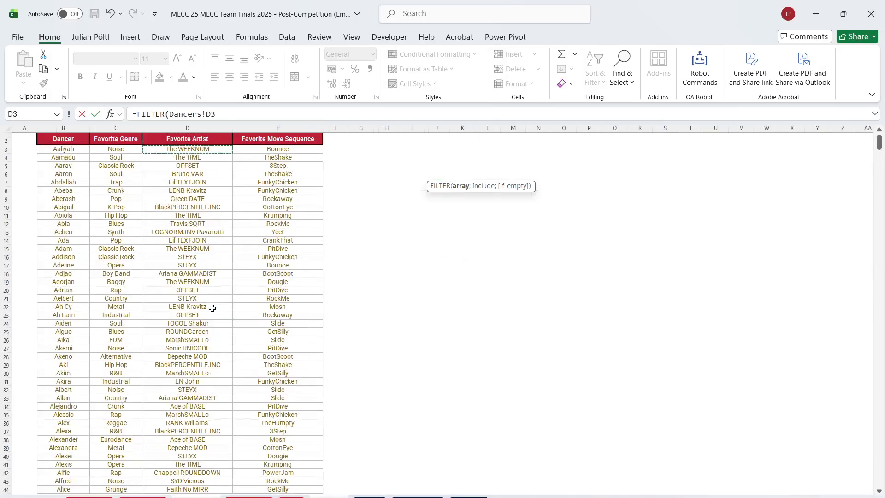
{"action": "key", "text": "ctrl+shift+Down"}
{"action": "type", "text": ";"}
{"action": "key", "text": "Left"}
{"action": "key", "text": "BackSpace"}
{"action": "key", "text": "BackSpace"}
{"action": "key", "text": "BackSpace"}
{"action": "key", "text": "BackSpace"}
{"action": "key", "text": "BackSpace"}
{"action": "key", "text": "BackSpace"}
{"action": "key", "text": "BackSpace"}
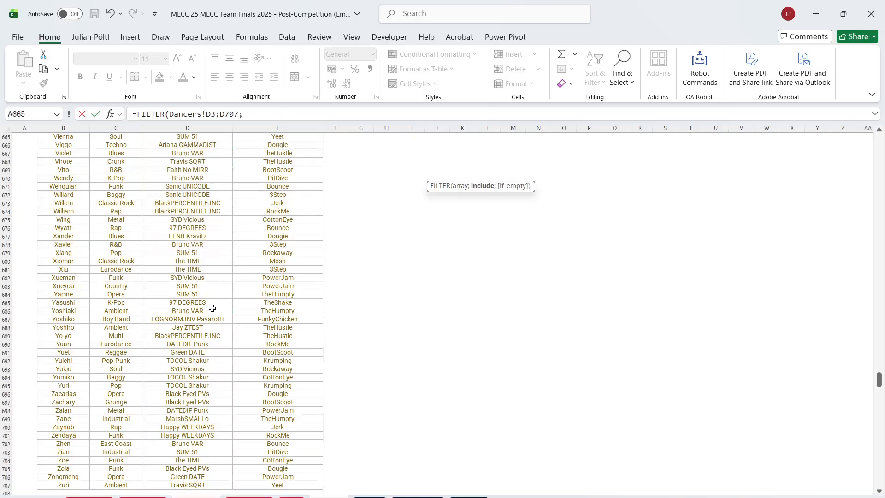
Step: Complete the L4 FILTER formula with the multiplied letter counts J4# on the DT_Level 7 sheet as the include condition
{"action": "key", "text": "ctrl+Page_Up"}
{"action": "key", "text": "ctrl+Page_Up"}
{"action": "key", "text": "ctrl+Page_Up"}
{"action": "left_click", "coordinate": [362, 174]}
{"action": "key", "text": "ctrl+shift+Down"}
{"action": "key", "text": "Return"}
{"action": "key", "text": "Up"}
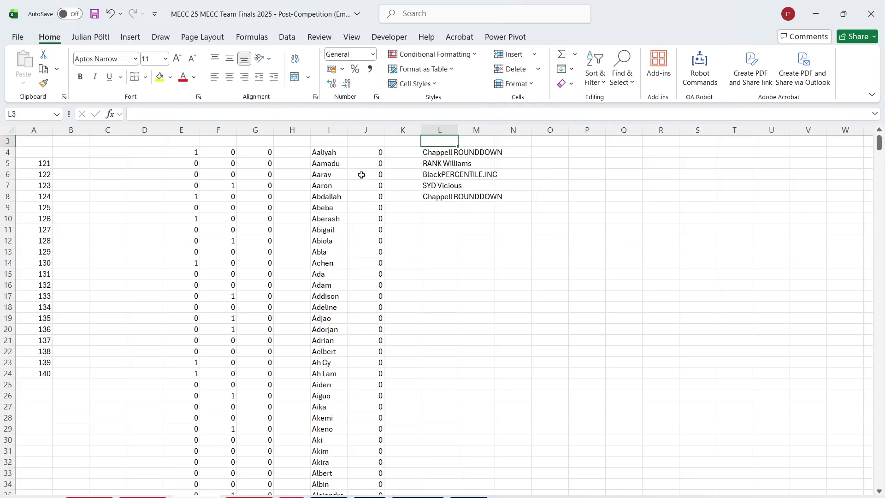
{"action": "scroll", "coordinate": [362, 175], "scroll_direction": "up", "scroll_amount": 1}
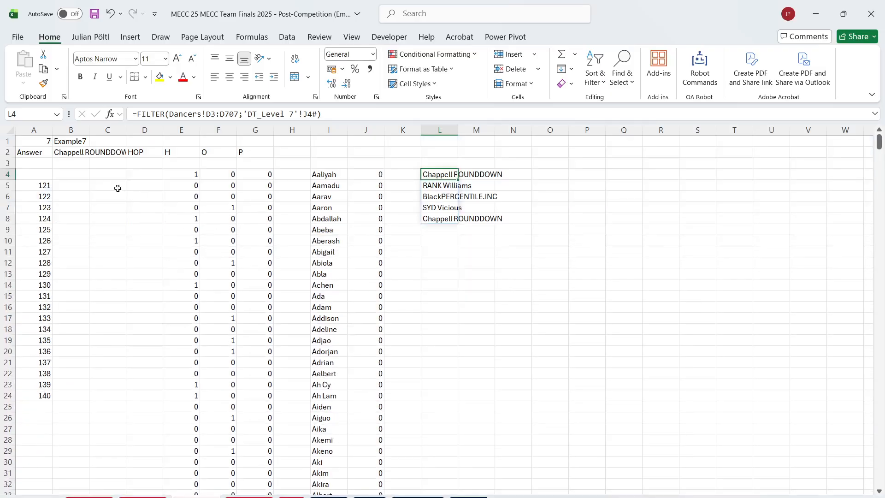
Step: Enter =GROUPBY(L4#;L4#;COUNTA;;;-2) in B4 to count each filtered artist, sorted by count in descending order
{"action": "left_click", "coordinate": [71, 173]}
{"action": "type", "text": "=GROUPBY("}
{"action": "left_click", "coordinate": [442, 171]}
{"action": "type", "text": "#;"}
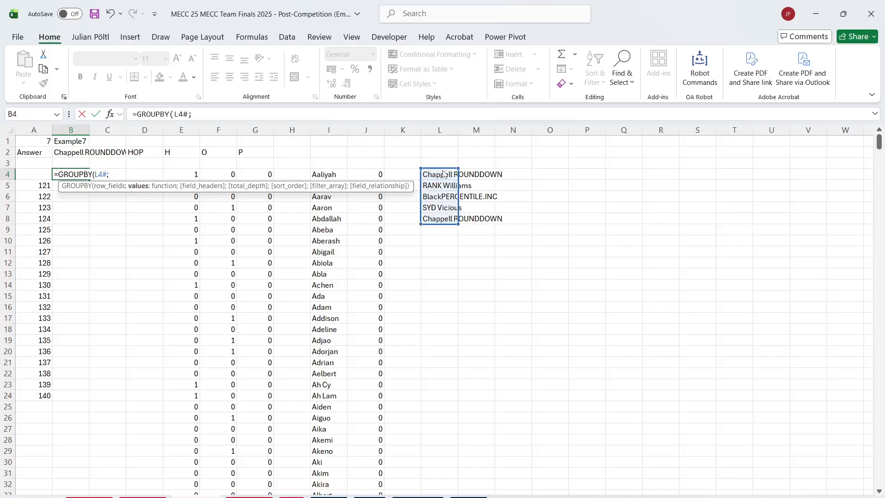
{"action": "left_click", "coordinate": [443, 173]}
{"action": "type", "text": "#;C"}
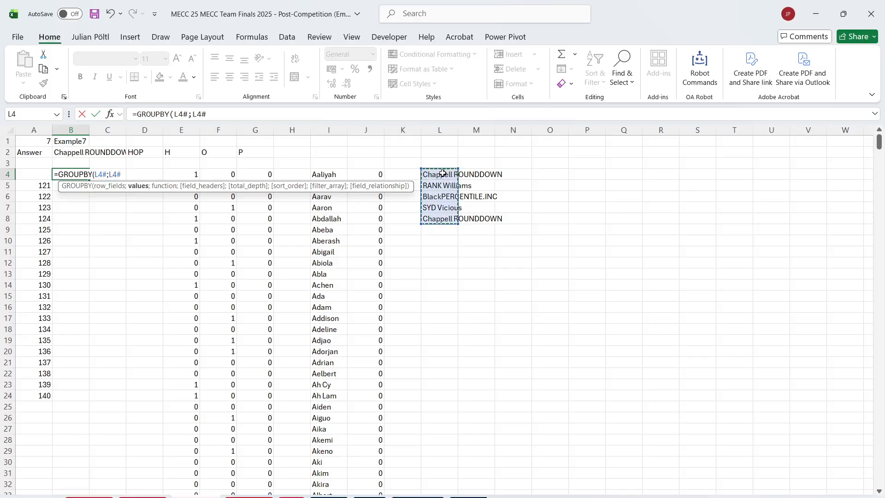
{"action": "key", "text": "Down"}
{"action": "key", "text": "Tab"}
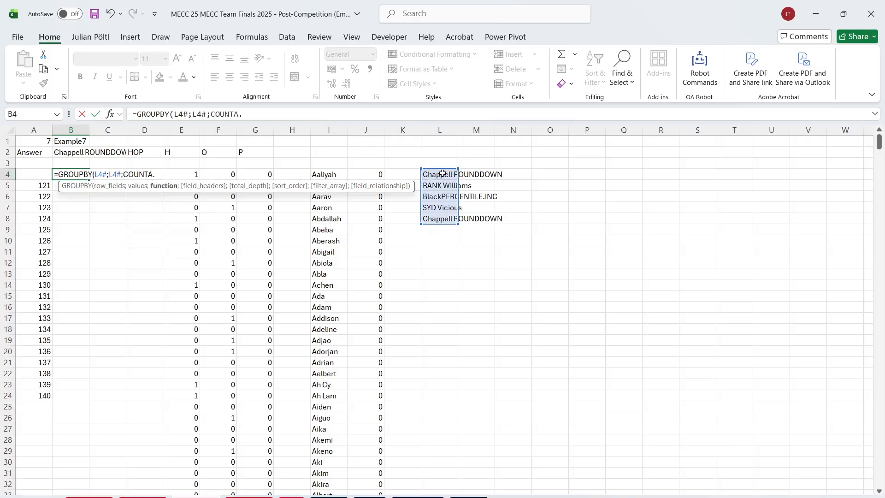
{"action": "type", "text": ";;;-2"}
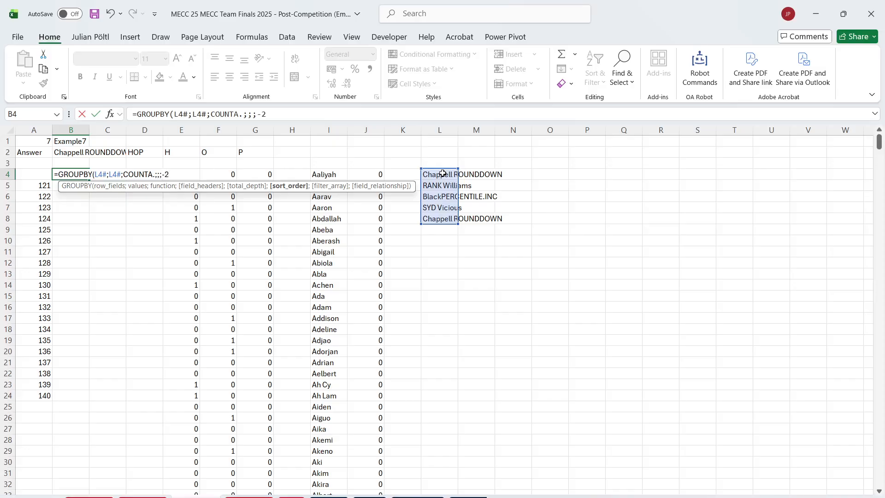
{"action": "type", "text": ")"}
{"action": "key", "text": "ctrl+Return"}
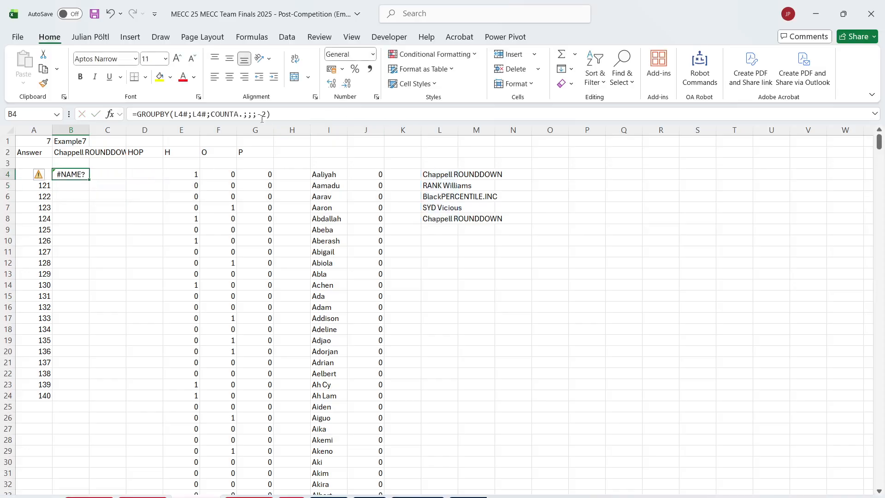
{"action": "left_click", "coordinate": [245, 115]}
{"action": "key", "text": "BackSpace"}
{"action": "key", "text": "ctrl+Return"}
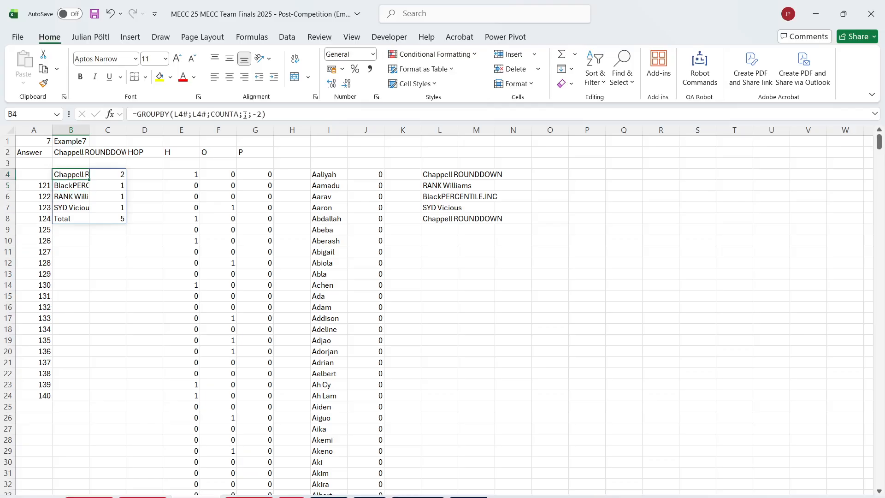
Step: Add the @ operator before GROUPBY in B4 so that only the top artist is returned
{"action": "left_click", "coordinate": [135, 115]}
{"action": "type", "text": "@"}
{"action": "key", "text": "ctrl+Return"}
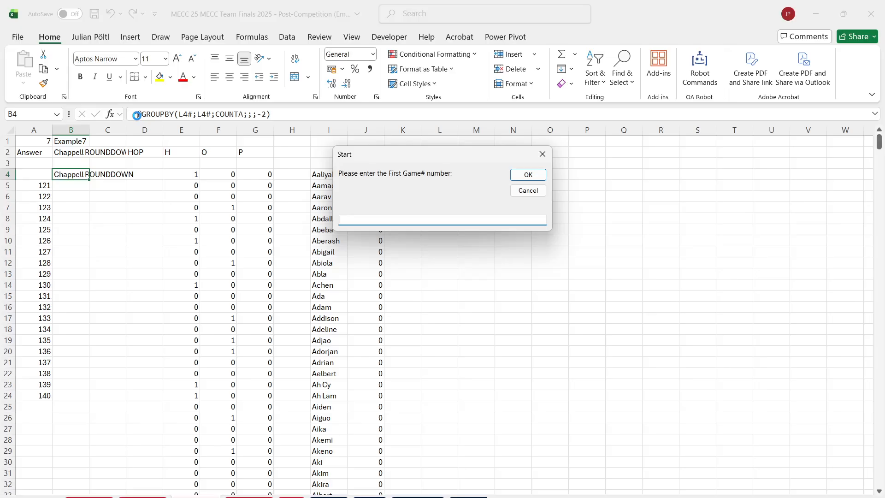
Step: Run the game loop macro for games 121 to 140 with B1 as the input cell and B4 as the result cell
{"action": "type", "text": "121"}
{"action": "key", "text": "Return"}
{"action": "type", "text": "140"}
{"action": "key", "text": "Return"}
{"action": "type", "text": "B1"}
{"action": "key", "text": "Return"}
{"action": "type", "text": "B4"}
{"action": "key", "text": "Return"}
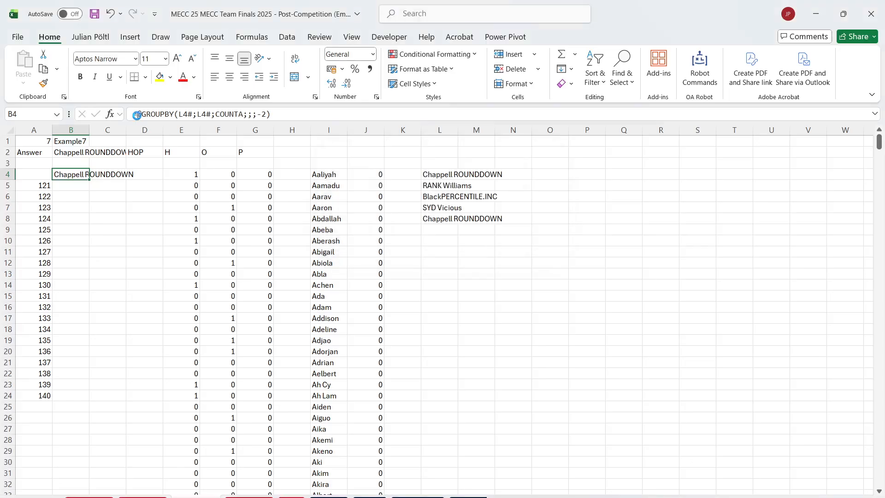
{"action": "key", "text": "Return"}
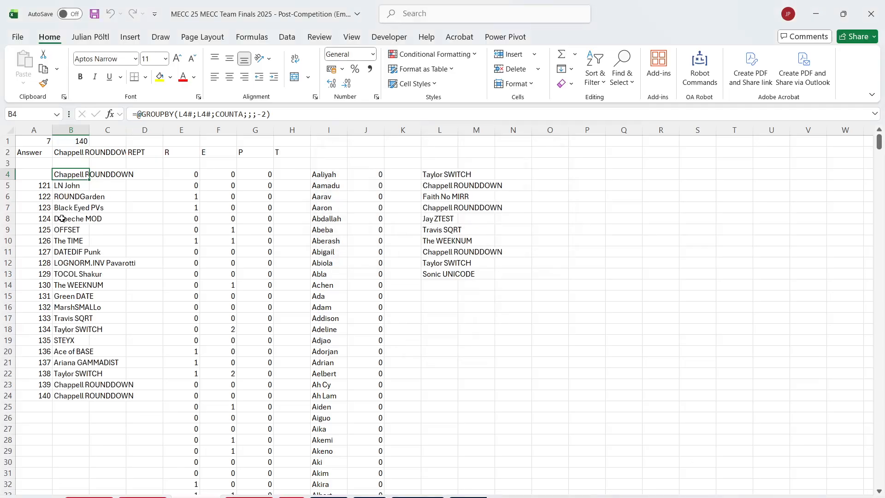
Step: Copy the artist results for games 121 to 140 and paste them as values into the Level 7 answer column from E296
{"action": "key", "text": "Down"}
{"action": "key", "text": "ctrl+shift+Down"}
{"action": "key", "text": "ctrl+c"}
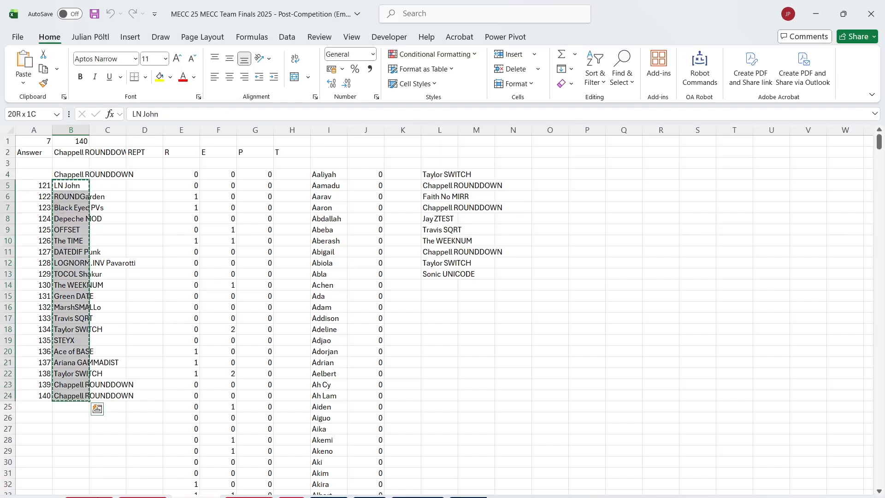
{"action": "key", "text": "ctrl+Page_Down"}
{"action": "key", "text": "ctrl+Page_Down"}
{"action": "left_click", "coordinate": [189, 351]}
{"action": "key", "text": "ctrl+shift+v"}
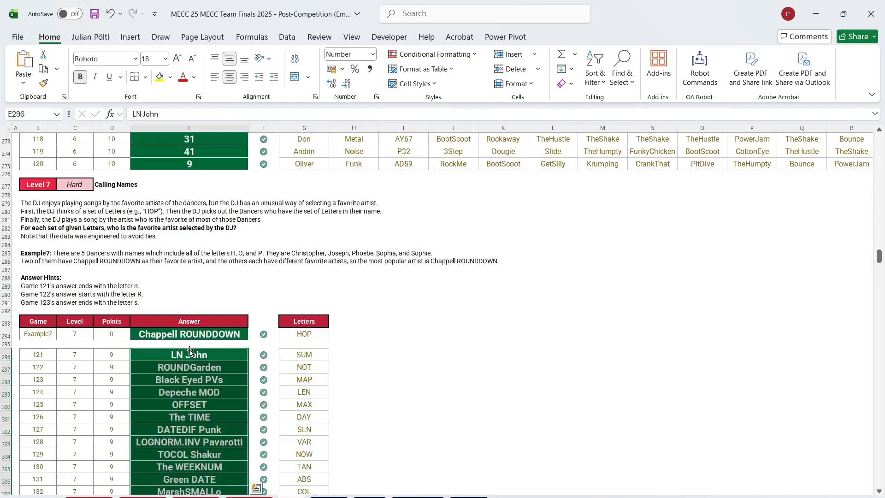
Step: Check the correctness marks of the Level 7 answers and compare the letter sets with the task description
{"action": "scroll", "coordinate": [189, 349], "scroll_direction": "down", "scroll_amount": 7}
{"action": "left_click", "coordinate": [197, 364]}
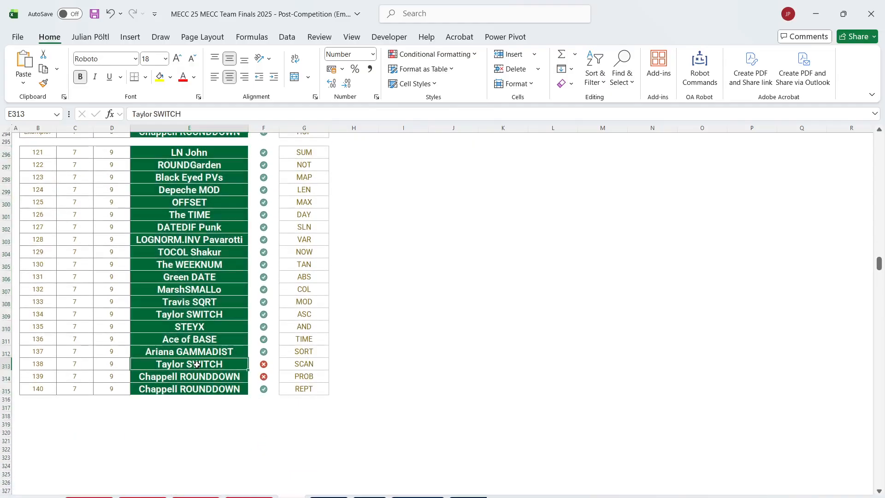
{"action": "scroll", "coordinate": [332, 380], "scroll_direction": "up", "scroll_amount": 1}
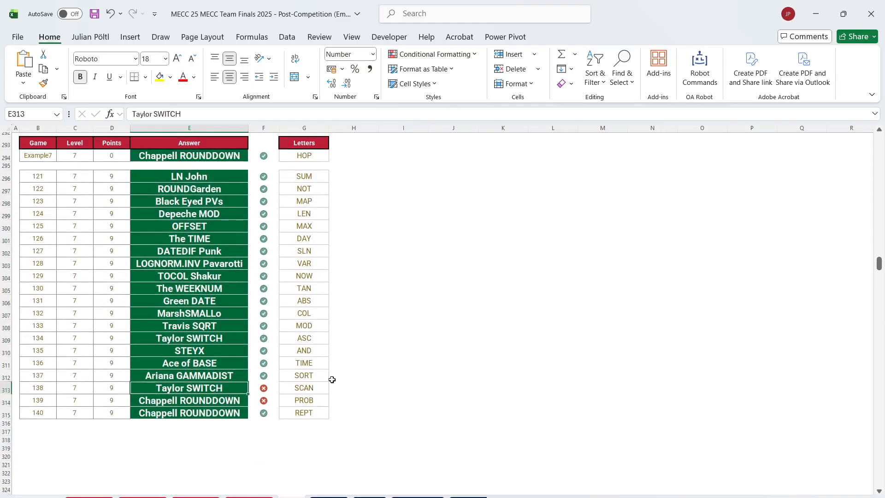
{"action": "scroll", "coordinate": [332, 379], "scroll_direction": "up", "scroll_amount": 8}
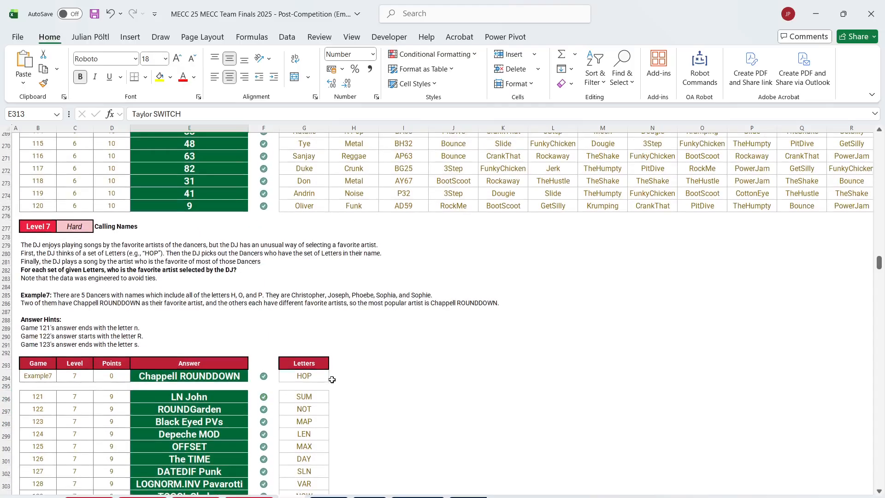
{"action": "scroll", "coordinate": [332, 380], "scroll_direction": "down", "scroll_amount": 1}
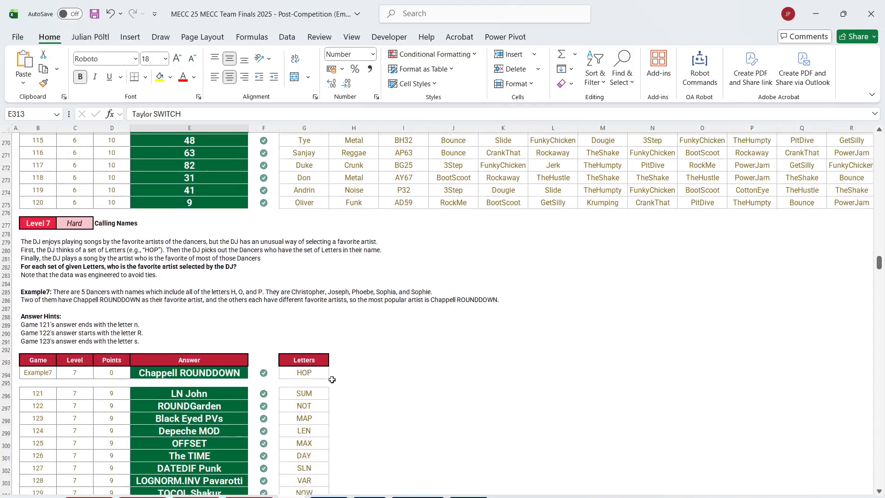
{"action": "scroll", "coordinate": [332, 379], "scroll_direction": "down", "scroll_amount": 7}
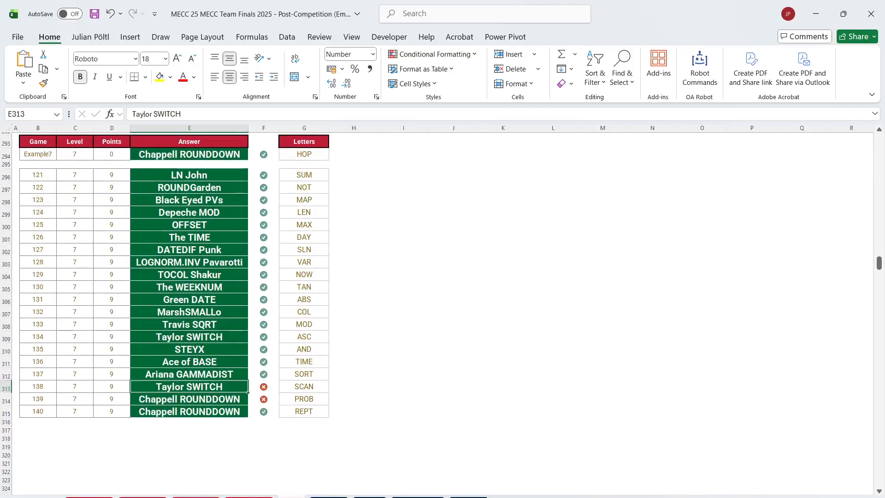
Step: Set the game number in B1 of the Level 7 working sheet to 138
{"action": "left_click", "coordinate": [198, 497]}
{"action": "left_click", "coordinate": [77, 142]}
{"action": "type", "text": "123"}
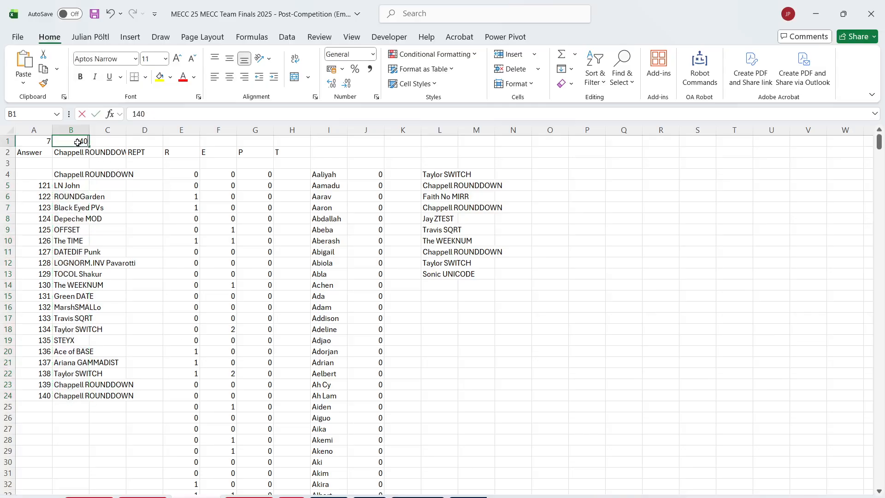
{"action": "key", "text": "BackSpace"}
{"action": "key", "text": "BackSpace"}
{"action": "key", "text": "BackSpace"}
{"action": "type", "text": "138"}
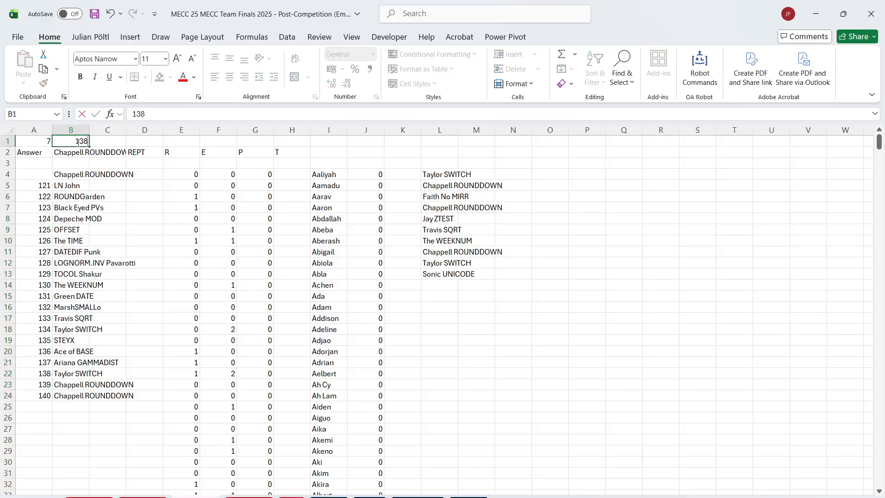
{"action": "key", "text": "Return"}
{"action": "left_click", "coordinate": [78, 142]}
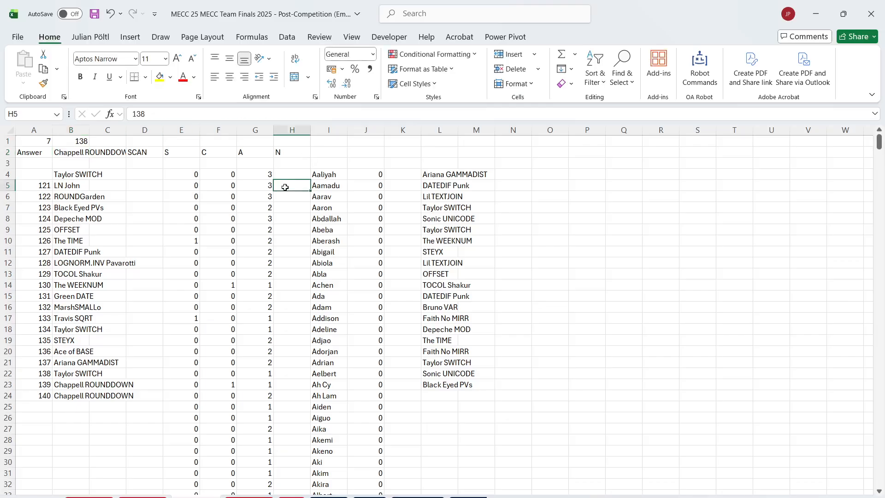
Step: Insert four blank columns before the dancer names in column I
{"action": "left_click", "coordinate": [257, 173]}
{"action": "key", "text": "ctrl+shift+Down"}
{"action": "left_click", "coordinate": [321, 180]}
{"action": "key", "text": "ctrl+shift+Down"}
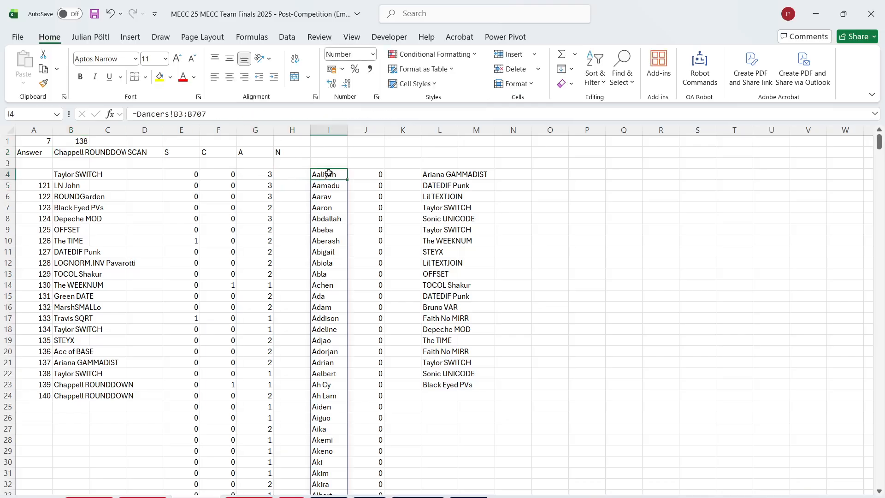
{"action": "left_click", "coordinate": [329, 130]}
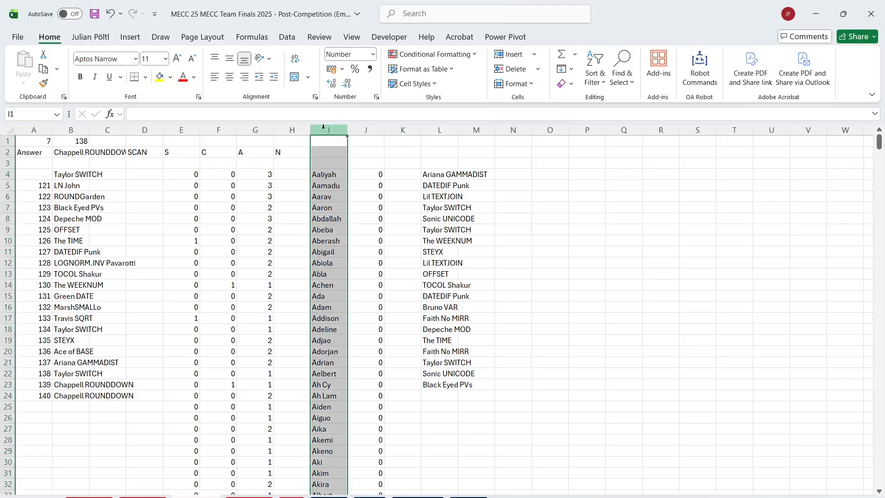
{"action": "key", "text": "ctrl+plus"}
{"action": "key", "text": "ctrl+plus"}
{"action": "key", "text": "ctrl+plus"}
{"action": "key", "text": "ctrl+plus"}
Step: Check the letter count formula in E4 and delete its copies in F4 and G4
{"action": "left_click", "coordinate": [224, 177]}
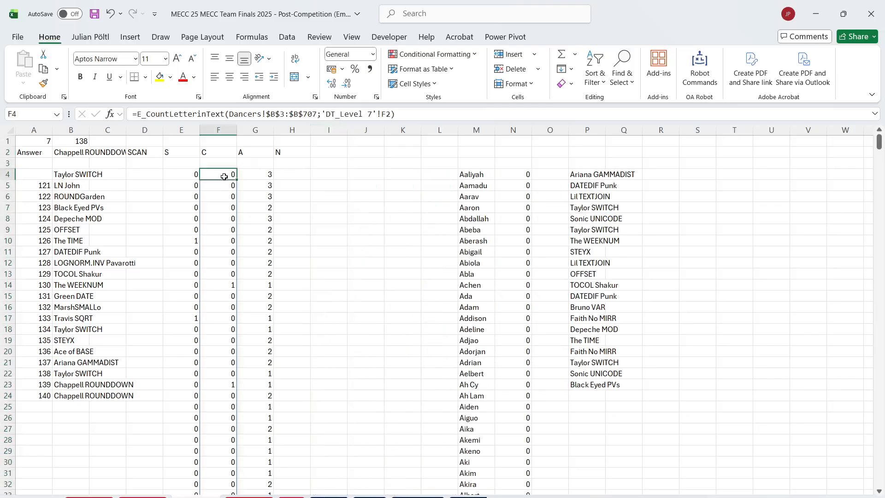
{"action": "left_click", "coordinate": [188, 170]}
{"action": "key", "text": "F2"}
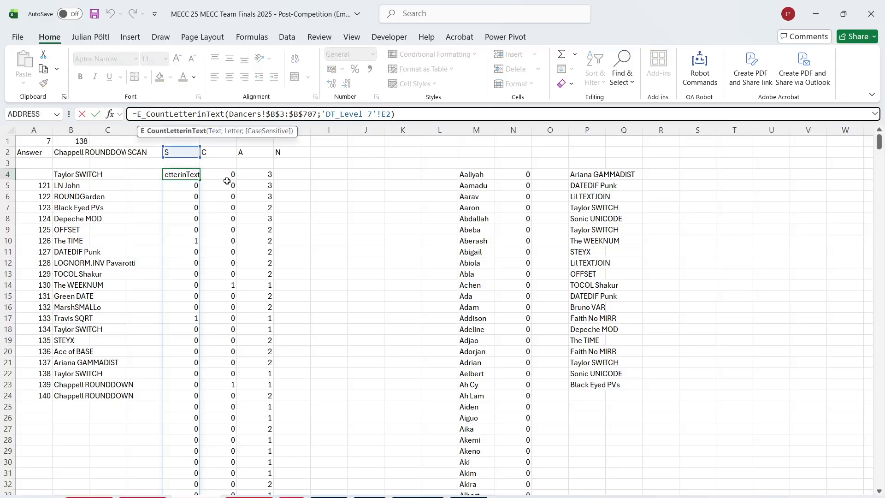
{"action": "key", "text": "Escape"}
{"action": "left_click", "coordinate": [221, 175]}
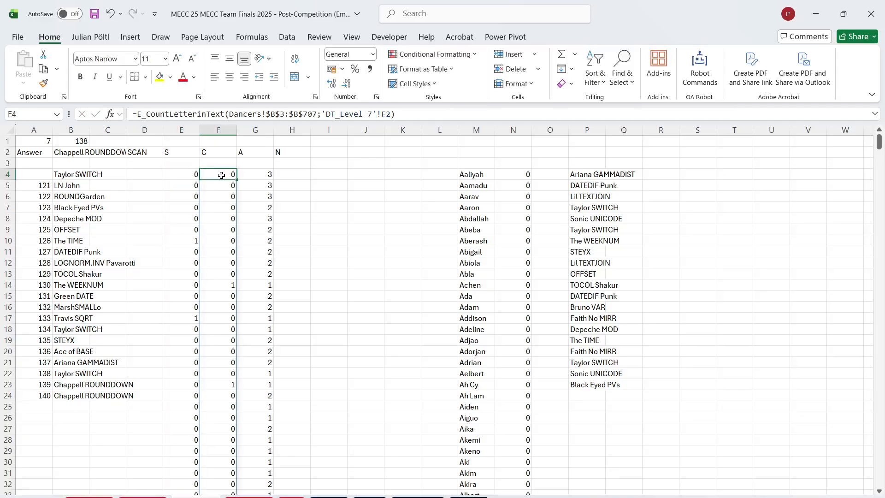
{"action": "key", "text": "shift+Right"}
{"action": "key", "text": "Delete"}
Step: Rework the E4 letter count into a REDUCE over E2# starting at 0, with LAMBDA(A;B) stacking each letter's counts through HSTACK
{"action": "key", "text": "Left"}
{"action": "left_click", "coordinate": [141, 115]}
{"action": "type", "text": "REDUCE("}
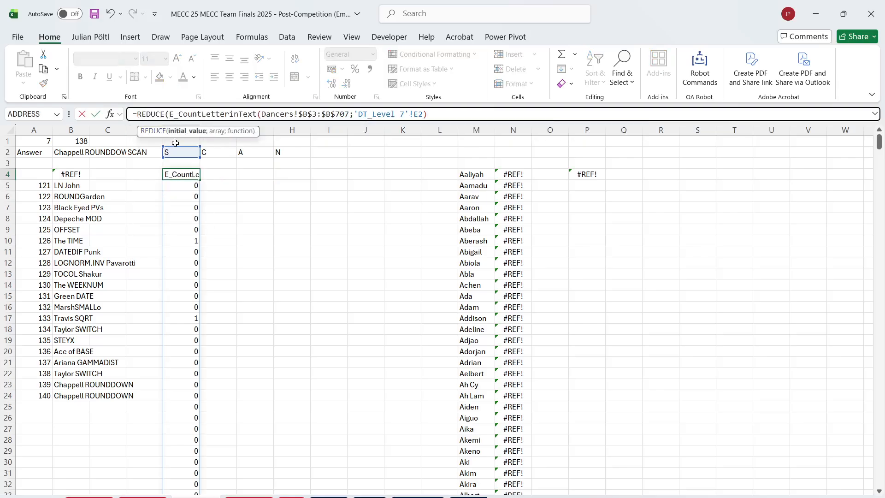
{"action": "type", "text": "0;"}
{"action": "left_click_drag", "start_coordinate": [179, 151], "coordinate": [281, 150]}
{"action": "type", "text": ";"}
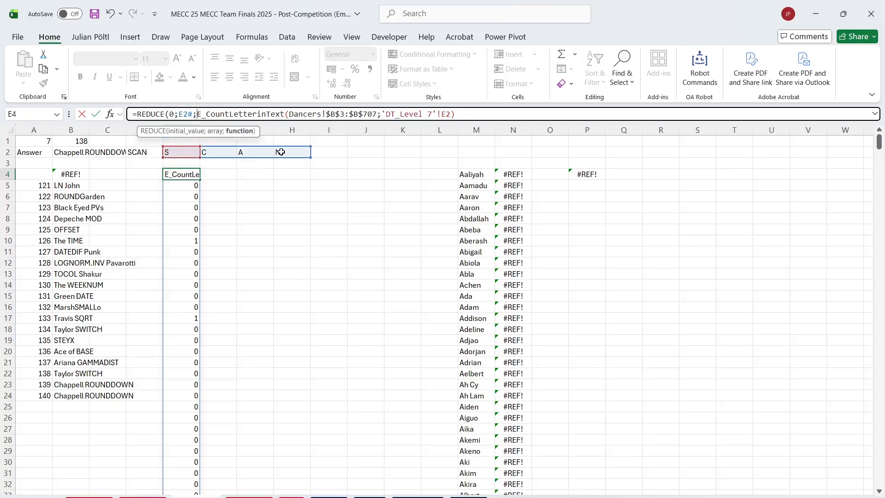
{"action": "type", "text": "LAMBDA(S"}
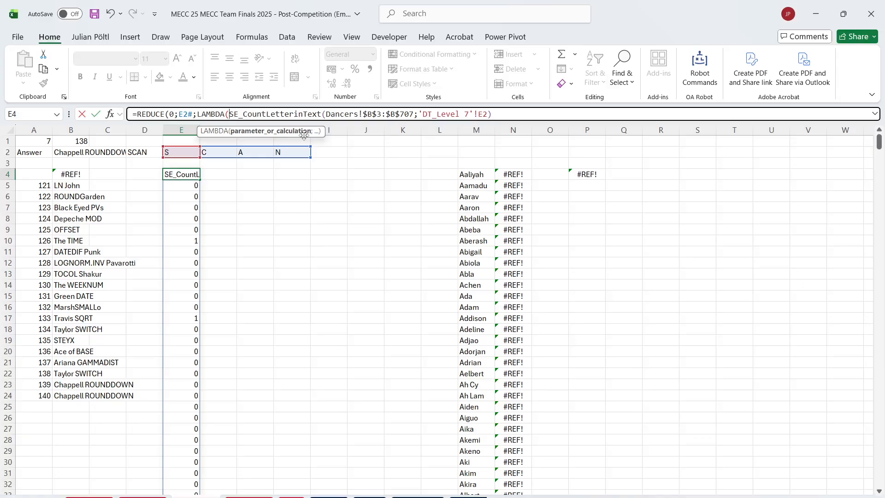
{"action": "key", "text": "Delete"}
{"action": "type", "text": "A;B;HSTACK(A"}
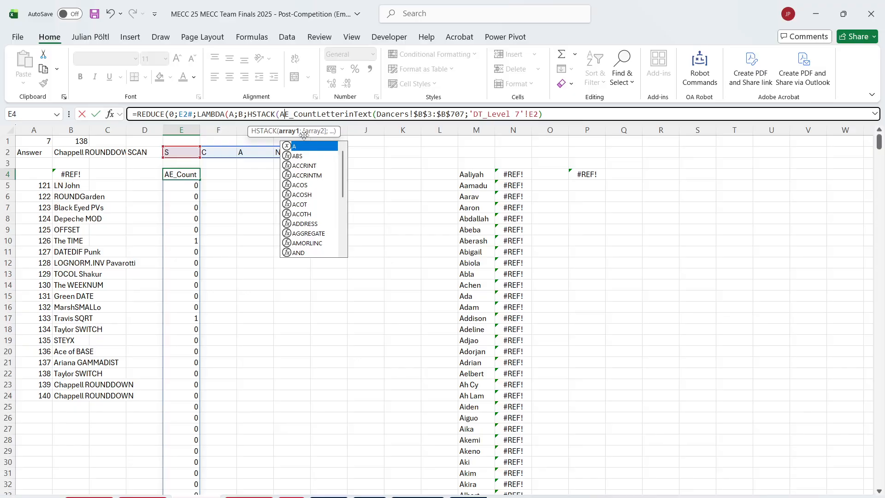
{"action": "type", "text": ";"}
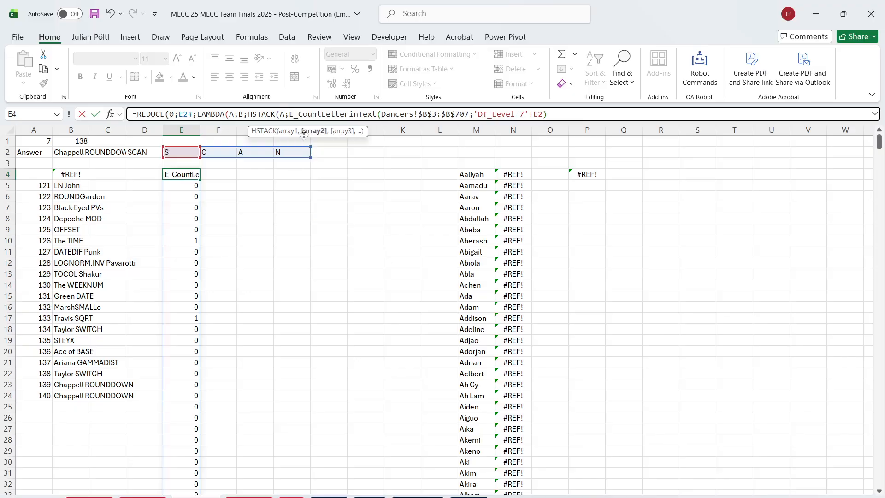
{"action": "left_click_drag", "start_coordinate": [475, 114], "coordinate": [548, 115]}
{"action": "type", "text": "B))))"}
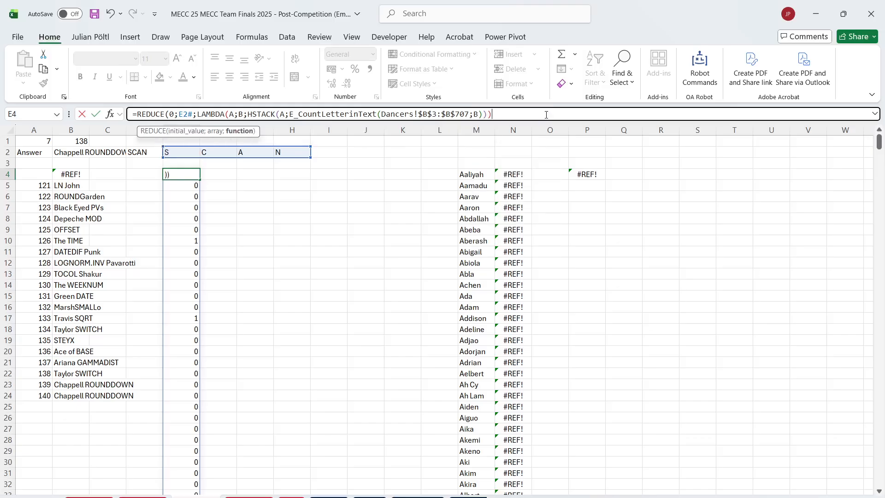
Step: Wrap the REDUCE formula in E4 with DROP to remove the first column of the stacked counts
{"action": "left_click", "coordinate": [140, 116]}
{"action": "type", "text": "dr"}
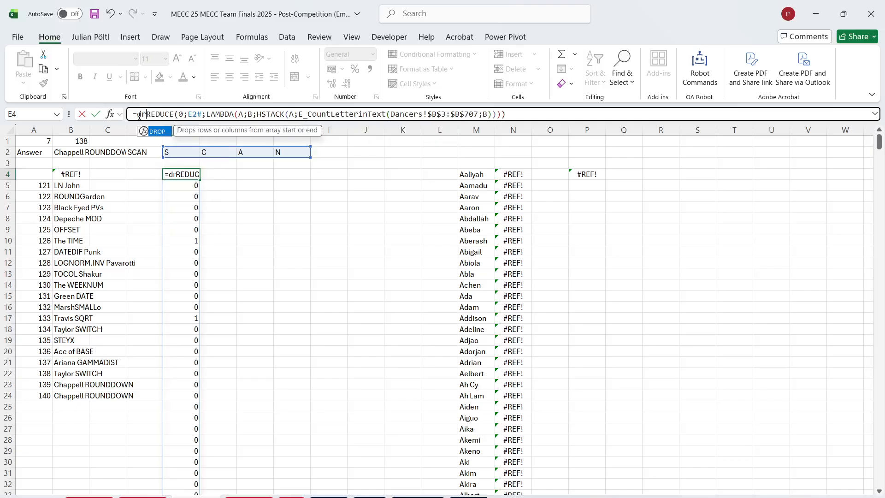
{"action": "key", "text": "Tab"}
{"action": "key", "text": "End"}
{"action": "type", "text": ";;1)"}
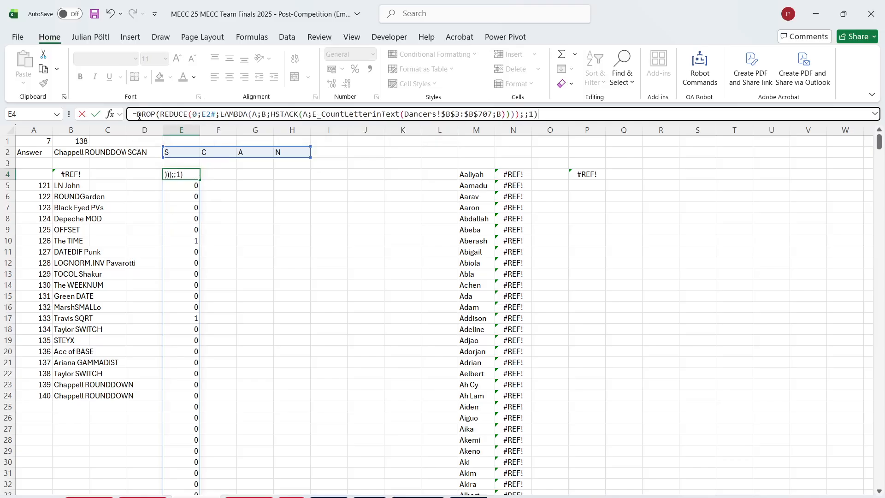
{"action": "key", "text": "ctrl+Return"}
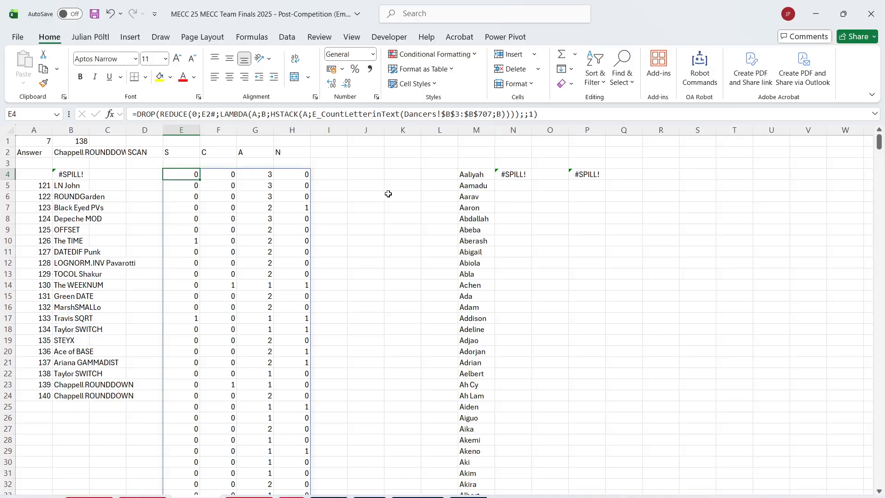
Step: Replace the N4 formula with BYROW using PRODUCT across each dancer's letter counts in columns E to H
{"action": "left_click", "coordinate": [496, 179]}
{"action": "left_click", "coordinate": [352, 109]}
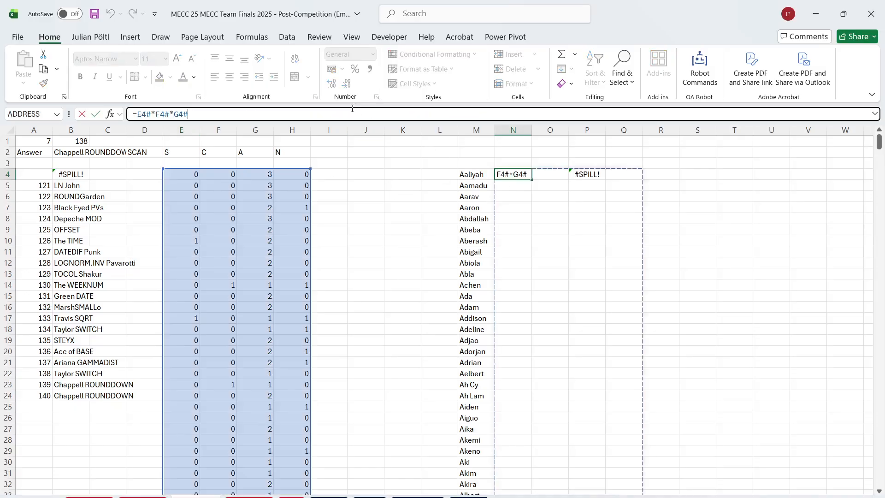
{"action": "key", "text": "ctrl+Return"}
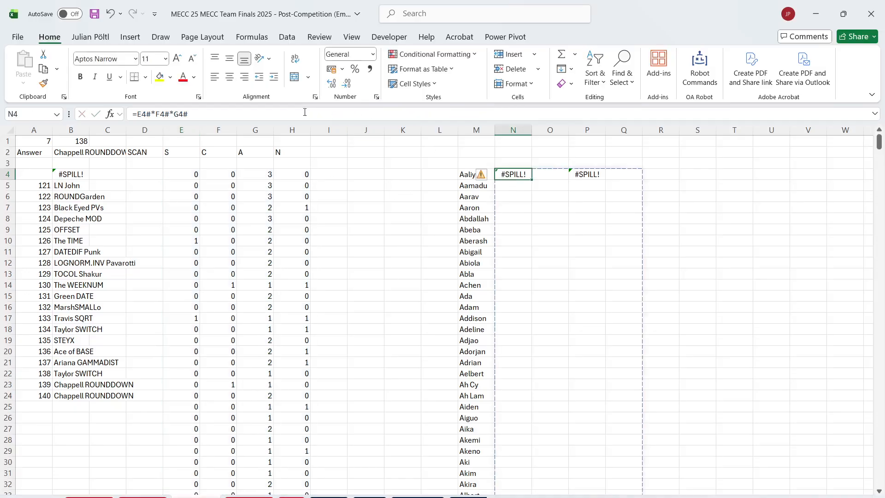
{"action": "key", "text": "Delete"}
{"action": "type", "text": "=by"}
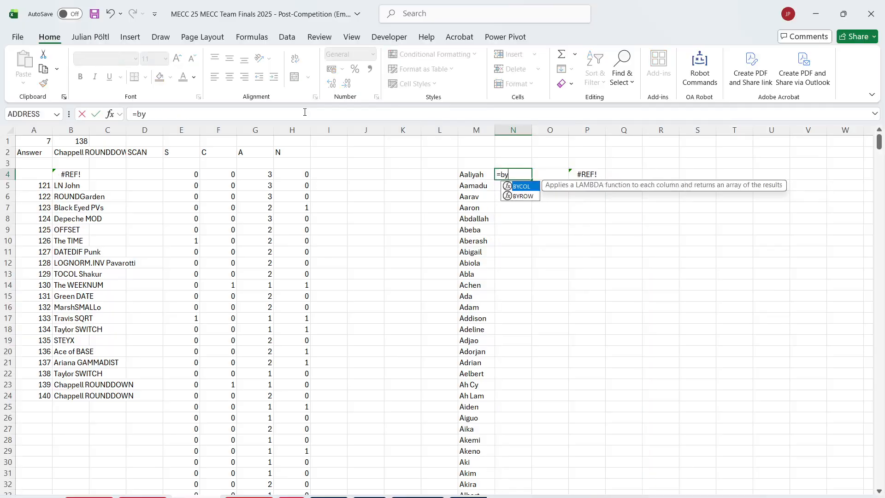
{"action": "key", "text": "Tab"}
{"action": "key", "text": "BackSpace"}
{"action": "key", "text": "BackSpace"}
{"action": "key", "text": "BackSpace"}
{"action": "key", "text": "BackSpace"}
{"action": "key", "text": "Down"}
{"action": "key", "text": "Tab"}
{"action": "left_click", "coordinate": [186, 177]}
{"action": "key", "text": "ctrl+shift+Right"}
{"action": "key", "text": "ctrl+shift+Down"}
{"action": "type", "text": ";pr"}
{"action": "key", "text": "Tab"}
{"action": "type", "text": ")"}
{"action": "key", "text": "Return"}
{"action": "key", "text": "Up"}
{"action": "key", "text": "Up"}
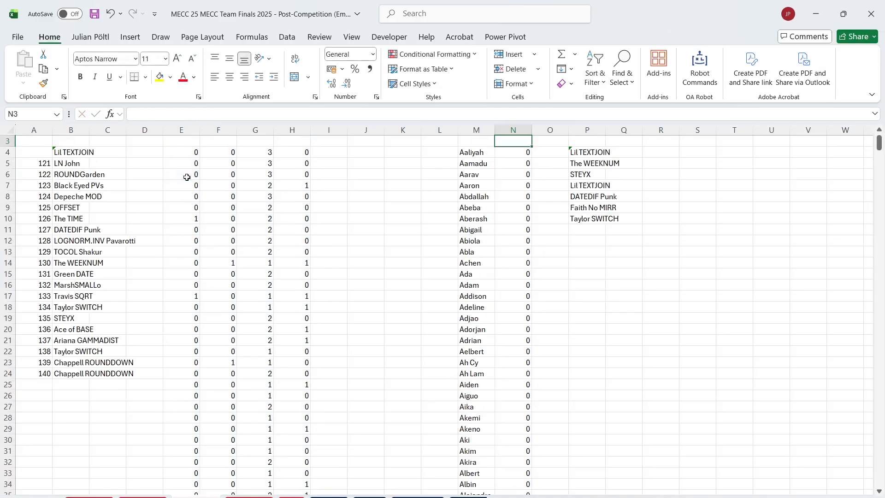
Step: Run the game loop macro for games 121 to 140 with B1 as the number cell and B4 as the result cell
{"action": "left_click", "coordinate": [158, 308]}
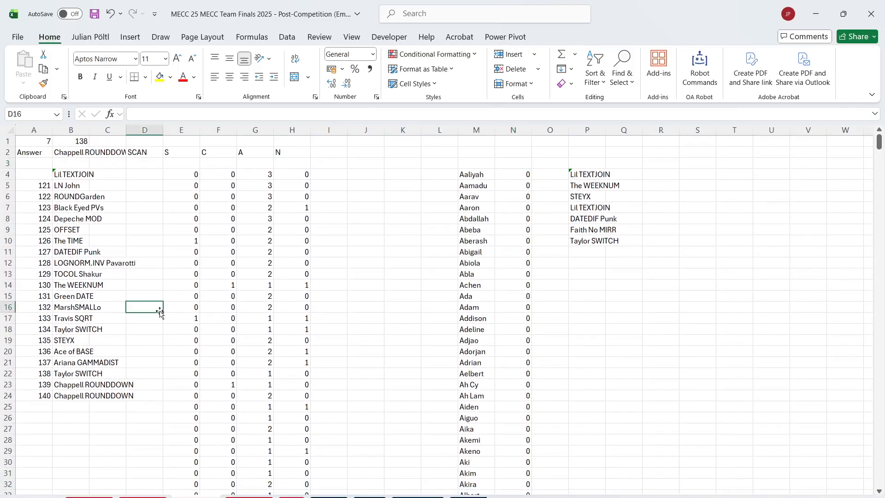
{"action": "type", "text": "121"}
{"action": "key", "text": "Return"}
{"action": "type", "text": "1"}
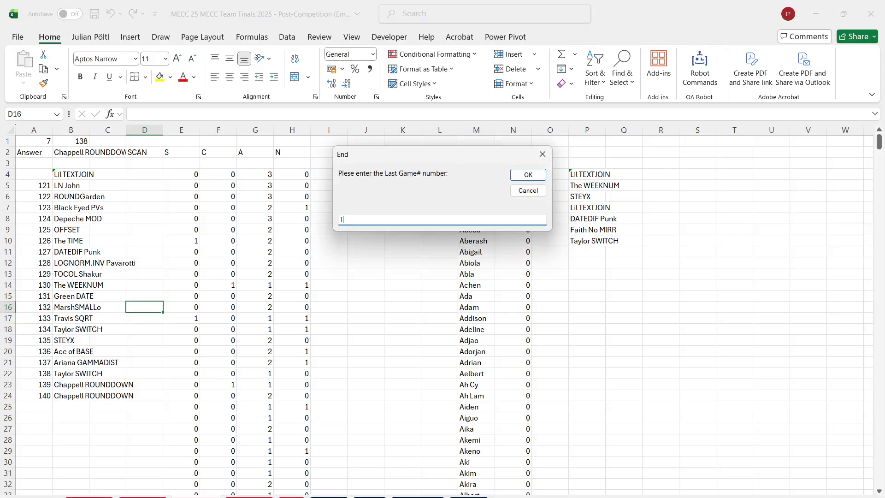
{"action": "type", "text": "40"}
{"action": "key", "text": "Return"}
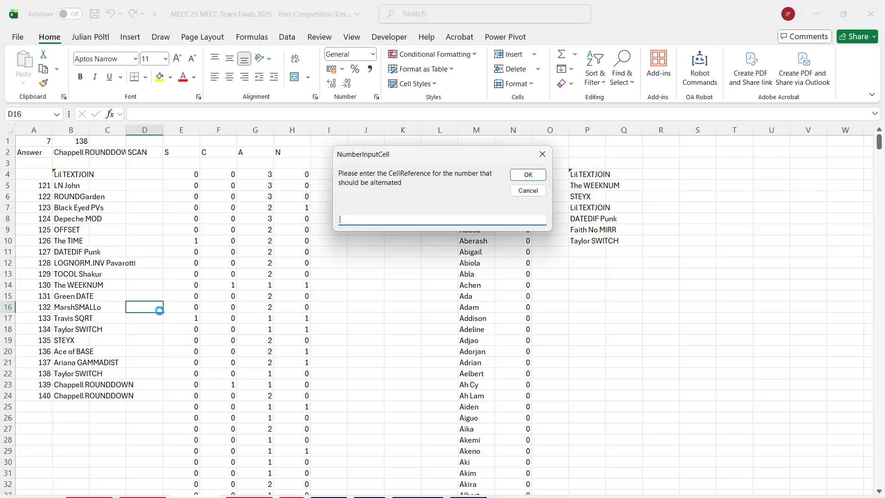
{"action": "type", "text": "B1"}
{"action": "key", "text": "Return"}
{"action": "type", "text": "B4"}
{"action": "key", "text": "Return"}
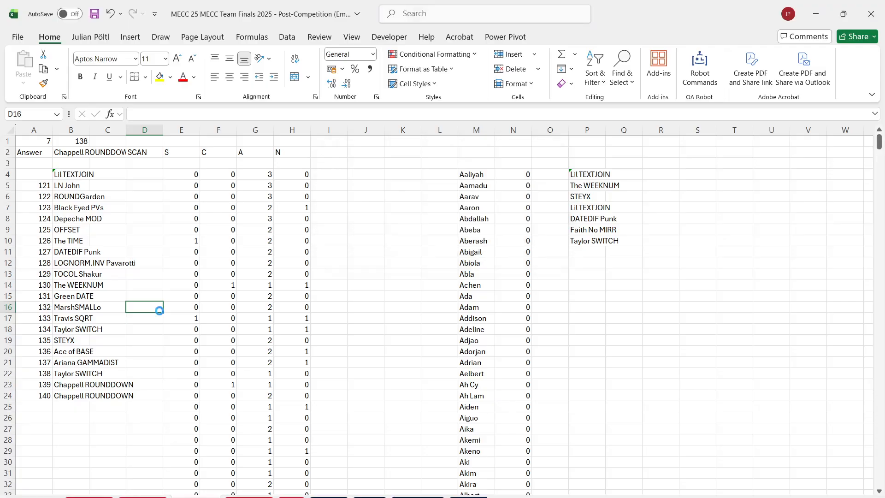
{"action": "key", "text": "Return"}
Step: Set the game number in B1 to 139 and inspect the letter counts and the FILTER formula in P4
{"action": "left_click", "coordinate": [78, 143]}
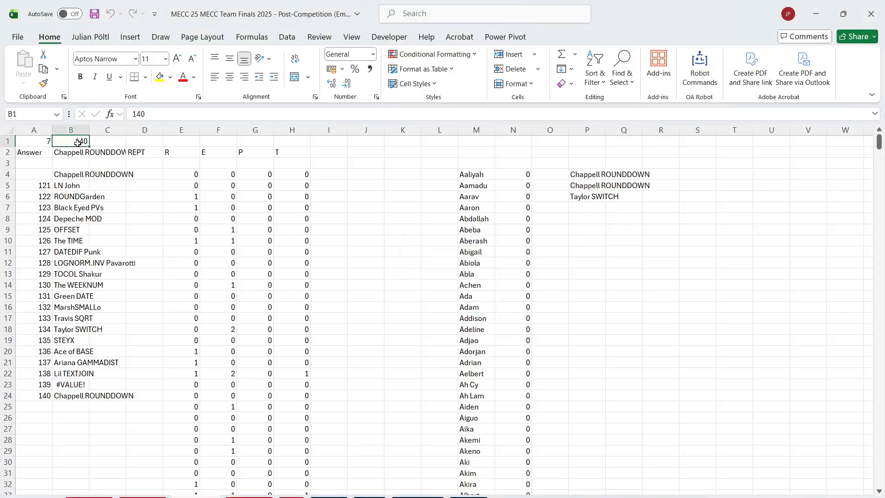
{"action": "type", "text": "139"}
{"action": "key", "text": "Return"}
{"action": "left_click", "coordinate": [77, 143]}
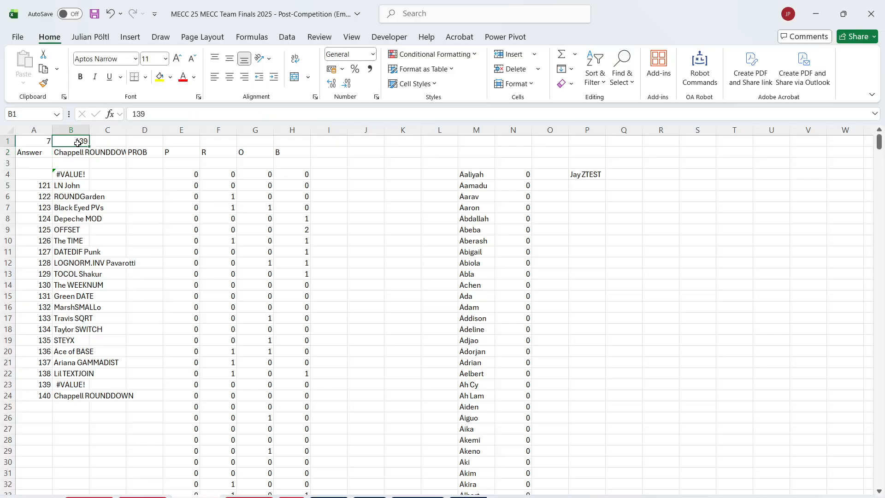
{"action": "scroll", "coordinate": [273, 305], "scroll_direction": "down", "scroll_amount": 20}
{"action": "scroll", "coordinate": [273, 305], "scroll_direction": "up", "scroll_amount": 10}
{"action": "scroll", "coordinate": [272, 306], "scroll_direction": "up", "scroll_amount": 20}
{"action": "left_click", "coordinate": [583, 175]}
{"action": "left_click", "coordinate": [297, 112]}
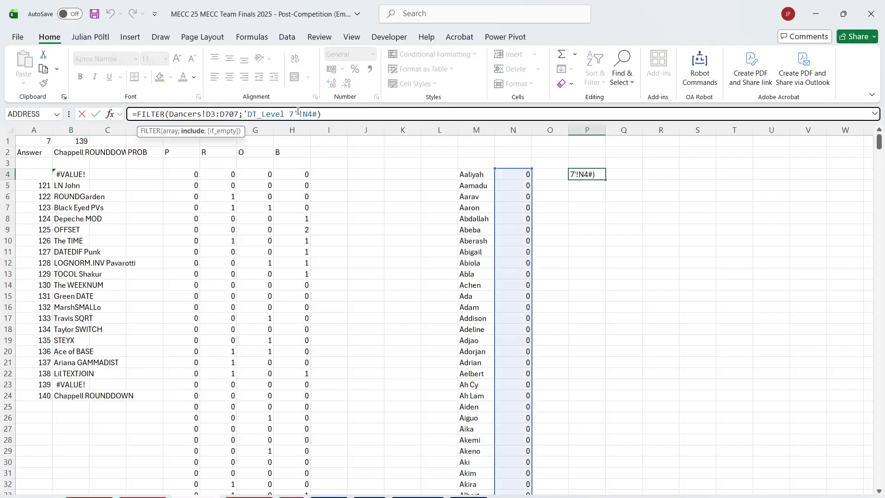
{"action": "key", "text": "Escape"}
Step: Wrap the GROUPBY formula in B4 with IFERROR, using P4 as the fallback value
{"action": "left_click", "coordinate": [74, 174]}
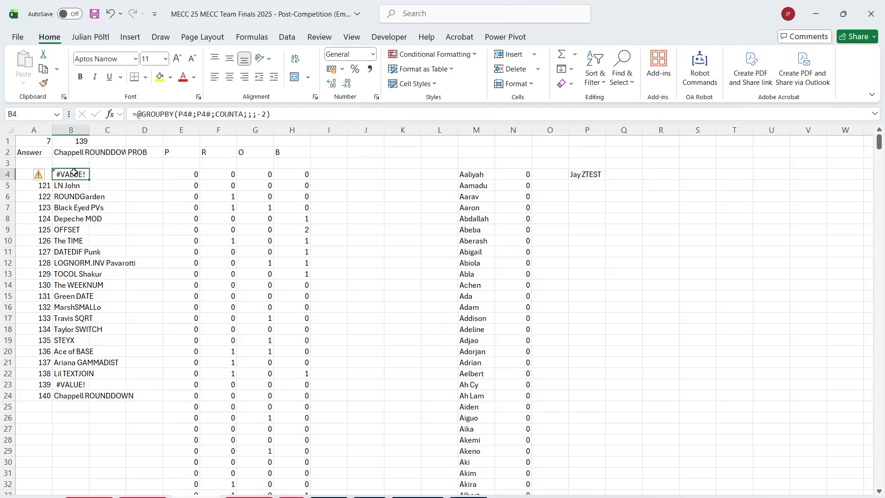
{"action": "left_click", "coordinate": [139, 115]}
{"action": "type", "text": "IFERROR("}
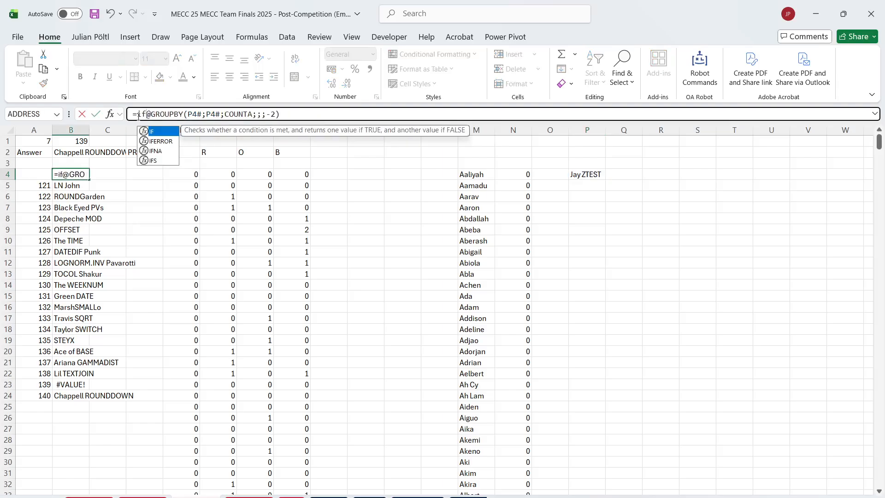
{"action": "left_click", "coordinate": [334, 115]}
{"action": "type", "text": ";"}
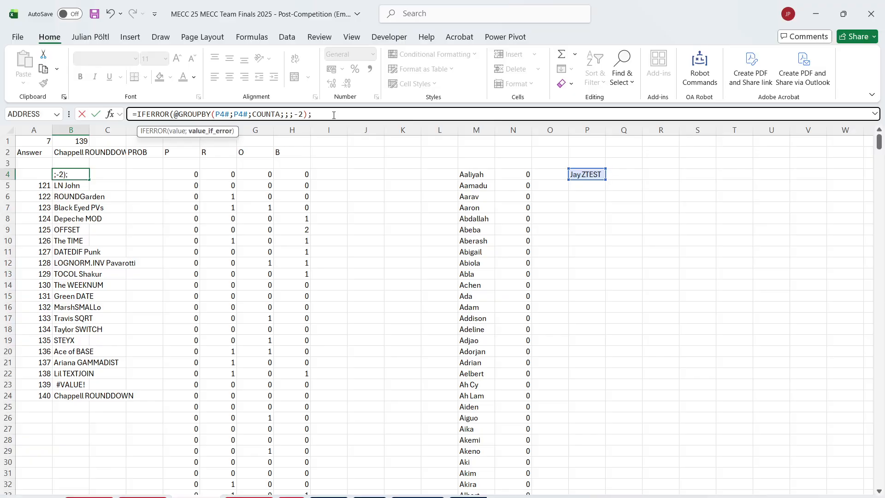
{"action": "left_click", "coordinate": [586, 176]}
{"action": "key", "text": "Return"}
{"action": "key", "text": "Up"}
Step: Copy the B4 result and paste it as a value into B23 for game 139
{"action": "key", "text": "ctrl+c"}
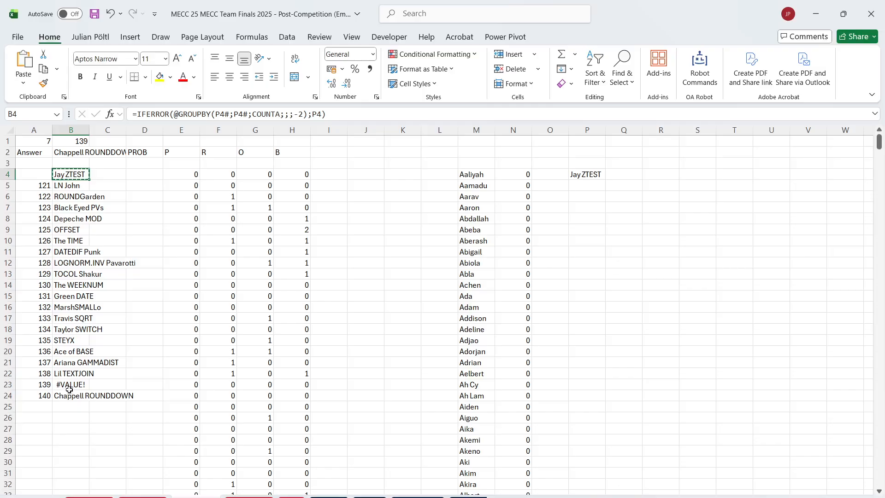
{"action": "left_click", "coordinate": [69, 385]}
{"action": "key", "text": "ctrl+shift+v"}
Step: Copy the answers in B5:B24 and paste them as values into the Level 7 answer cells for games 121 to 140
{"action": "left_click_drag", "start_coordinate": [66, 190], "coordinate": [71, 397]}
{"action": "key", "text": "ctrl+c"}
{"action": "key", "text": "ctrl+shift+v"}
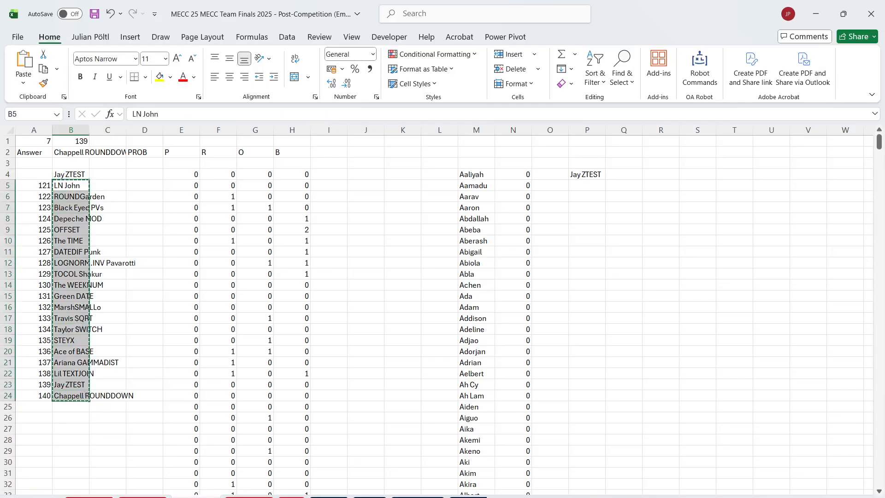
{"action": "left_click", "coordinate": [289, 496]}
{"action": "left_click", "coordinate": [156, 175]}
{"action": "key", "text": "ctrl+shift+v"}
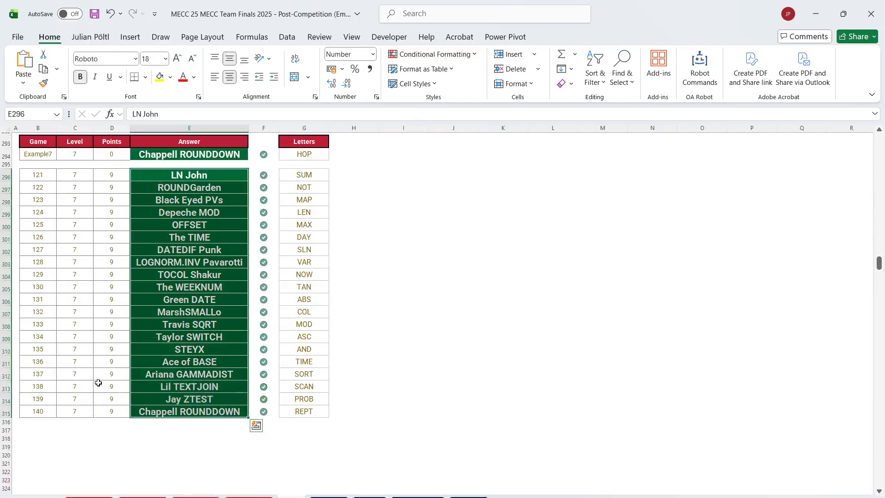
Step: Check the Level 7 answer marks and select the answer cell of Bonus 1 in the bonus questions table
{"action": "left_click_drag", "start_coordinate": [99, 387], "coordinate": [111, 399]}
{"action": "left_click", "coordinate": [299, 356]}
{"action": "scroll", "coordinate": [300, 356], "scroll_direction": "up", "scroll_amount": 7}
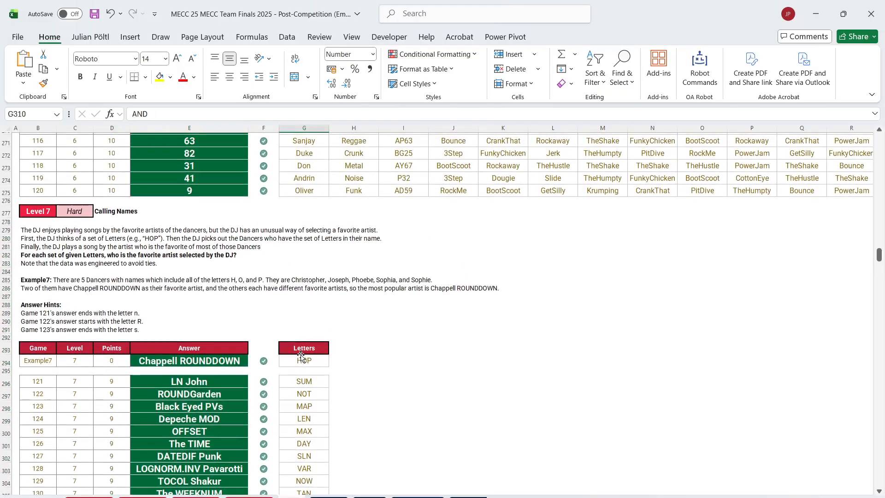
{"action": "scroll", "coordinate": [300, 356], "scroll_direction": "up", "scroll_amount": 20}
{"action": "scroll", "coordinate": [300, 358], "scroll_direction": "down", "scroll_amount": 8}
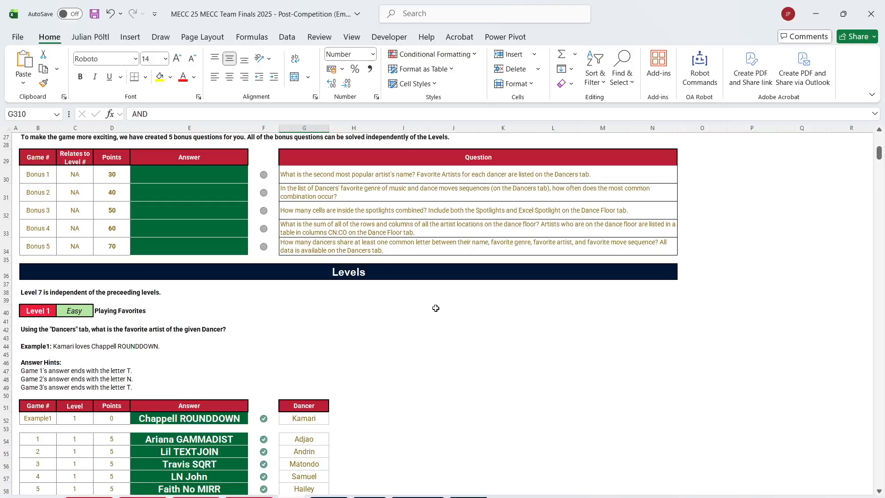
{"action": "left_click", "coordinate": [234, 176]}
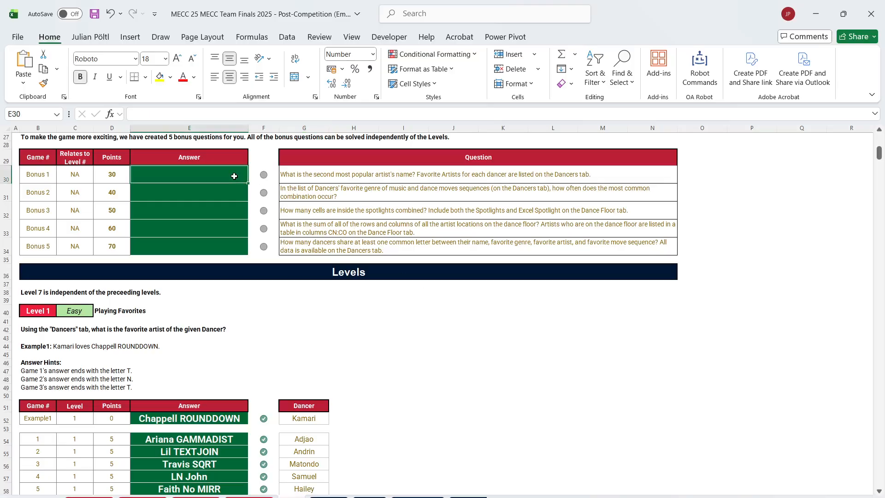
{"action": "type", "text": "=most"}
{"action": "key", "text": "BackSpace"}
{"action": "key", "text": "BackSpace"}
{"action": "key", "text": "BackSpace"}
{"action": "key", "text": "BackSpace"}
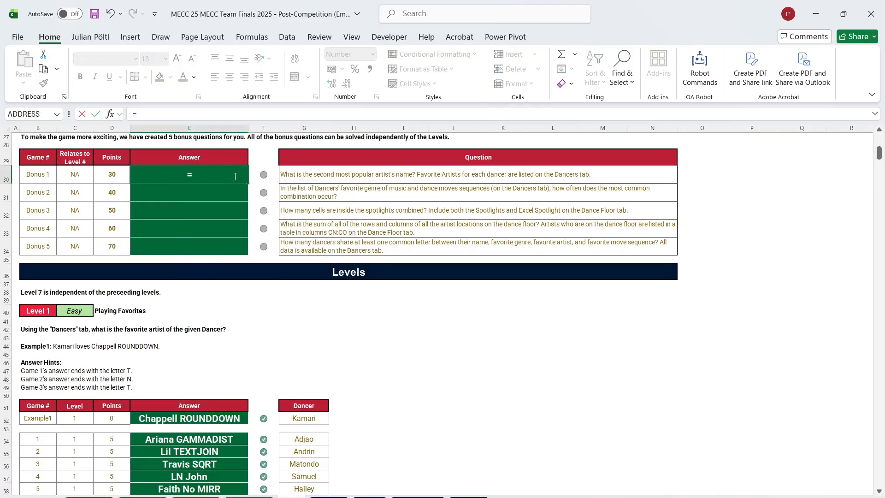
{"action": "type", "text": "most"}
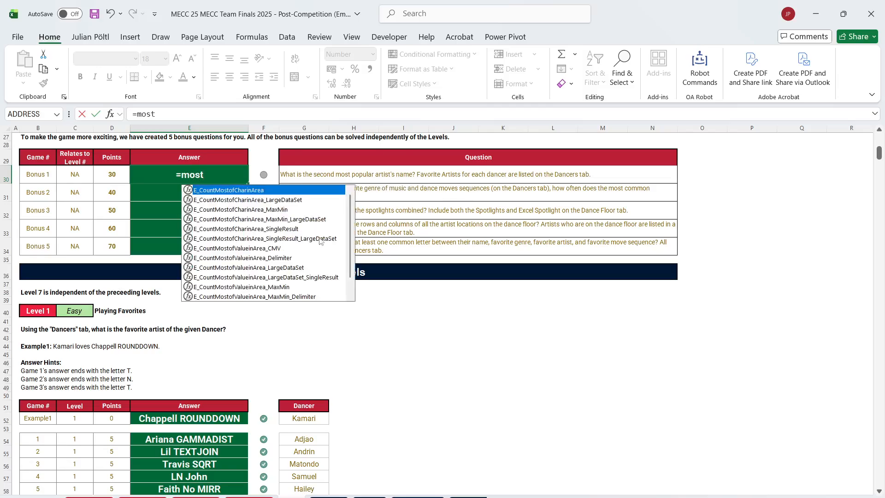
{"action": "scroll", "coordinate": [349, 275], "scroll_direction": "down", "scroll_amount": 1}
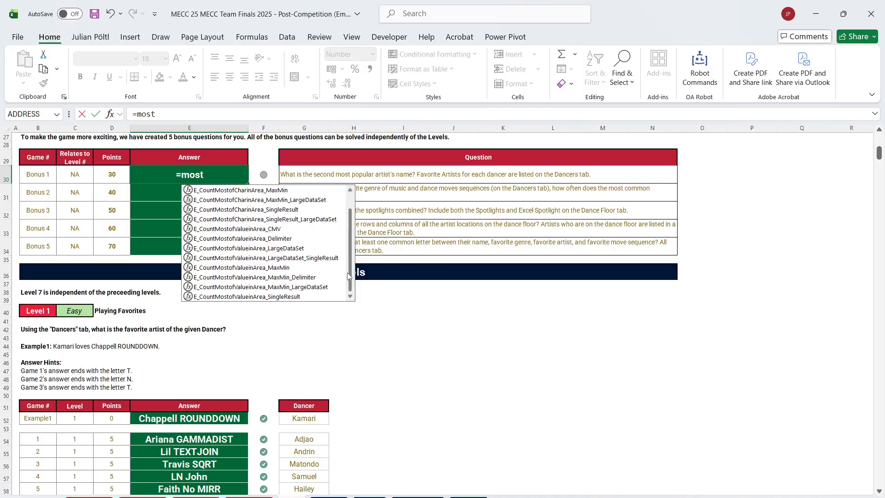
{"action": "key", "text": "Escape"}
{"action": "key", "text": "Escape"}
{"action": "type", "text": "=gr"}
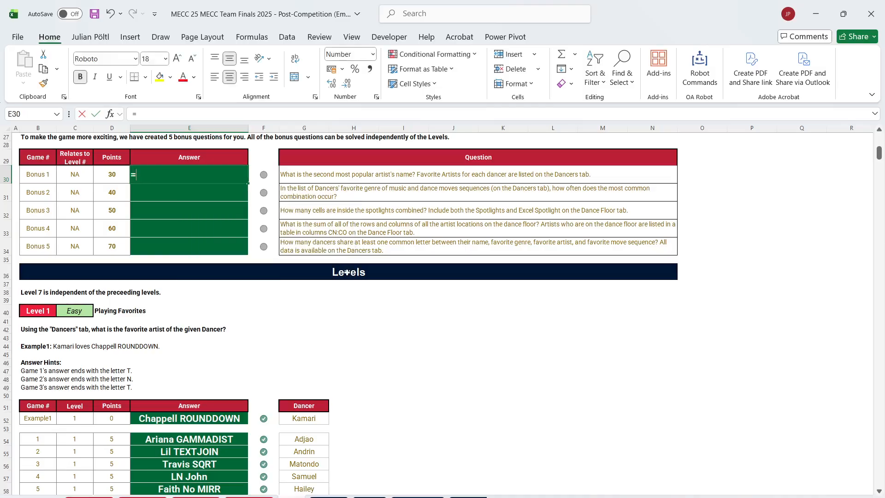
{"action": "key", "text": "Tab"}
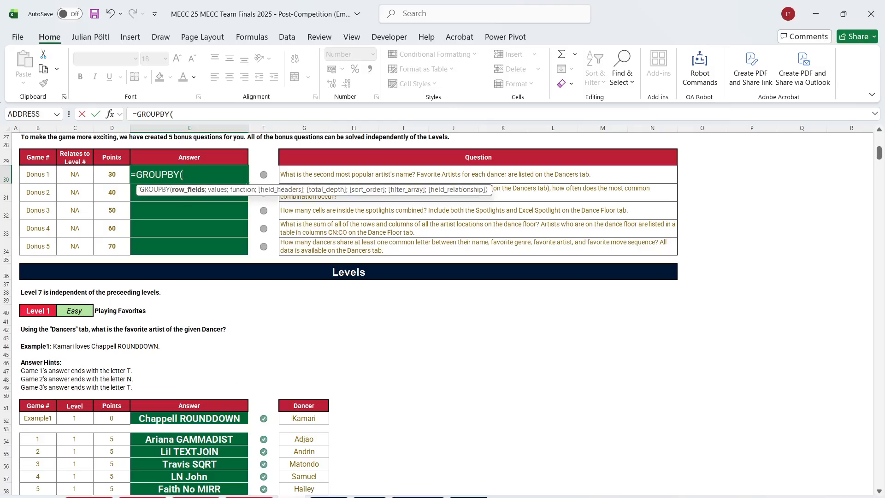
{"action": "key", "text": "BackSpace"}
{"action": "key", "text": "BackSpace"}
{"action": "key", "text": "BackSpace"}
{"action": "key", "text": "BackSpace"}
{"action": "key", "text": "BackSpace"}
{"action": "key", "text": "BackSpace"}
{"action": "key", "text": "BackSpace"}
{"action": "key", "text": "BackSpace"}
Step: Start the Bonus 1 answer as an INDEX formula with the Dancers range D3:D707 entered as both its first and second arguments
{"action": "type", "text": "ind"}
{"action": "key", "text": "Tab"}
{"action": "key", "text": "ctrl+Page_Down"}
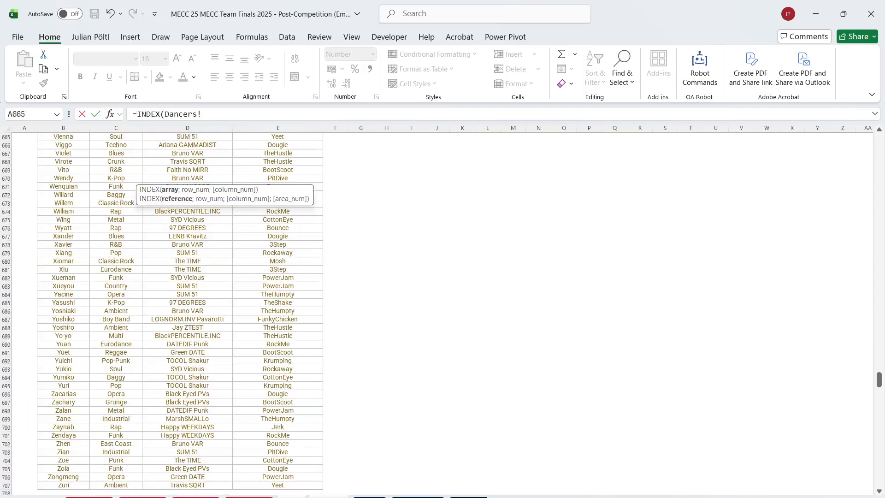
{"action": "left_click", "coordinate": [197, 261]}
{"action": "key", "text": "ctrl+Up"}
{"action": "key", "text": "Down"}
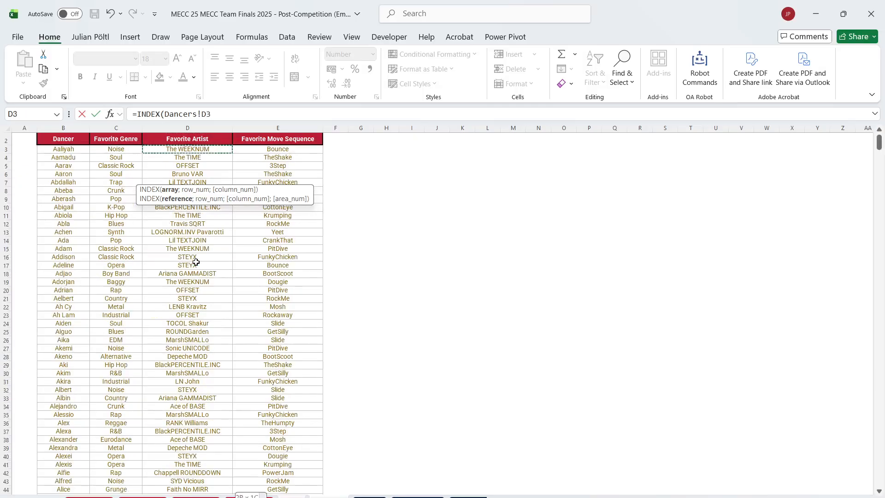
{"action": "key", "text": "ctrl+shift+Down"}
{"action": "type", "text": ";"}
{"action": "left_click", "coordinate": [215, 484]}
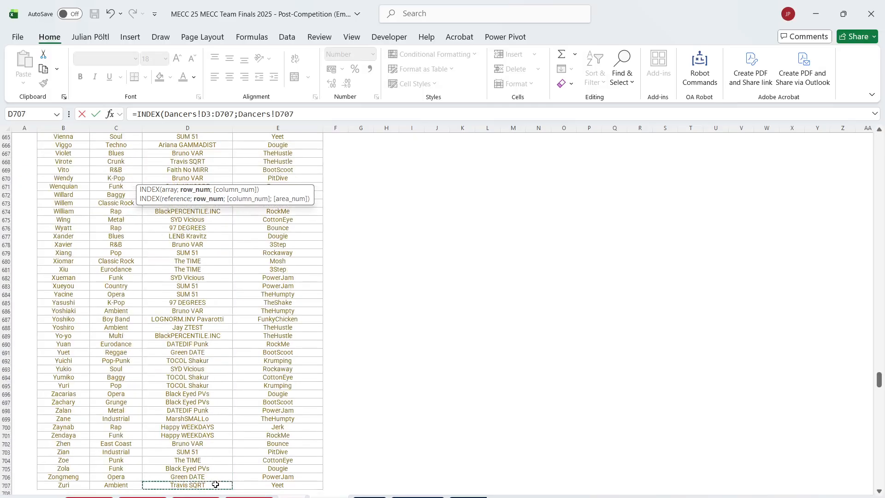
{"action": "key", "text": "ctrl+shift+Up"}
{"action": "key", "text": "shift+Down"}
{"action": "type", "text": ";"}
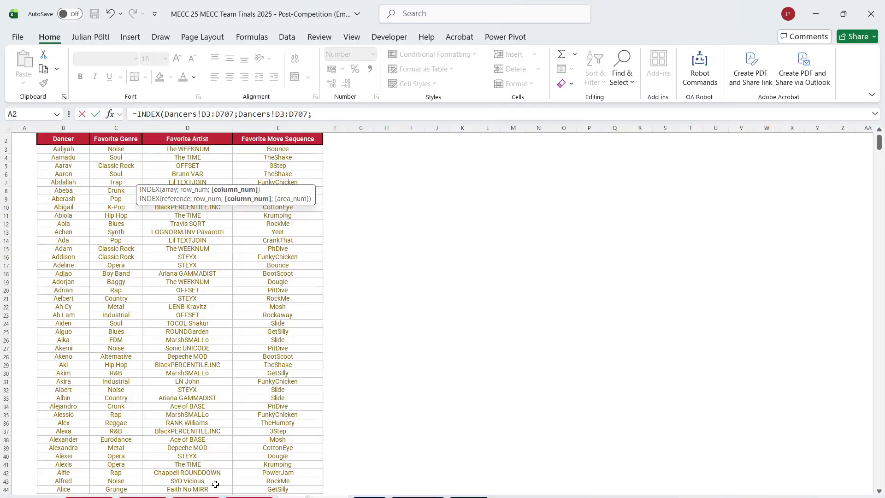
{"action": "key", "text": "BackSpace"}
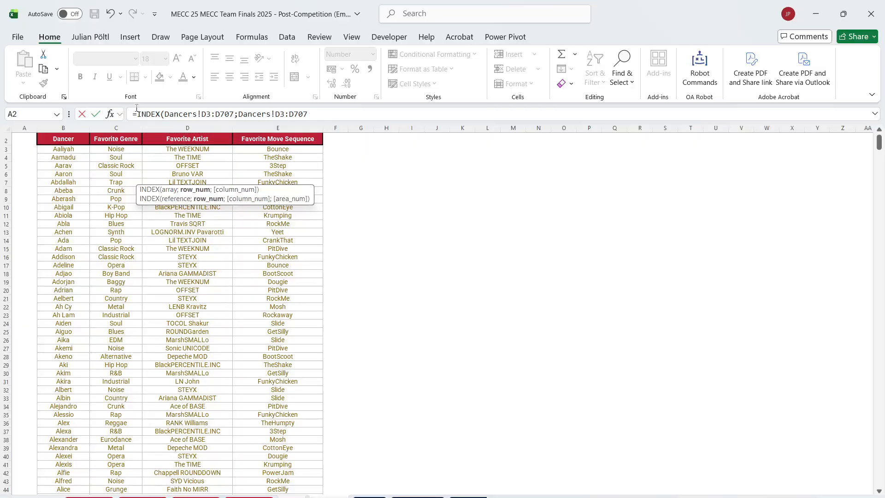
Step: Nest the ranges in a GROUPBY with COUNTA and sort order -2, and have INDEX return row 2, column 1 for Bonus 1
{"action": "left_click", "coordinate": [165, 115]}
{"action": "type", "text": "GROUPBY("}
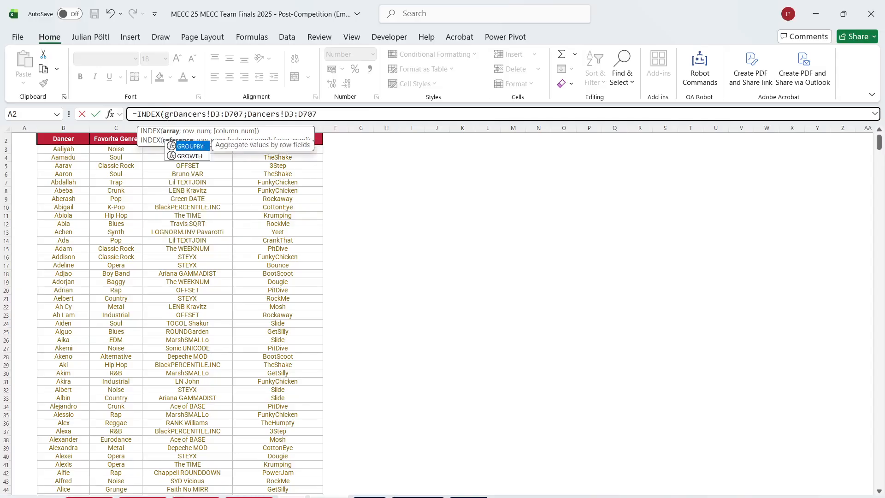
{"action": "left_click", "coordinate": [379, 113]}
{"action": "type", "text": ";co"}
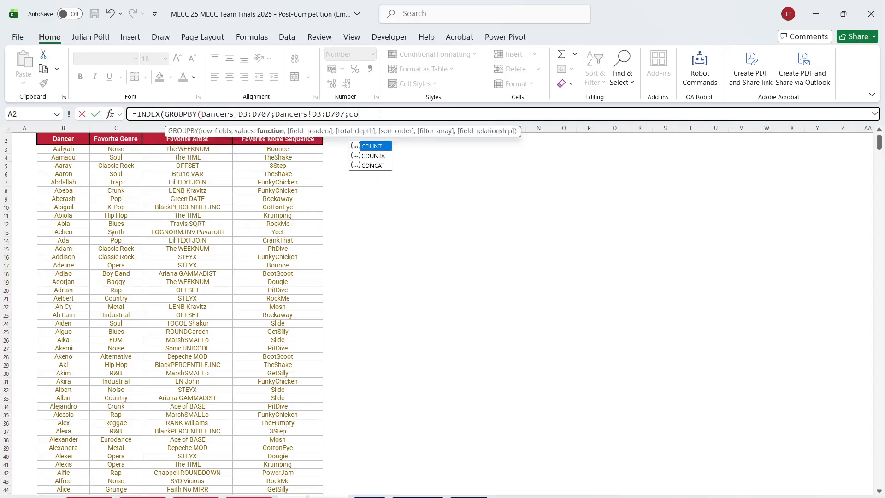
{"action": "key", "text": "Down"}
{"action": "key", "text": "Tab"}
{"action": "type", "text": ";;-2);"}
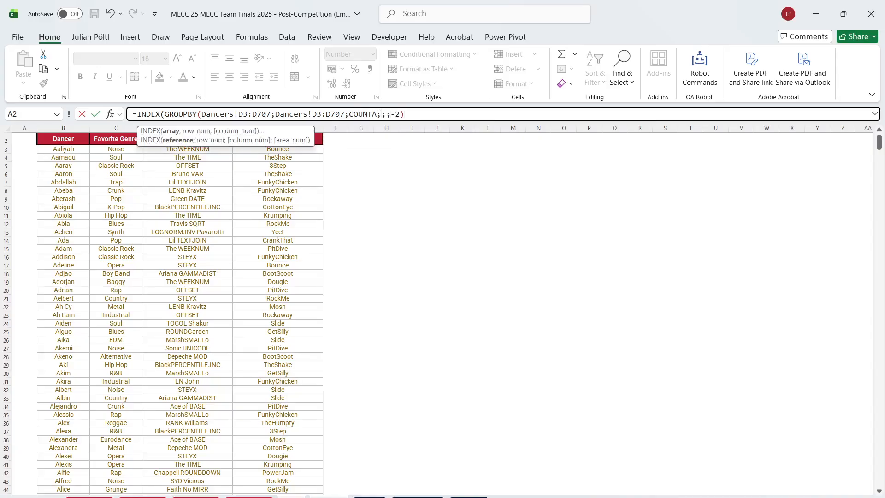
{"action": "type", "text": "2;1)"}
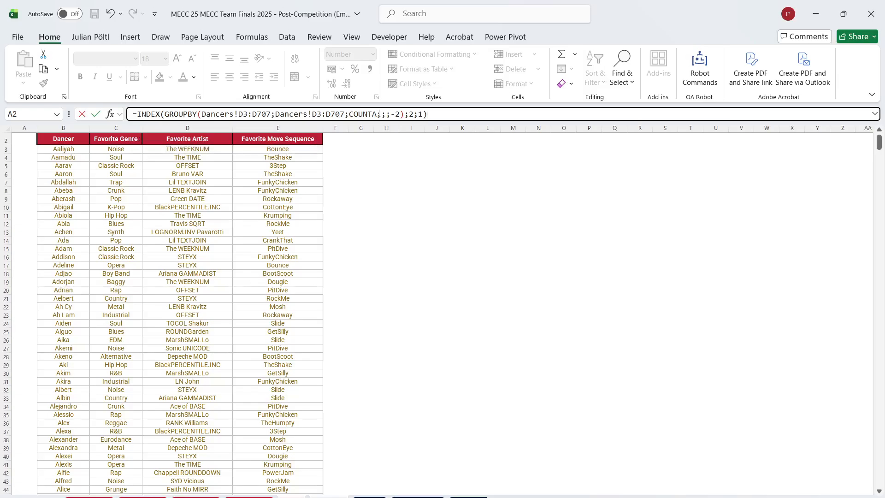
{"action": "key", "text": "Return"}
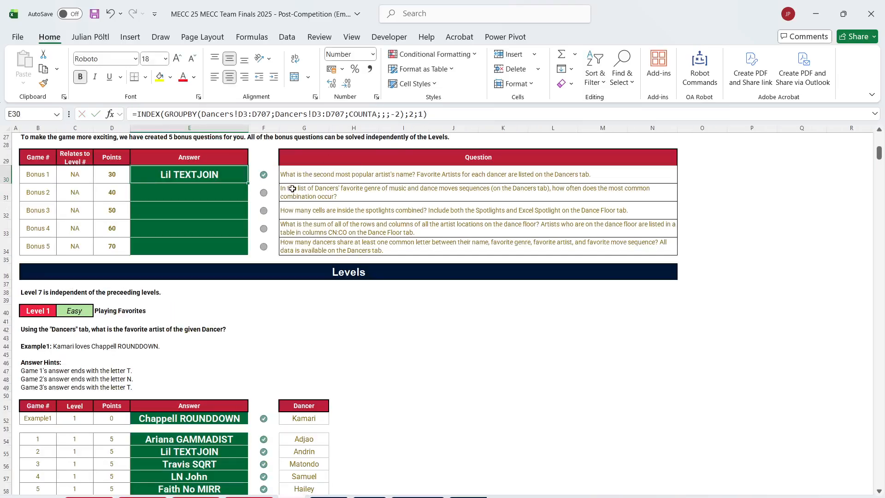
{"action": "left_click", "coordinate": [295, 191]}
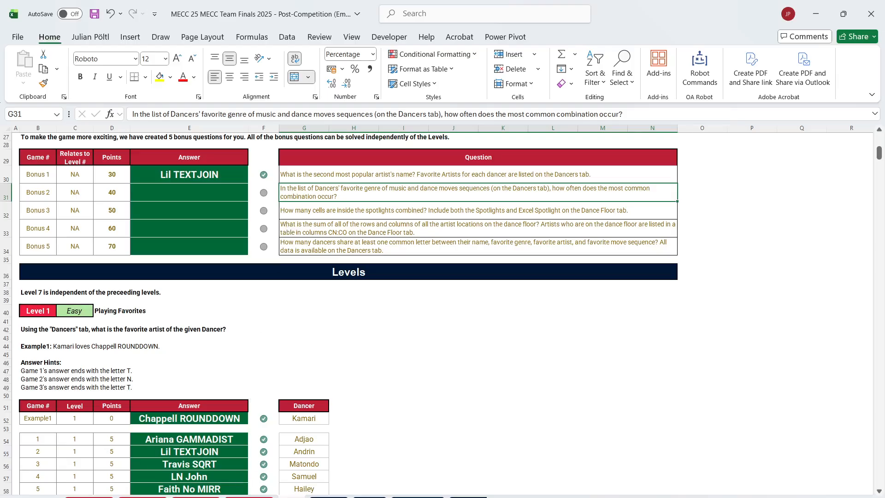
{"action": "key", "text": "ctrl+Page_Down"}
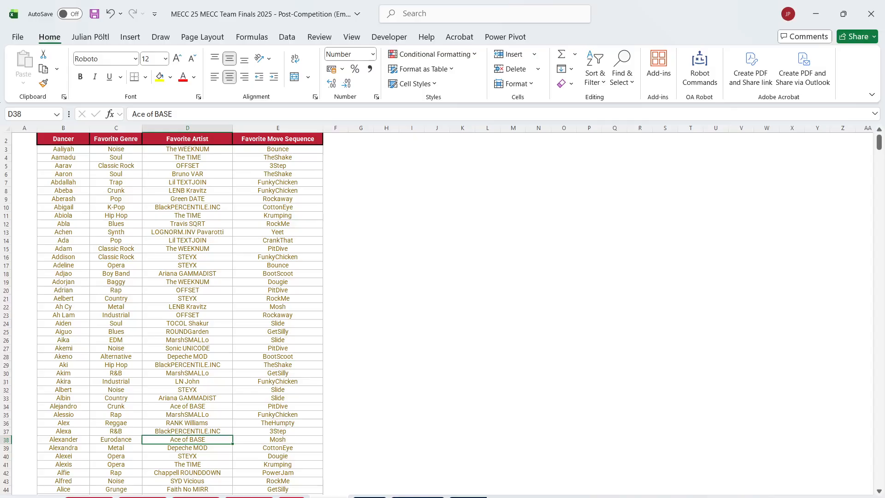
{"action": "key", "text": "ctrl+Page_Up"}
{"action": "key", "text": "ctrl+Page_Up"}
{"action": "key", "text": "ctrl+Page_Down"}
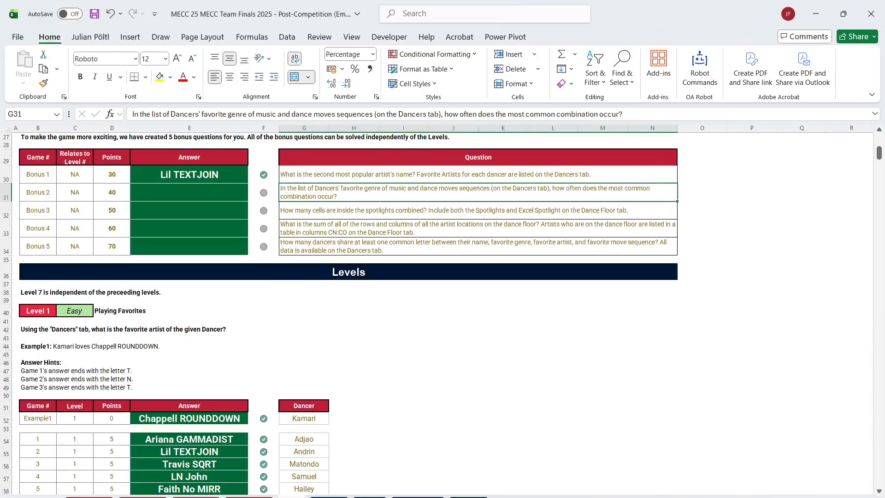
{"action": "left_click", "coordinate": [212, 192]}
{"action": "type", "text": "=in"}
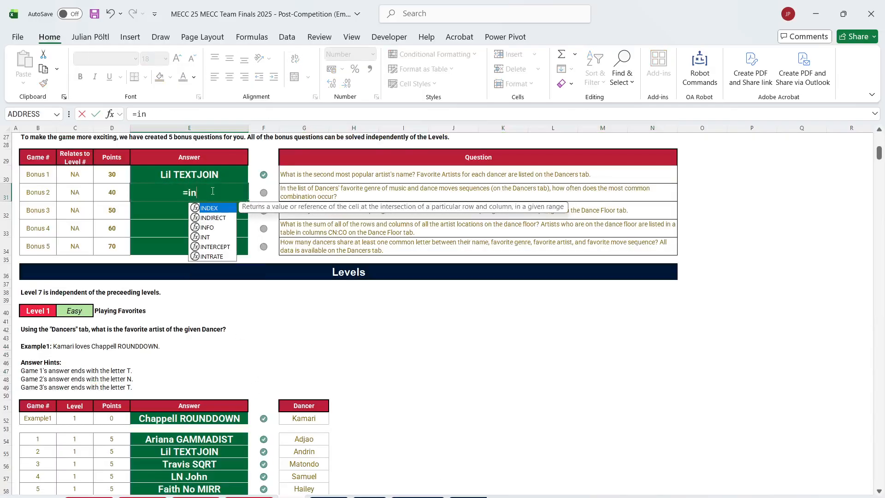
{"action": "key", "text": "Tab"}
{"action": "type", "text": "gro"}
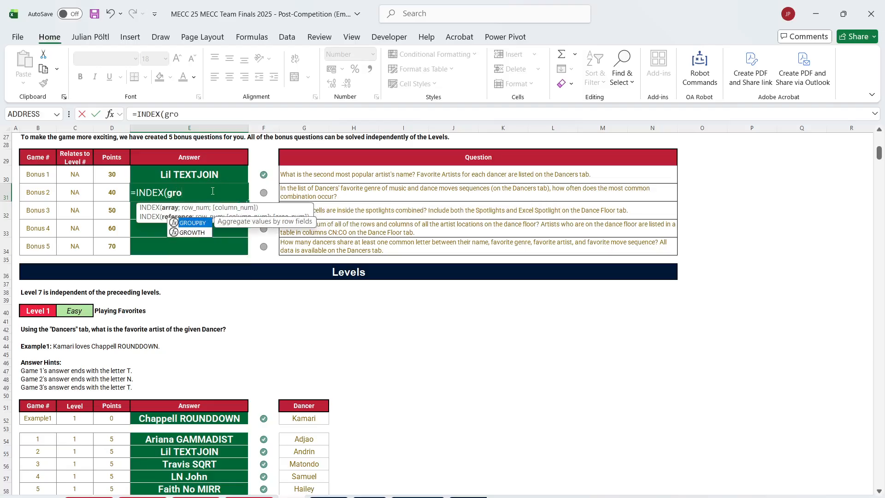
{"action": "key", "text": "Tab"}
{"action": "left_click", "coordinate": [343, 496]}
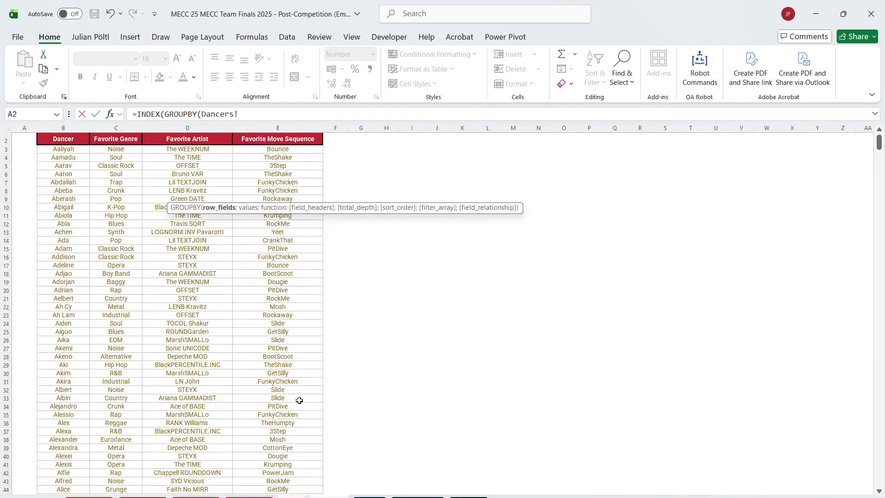
{"action": "left_click", "coordinate": [266, 149]}
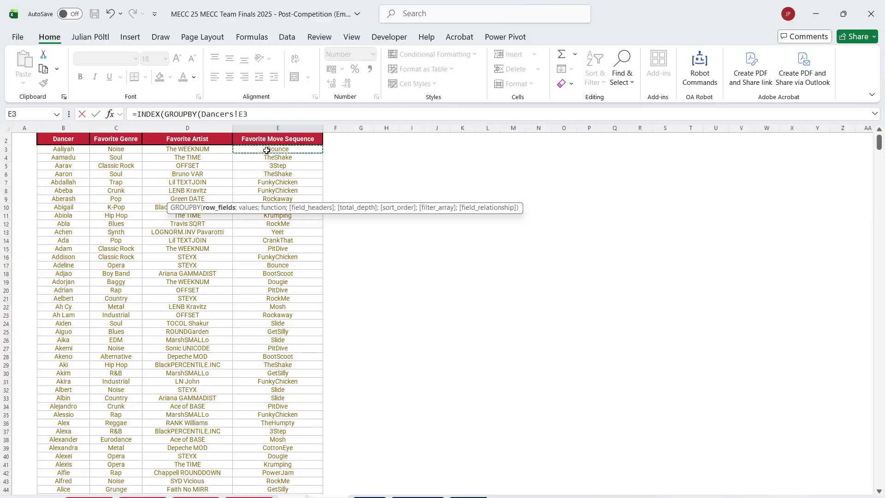
{"action": "left_click", "coordinate": [221, 148]}
{"action": "key", "text": "ctrl+shift+Down"}
{"action": "type", "text": "&"}
{"action": "key", "text": "Escape"}
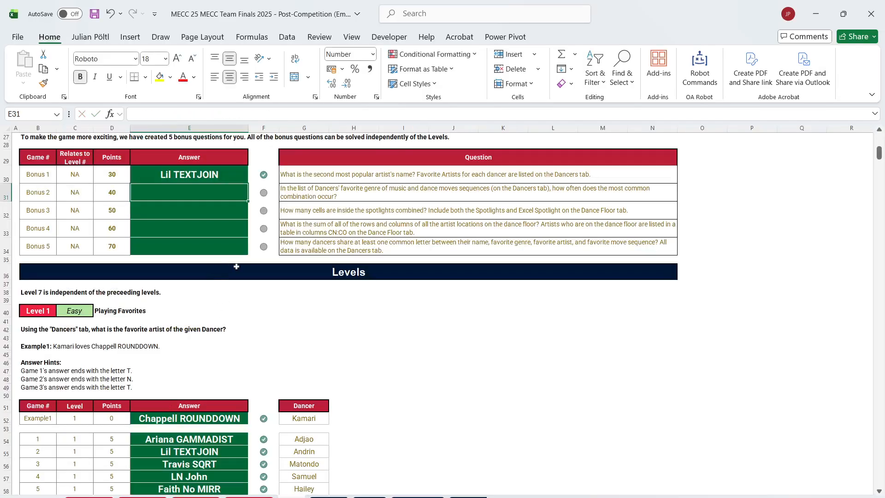
Step: Start the Bonus 2 answer as INDEX(GROUPBY with the absolute Dancers ranges $D$3:$D$707 and $E$3:$E$707 joined by & as row fields
{"action": "type", "text": "=ind"}
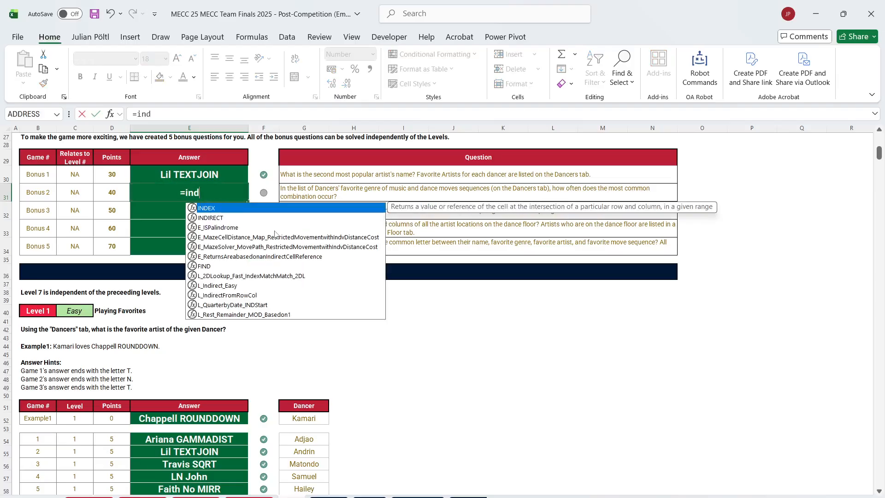
{"action": "key", "text": "Tab"}
{"action": "type", "text": "gro"}
{"action": "key", "text": "Tab"}
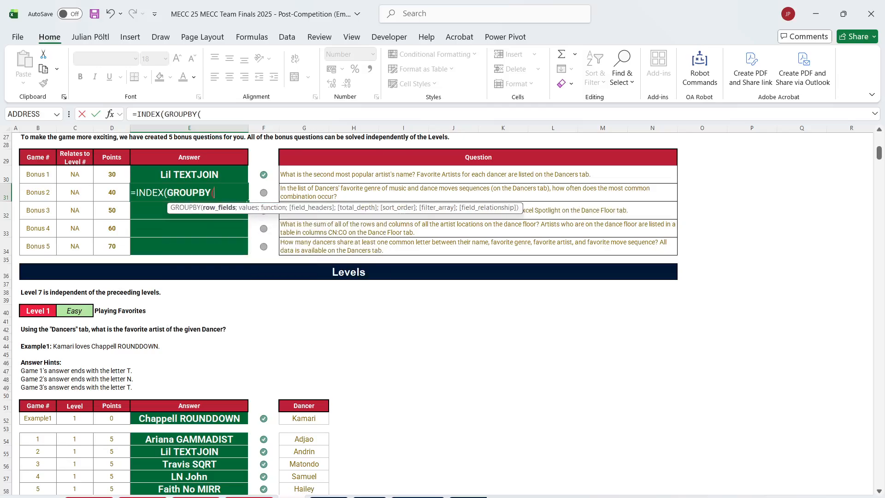
{"action": "key", "text": "ctrl+Page_Down"}
{"action": "left_click", "coordinate": [215, 162]}
{"action": "key", "text": "ctrl+Up"}
{"action": "key", "text": "ctrl+shift+Down"}
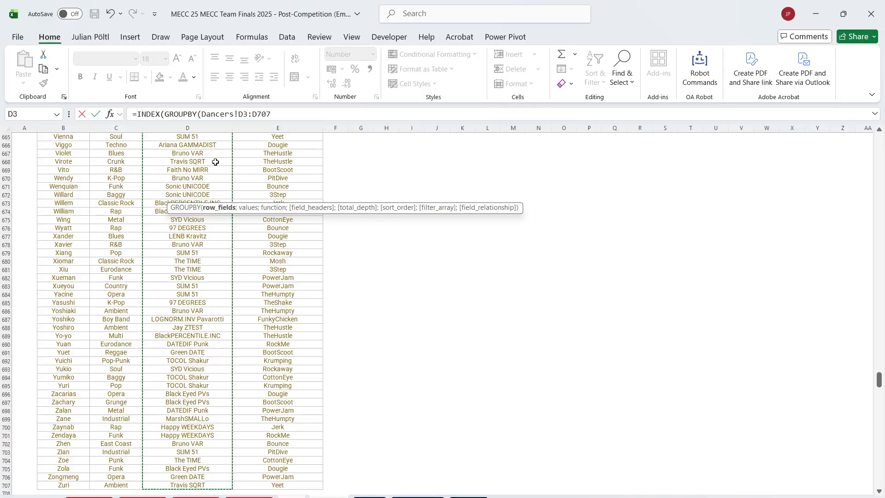
{"action": "key", "text": "F4"}
{"action": "type", "text": "&"}
{"action": "left_click", "coordinate": [300, 486]}
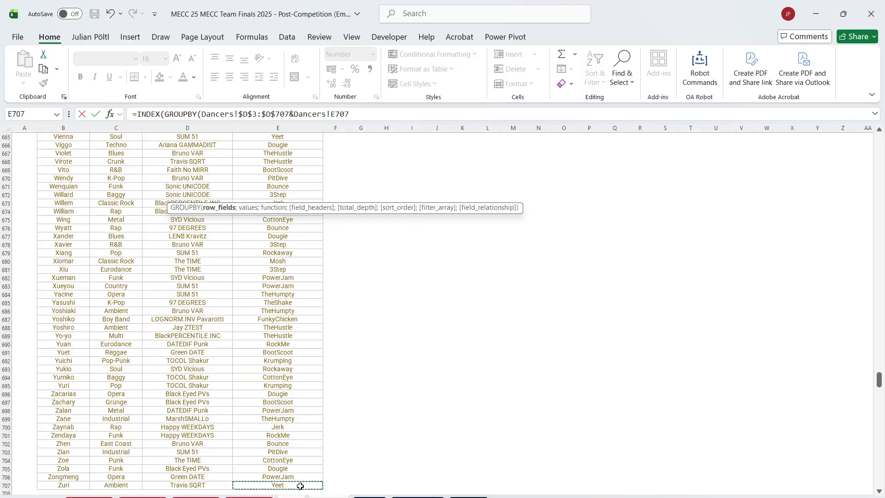
{"action": "key", "text": "ctrl+shift+Up"}
{"action": "key", "text": "shift+Down"}
{"action": "key", "text": "F4"}
Step: Finish the Bonus 2 GROUPBY with values Dancers!E3:E707, COUNTA and sort order -2, and have INDEX return row 1, column 2
{"action": "type", "text": ";"}
{"action": "left_click", "coordinate": [268, 150]}
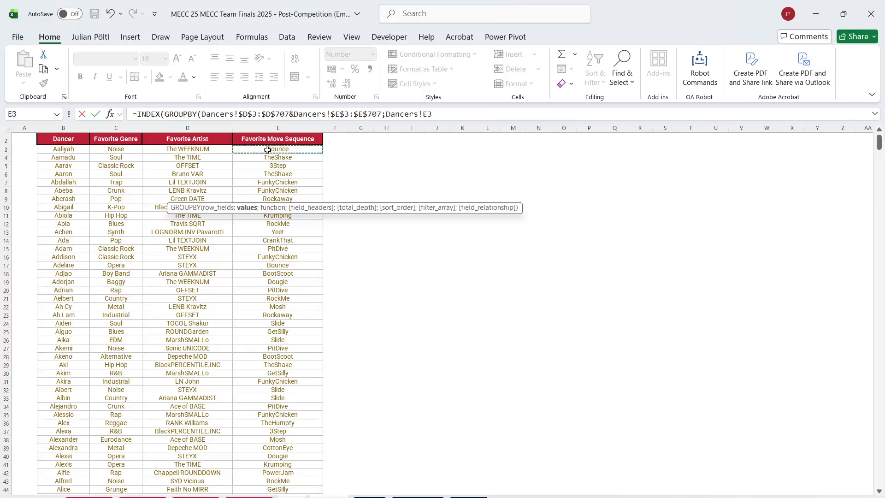
{"action": "key", "text": "ctrl+shift+Down"}
{"action": "type", "text": ";co"}
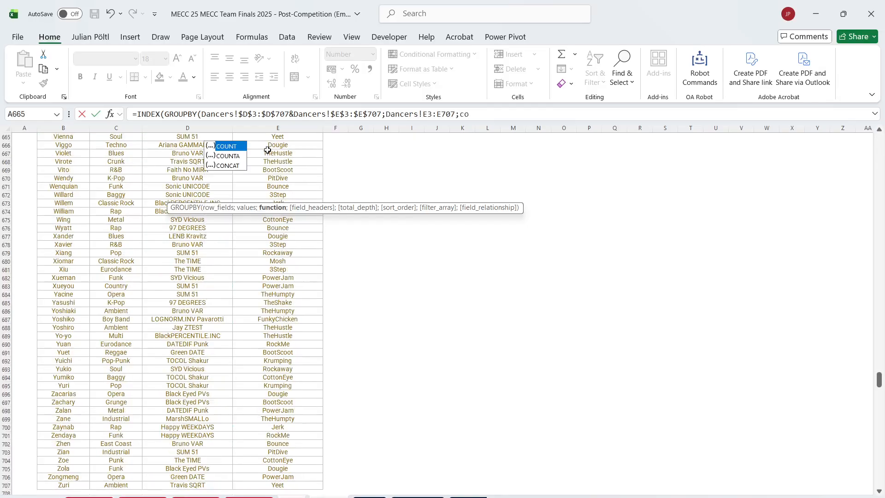
{"action": "key", "text": "Down"}
{"action": "key", "text": "Tab"}
{"action": "type", "text": ";;;-2);"}
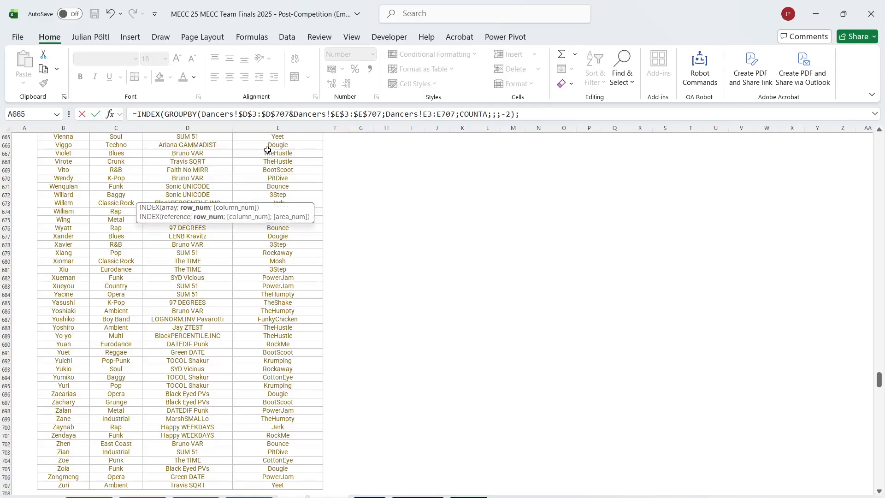
{"action": "type", "text": "1;2)"}
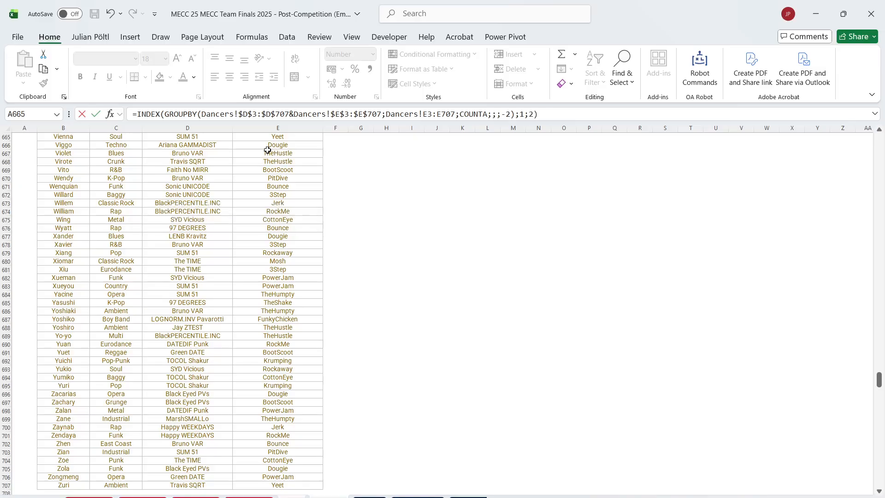
{"action": "key", "text": "Return"}
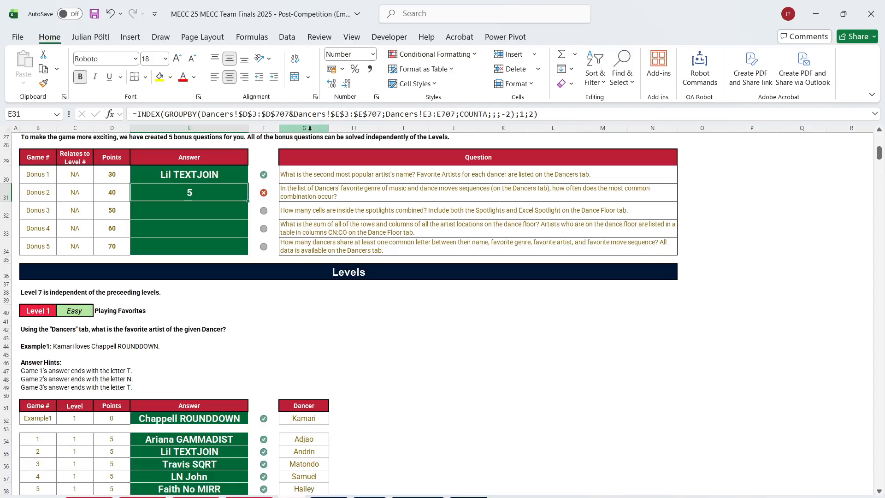
Step: Replace the values argument of the Bonus 2 GROUPBY with the joined ranges Dancers!$D$3:$D$707&Dancers!$E$3:$E$707
{"action": "left_click_drag", "start_coordinate": [381, 114], "coordinate": [202, 117]}
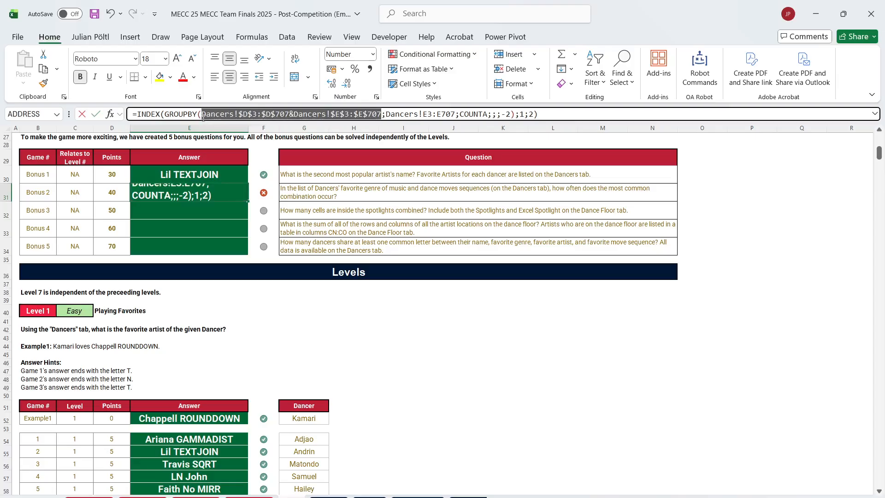
{"action": "left_click_drag", "start_coordinate": [386, 115], "coordinate": [455, 117]}
{"action": "key", "text": "ctrl+v"}
{"action": "key", "text": "Return"}
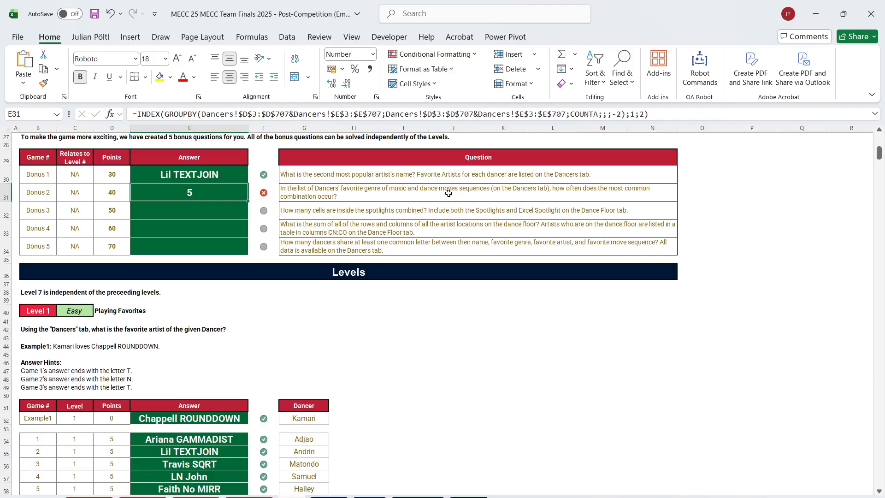
Step: Clear the Bonus 2 answer, check the column headings on the Dancers tab, and put the formula back in E31
{"action": "key", "text": "Delete"}
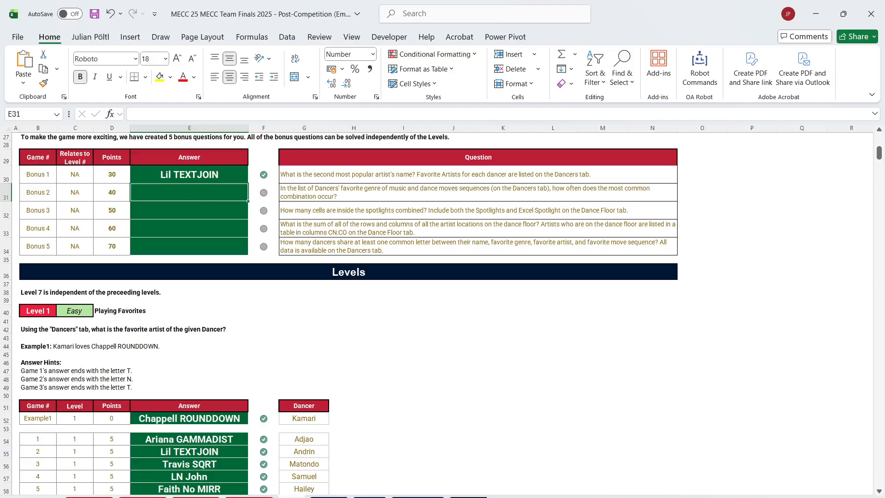
{"action": "left_click", "coordinate": [329, 496]}
{"action": "left_click", "coordinate": [230, 277]}
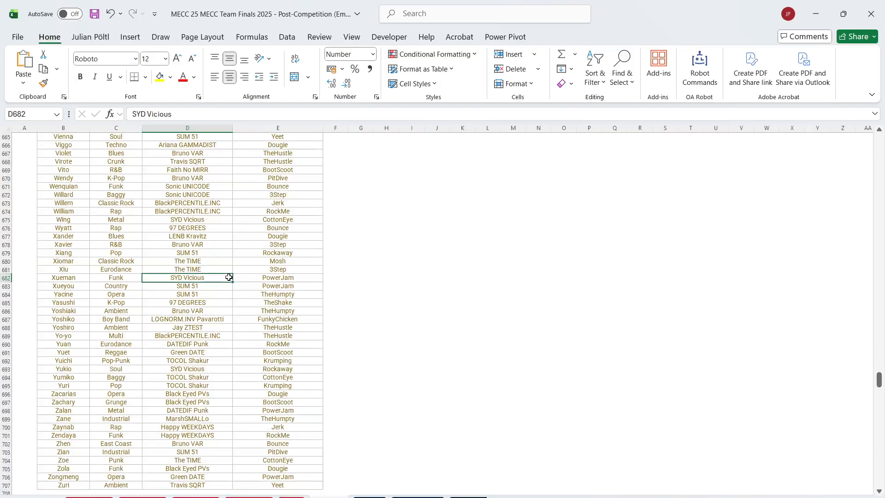
{"action": "key", "text": "ctrl+Up"}
{"action": "key", "text": "ctrl+Up"}
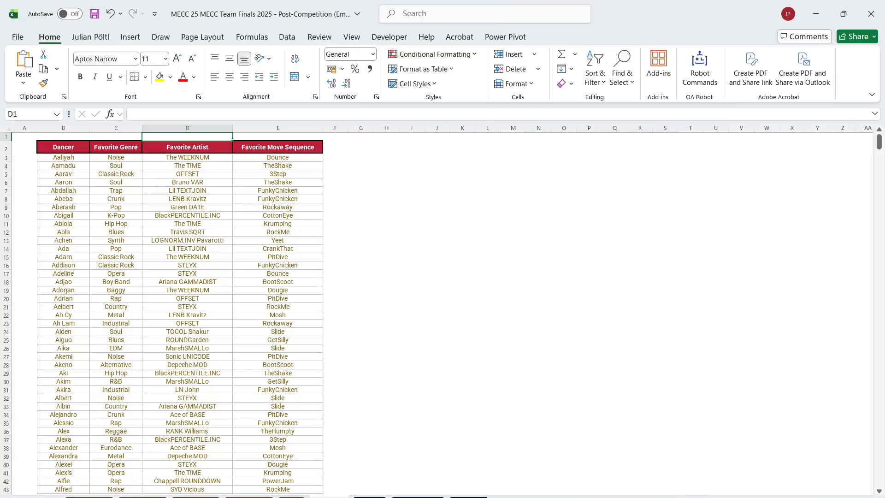
{"action": "key", "text": "ctrl+Page_Up"}
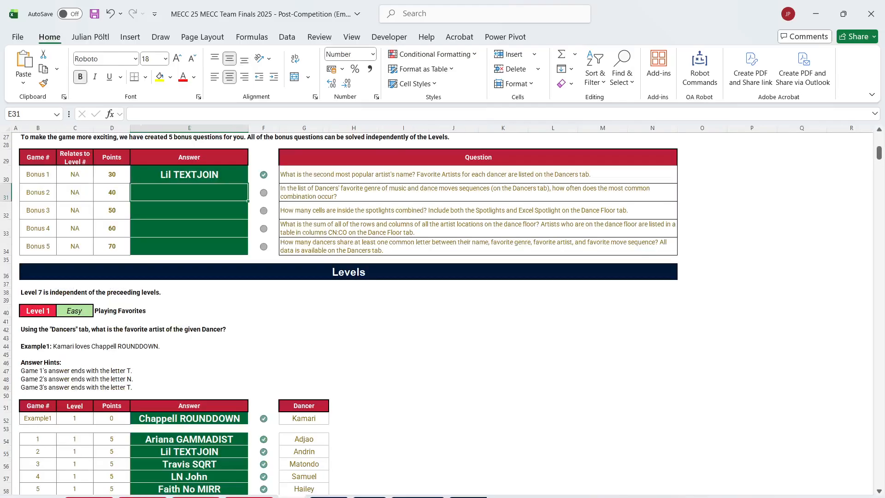
{"action": "key", "text": "ctrl+v"}
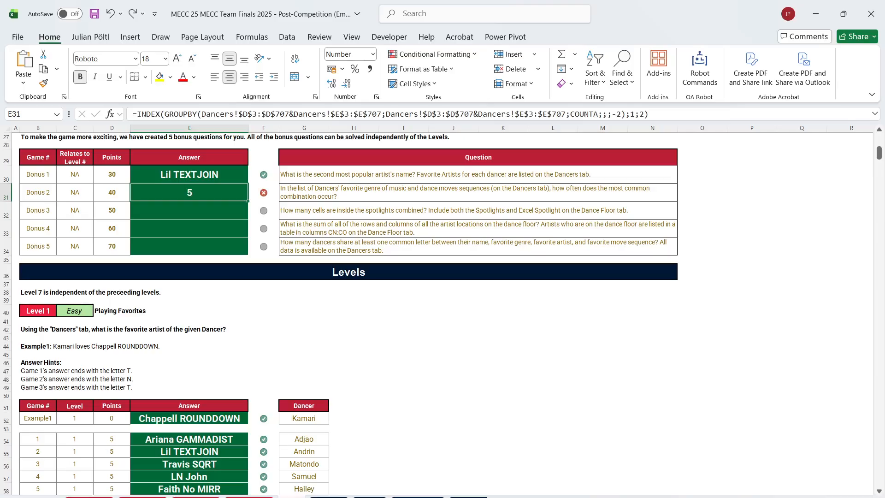
Step: Change the column D references in both joined ranges of the Bonus 2 GROUPBY to Dancers!$C$3:$C$707
{"action": "left_click", "coordinate": [248, 114]}
{"action": "key", "text": "BackSpace"}
{"action": "type", "text": "C"}
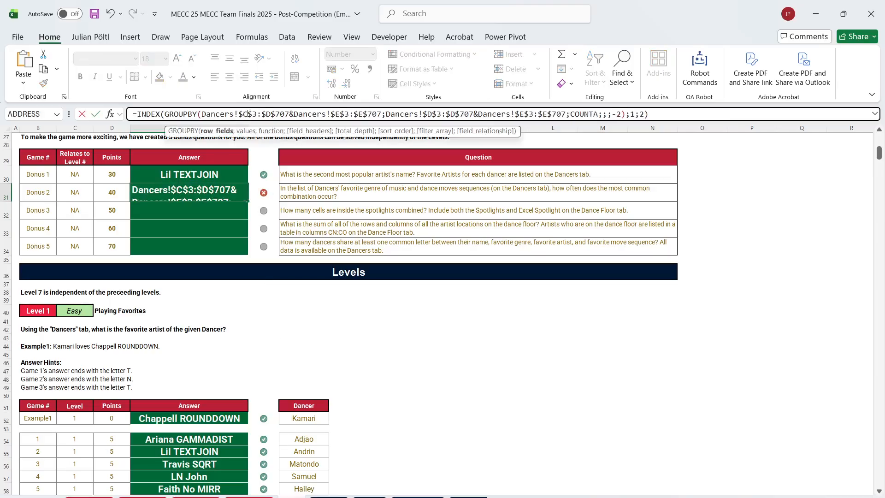
{"action": "left_click", "coordinate": [272, 113]}
{"action": "key", "text": "BackSpace"}
{"action": "type", "text": "C"}
{"action": "left_click", "coordinate": [455, 114]}
{"action": "key", "text": "BackSpace"}
{"action": "type", "text": "C"}
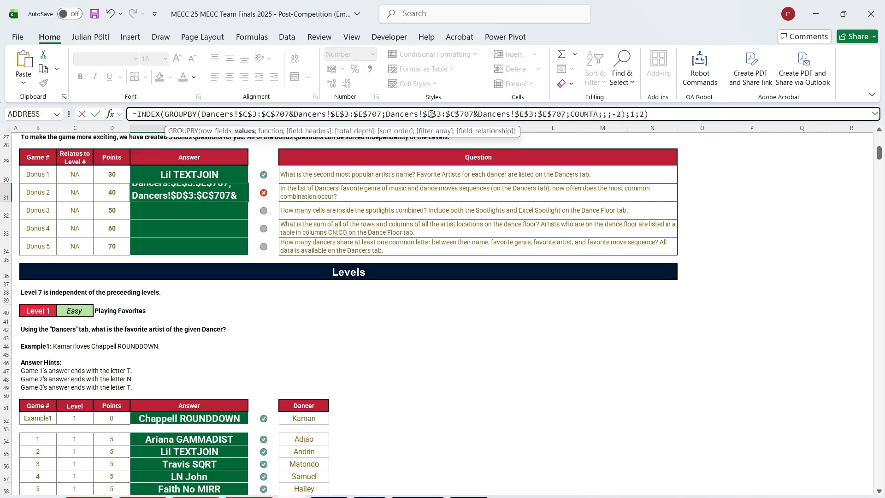
{"action": "key", "text": "BackSpace"}
{"action": "type", "text": "C"}
{"action": "key", "text": "Return"}
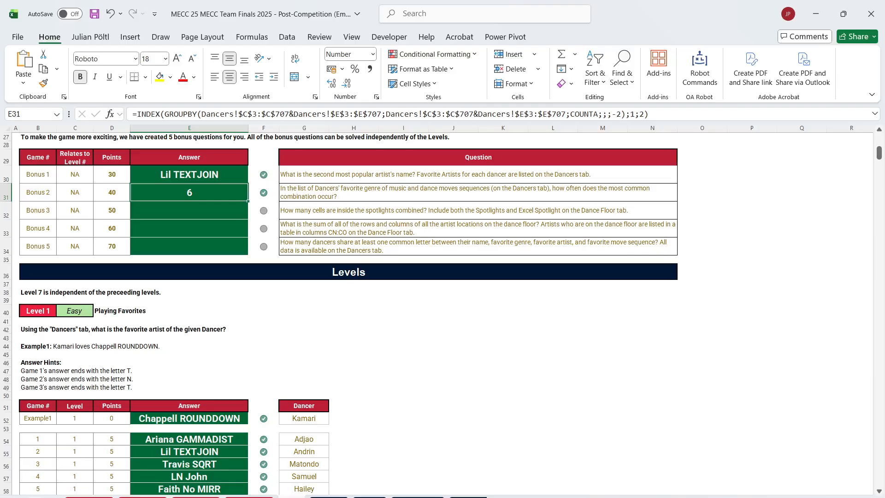
Step: Select columns C to CJ on the Dance Floor tab to total the spotlight cells, and enter 461 as the Bonus 3 answer
{"action": "left_click", "coordinate": [427, 496]}
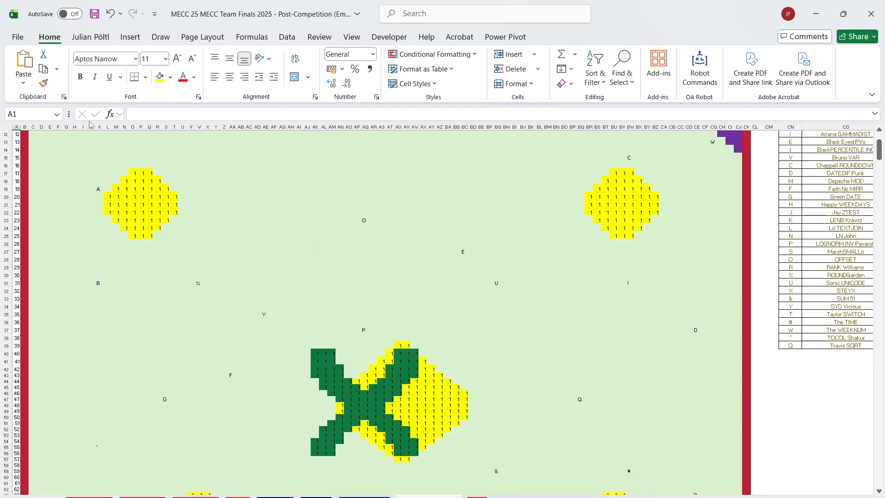
{"action": "left_click_drag", "start_coordinate": [83, 173], "coordinate": [109, 197]}
{"action": "scroll", "coordinate": [617, 143], "scroll_direction": "up", "scroll_amount": 4}
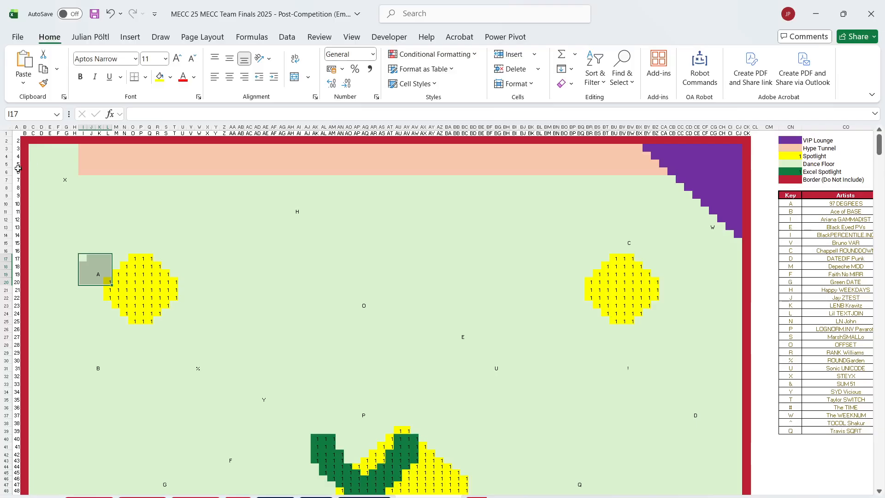
{"action": "left_click_drag", "start_coordinate": [33, 127], "coordinate": [738, 212]}
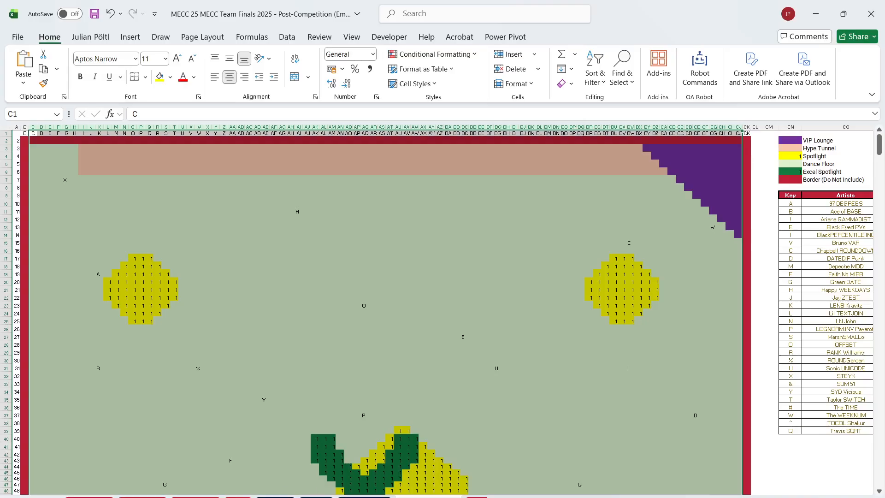
{"action": "left_click", "coordinate": [237, 497]}
{"action": "left_click", "coordinate": [202, 211]}
{"action": "type", "text": "461"}
Step: Start an E_Address_Lookup formula in CP10 beside the artists table on the Dance Floor tab for Bonus 4
{"action": "left_click", "coordinate": [297, 225]}
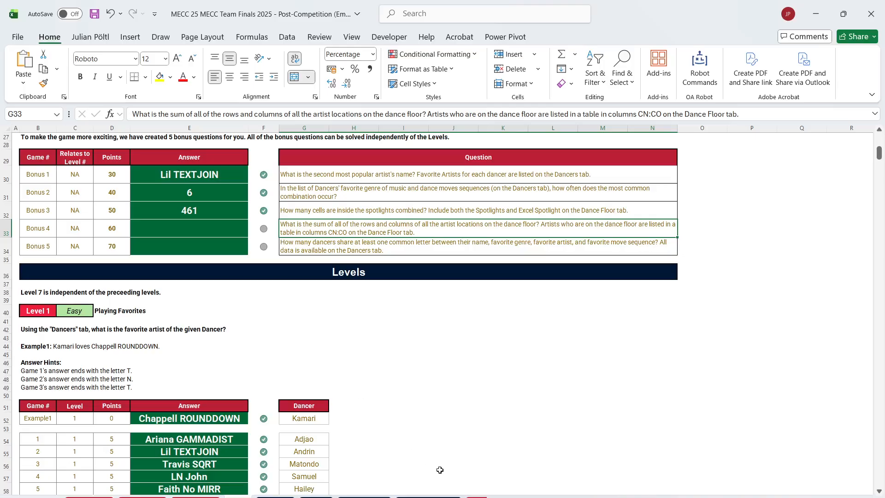
{"action": "left_click", "coordinate": [428, 497]}
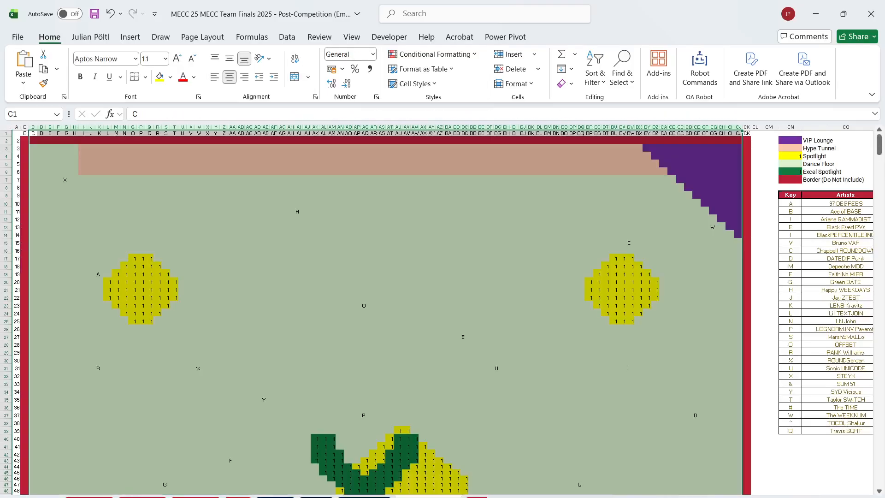
{"action": "scroll", "coordinate": [611, 389], "scroll_direction": "right", "scroll_amount": 10}
{"action": "left_click", "coordinate": [606, 258]}
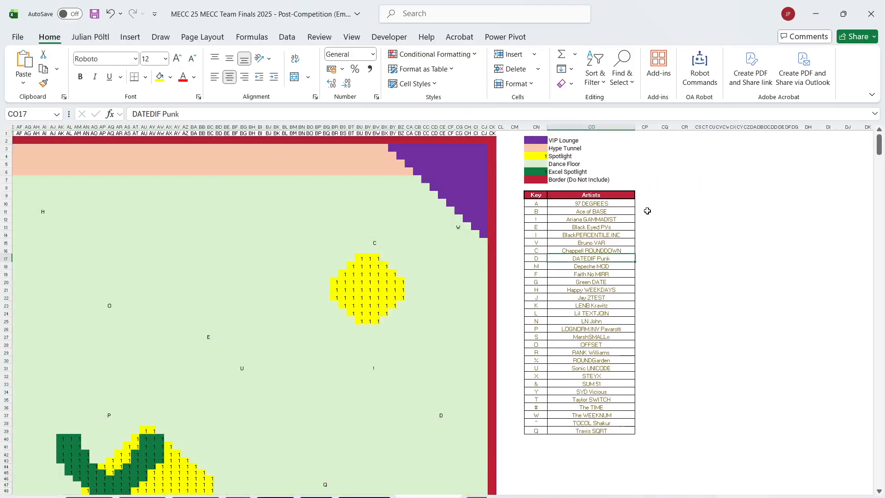
{"action": "left_click", "coordinate": [643, 203]}
{"action": "scroll", "coordinate": [560, 255], "scroll_direction": "down", "scroll_amount": 6}
{"action": "scroll", "coordinate": [560, 255], "scroll_direction": "up", "scroll_amount": 6}
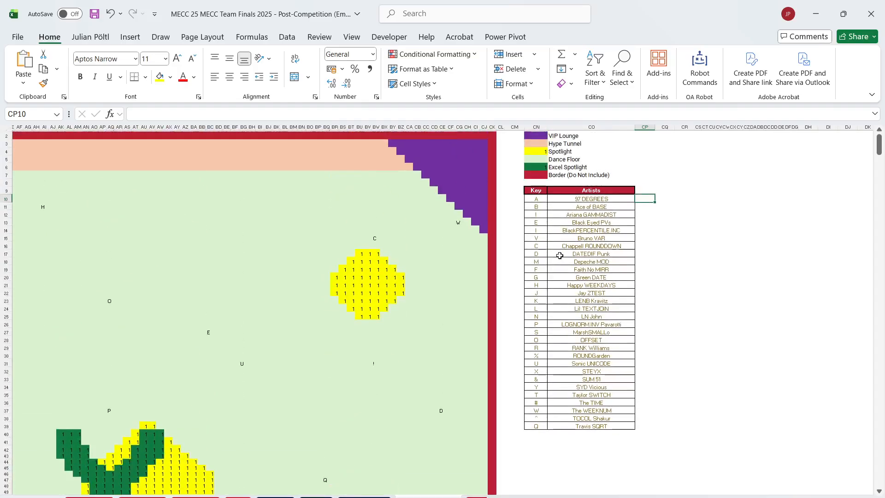
{"action": "type", "text": "=ad"}
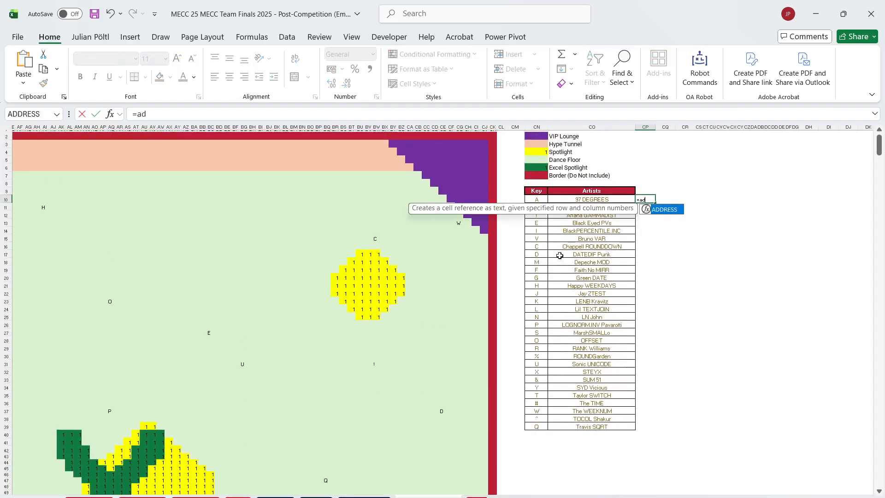
{"action": "key", "text": "BackSpace"}
{"action": "key", "text": "BackSpace"}
{"action": "type", "text": "e_ad"}
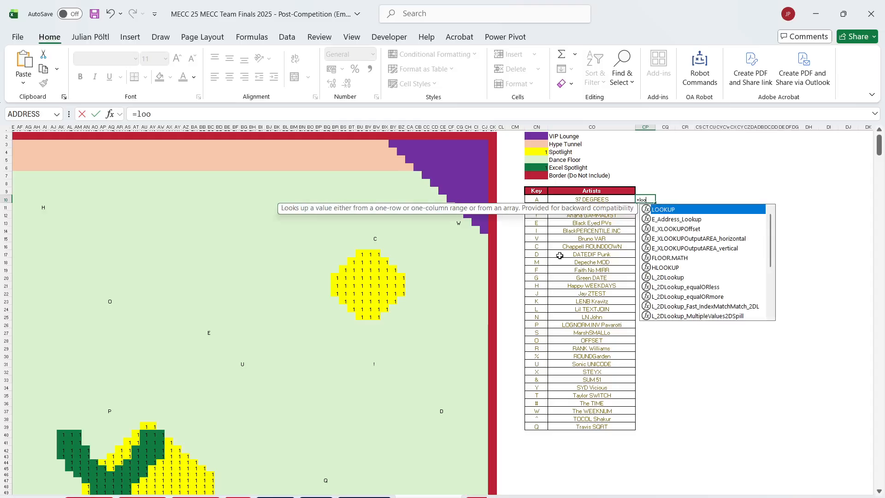
{"action": "key", "text": "Tab"}
Step: Complete E_Address_Lookup with the artist keys CN10:CN39 as lookup values and the dance floor C3:CJ88 as lookup array
{"action": "scroll", "coordinate": [559, 255], "scroll_direction": "down", "scroll_amount": 2}
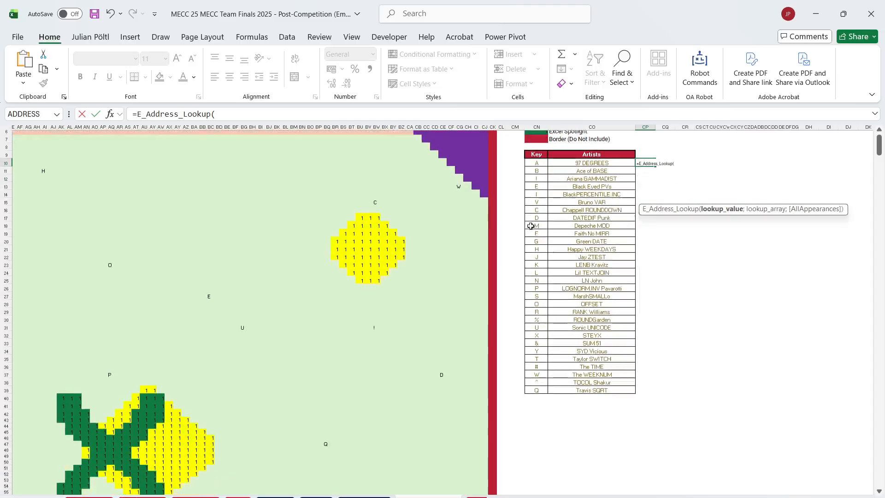
{"action": "left_click", "coordinate": [541, 151]}
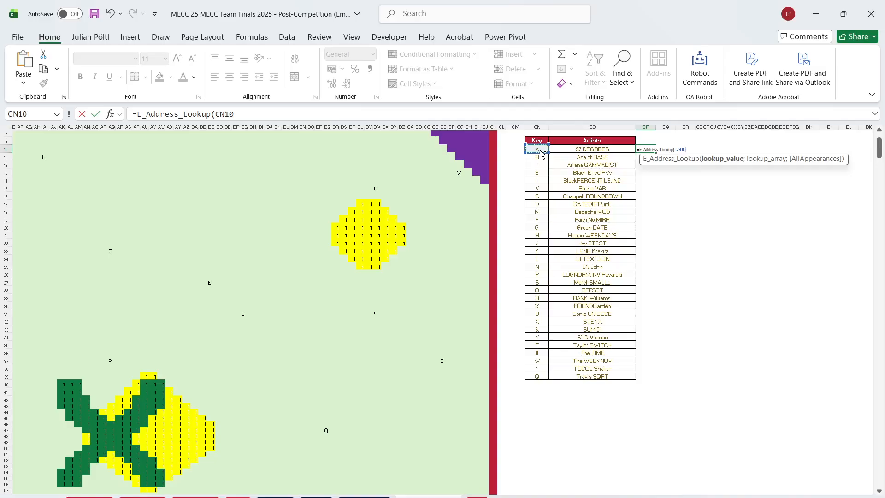
{"action": "left_click_drag", "start_coordinate": [540, 151], "coordinate": [537, 376]}
{"action": "type", "text": ";"}
{"action": "scroll", "coordinate": [461, 246], "scroll_direction": "down", "scroll_amount": 9}
{"action": "scroll", "coordinate": [461, 247], "scroll_direction": "down", "scroll_amount": 3}
{"action": "left_click_drag", "start_coordinate": [482, 387], "coordinate": [13, 158]}
{"action": "left_click_drag", "start_coordinate": [52, 151], "coordinate": [33, 146]}
{"action": "key", "text": "Return"}
{"action": "key", "text": "Up"}
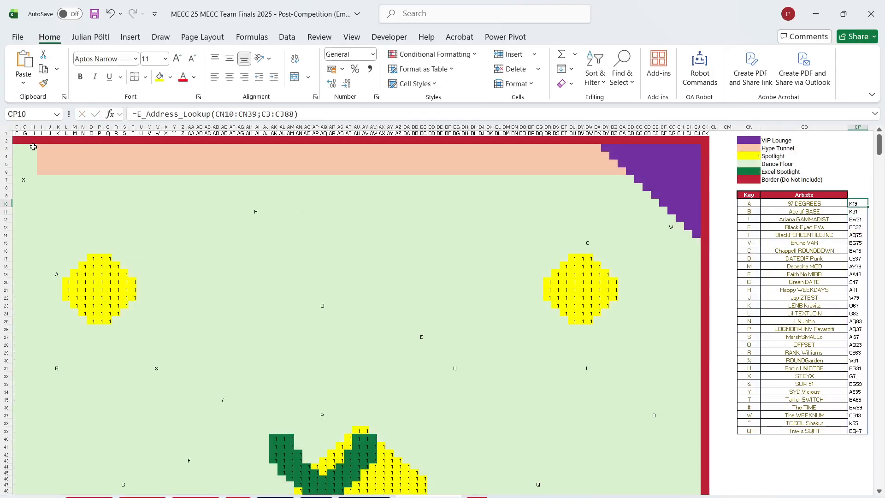
Step: Extract the row number of every artist address in CP10# with a formula in CQ10
{"action": "scroll", "coordinate": [204, 194], "scroll_direction": "right", "scroll_amount": 5}
{"action": "left_click", "coordinate": [554, 204]}
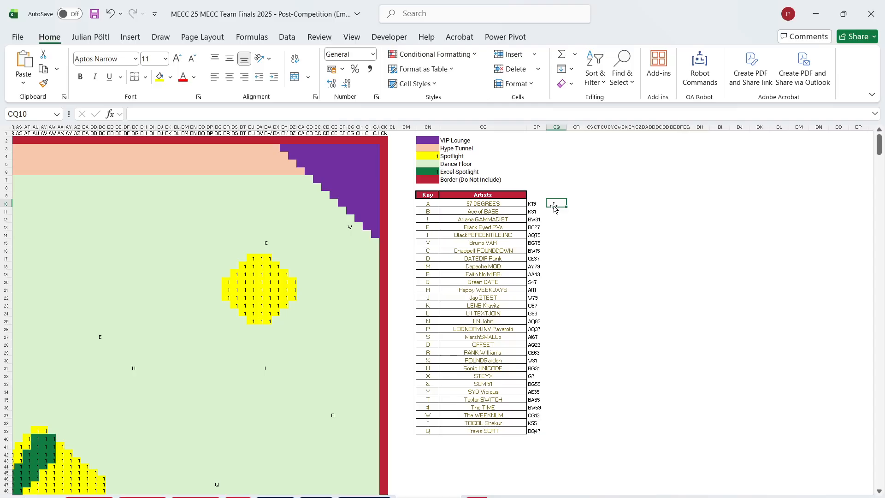
{"action": "type", "text": "=row"}
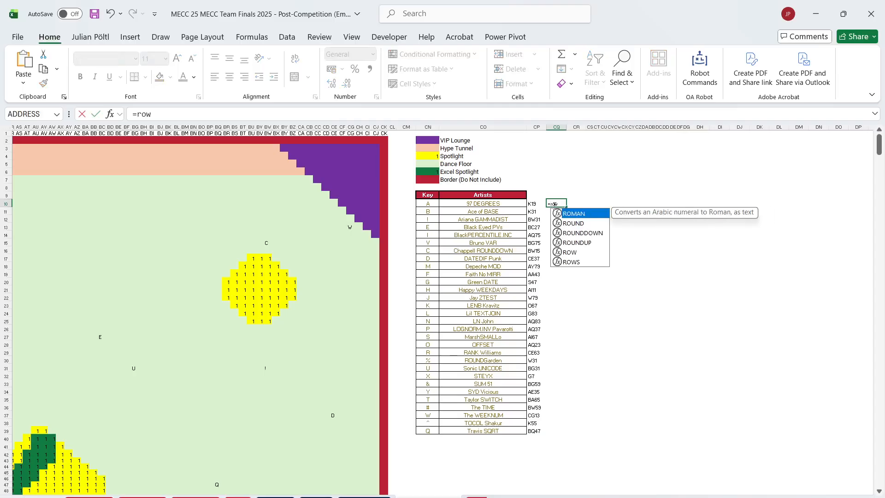
{"action": "type", "text": "n"}
{"action": "key", "text": "Down"}
{"action": "key", "text": "Tab"}
{"action": "type", "text": "CP10#"}
{"action": "key", "text": "Tab"}
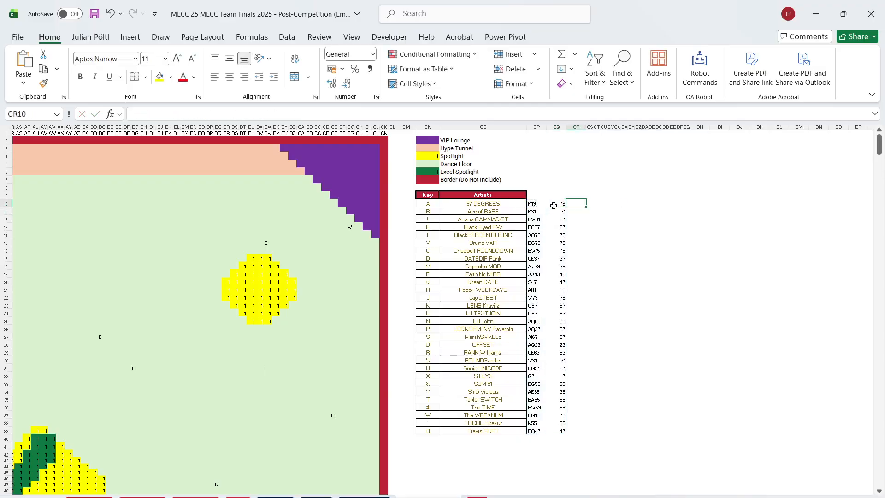
Step: Extract the column number of every artist address in CP10# with L_ColumnNumberfromCellreference in CR10
{"action": "type", "text": "=col"}
{"action": "key", "text": "Down"}
{"action": "key", "text": "Down"}
{"action": "key", "text": "Down"}
{"action": "key", "text": "Down"}
{"action": "key", "text": "Down"}
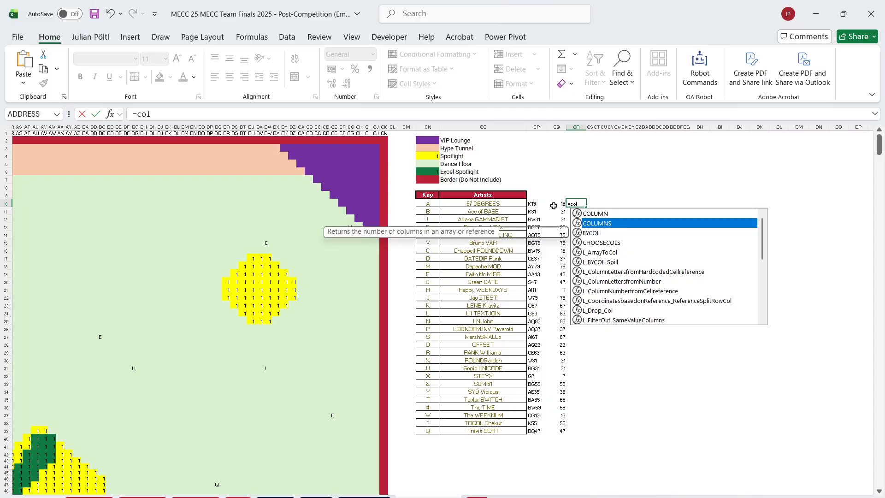
{"action": "key", "text": "Down"}
{"action": "key", "text": "Down"}
{"action": "key", "text": "Down"}
{"action": "key", "text": "Tab"}
{"action": "type", "text": "CP10#"}
{"action": "key", "text": "Tab"}
{"action": "key", "text": "Tab"}
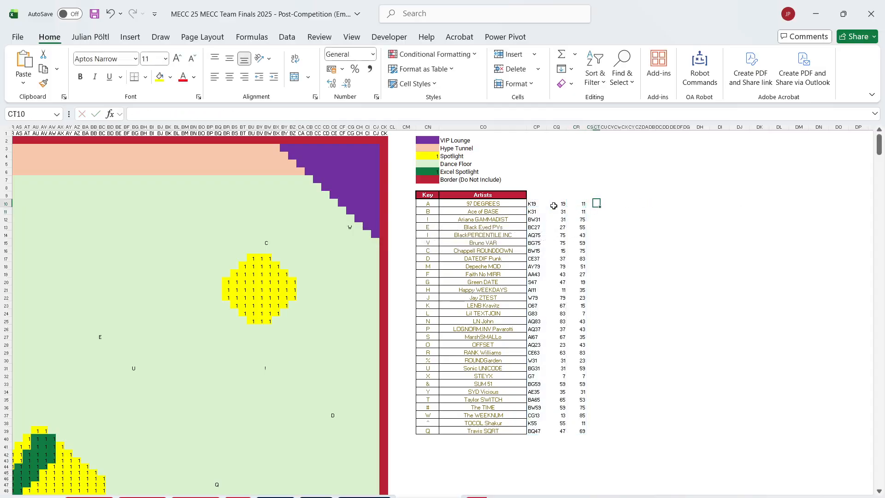
Step: Sum the row and column numbers of all artists in CT10 and paste the result as a value into the Bonus 4 answer
{"action": "type", "text": "=sum"}
{"action": "key", "text": "Tab"}
{"action": "left_click", "coordinate": [555, 205]}
{"action": "key", "text": "shift+Right"}
{"action": "key", "text": "ctrl+shift+Down"}
{"action": "key", "text": "ctrl+Return"}
{"action": "key", "text": "ctrl+c"}
{"action": "left_click", "coordinate": [238, 497]}
{"action": "left_click", "coordinate": [209, 226]}
{"action": "key", "text": "ctrl+shift+v"}
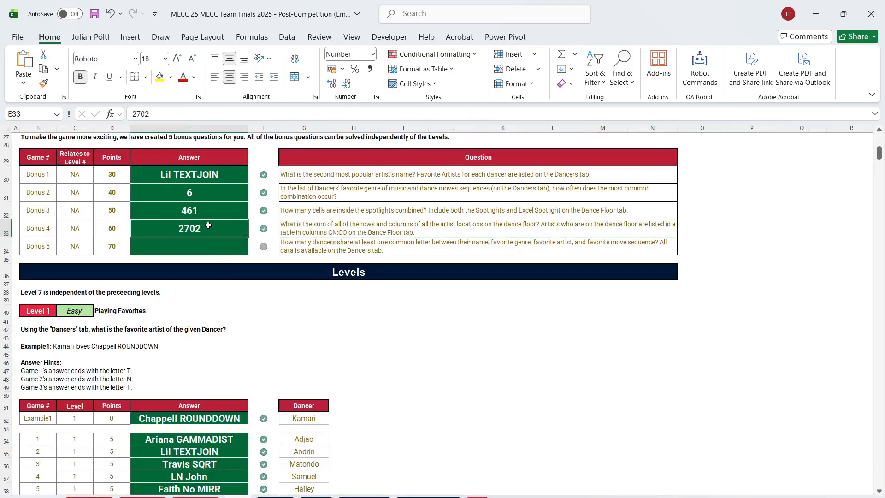
Step: Read the Bonus 5 question and examine the name, genre, artist and move sequence columns on the Dancers tab
{"action": "left_click", "coordinate": [305, 244]}
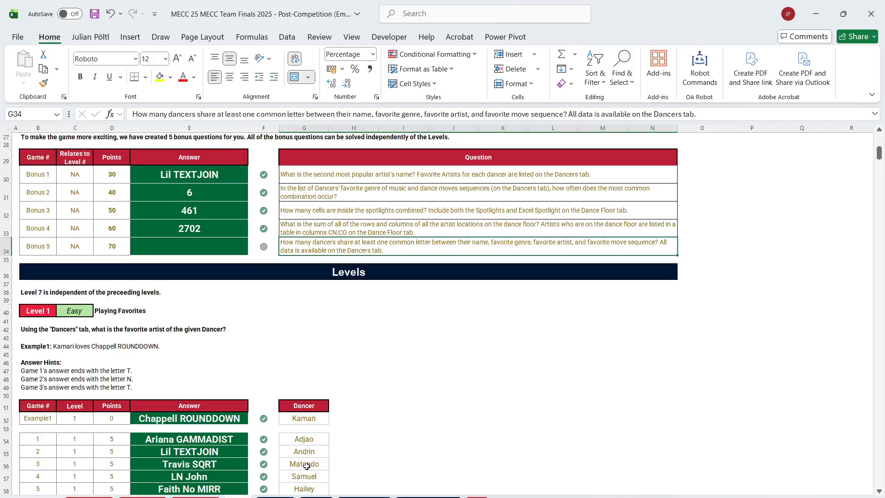
{"action": "left_click", "coordinate": [275, 497]}
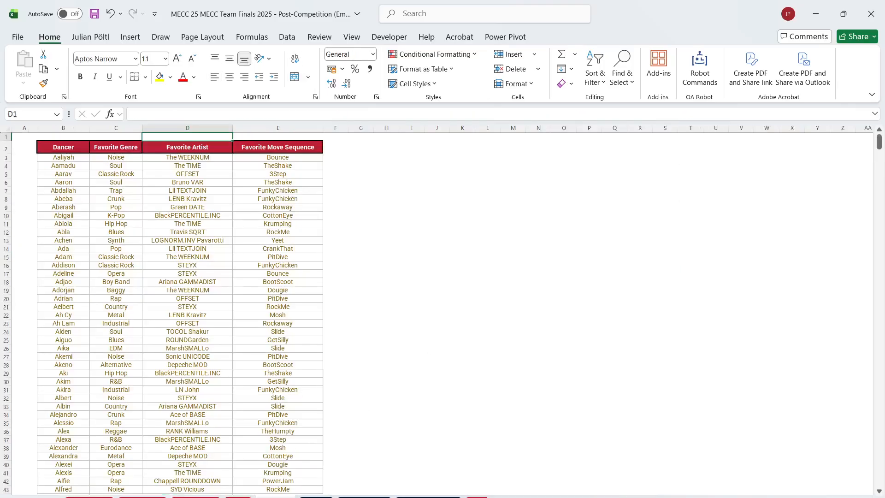
{"action": "left_click", "coordinate": [60, 157]}
{"action": "left_click", "coordinate": [125, 157]}
{"action": "left_click", "coordinate": [185, 157]}
{"action": "left_click", "coordinate": [278, 164]}
{"action": "left_click", "coordinate": [279, 157]}
{"action": "left_click", "coordinate": [135, 497]}
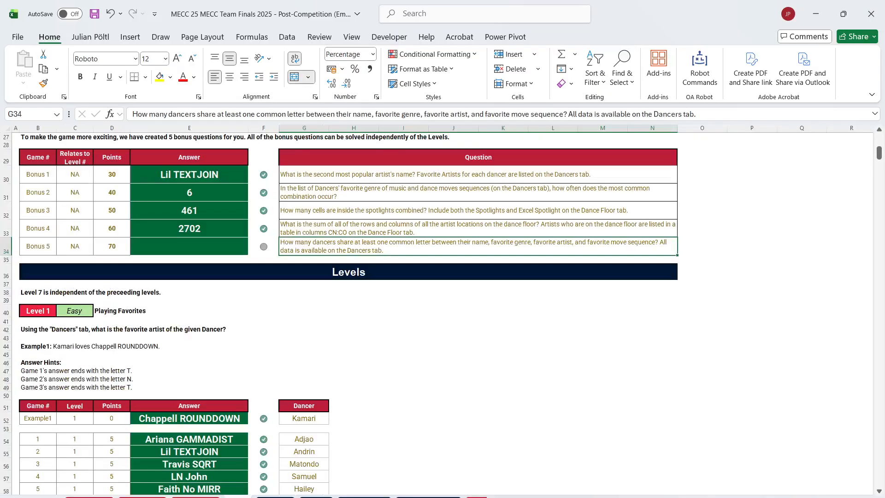
Step: List the alphabet across row 2 of the Dancers tab with E_AtoZHorizontal() in G2
{"action": "left_click", "coordinate": [276, 497]}
{"action": "left_click", "coordinate": [357, 146]}
{"action": "type", "text": "=alp"}
{"action": "key", "text": "BackSpace"}
{"action": "key", "text": "BackSpace"}
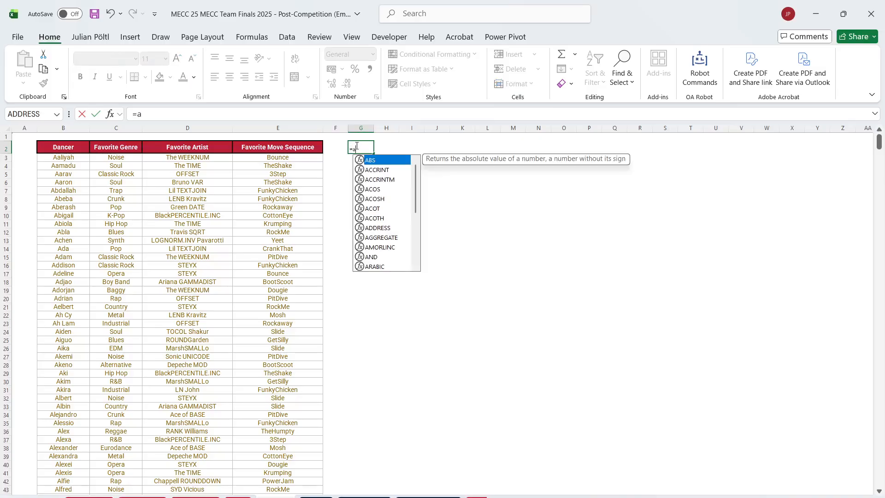
{"action": "type", "text": "to"}
{"action": "key", "text": "Down"}
{"action": "key", "text": "Up"}
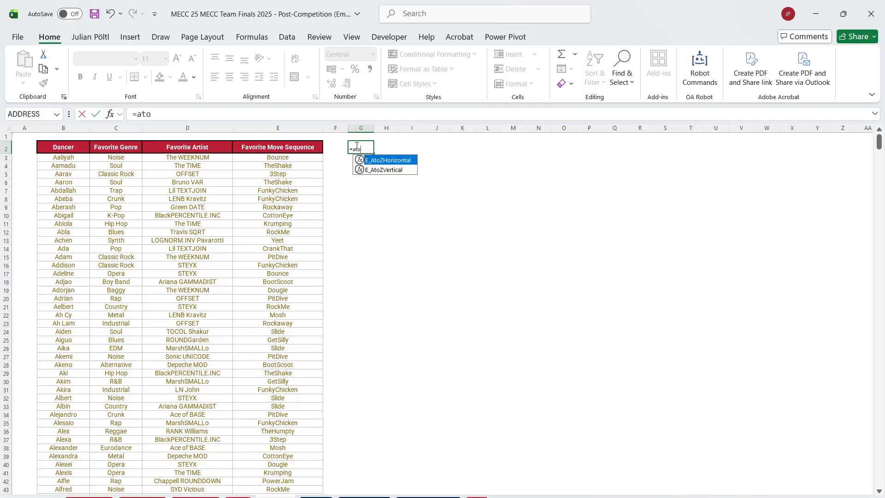
{"action": "key", "text": "Tab"}
{"action": "key", "text": "Return"}
{"action": "type", "text": "="}
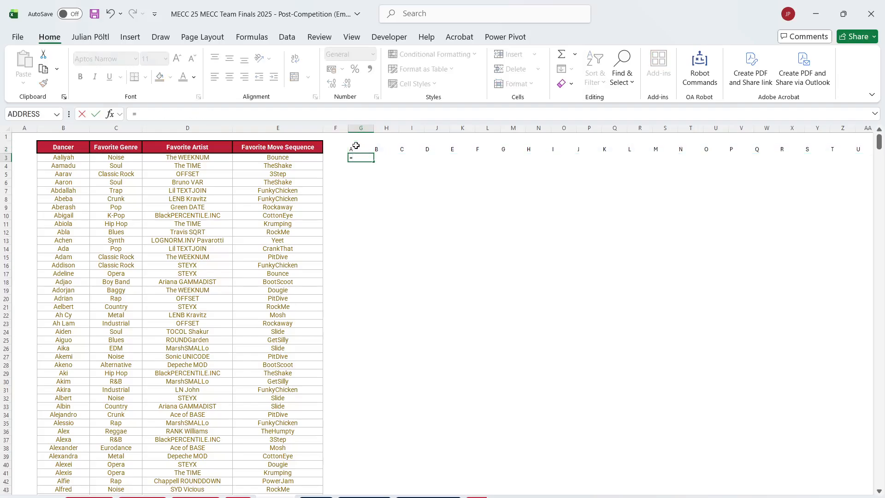
{"action": "type", "text": "count"}
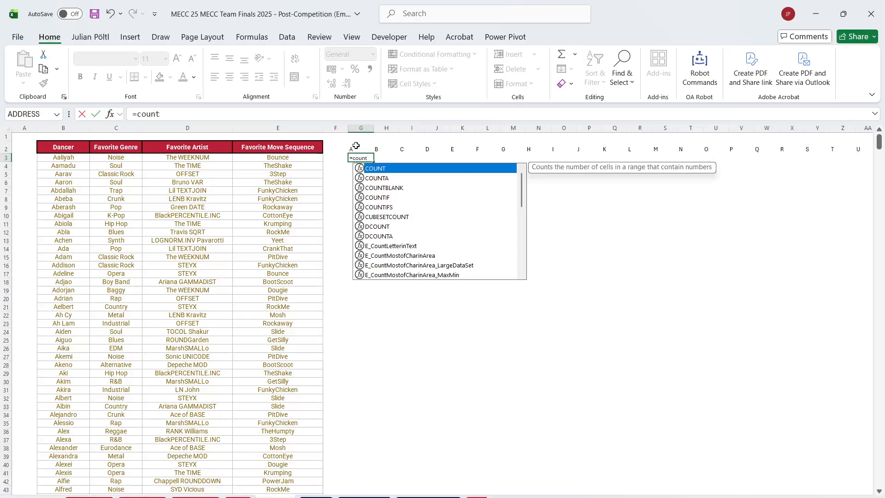
{"action": "key", "text": "Escape"}
{"action": "left_click", "coordinate": [356, 146]}
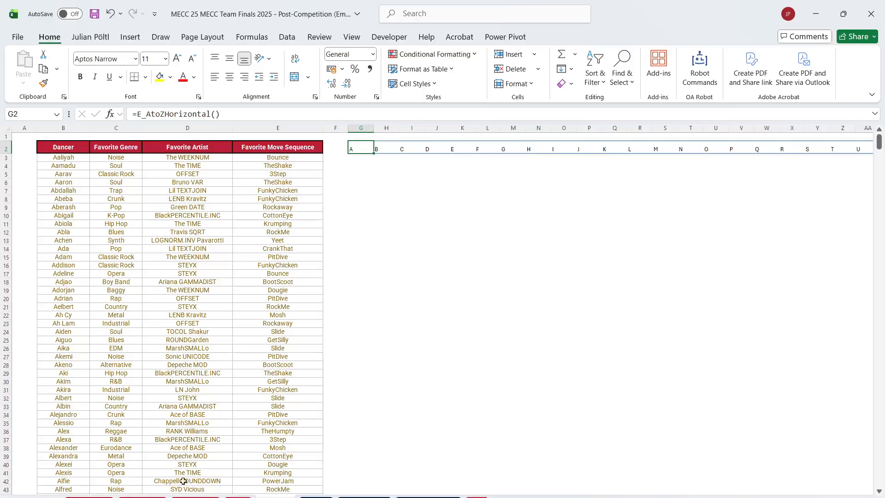
{"action": "left_click", "coordinate": [73, 157]}
{"action": "left_click", "coordinate": [273, 157]}
Step: Start an E_CountLetterinText formula in G3 under the letter row
{"action": "left_click", "coordinate": [349, 159]}
{"action": "type", "text": "="}
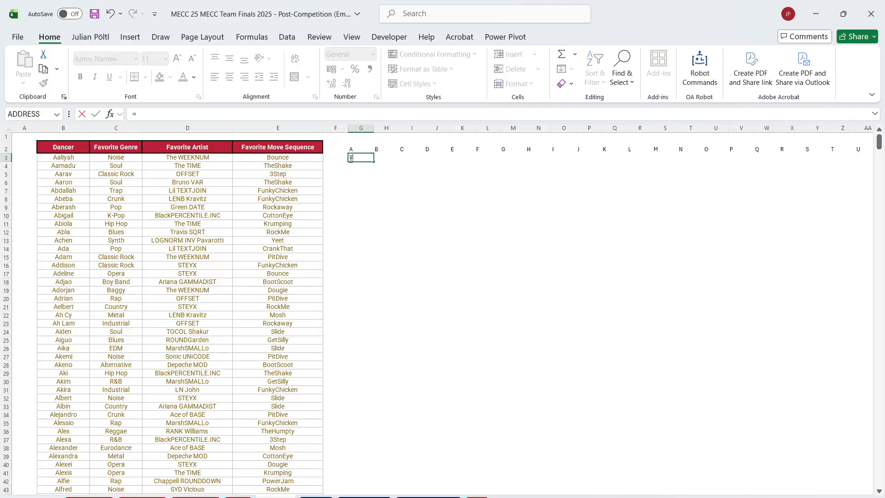
{"action": "type", "text": "count"}
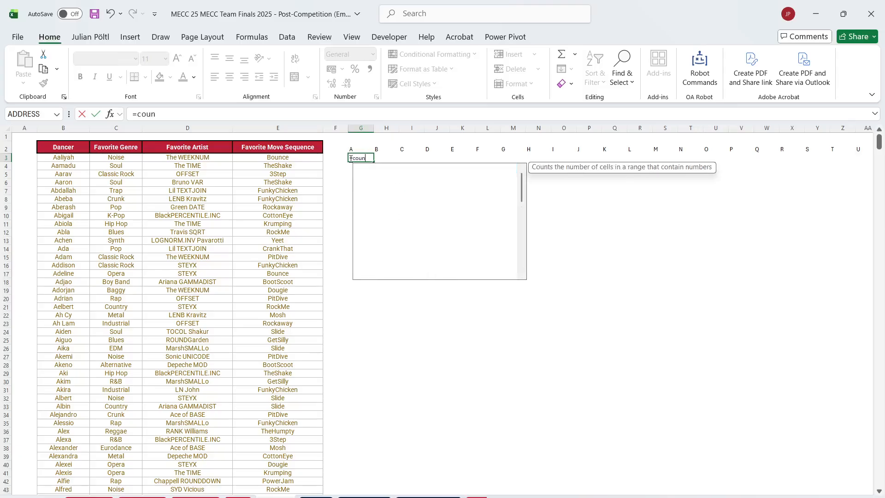
{"action": "key", "text": "Down"}
{"action": "key", "text": "Down"}
{"action": "key", "text": "Down"}
{"action": "key", "text": "Down"}
{"action": "key", "text": "Down"}
{"action": "key", "text": "Down"}
{"action": "key", "text": "Down"}
{"action": "key", "text": "Down"}
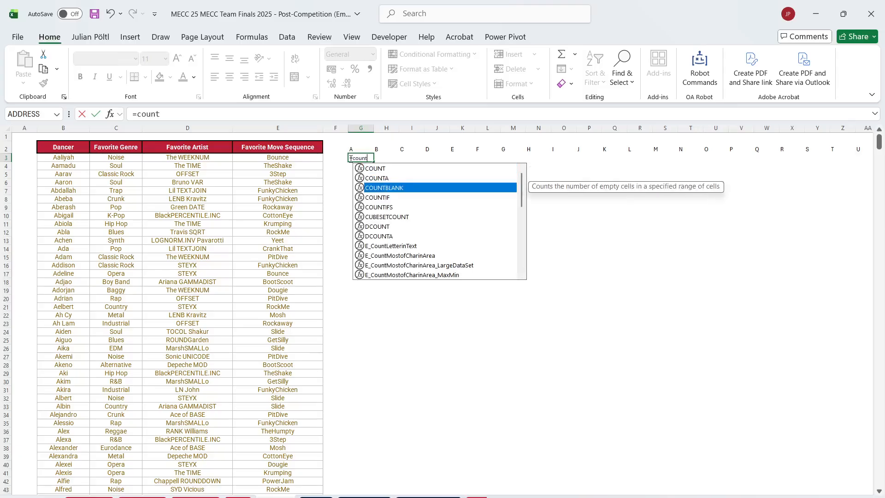
{"action": "key", "text": "Tab"}
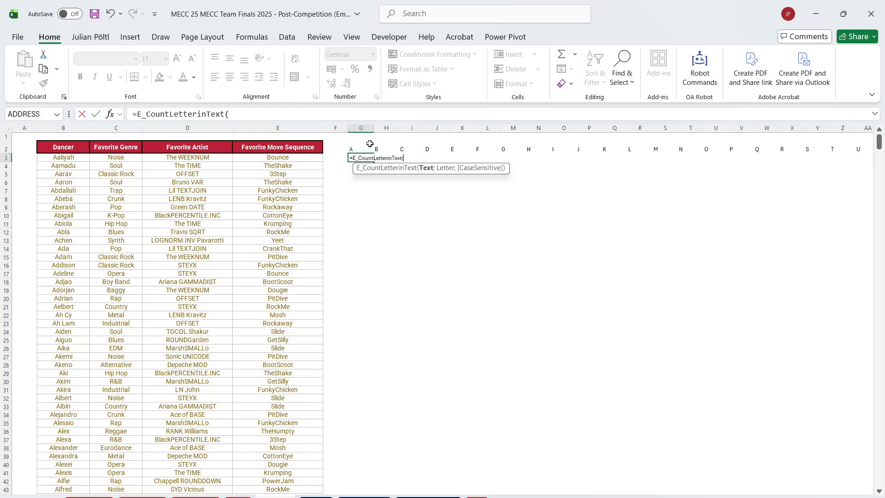
Step: Complete the G3 formula to count every letter of the $G$2# alphabet row in the dancer name in B3
{"action": "left_click", "coordinate": [64, 157]}
{"action": "type", "text": ";"}
{"action": "key", "text": "Up"}
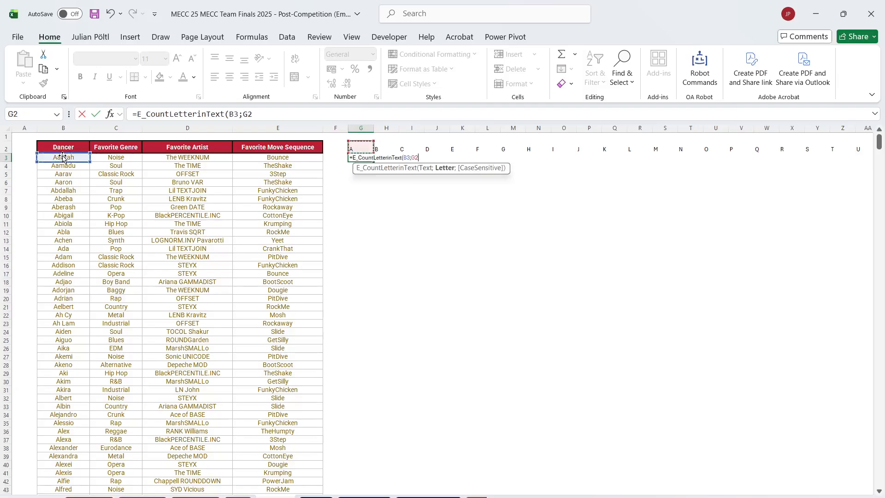
{"action": "key", "text": "ctrl+shift+Right"}
{"action": "key", "text": "F4"}
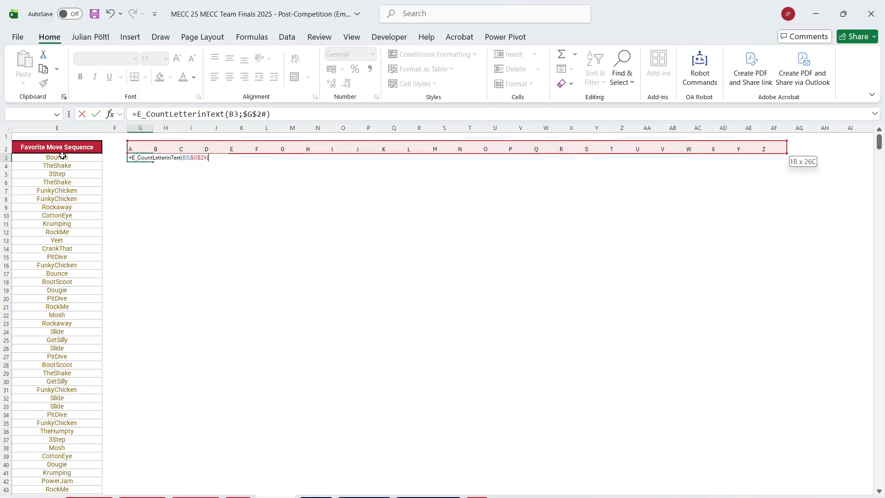
{"action": "key", "text": "Return"}
{"action": "key", "text": "Up"}
{"action": "scroll", "coordinate": [199, 237], "scroll_direction": "left", "scroll_amount": 2}
{"action": "scroll", "coordinate": [199, 236], "scroll_direction": "left", "scroll_amount": 2}
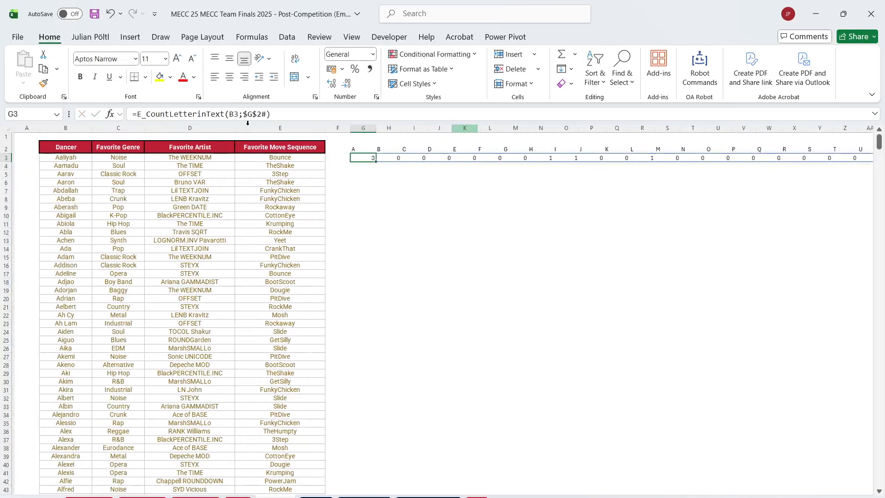
Step: Multiply the letter counts in the G3 formula by the same E_CountLetterinText count for the genre in C3
{"action": "left_click", "coordinate": [272, 114]}
{"action": "type", "text": "*"}
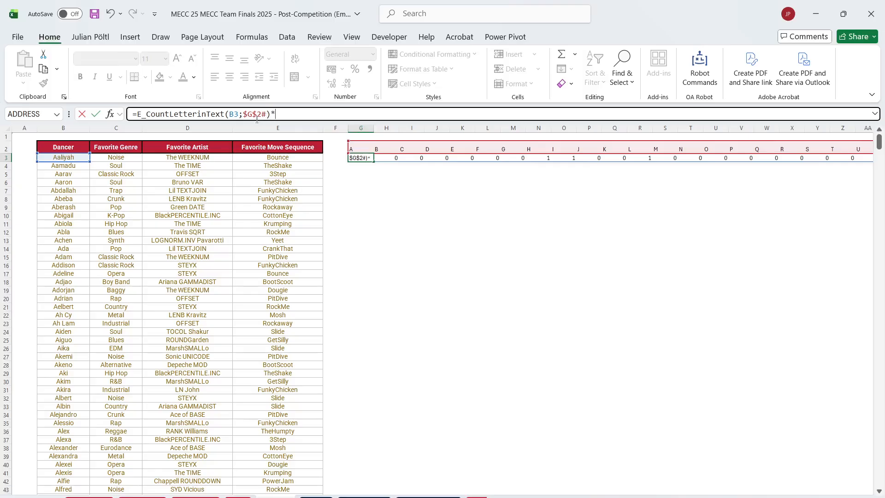
{"action": "left_click_drag", "start_coordinate": [272, 114], "coordinate": [137, 114]}
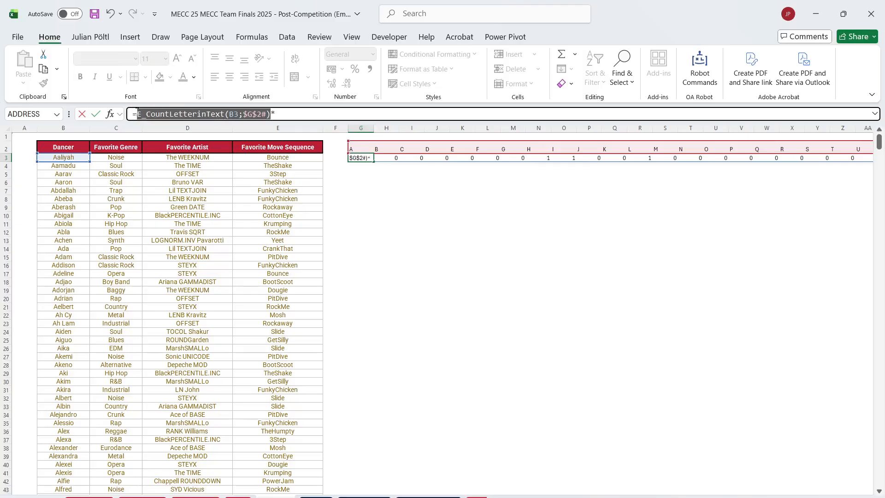
{"action": "key", "text": "ctrl+c"}
{"action": "left_click", "coordinate": [304, 115]}
{"action": "key", "text": "ctrl+v"}
{"action": "double_click", "coordinate": [374, 115]}
{"action": "type", "text": "c3"}
Step: Extend the G3 product with E_CountLetterinText counts for the artist in D3 and the move sequence in E3
{"action": "left_click", "coordinate": [437, 115]}
{"action": "type", "text": "*"}
{"action": "key", "text": "ctrl+v"}
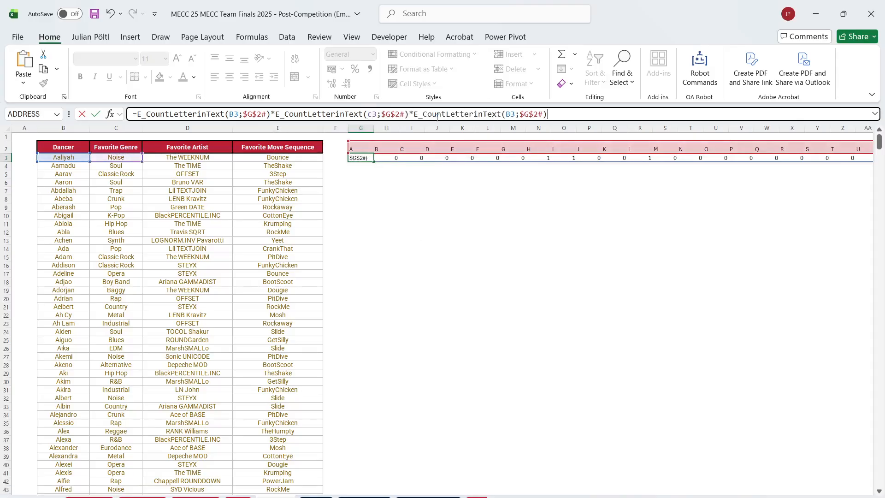
{"action": "double_click", "coordinate": [511, 116]}
{"action": "type", "text": "d3"}
{"action": "left_click", "coordinate": [584, 118]}
{"action": "type", "text": "*"}
{"action": "key", "text": "ctrl+v"}
{"action": "double_click", "coordinate": [646, 114]}
{"action": "type", "text": "e3"}
{"action": "key", "text": "Return"}
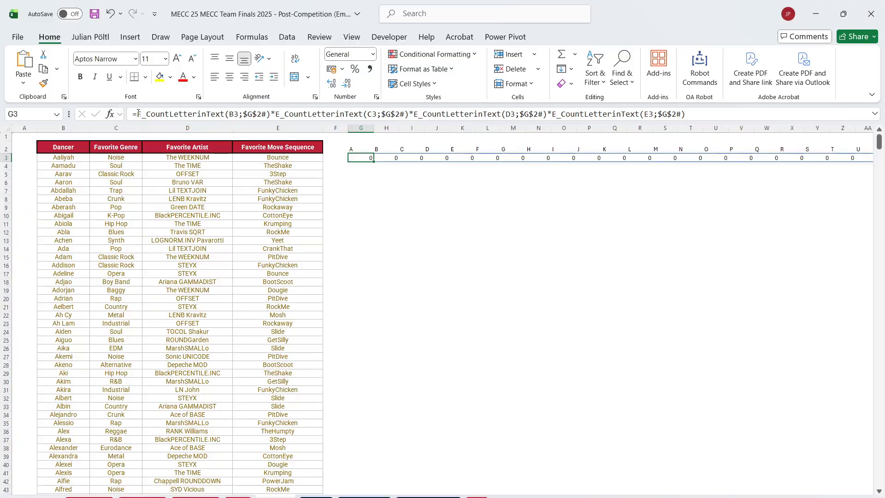
Step: Wrap the G3 letter-count product in SUM so it returns a single value for the dancer
{"action": "left_click", "coordinate": [136, 114]}
{"action": "type", "text": "sum("}
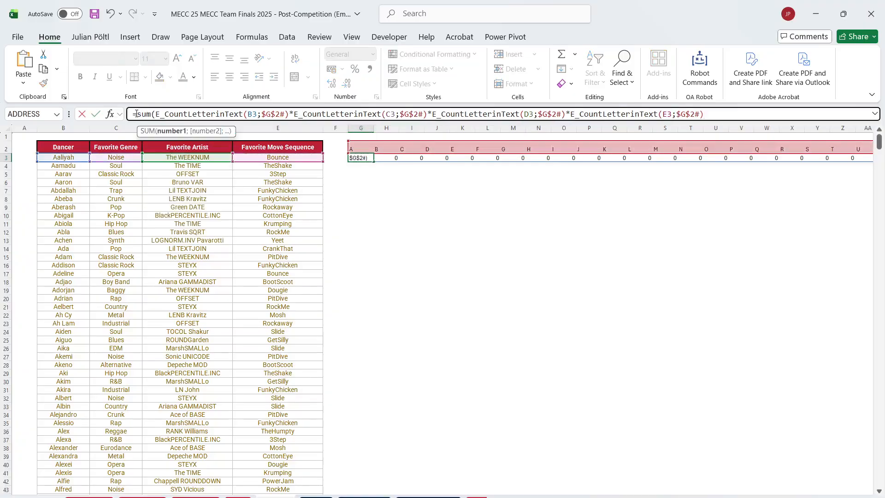
{"action": "type", "text": ")"}
{"action": "key", "text": "Return"}
{"action": "key", "text": "Up"}
{"action": "left_click", "coordinate": [288, 114]}
{"action": "key", "text": "Escape"}
Step: Fill the SUM formula from G3 down column G beside the dancer list
{"action": "left_click_drag", "start_coordinate": [374, 162], "coordinate": [371, 479]}
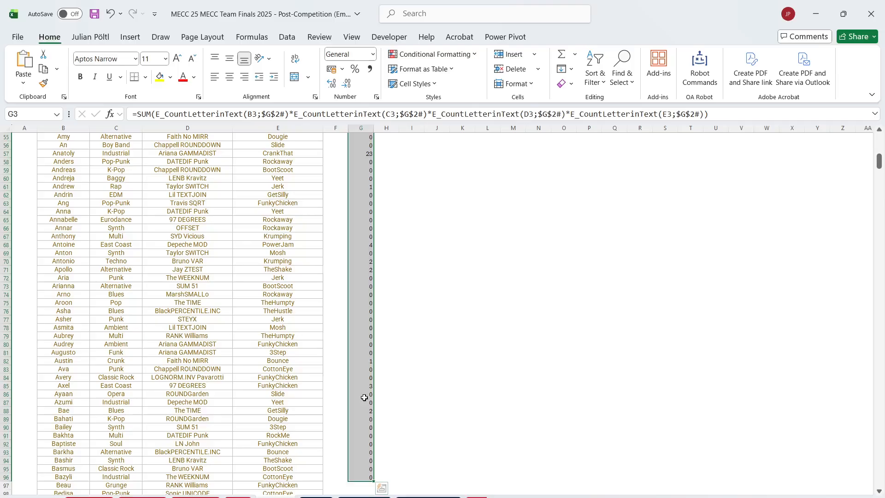
{"action": "left_click", "coordinate": [365, 397]}
{"action": "key", "text": "ctrl+Up"}
{"action": "key", "text": "Down"}
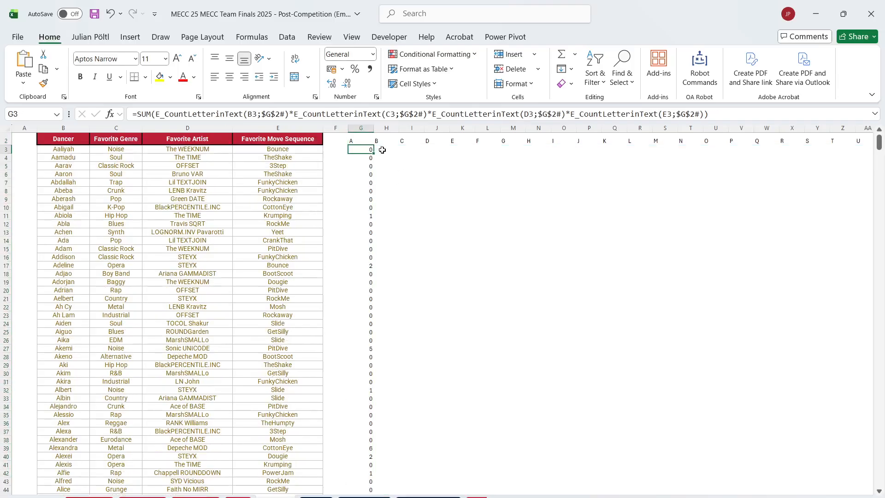
Step: Turn the G3 formula into a 1/0 flag by wrapping the SUM as --((SUM(...))>0)
{"action": "left_click", "coordinate": [137, 114]}
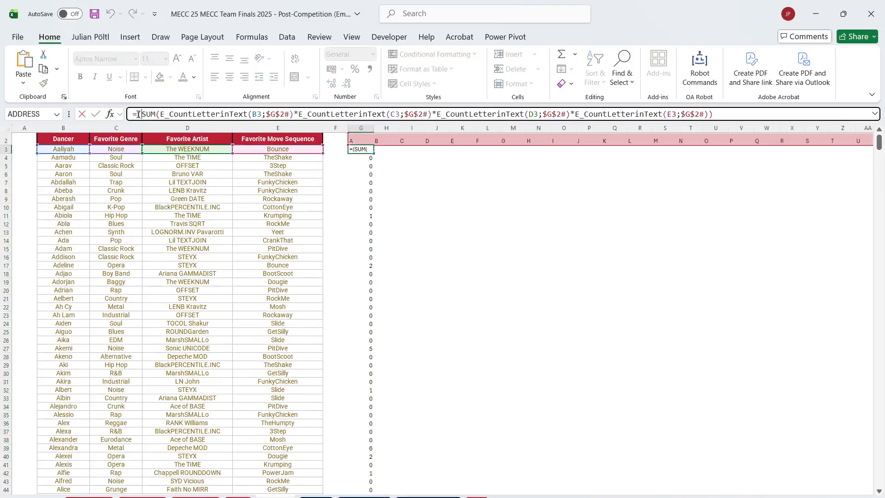
{"action": "type", "text": ">"}
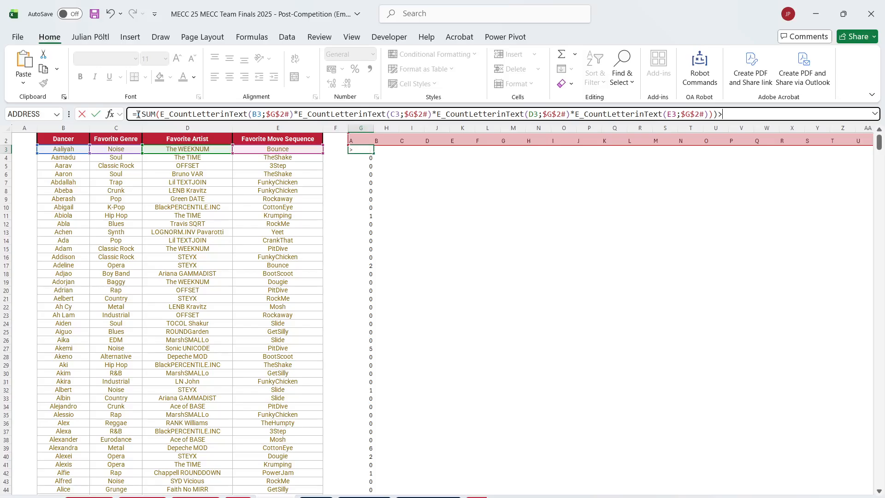
{"action": "type", "text": "0"}
{"action": "left_click", "coordinate": [139, 114]}
{"action": "type", "text": "--("}
{"action": "key", "text": "End"}
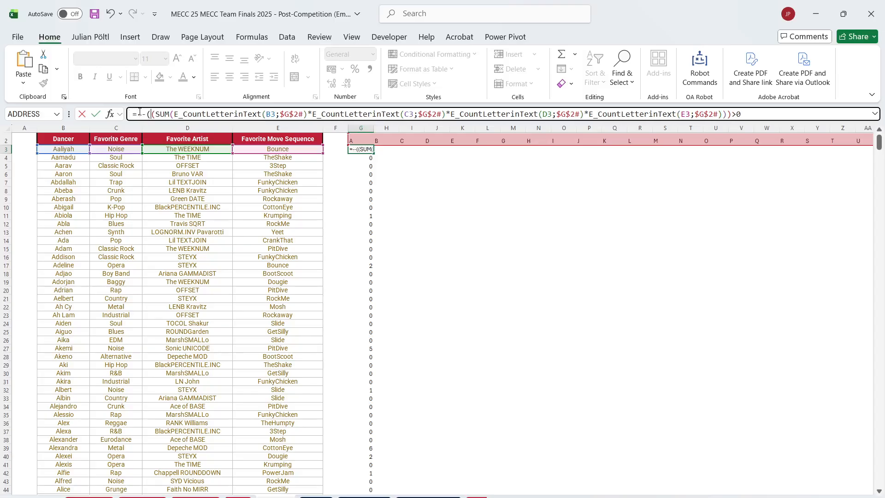
{"action": "type", "text": ")"}
{"action": "key", "text": "Return"}
{"action": "key", "text": "Up"}
Step: Try to fill the flag formula through column G to the last dancer in row 707
{"action": "key", "text": "ctrl+c"}
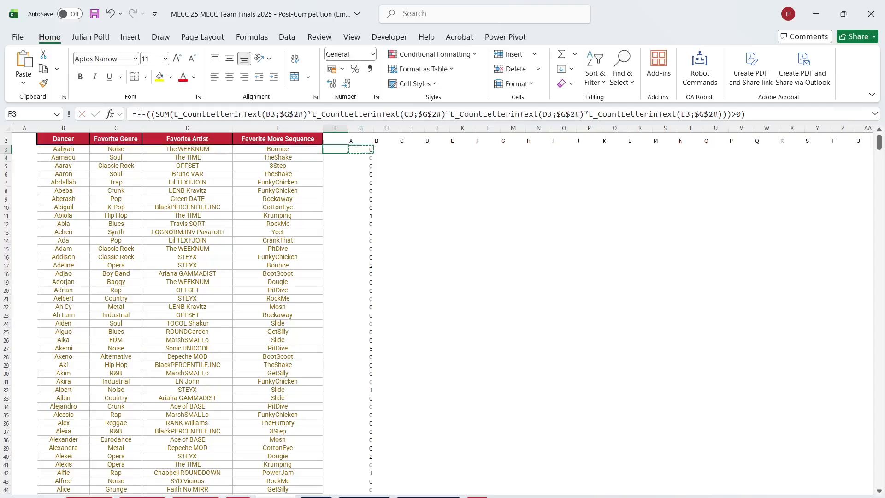
{"action": "key", "text": "ctrl+Left"}
{"action": "key", "text": "ctrl+Down"}
{"action": "key", "text": "Right"}
{"action": "key", "text": "Right"}
{"action": "key", "text": "ctrl+shift+Up"}
{"action": "key", "text": "ctrl+d"}
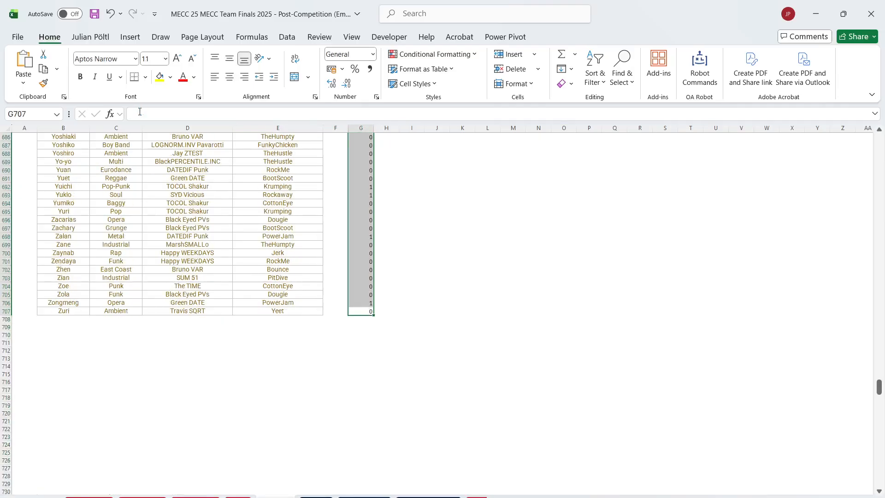
Step: Copy the sum of the column G values and paste it as the Bonus 5 answer in E34
{"action": "key", "text": "ctrl+q"}
{"action": "key", "text": "Escape"}
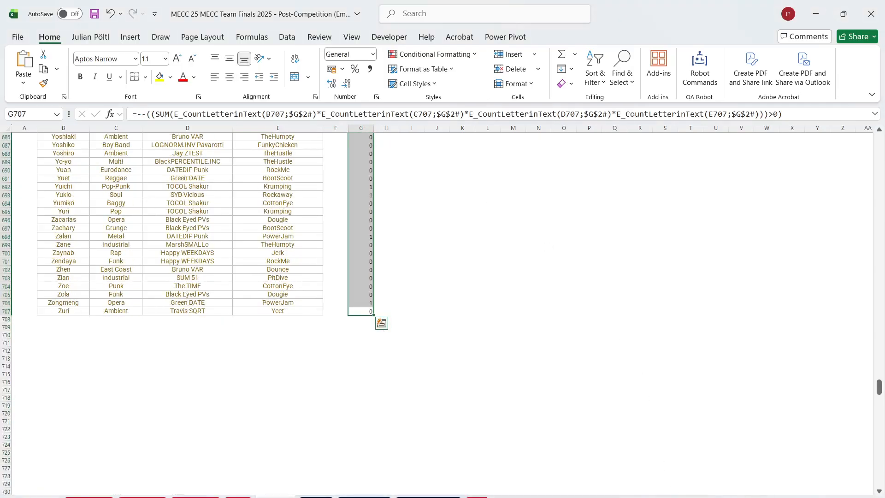
{"action": "key", "text": "ctrl+Page_Up"}
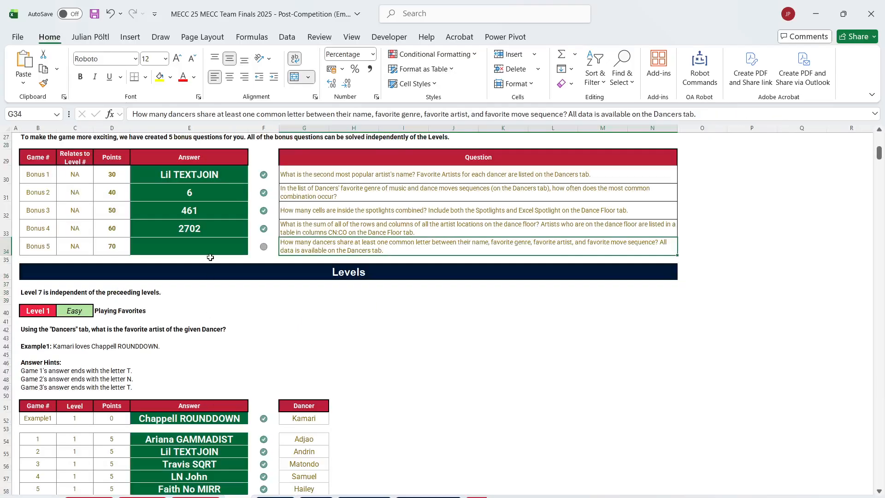
{"action": "left_click", "coordinate": [210, 243]}
{"action": "key", "text": "ctrl+v"}
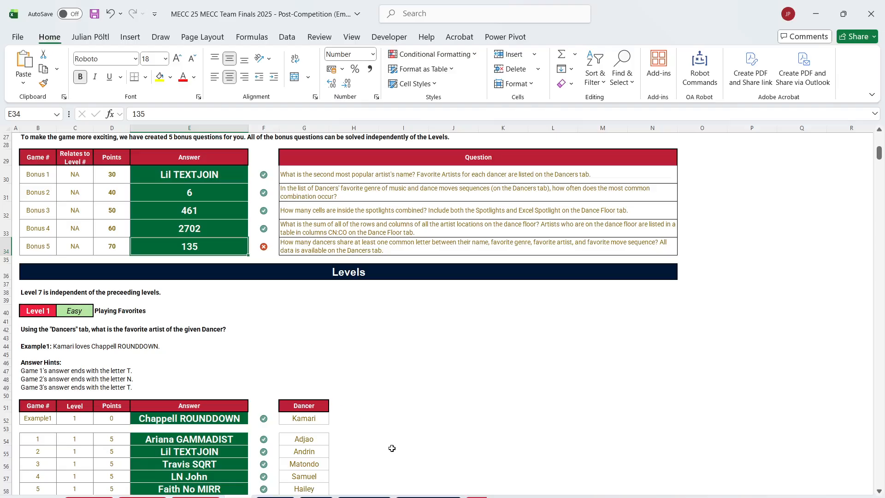
Step: Look up the Bonus 5 answer on the separate sheet with completed answers and compare it with the one entered
{"action": "key", "text": "ctrl+z"}
{"action": "key", "text": "ctrl+Home"}
{"action": "scroll", "coordinate": [364, 361], "scroll_direction": "down", "scroll_amount": 6}
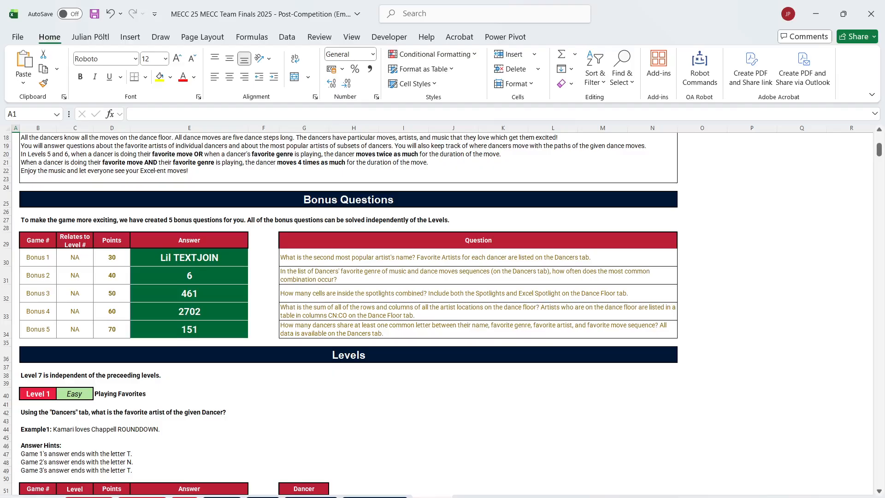
{"action": "left_click", "coordinate": [221, 497]}
{"action": "left_click", "coordinate": [187, 496]}
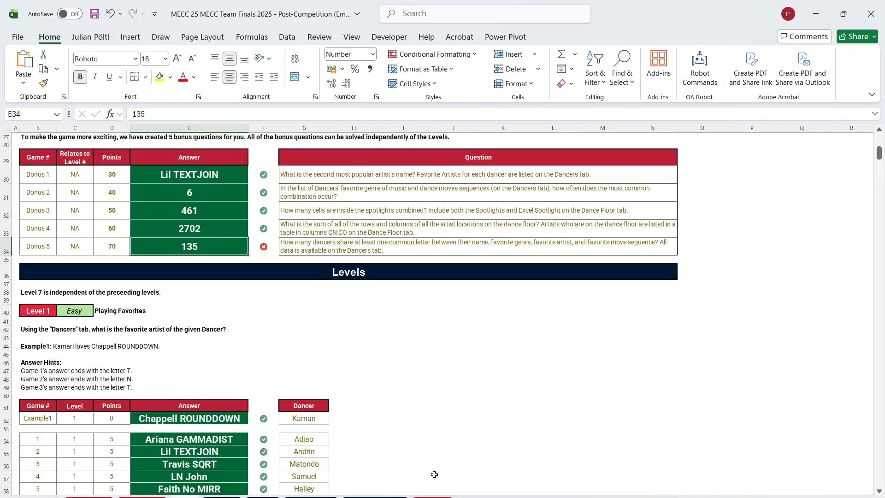
Step: Inspect the formulas in G3 and G6 on the Dancers tab to check whether column G uses the flag formula throughout
{"action": "left_click", "coordinate": [222, 497]}
{"action": "left_click", "coordinate": [371, 181]}
{"action": "key", "text": "ctrl+Up"}
{"action": "key", "text": "Down"}
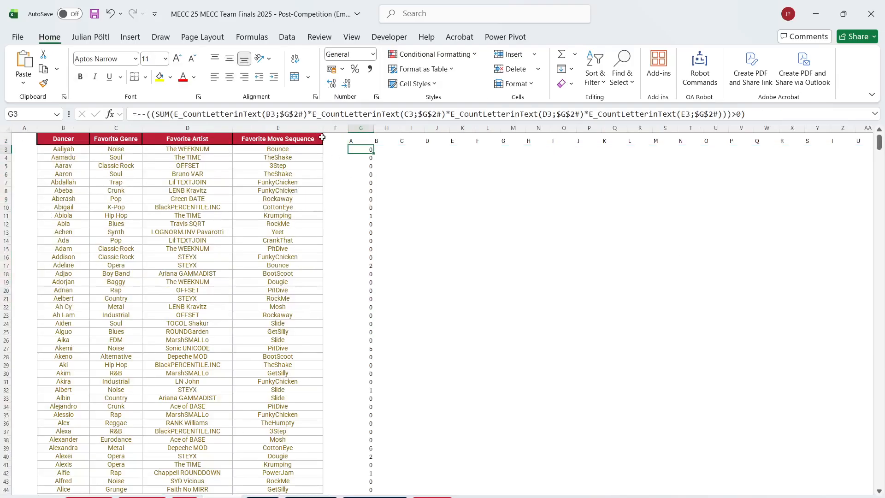
{"action": "left_click", "coordinate": [304, 115]}
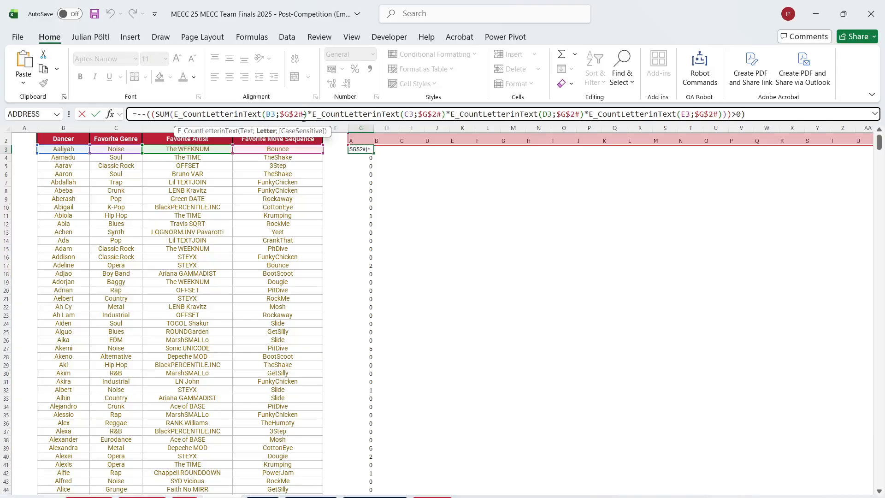
{"action": "key", "text": "Escape"}
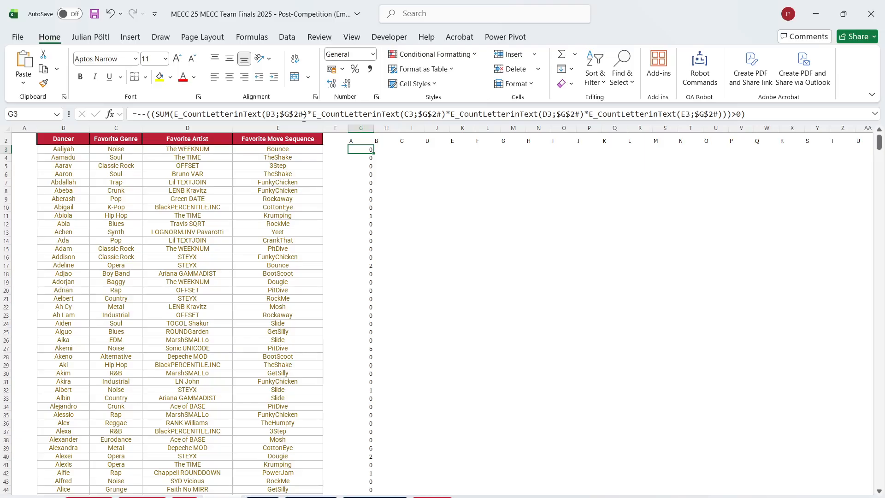
{"action": "key", "text": "Down"}
{"action": "key", "text": "Down"}
{"action": "key", "text": "Down"}
{"action": "left_click", "coordinate": [305, 115]}
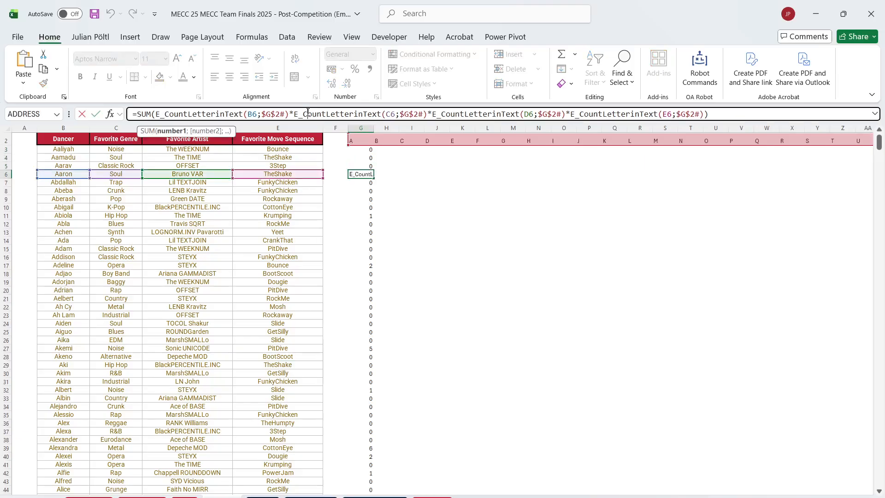
{"action": "key", "text": "Escape"}
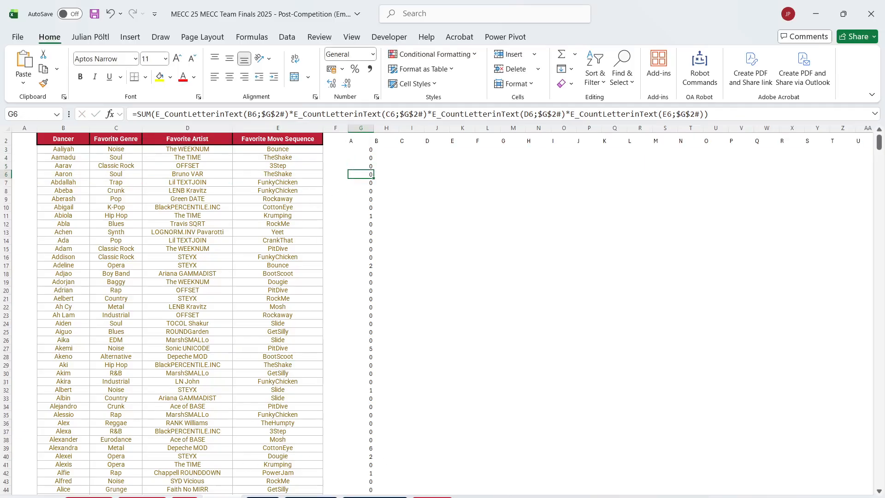
Step: Clear the outdated SUM formulas in column G from G4 down to row 707, keeping the flag formula in G3
{"action": "left_click", "coordinate": [528, 497]}
{"action": "left_click", "coordinate": [528, 497]}
{"action": "left_click", "coordinate": [368, 158]}
{"action": "key", "text": "ctrl+shift+Down"}
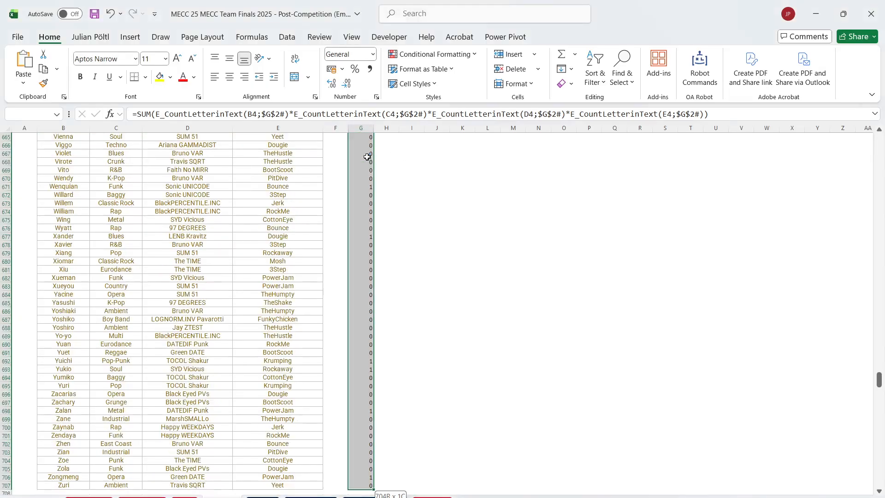
{"action": "key", "text": "Delete"}
{"action": "key", "text": "ctrl+BackSpace"}
{"action": "left_click", "coordinate": [367, 157]}
{"action": "left_click", "coordinate": [391, 115]}
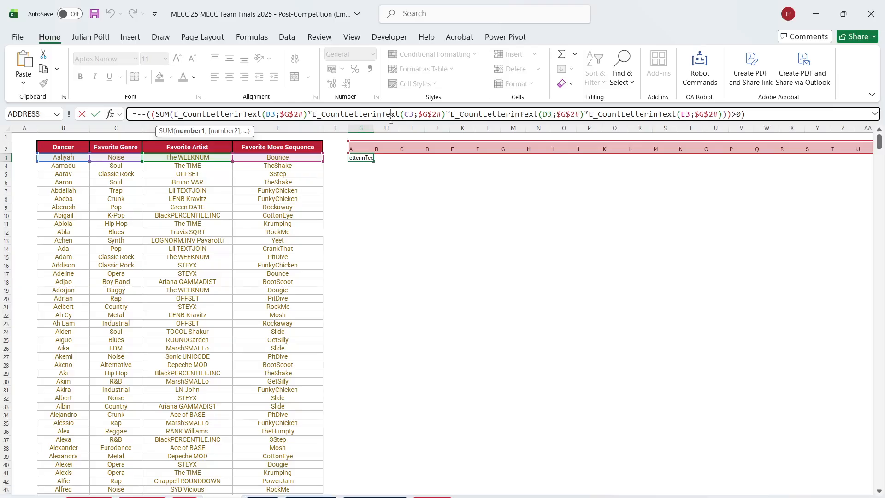
{"action": "key", "text": "Escape"}
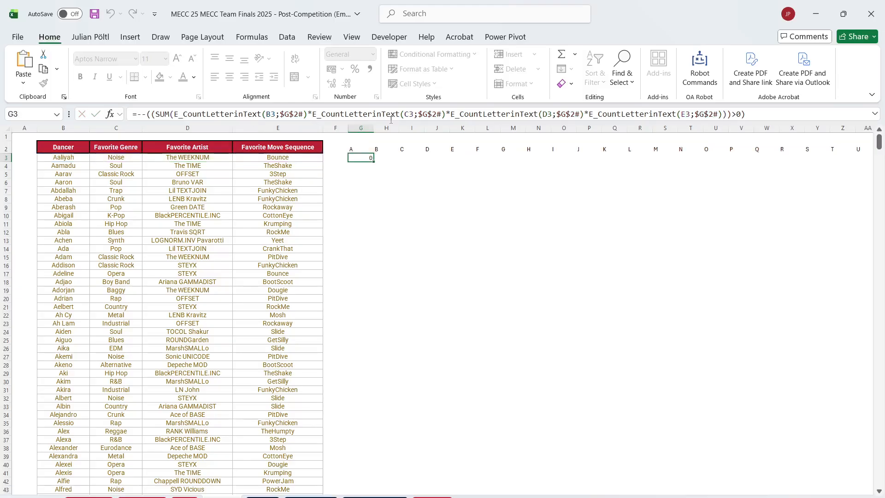
Step: Fill the flag formula from G3 down to G707 on the Dancers tab
{"action": "left_click", "coordinate": [97, 496]}
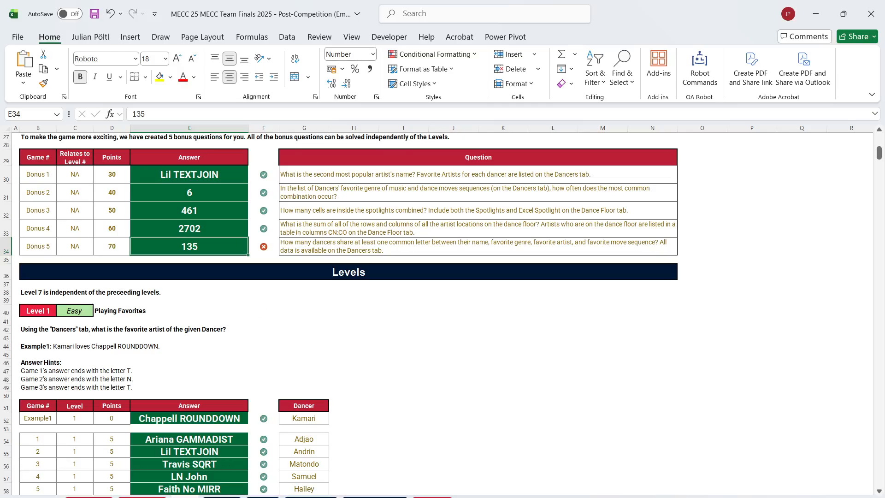
{"action": "left_click", "coordinate": [256, 494]}
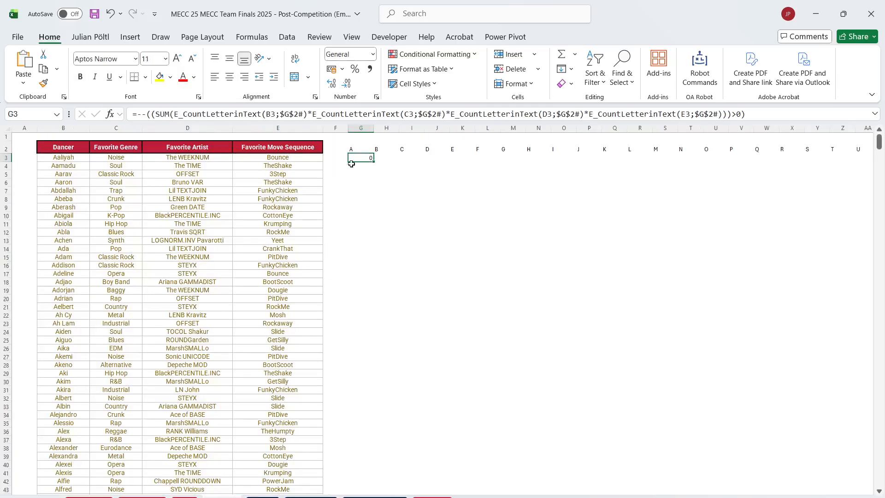
{"action": "left_click", "coordinate": [335, 115]}
{"action": "key", "text": "Escape"}
{"action": "key", "text": "ctrl+Left"}
{"action": "key", "text": "ctrl+Down"}
{"action": "key", "text": "Right"}
{"action": "key", "text": "Right"}
{"action": "key", "text": "ctrl+shift+Up"}
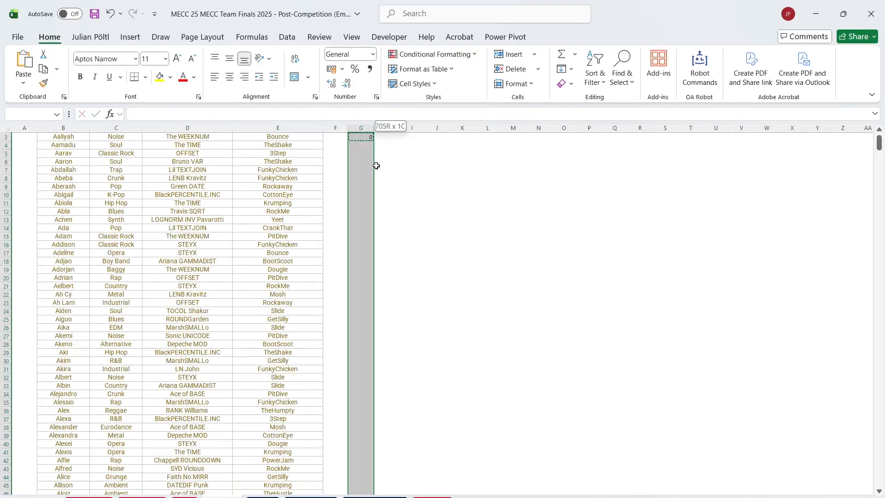
{"action": "key", "text": "ctrl+d"}
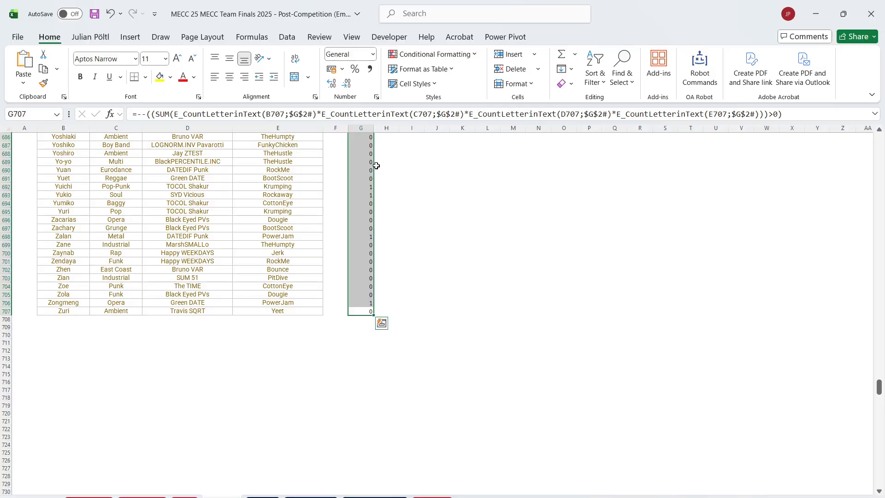
Step: Copy the sum of the flags in G3:G707 and enter it as the Bonus 5 answer in E34
{"action": "key", "text": "ctrl+q"}
{"action": "left_click", "coordinate": [357, 268]}
{"action": "key", "text": "ctrl+Up"}
{"action": "key", "text": "Down"}
{"action": "key", "text": "ctrl+shift+Down"}
{"action": "key", "text": "ctrl+v"}
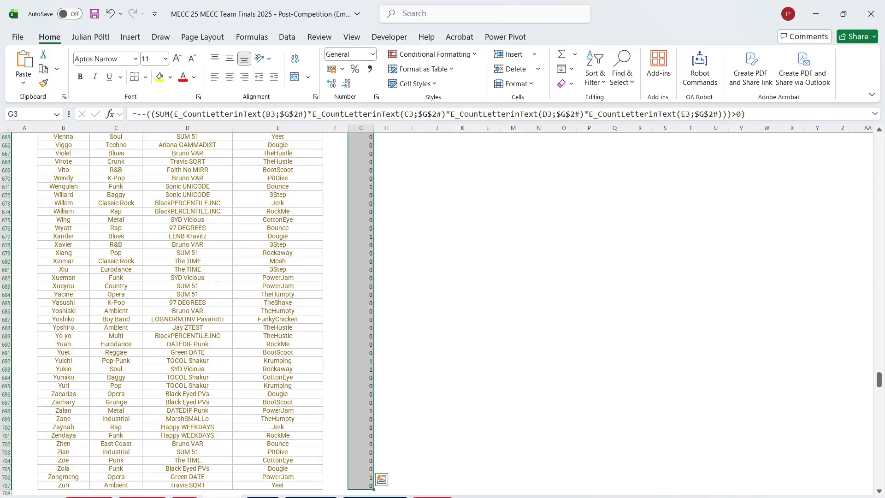
{"action": "left_click", "coordinate": [185, 497]}
{"action": "key", "text": "Delete"}
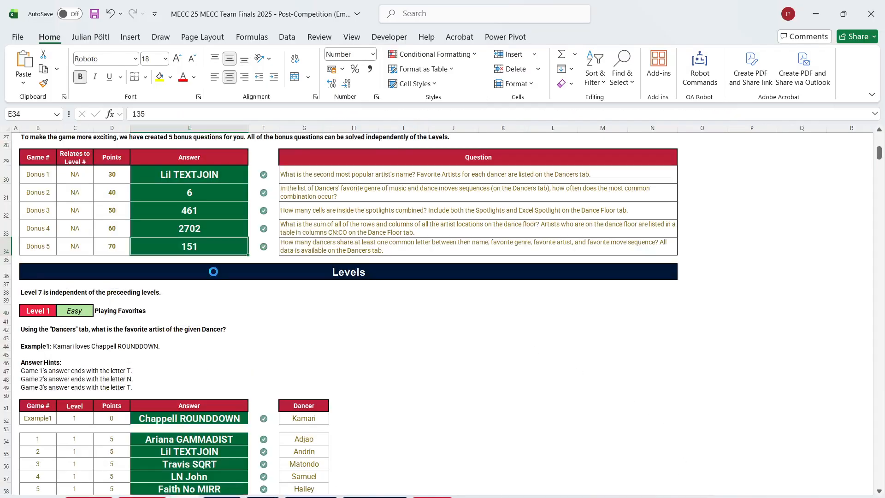
{"action": "left_click", "coordinate": [268, 272]}
{"action": "scroll", "coordinate": [269, 272], "scroll_direction": "up", "scroll_amount": 5}
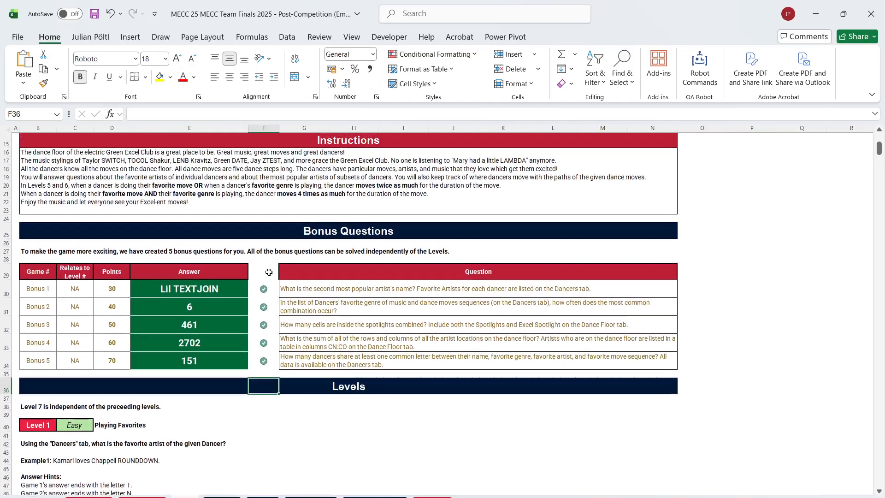
{"action": "scroll", "coordinate": [269, 272], "scroll_direction": "up", "scroll_amount": 1}
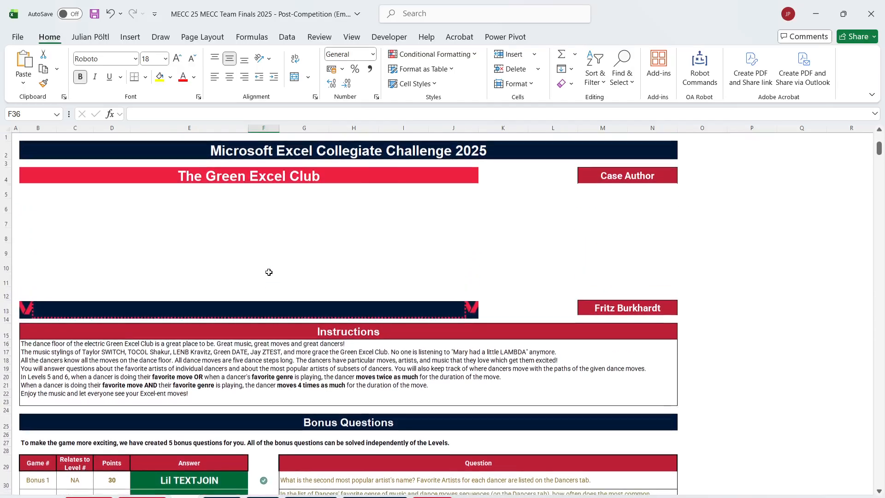
{"action": "key", "text": "alt+Tab"}
{"action": "key", "text": "alt+Tab"}
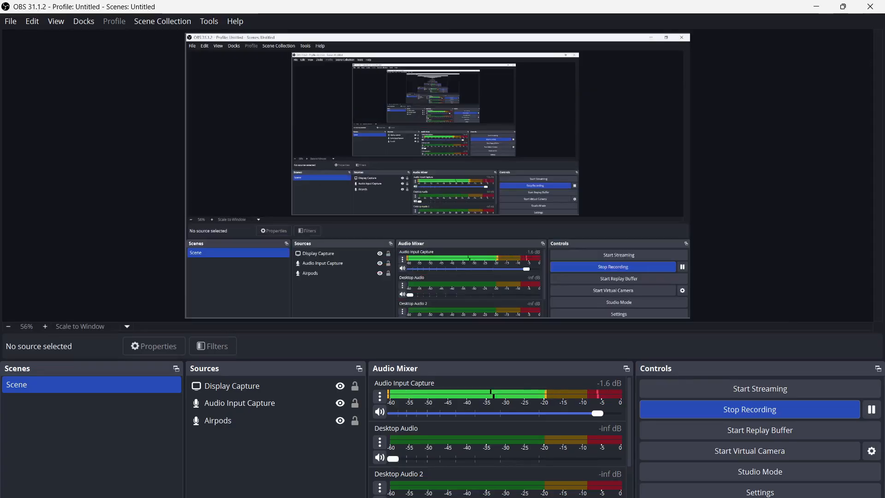
{"action": "key", "text": "alt+Tab"}
{"action": "left_click", "coordinate": [394, 397]}
{"action": "left_click", "coordinate": [361, 410]}
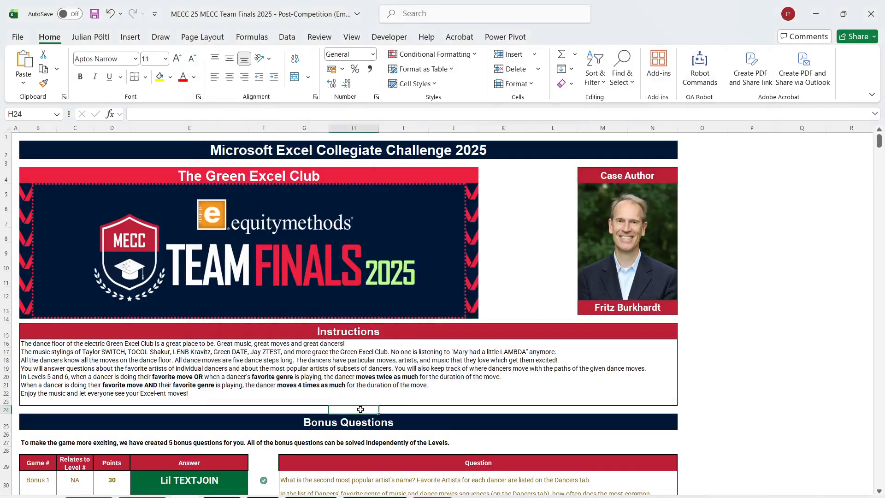
Step: Review the Level 6 and Level 7 answer tables on the case sheet and the letter-count formula on the Level 7 working sheet
{"action": "scroll", "coordinate": [361, 410], "scroll_direction": "down", "scroll_amount": 20}
{"action": "scroll", "coordinate": [361, 409], "scroll_direction": "down", "scroll_amount": 20}
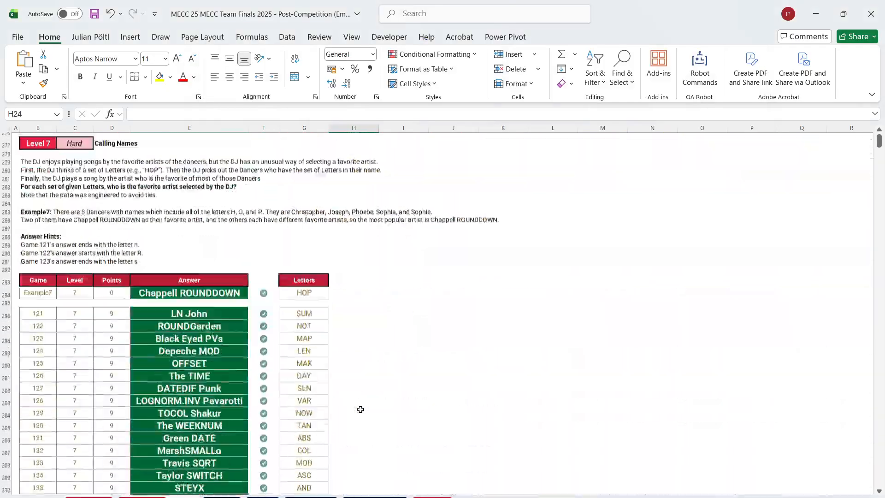
{"action": "scroll", "coordinate": [360, 409], "scroll_direction": "up", "scroll_amount": 20}
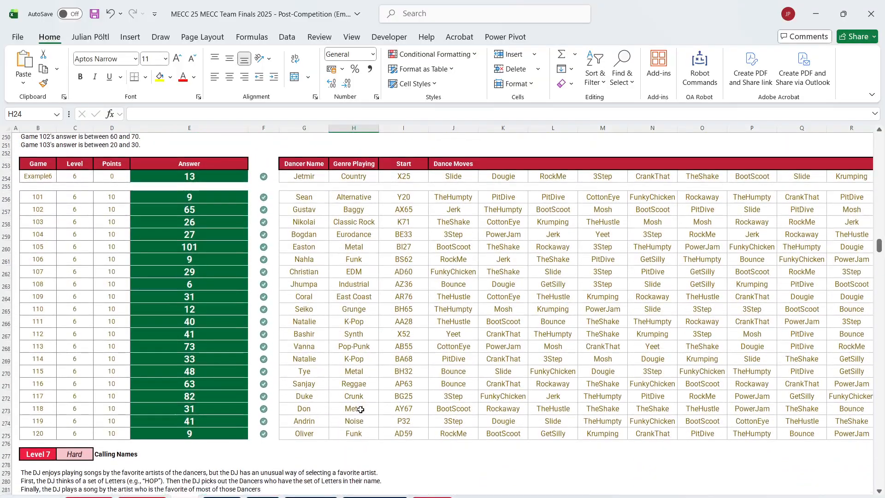
{"action": "left_click", "coordinate": [307, 361]}
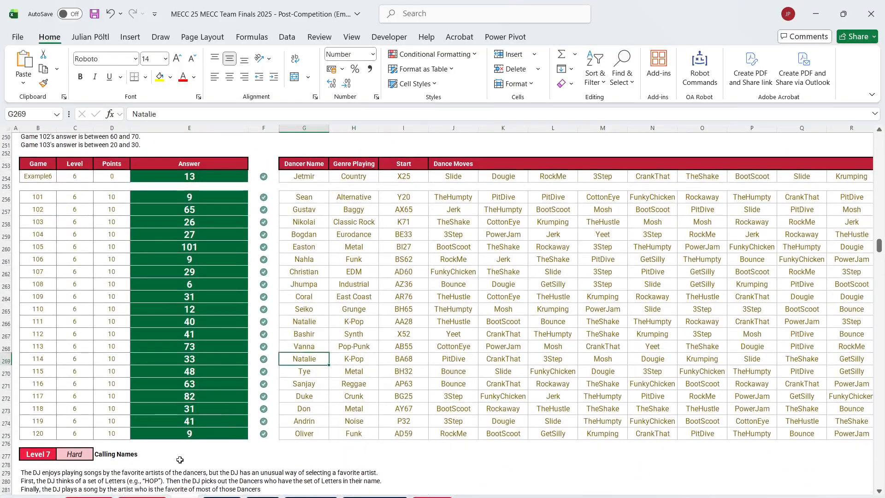
{"action": "left_click", "coordinate": [197, 497]}
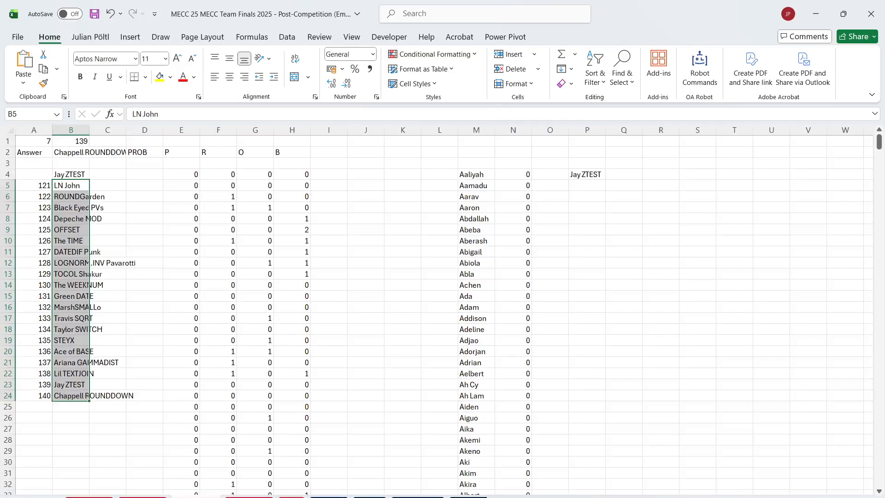
{"action": "left_click", "coordinate": [199, 263]}
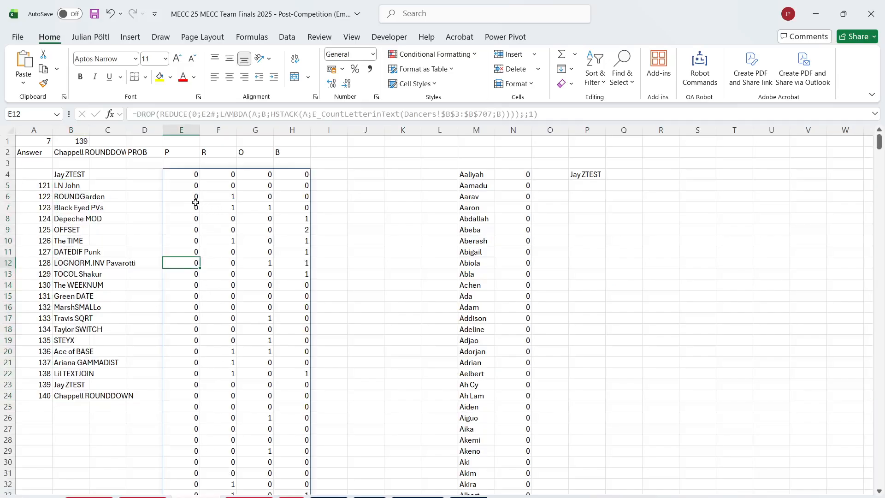
Step: Examine the arrow-move grid and position list on the Level 6 working sheet, and return to the start of the case sheet
{"action": "left_click", "coordinate": [242, 492]}
{"action": "left_click", "coordinate": [257, 287]}
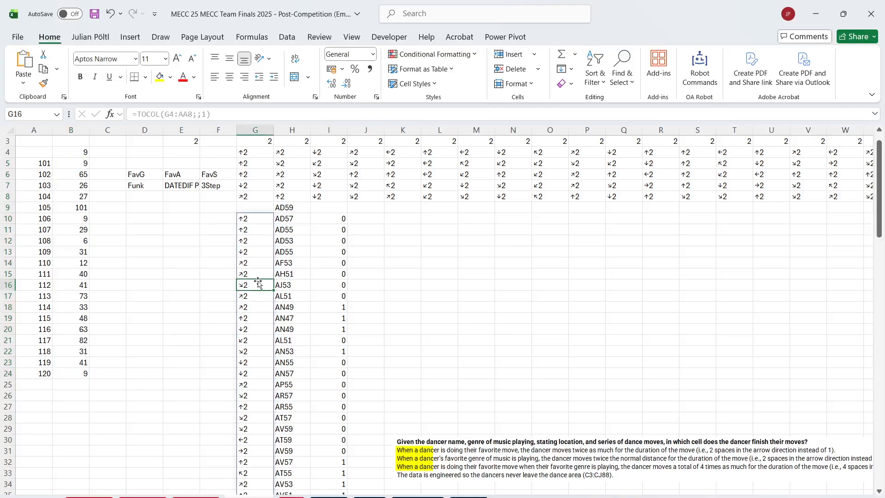
{"action": "left_click_drag", "start_coordinate": [260, 164], "coordinate": [363, 206]}
{"action": "left_click", "coordinate": [423, 252]}
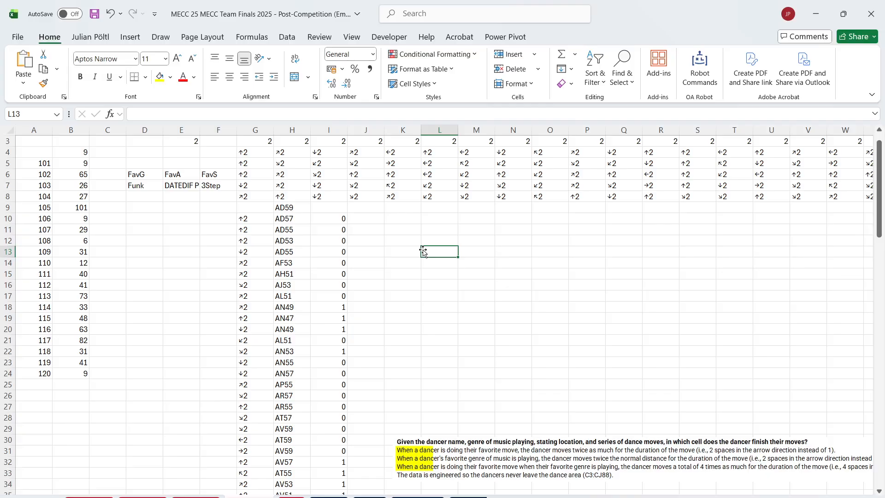
{"action": "scroll", "coordinate": [423, 252], "scroll_direction": "up", "scroll_amount": 1}
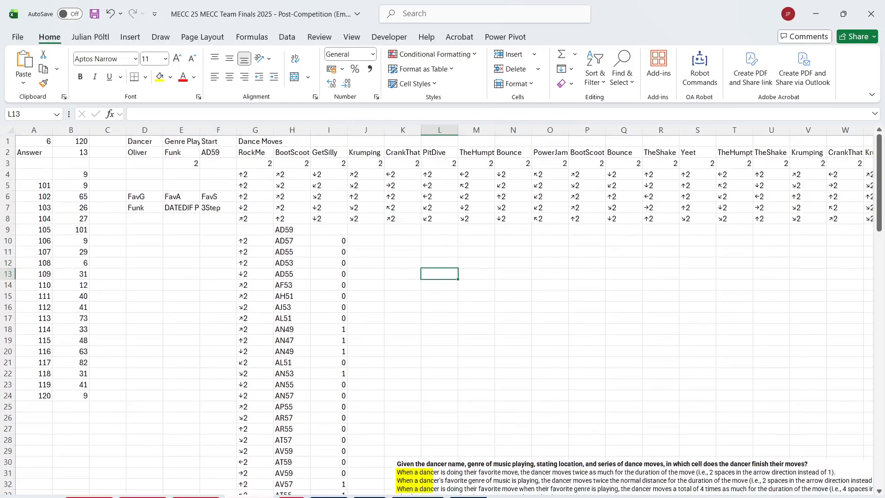
{"action": "left_click", "coordinate": [291, 496]}
{"action": "scroll", "coordinate": [369, 306], "scroll_direction": "up", "scroll_amount": 20}
{"action": "scroll", "coordinate": [370, 306], "scroll_direction": "up", "scroll_amount": 3}
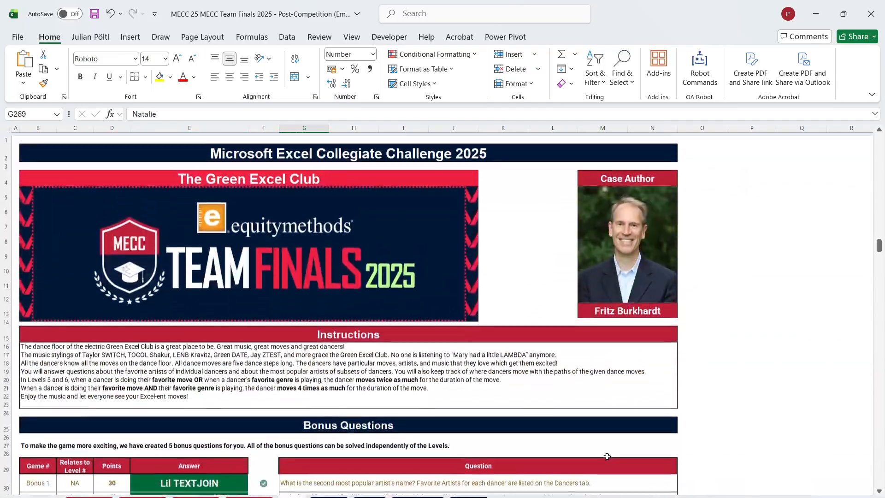